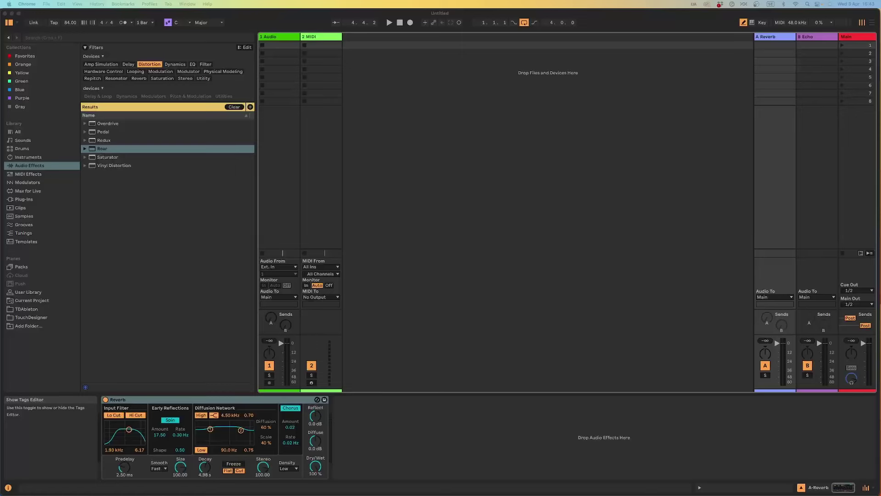
# Look through the Genome 4 album page on Bandcamp and close the browser window
pyautogui.moveTo(0, 77); pyautogui.dragTo(319, 73)
pyautogui.scroll(2, 388, 285)
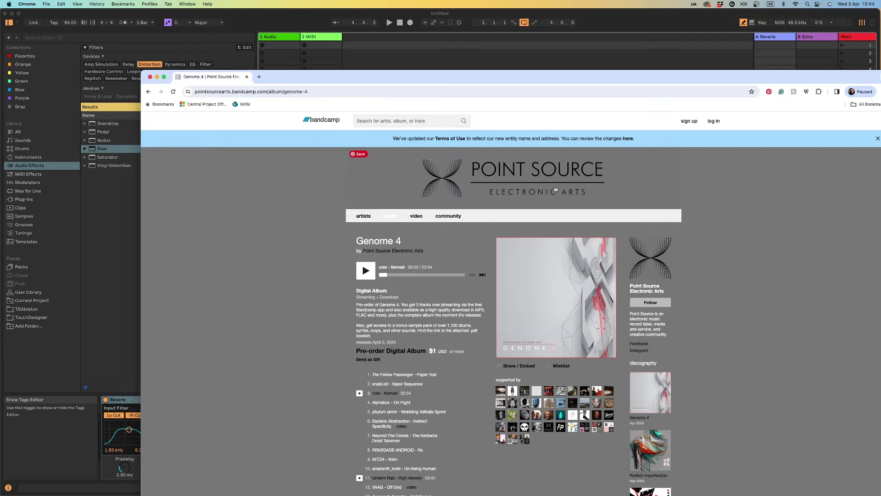
pyautogui.scroll(-5, 476, 322)
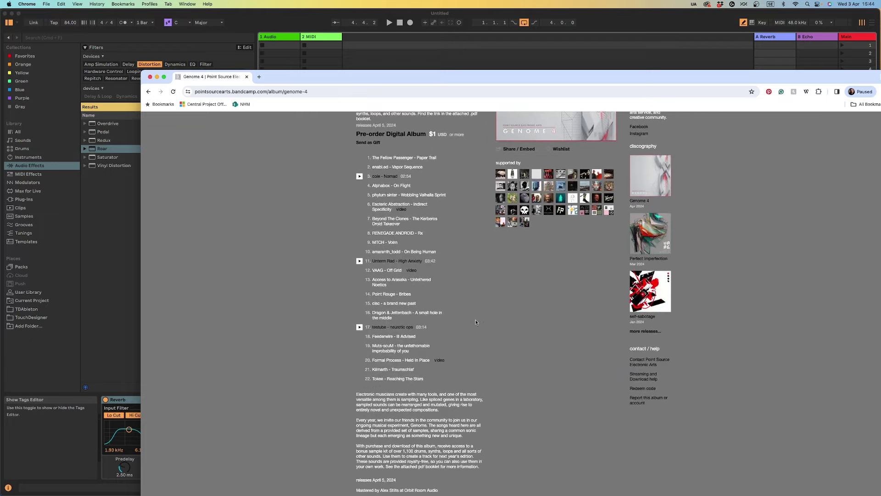
pyautogui.scroll(3, 476, 322)
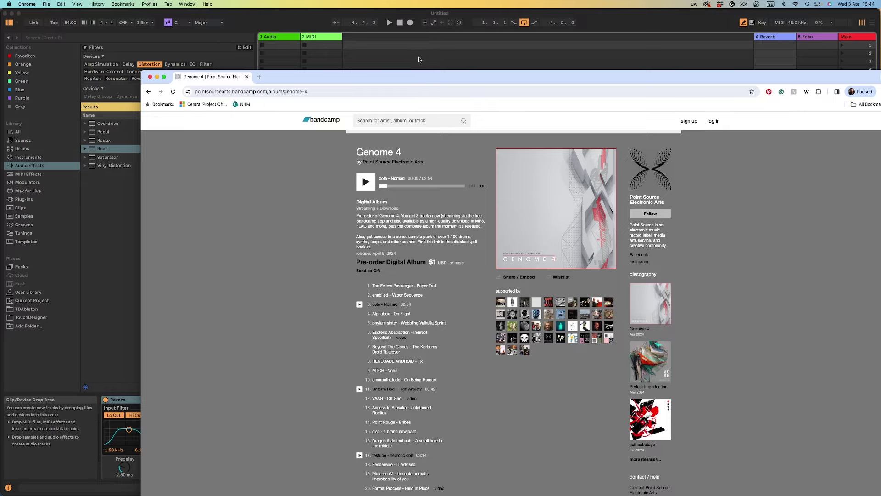
pyautogui.moveTo(419, 81); pyautogui.dragTo(355, 31)
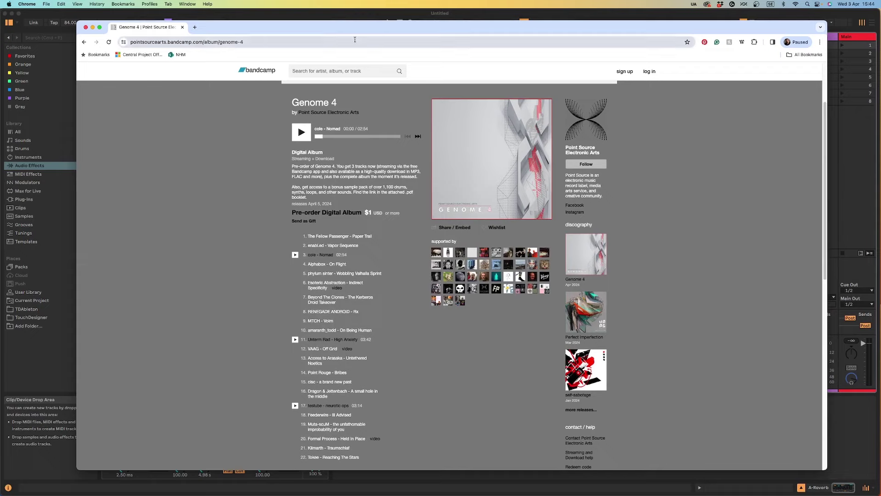
pyautogui.click(85, 28)
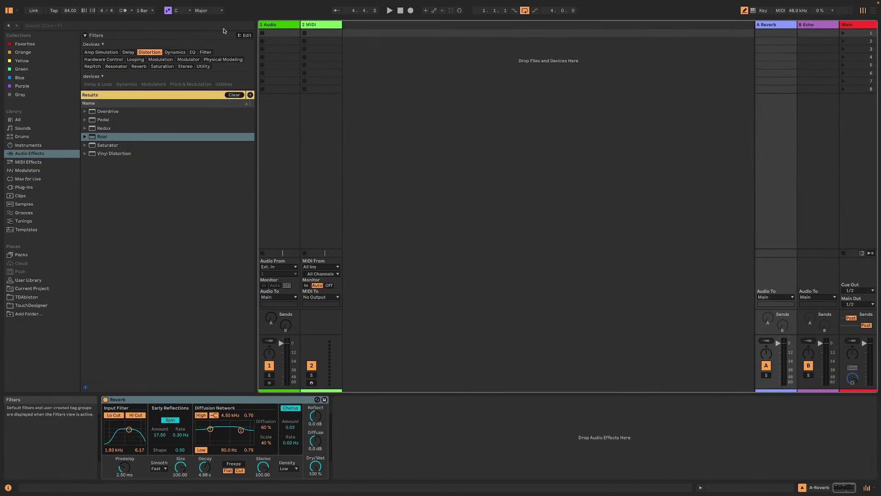
# Find Operator among the instruments and load it onto a new MIDI track
pyautogui.click(30, 146)
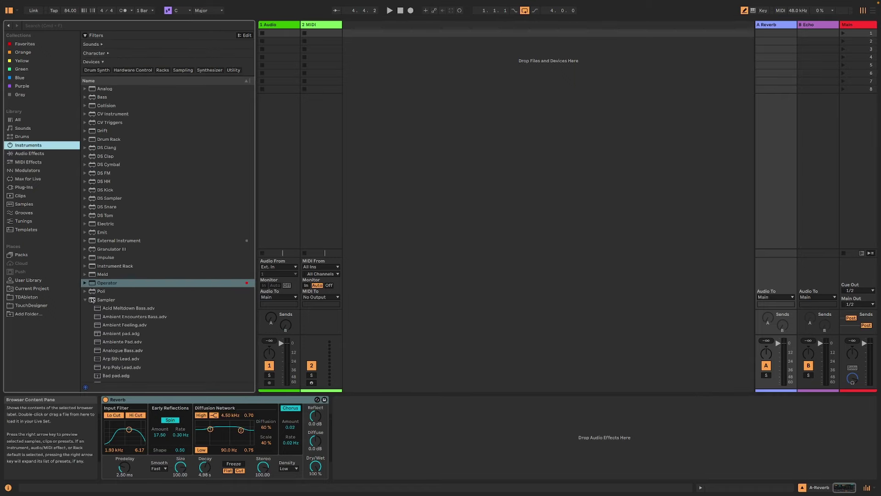
pyautogui.doubleClick(92, 299)
pyautogui.click(116, 286)
pyautogui.moveTo(109, 288); pyautogui.dragTo(426, 240)
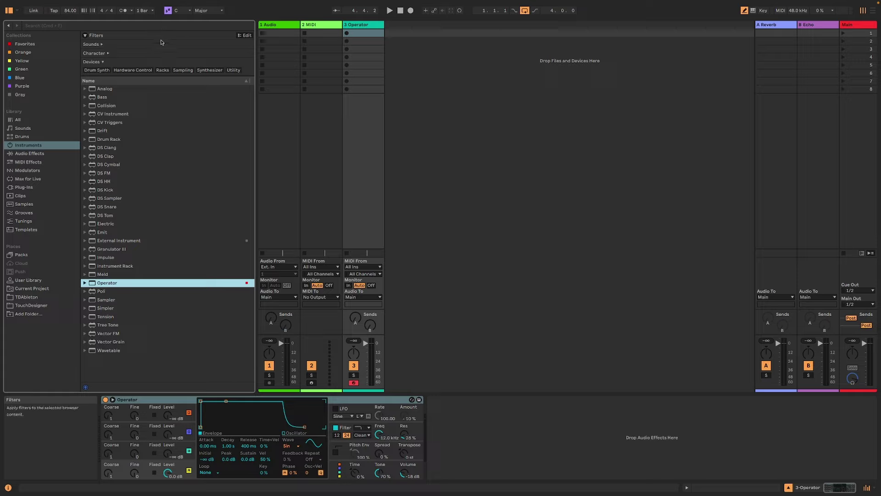
# Set the project's scale to D Minor
pyautogui.click(189, 11)
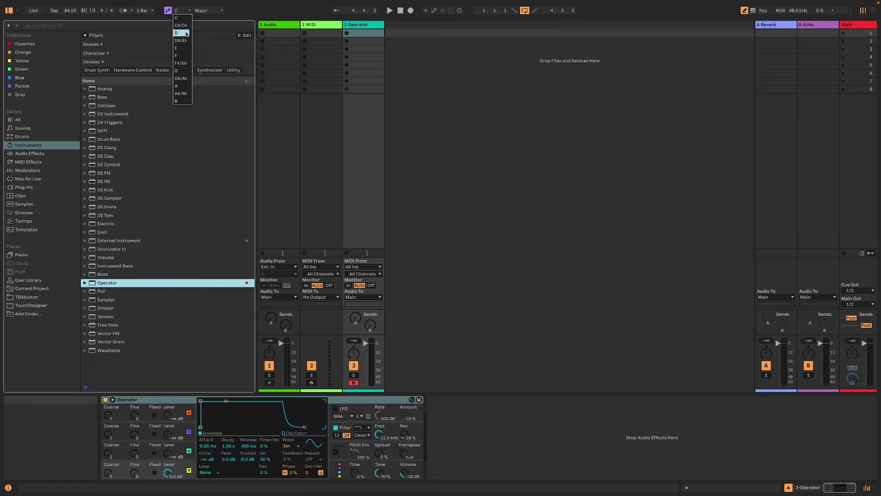
pyautogui.click(183, 34)
pyautogui.click(207, 11)
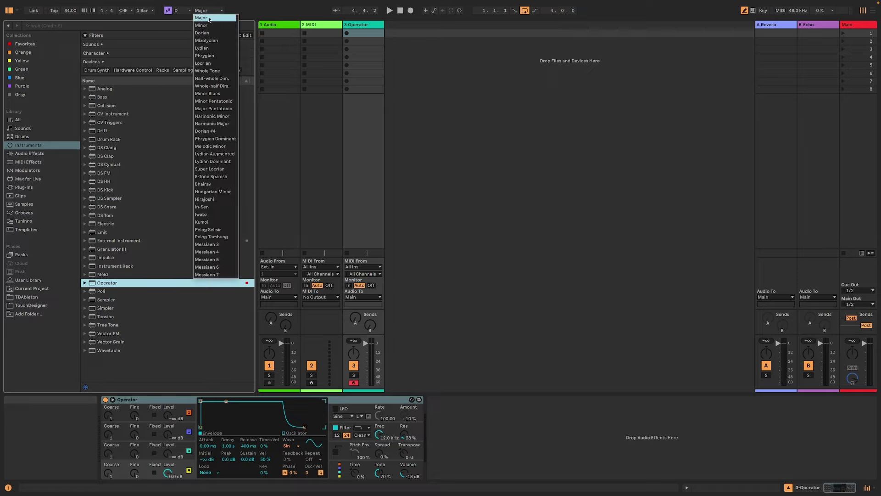
pyautogui.click(208, 26)
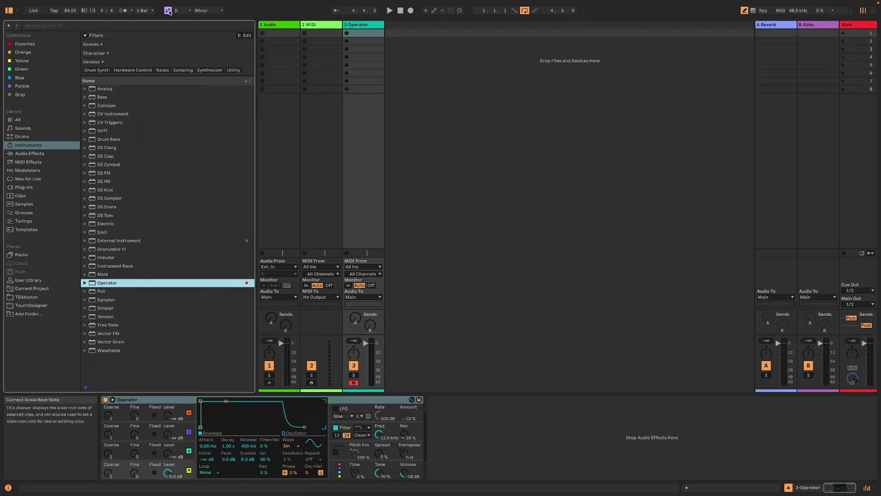
# Create an empty MIDI clip in the Operator track's first slot and preview folding the note editor to the scale
pyautogui.doubleClick(355, 35)
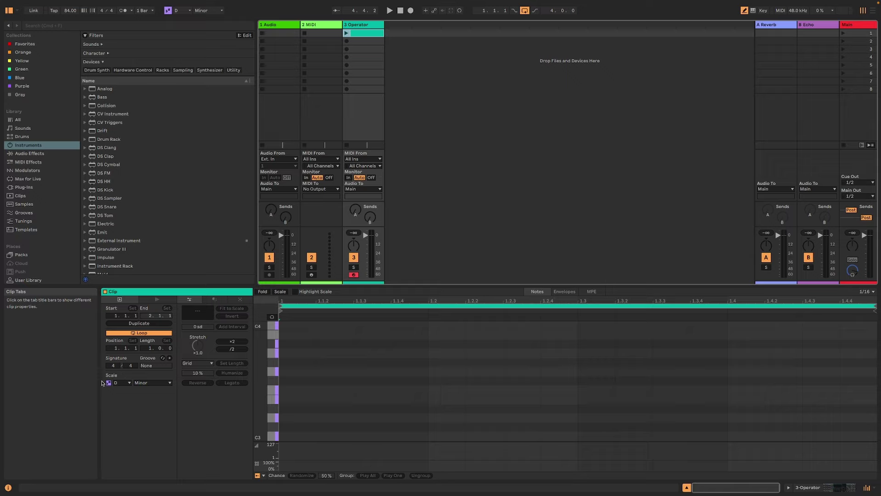
pyautogui.click(280, 293)
pyautogui.click(280, 292)
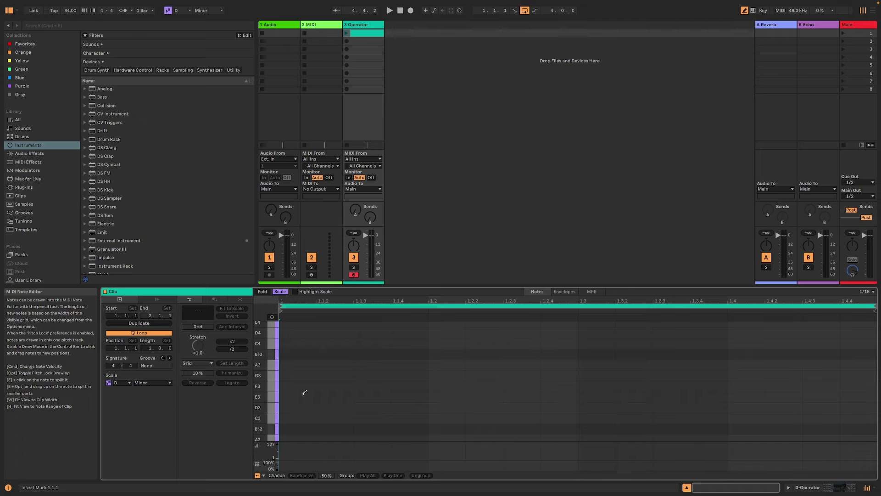
pyautogui.scroll(-3, 305, 391)
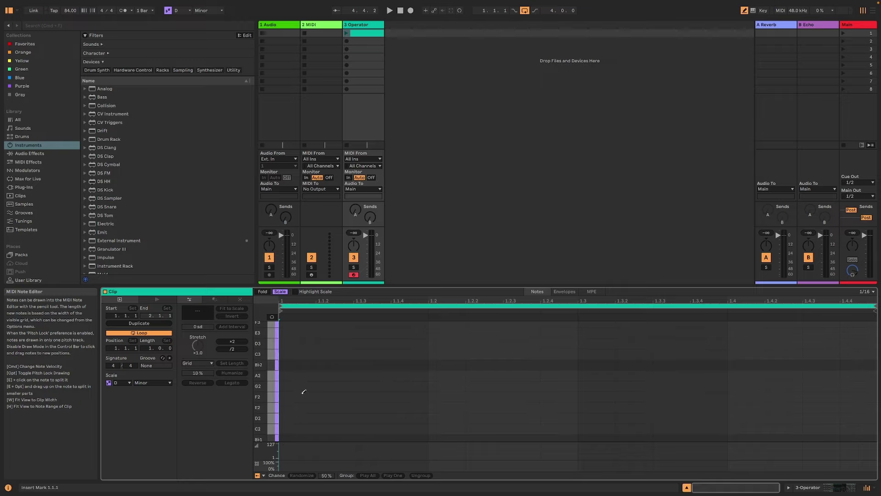
pyautogui.click(278, 293)
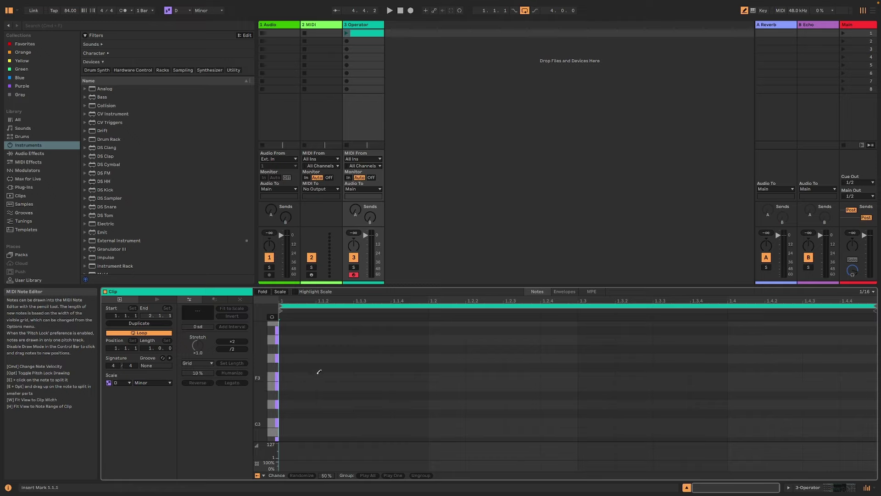
# Draw a sixteenth-note D1 at the start of the clip and launch the clip to hear it
pyautogui.scroll(-2, 313, 378)
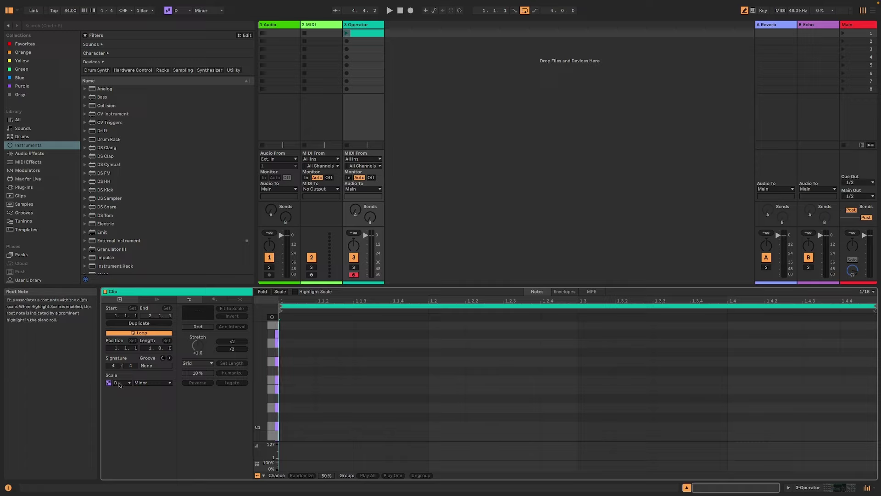
pyautogui.click(291, 405)
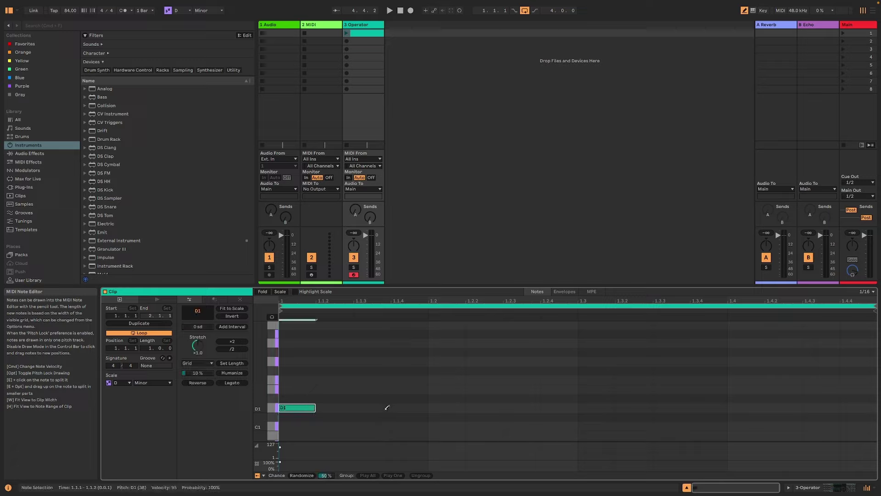
pyautogui.click(347, 34)
pyautogui.press('space')
# Set Operator's oscillator B to level -14 dB and Coarse 2, and oscillator C's level to -23 dB
pyautogui.hotkey('shift', 'Tab')
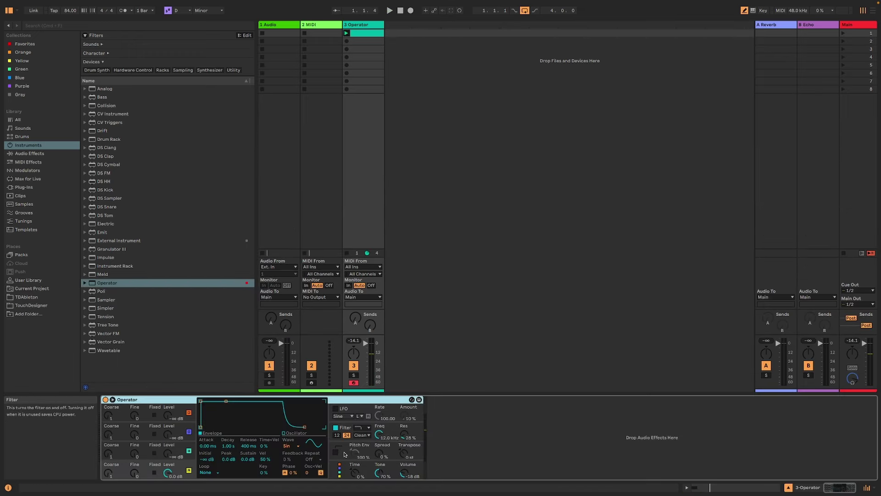
pyautogui.moveTo(168, 454); pyautogui.dragTo(169, 452)
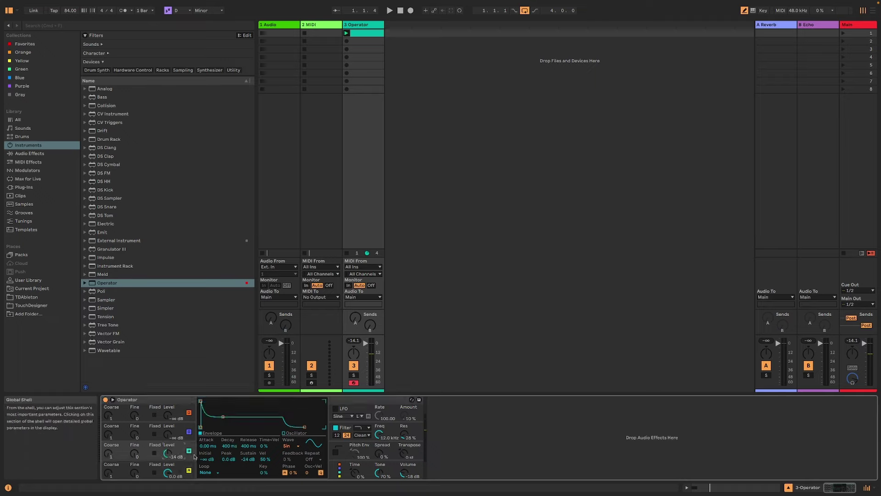
pyautogui.moveTo(168, 434); pyautogui.dragTo(168, 424)
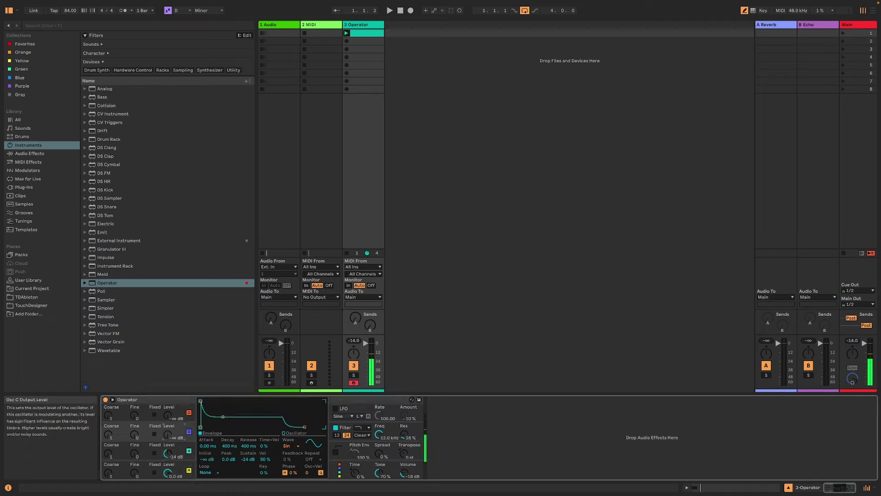
pyautogui.click(111, 454)
pyautogui.moveTo(111, 454)
pyautogui.mouseDown()
pyautogui.moveTo(111, 462)
pyautogui.moveTo(110, 448)
pyautogui.mouseUp()
pyautogui.moveTo(168, 435); pyautogui.dragTo(167, 429)
# Set Operator's filter envelope amount to 94 % and the filter frequency to 3.27 kHz
pyautogui.click(384, 426)
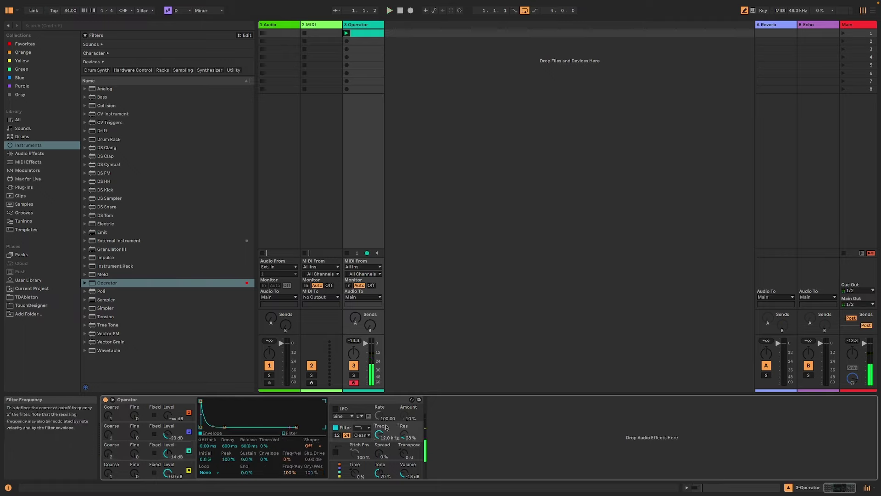
pyautogui.moveTo(263, 459); pyautogui.dragTo(264, 452)
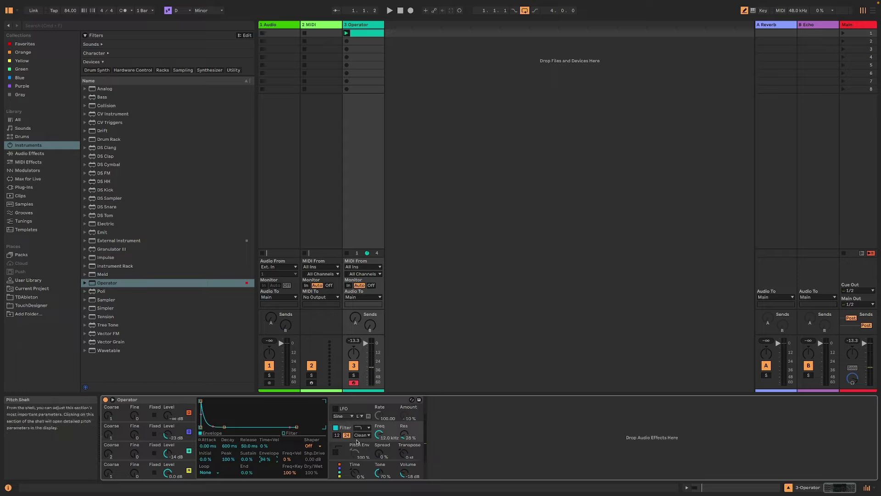
pyautogui.moveTo(380, 435); pyautogui.dragTo(380, 436)
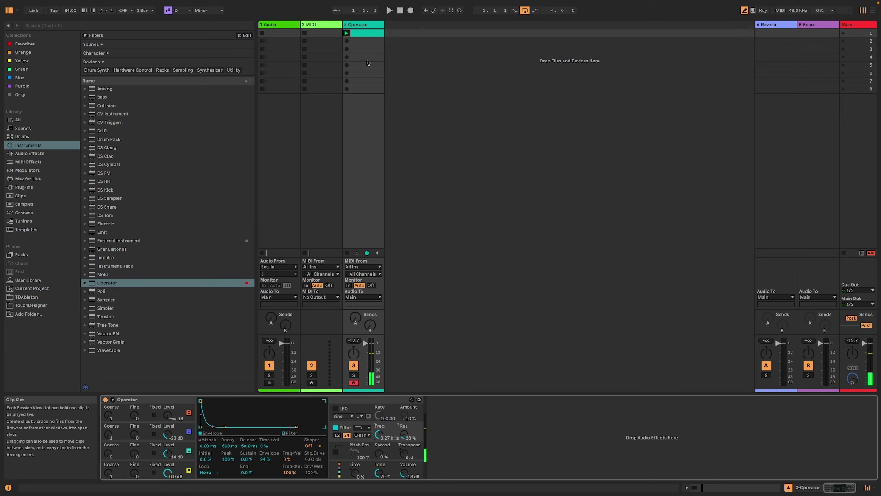
# Try replacing the D1 note at the clip's start with a D0 note during playback
pyautogui.doubleClick(367, 36)
pyautogui.press('space')
pyautogui.press('space')
pyautogui.click(286, 406)
pyautogui.scroll(-3, 296, 418)
pyautogui.scroll(-3, 296, 418)
pyautogui.click(288, 401)
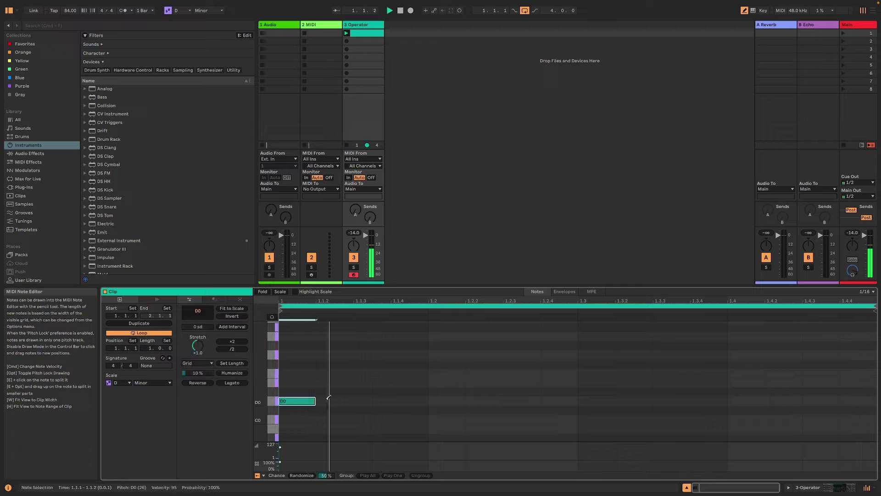
# Swap the D0 note at the clip's start back to D1 and play the clip
pyautogui.click(293, 401)
pyautogui.scroll(3, 299, 393)
pyautogui.scroll(2, 297, 393)
pyautogui.click(289, 350)
pyautogui.press('space')
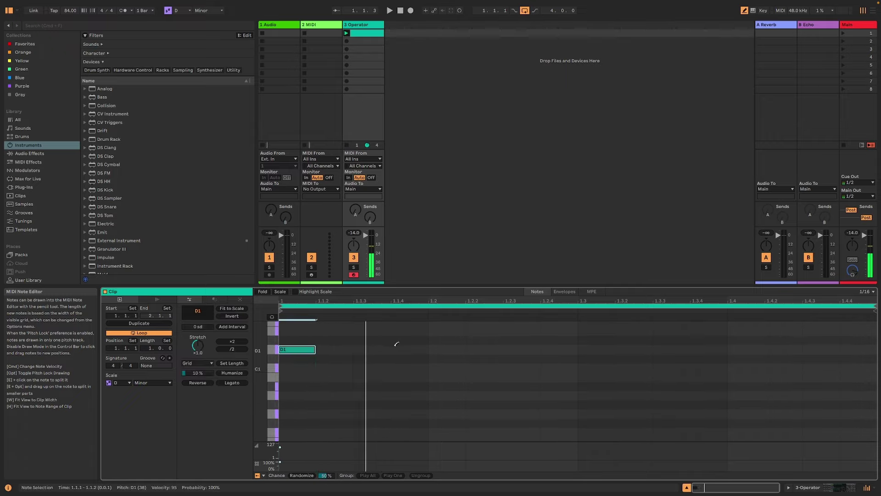
pyautogui.press('space')
# Try lowering Operator's global transpose and listen to the clip
pyautogui.click(840, 487)
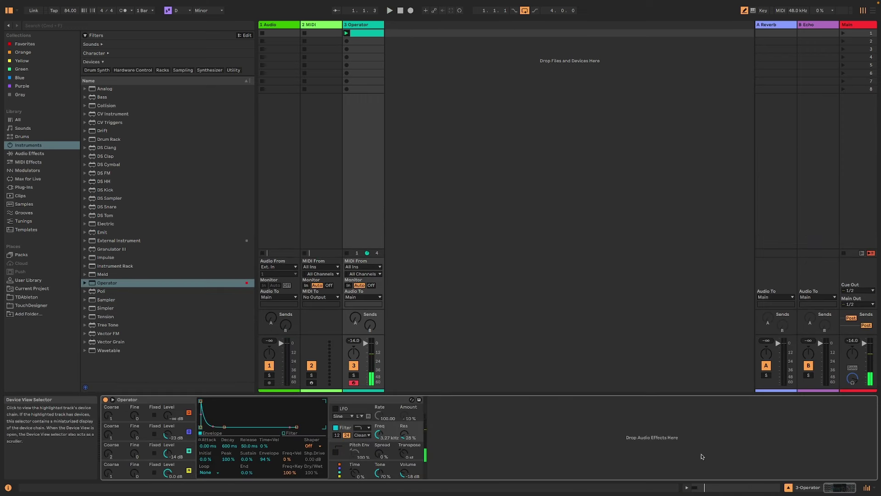
pyautogui.click(404, 456)
pyautogui.moveTo(404, 455); pyautogui.dragTo(404, 466)
pyautogui.press('space')
# Set oscillator B's Coarse tuning to 0.5 in Operator
pyautogui.press('space')
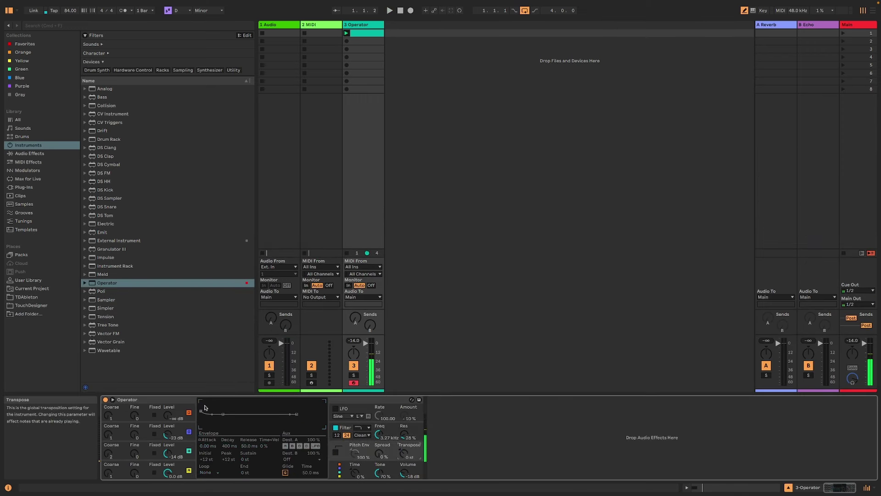
pyautogui.press('space')
pyautogui.click(111, 473)
pyautogui.moveTo(111, 455); pyautogui.dragTo(109, 458)
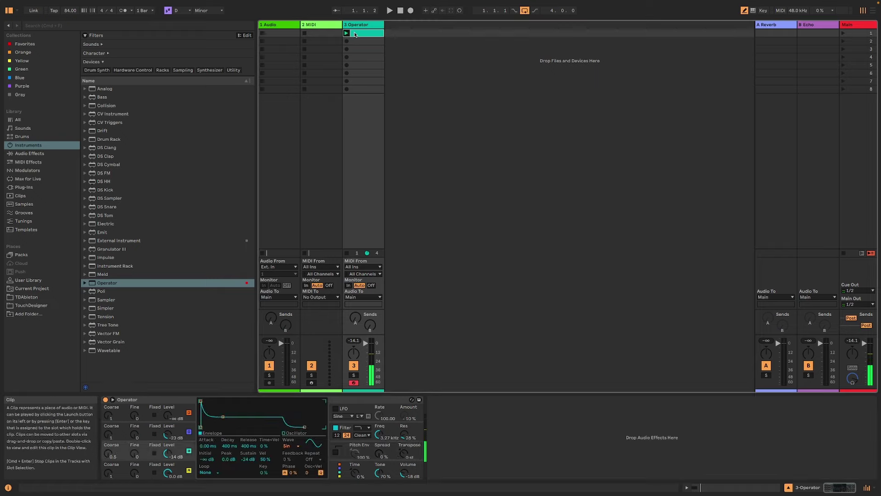
# Add sixteenth-note D1 notes to the Operator clip at 1.1.4, 1.2.2, 1.2.3, 1.3.3 and 1.4.3, auditioning the rhythm
pyautogui.doubleClick(358, 33)
pyautogui.press('space')
pyautogui.press('space')
pyautogui.click(418, 350)
pyautogui.click(477, 350)
pyautogui.click(505, 348)
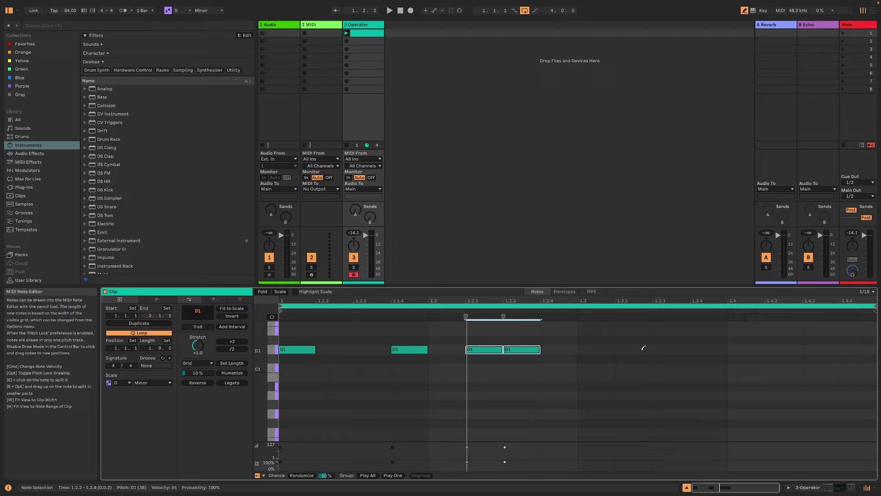
pyautogui.click(663, 349)
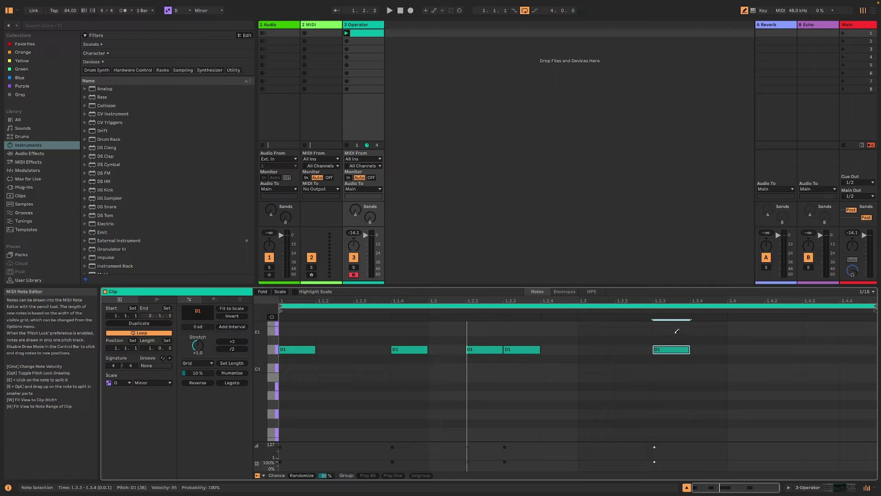
pyautogui.press('space')
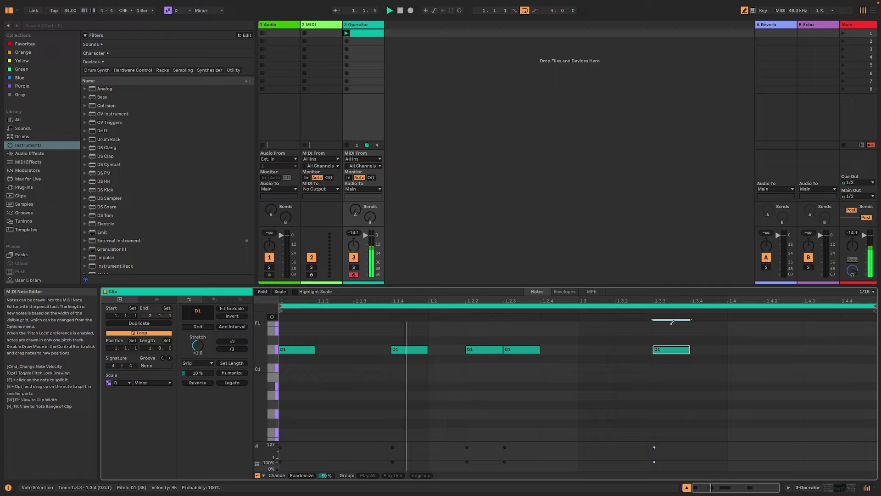
pyautogui.click(808, 350)
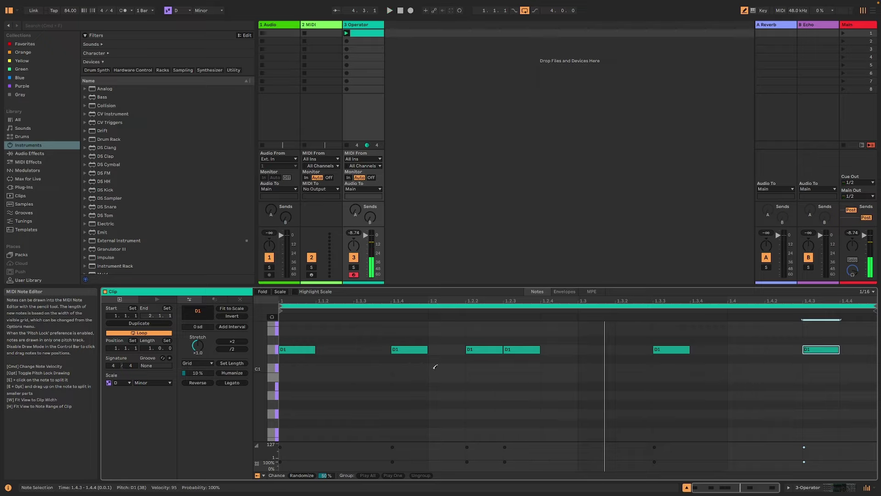
# Raise the project tempo to 136 BPM, adjusting it while the clip plays
pyautogui.scroll(3, 436, 367)
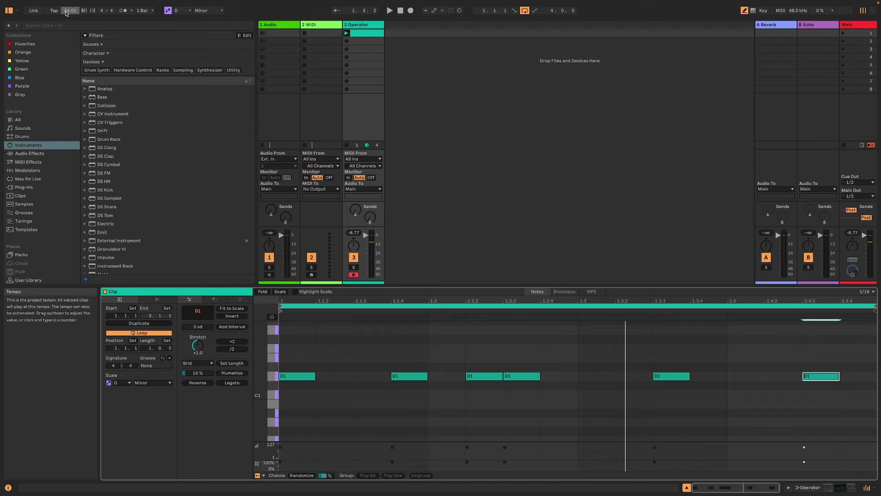
pyautogui.moveTo(66, 13); pyautogui.dragTo(67, 0)
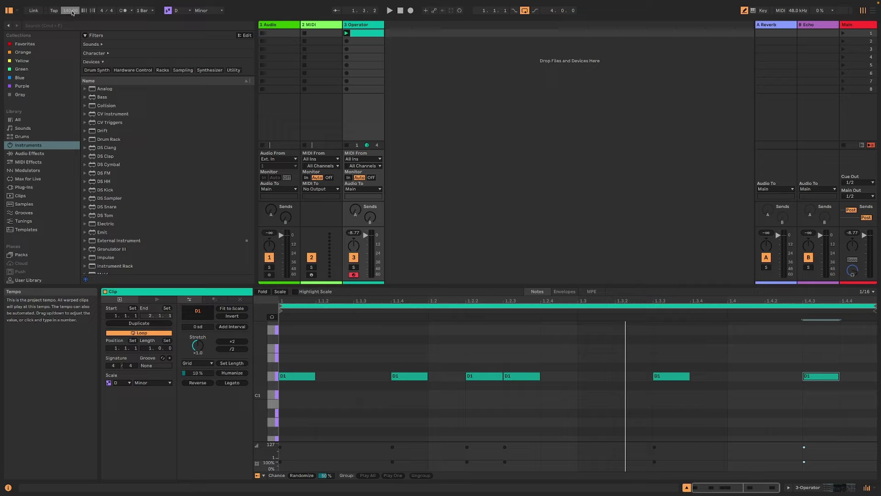
pyautogui.press('space')
pyautogui.moveTo(71, 12); pyautogui.dragTo(72, 16)
# Replace the D1 notes at 1.2.2 and 1.2.3 with a single D1 note at 1.2.4
pyautogui.click(490, 376)
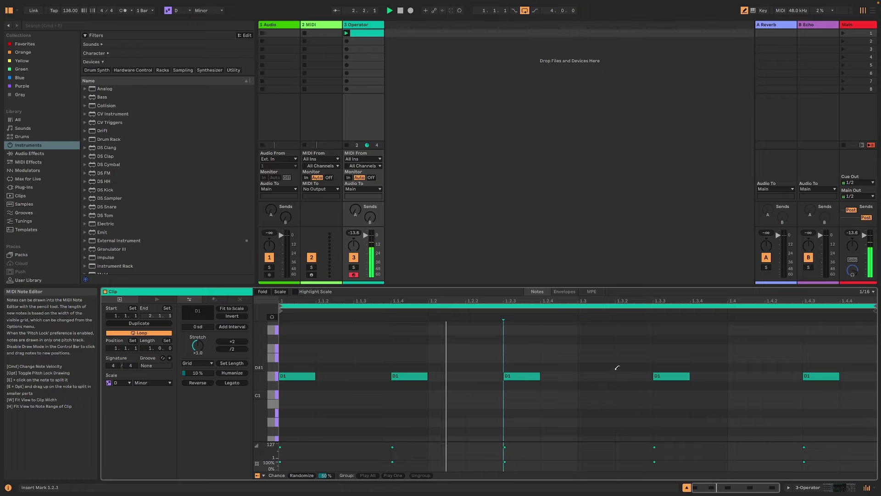
pyautogui.click(536, 375)
pyautogui.click(557, 374)
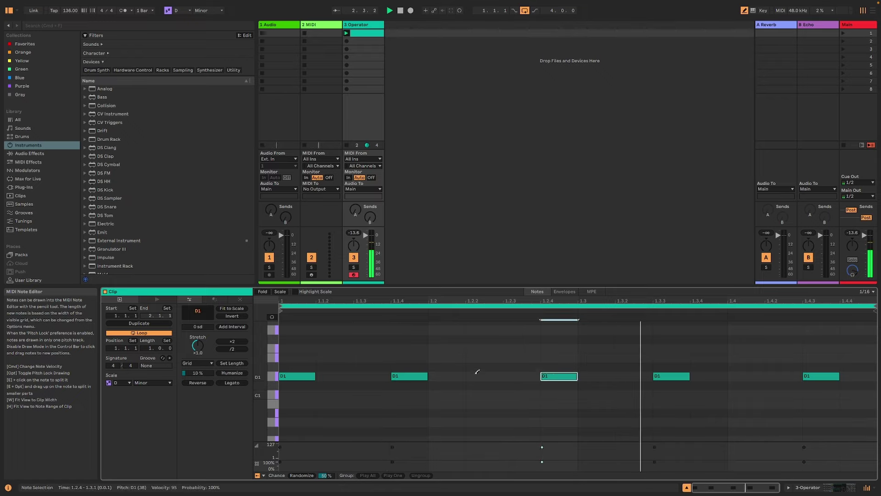
# Lengthen the D1 notes at 1.1.4 and 1.3.3 to two sixteenths each and audition the loop
pyautogui.moveTo(426, 375); pyautogui.dragTo(466, 374)
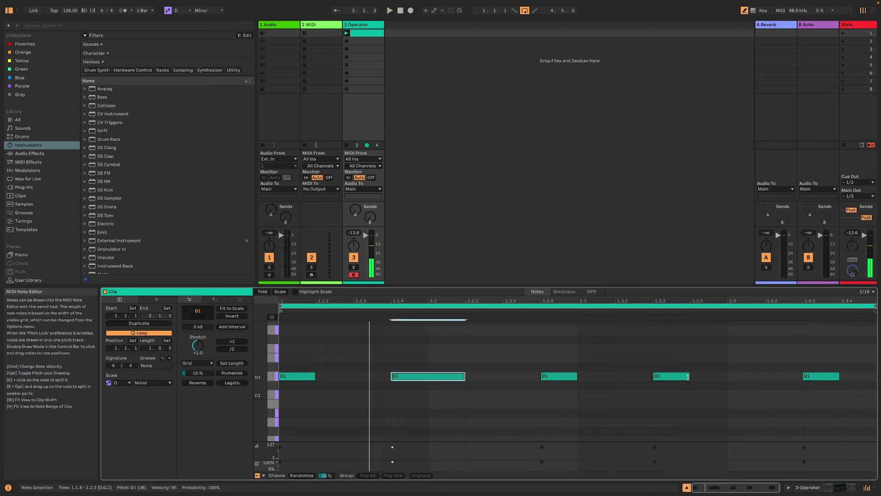
pyautogui.moveTo(688, 377); pyautogui.dragTo(725, 377)
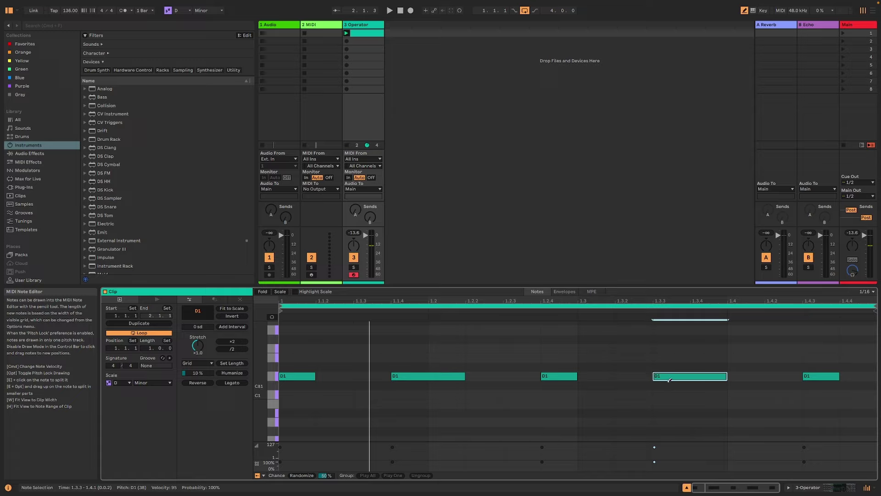
pyautogui.press('space')
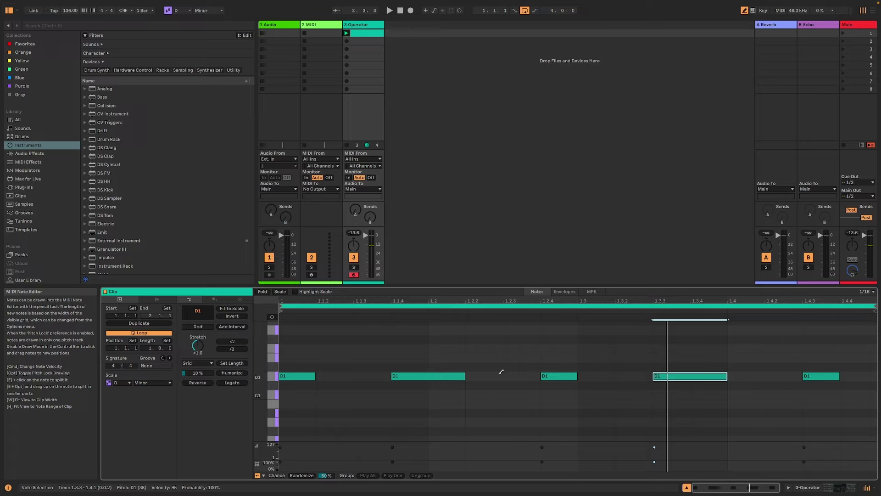
pyautogui.press('space')
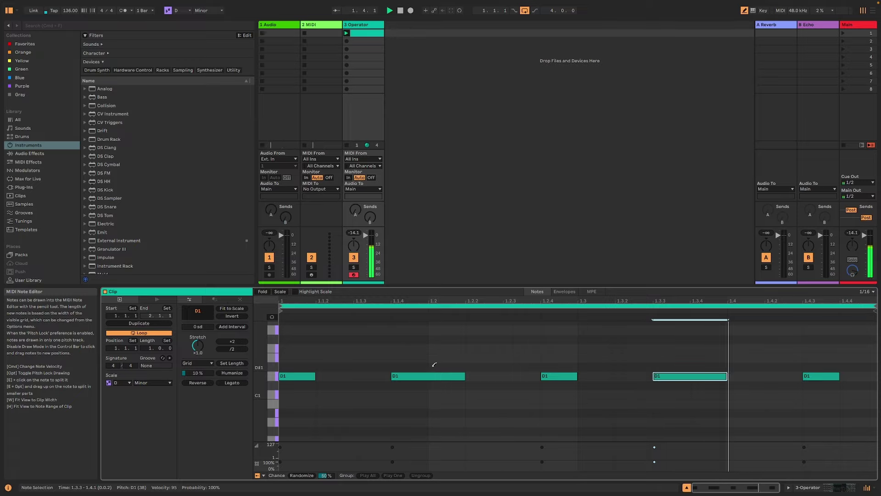
# Limit the note editor's rows to the pitches of the D minor scale
pyautogui.scroll(3, 379, 378)
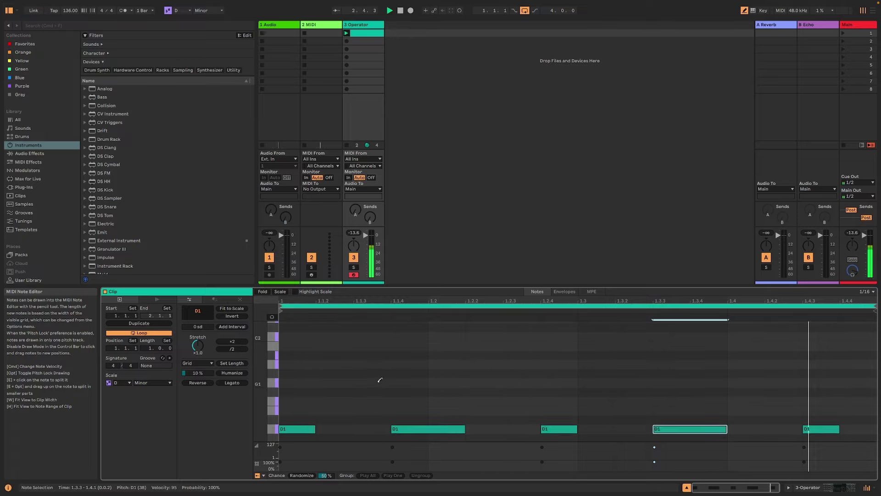
pyautogui.scroll(-1, 380, 381)
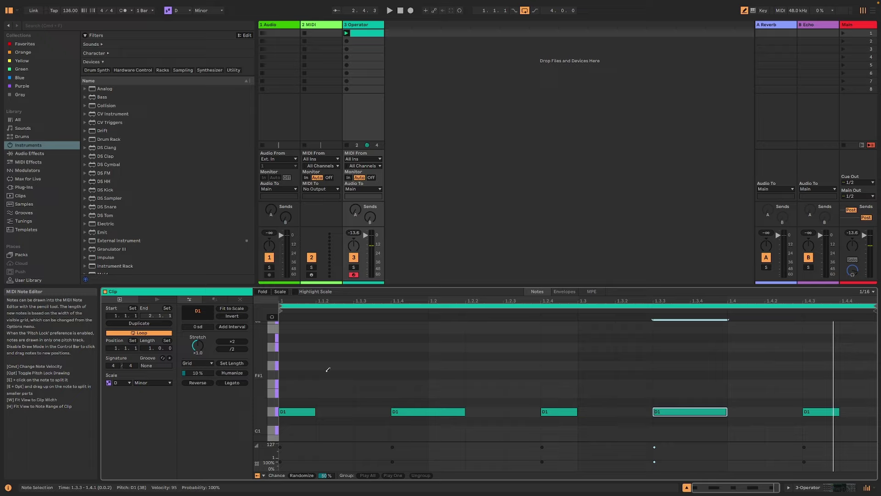
pyautogui.click(280, 292)
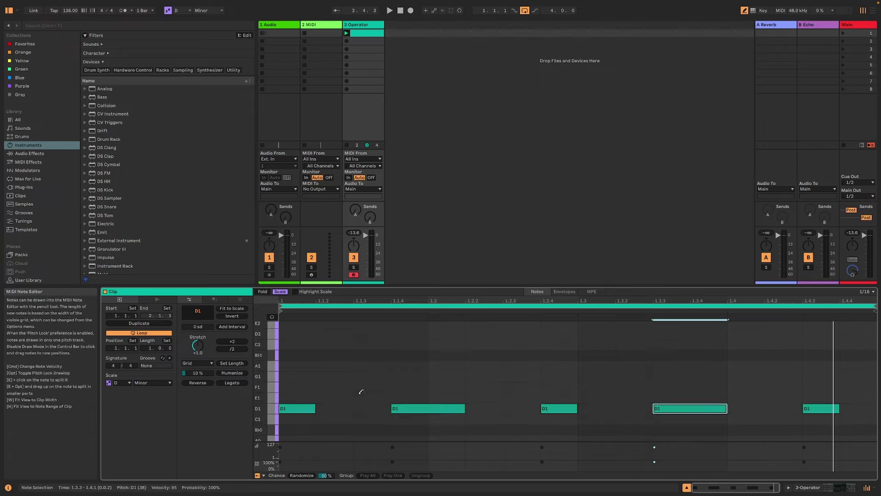
pyautogui.scroll(-3, 360, 392)
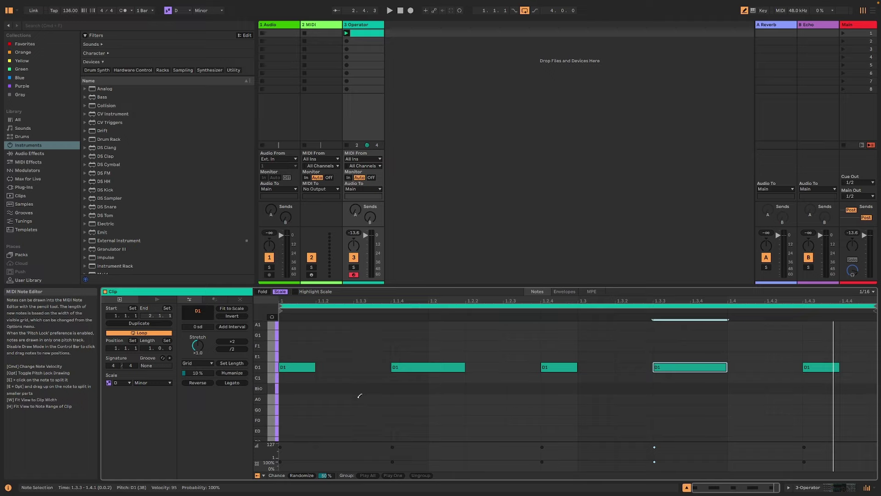
# Try an F1 note at 1.1.3 and try raising the 1.2.4 note to F1, restoring the original notes
pyautogui.click(376, 346)
pyautogui.press('space')
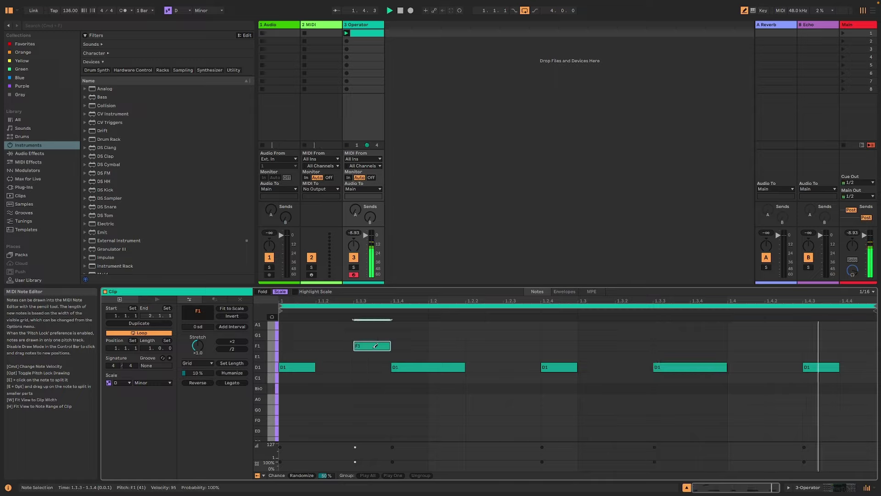
pyautogui.press('Delete')
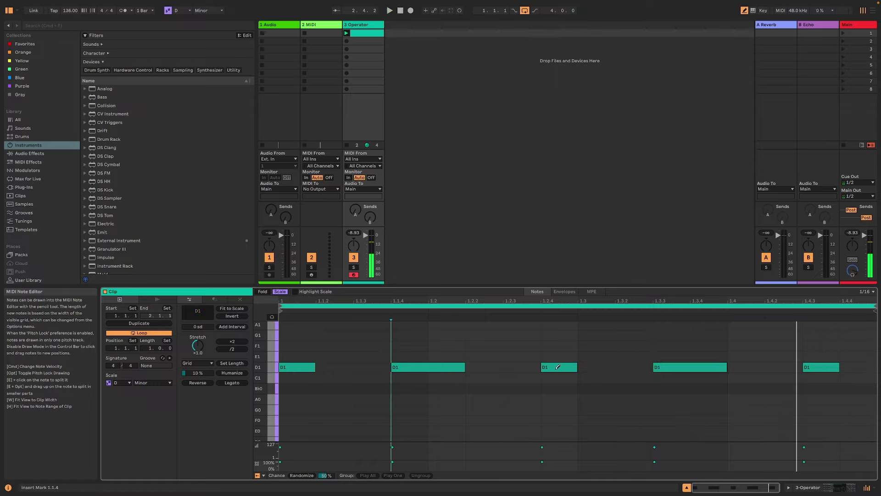
pyautogui.moveTo(558, 367); pyautogui.dragTo(553, 348)
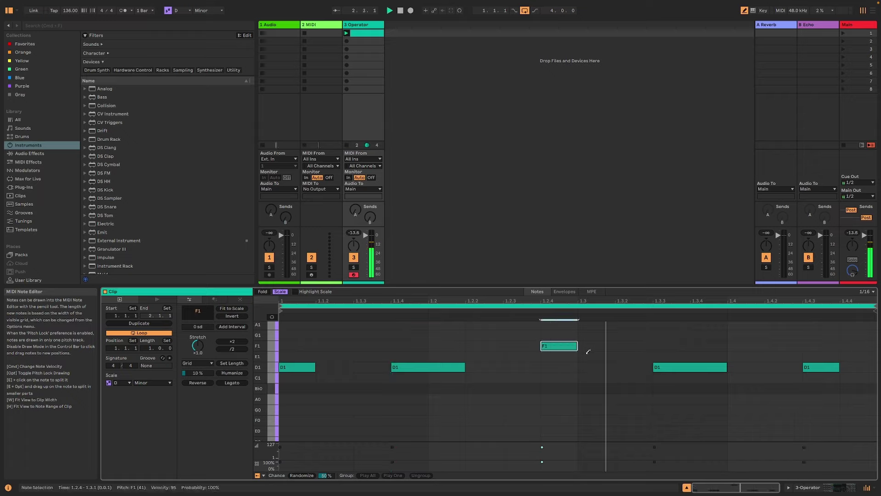
pyautogui.moveTo(567, 346); pyautogui.dragTo(566, 364)
# Add a sixteenth-note E2 at 1.2.3 in the Operator clip
pyautogui.scroll(3, 523, 349)
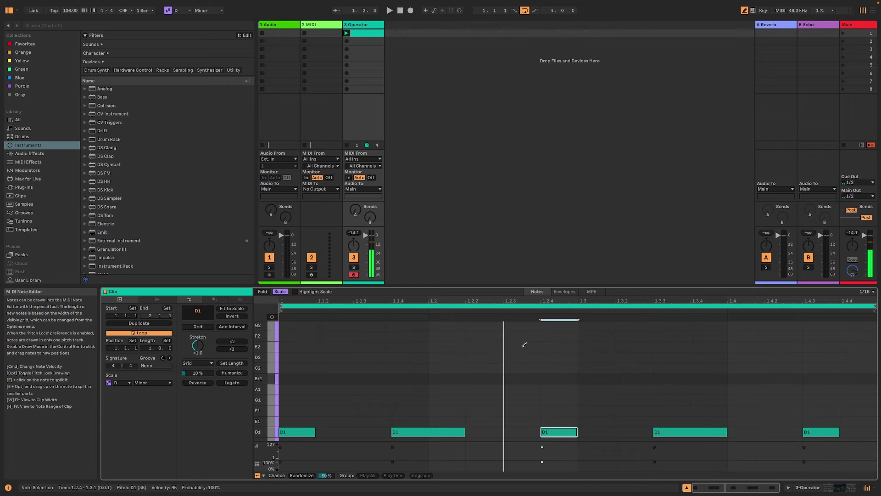
pyautogui.click(523, 344)
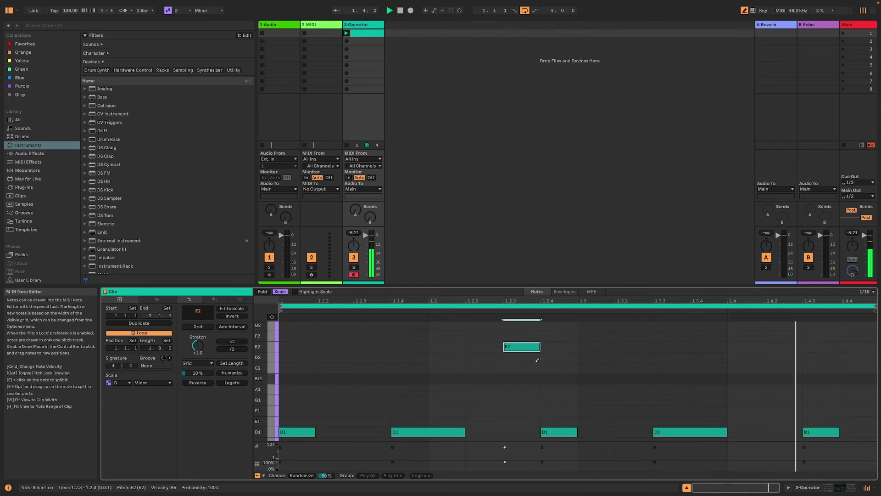
# Set Operator's number of voices to 1
pyautogui.hotkey('shift', 'Tab')
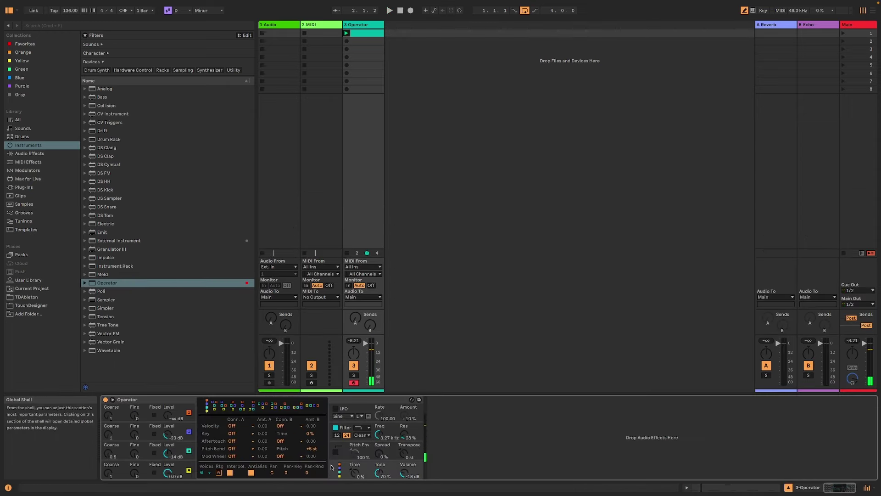
pyautogui.click(203, 472)
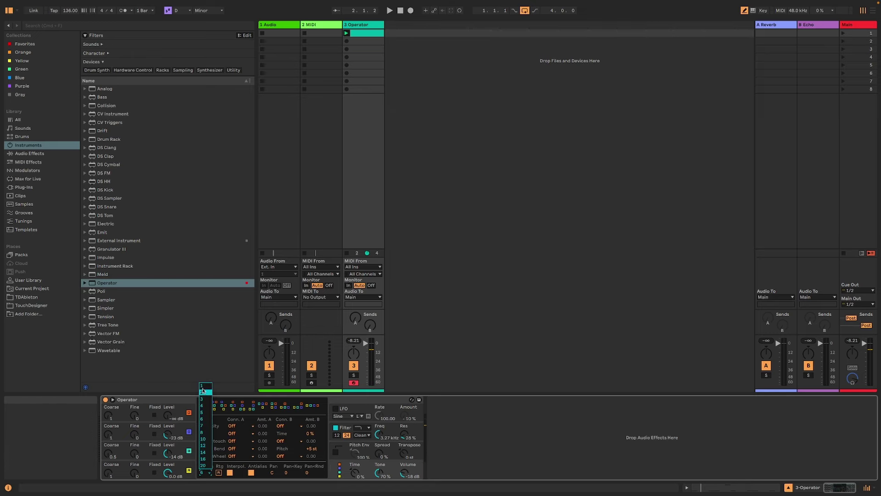
pyautogui.click(203, 391)
# Add an A1 note at 1.4.2 and an A0 note at 1.3.2, extending the A0 slightly past 1.3.3
pyautogui.click(357, 34)
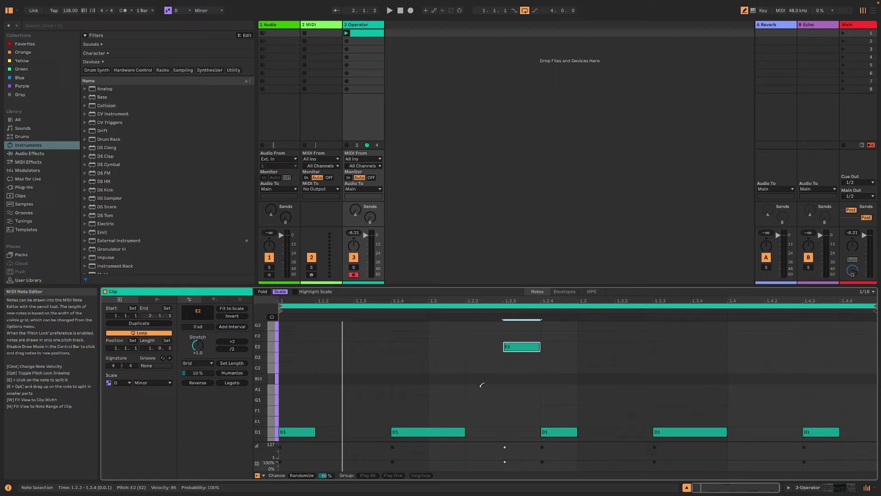
pyautogui.press('space')
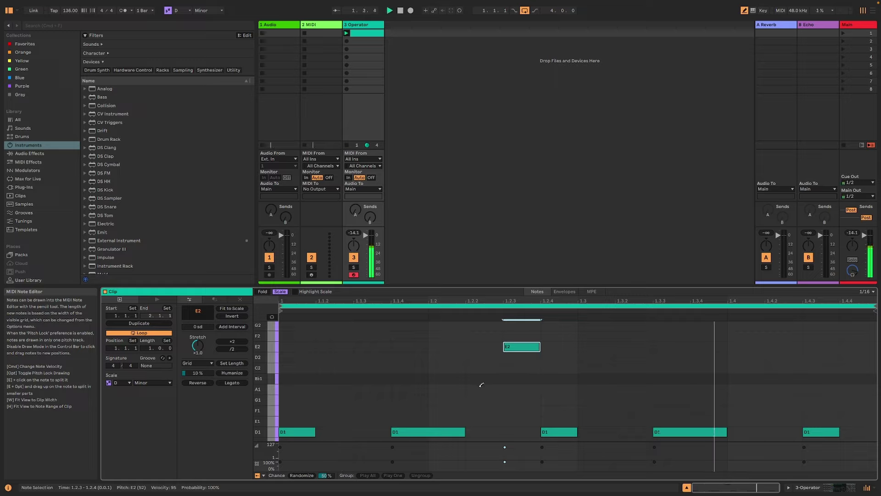
pyautogui.click(783, 390)
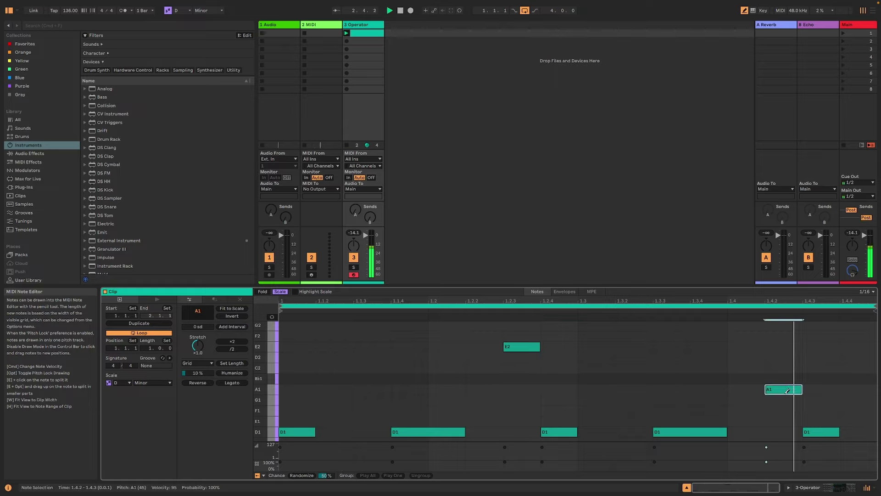
pyautogui.scroll(-4, 688, 388)
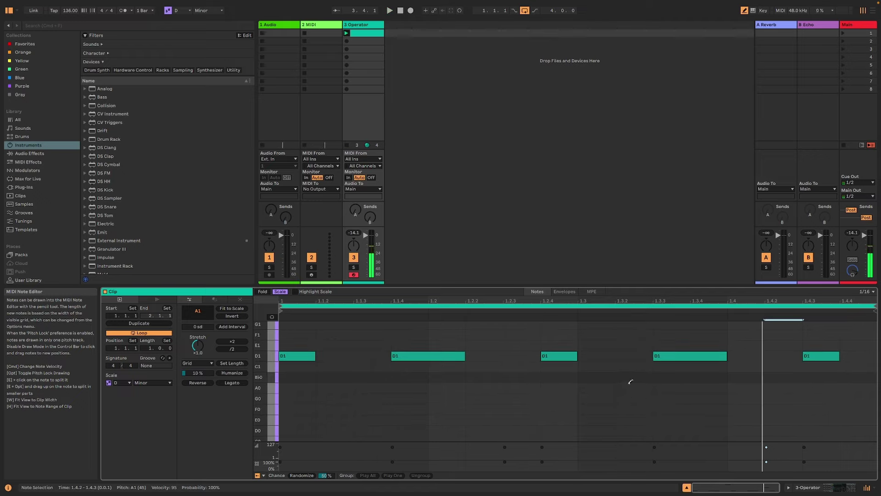
pyautogui.click(632, 385)
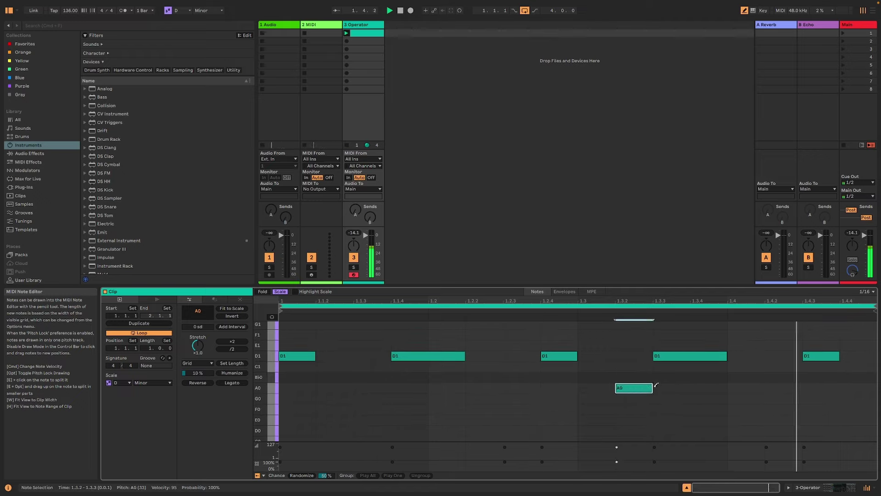
pyautogui.moveTo(652, 388); pyautogui.dragTo(667, 388)
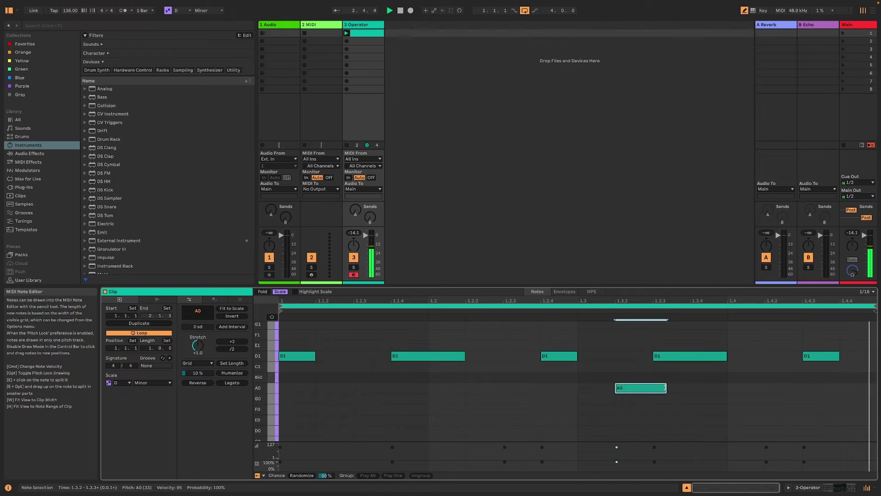
# Set the Operator clip's loop length to 2 bars
pyautogui.hotkey('shift', 'Tab')
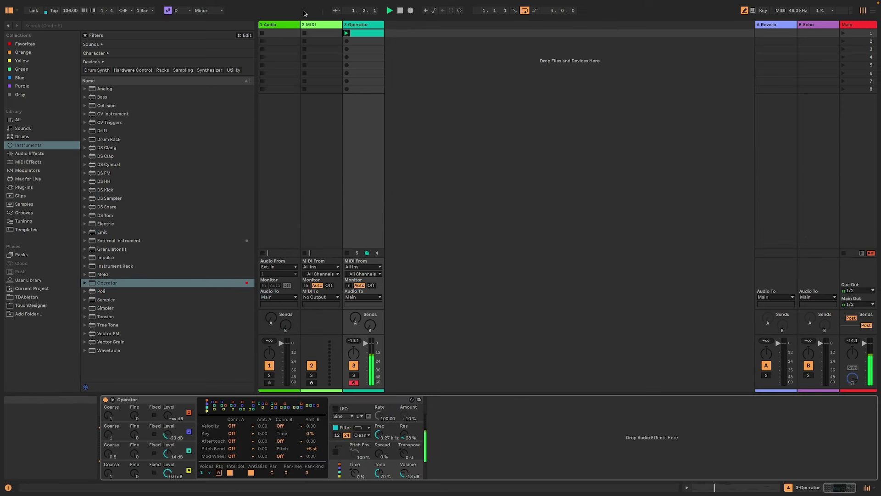
pyautogui.hotkey('shift', 'Tab')
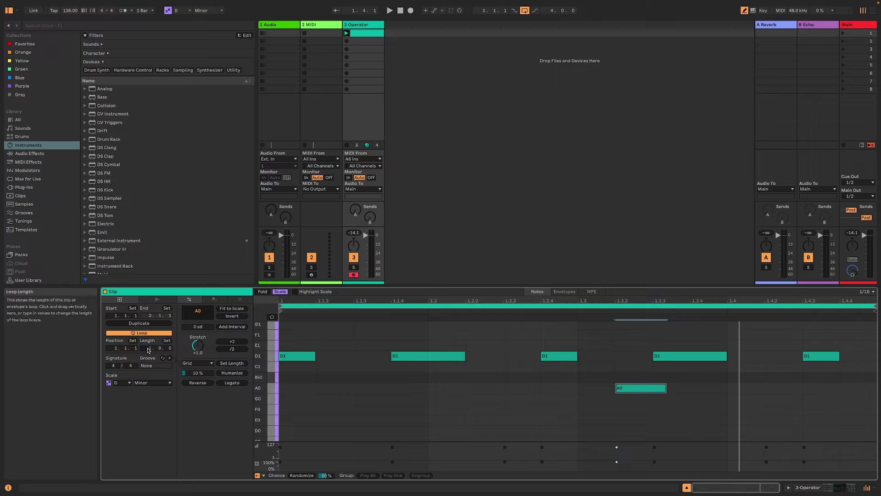
pyautogui.press('Up')
pyautogui.press('Up')
pyautogui.press('Up')
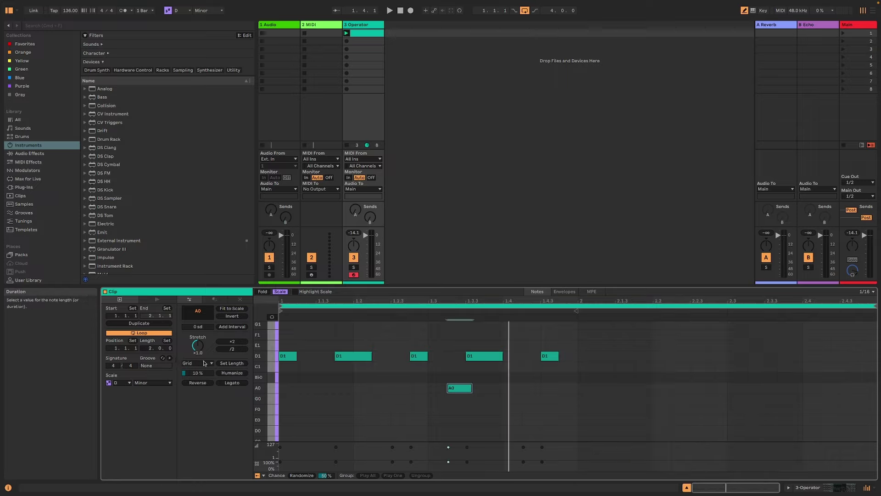
pyautogui.press('Down')
pyautogui.press('Down')
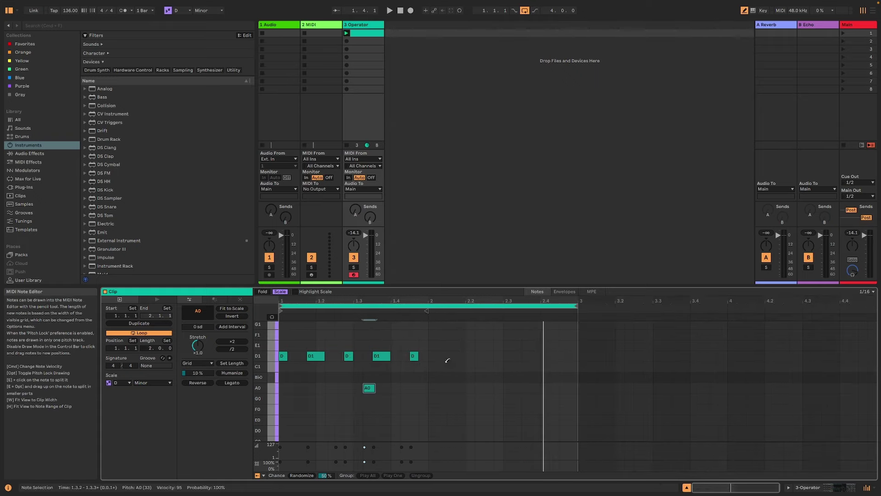
# Duplicate all the first bar's notes into the second bar, starting at 2.1.1, and audition the two-bar loop
pyautogui.press('space')
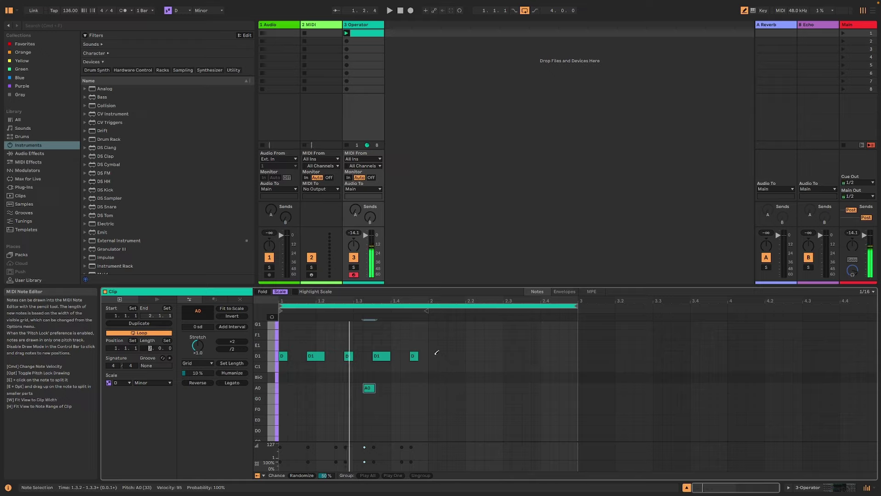
pyautogui.press('super+a')
pyautogui.press('super+d')
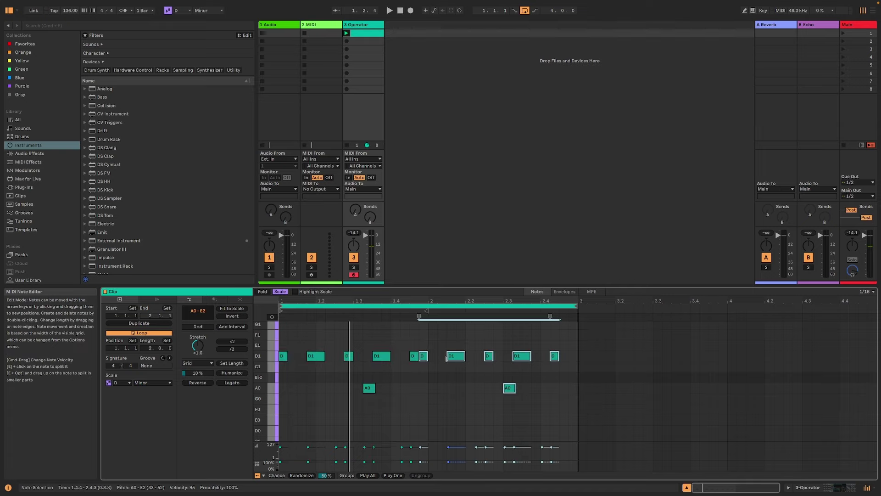
pyautogui.press('Right')
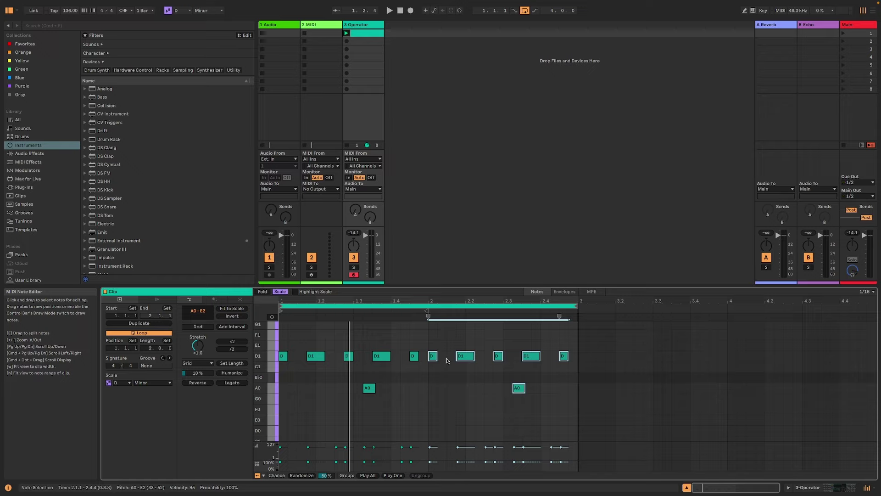
pyautogui.press('space')
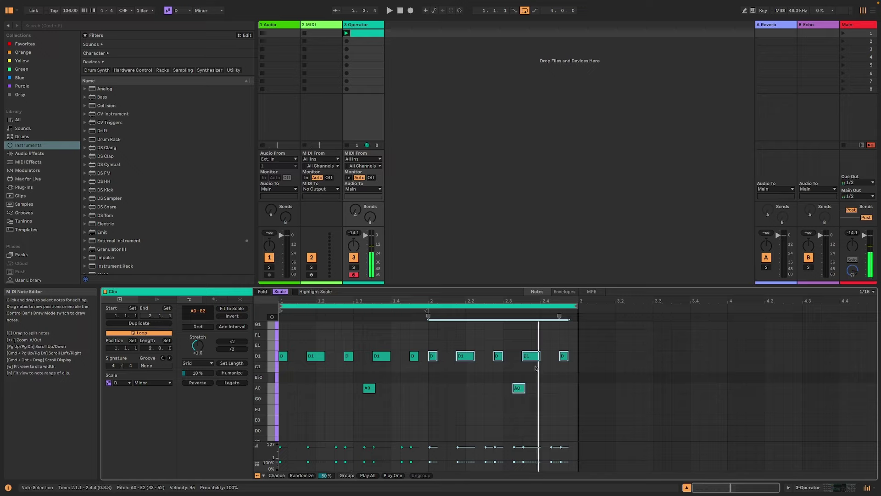
# Vary the end of the second bar by adding sixteenth notes A2 at 2.4.4 and B♭1 at 2.4.1
pyautogui.press('b')
pyautogui.scroll(5, 569, 349)
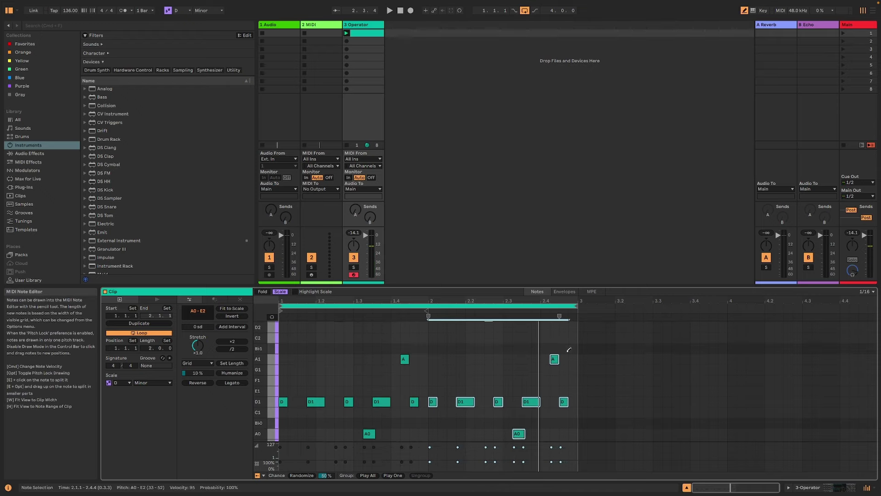
pyautogui.click(574, 342)
pyautogui.press('Up')
pyautogui.press('Up')
pyautogui.press('Up')
pyautogui.press('Up')
pyautogui.press('space')
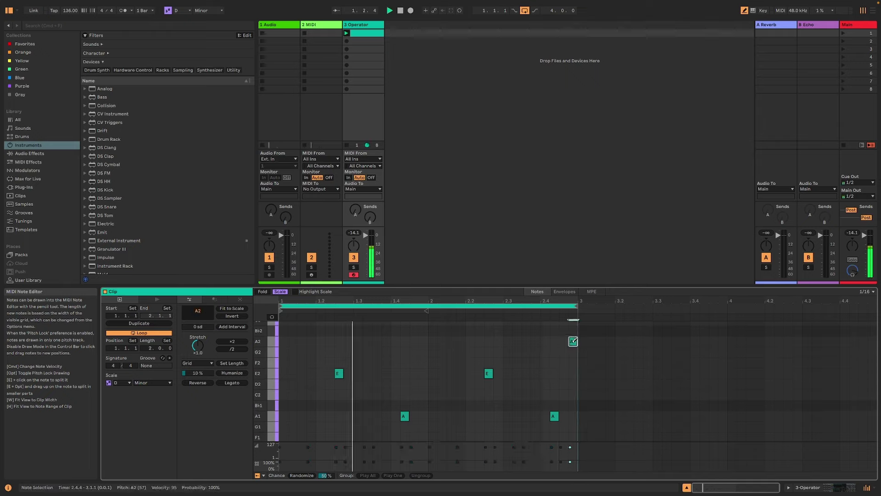
pyautogui.scroll(-5, 545, 369)
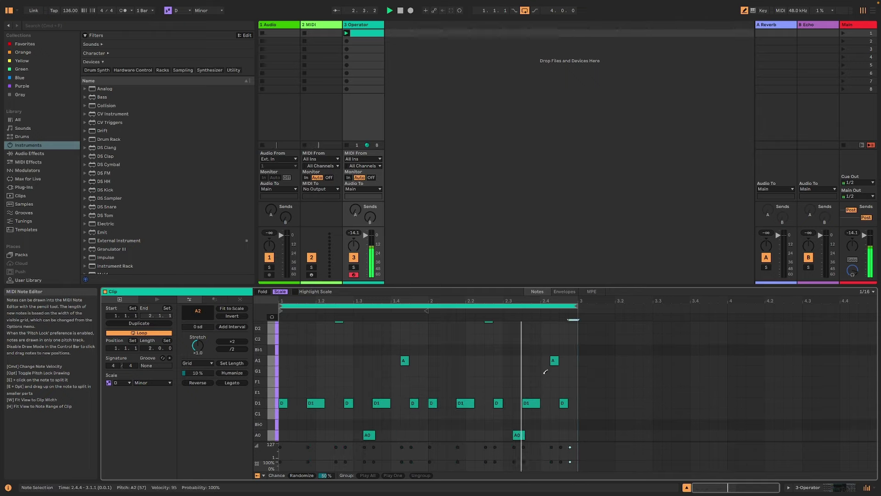
pyautogui.click(546, 348)
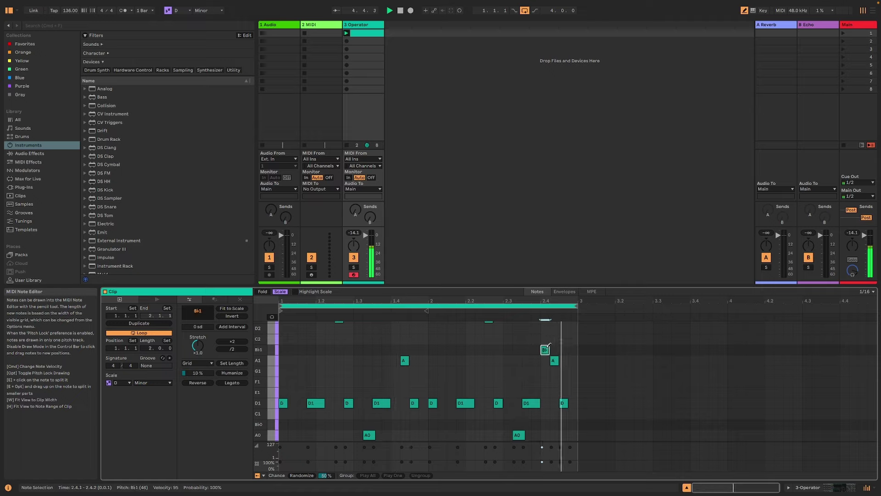
pyautogui.scroll(3, 502, 404)
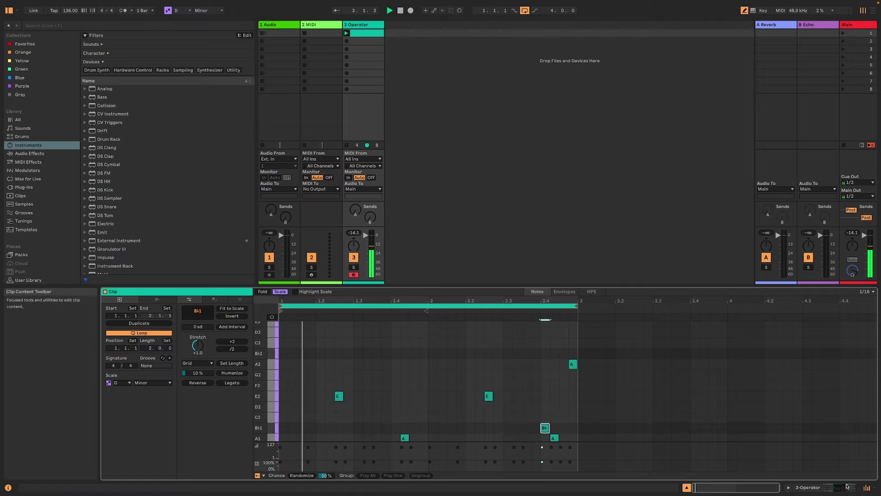
# Set Operator's filter frequency to 2.48 kHz and oscillator A's envelope decay to 1.16 s while auditioning the loop
pyautogui.hotkey('shift', 'Tab')
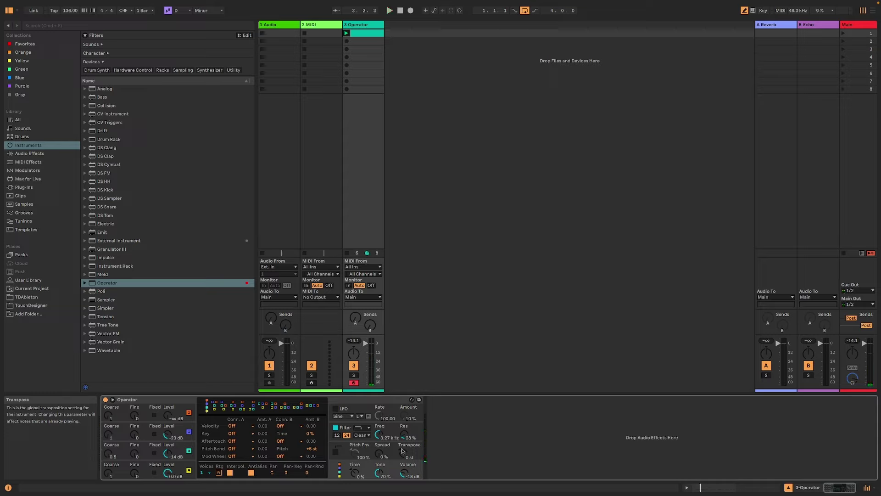
pyautogui.click(380, 437)
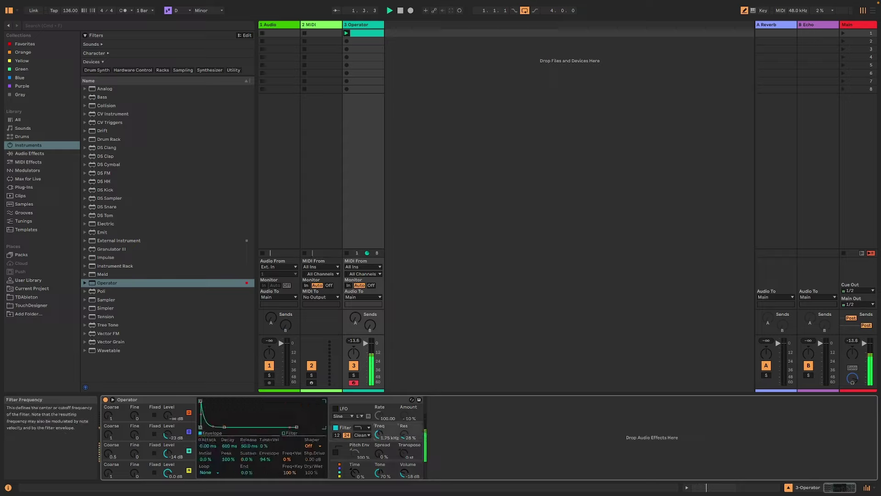
pyautogui.moveTo(200, 404)
pyautogui.mouseDown()
pyautogui.moveTo(200, 417)
pyautogui.moveTo(221, 422)
pyautogui.moveTo(200, 406)
pyautogui.mouseUp()
pyautogui.press('space')
pyautogui.click(180, 466)
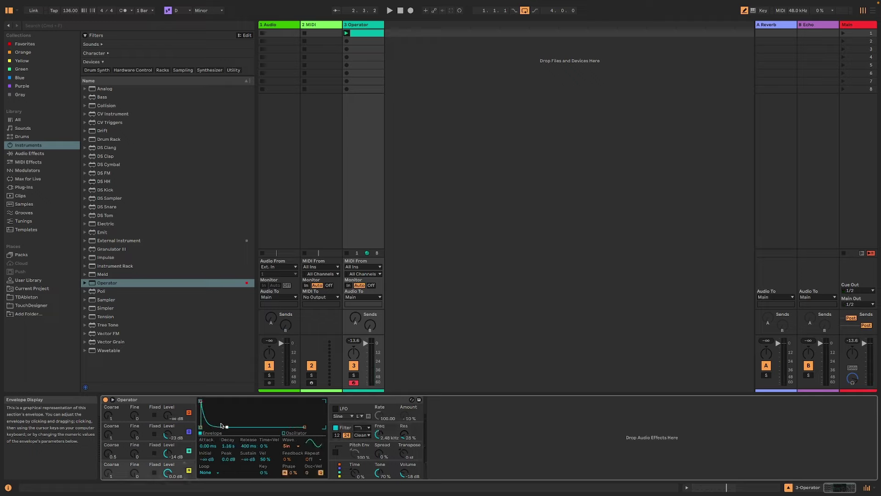
pyautogui.press('space')
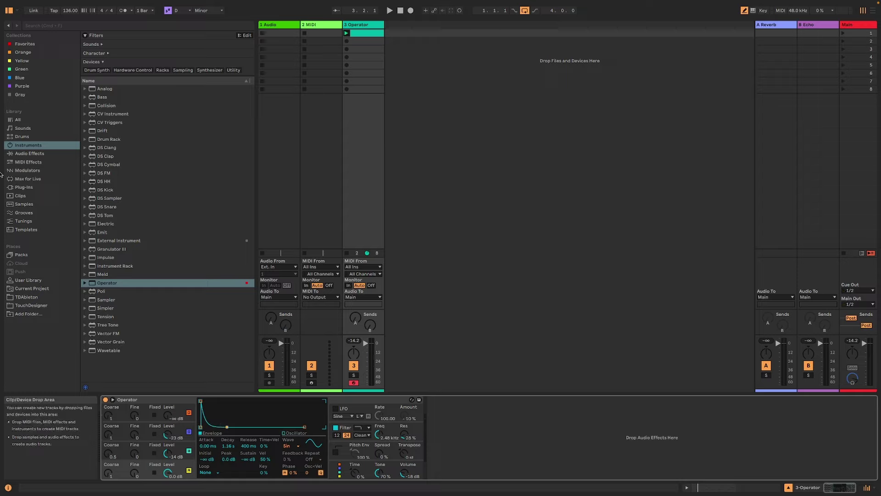
# Load the TFP - Expression Control-1 preset before Operator, map a random source to oscillator B's level, and audition it
pyautogui.click(28, 162)
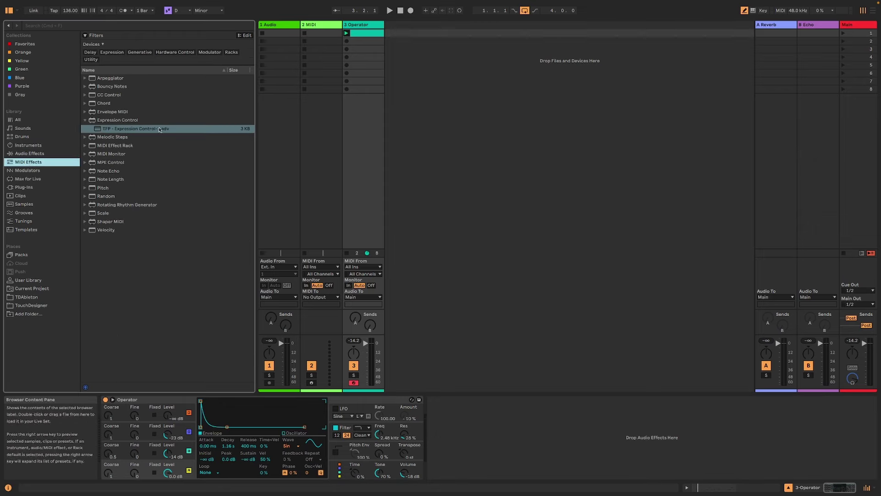
pyautogui.doubleClick(134, 131)
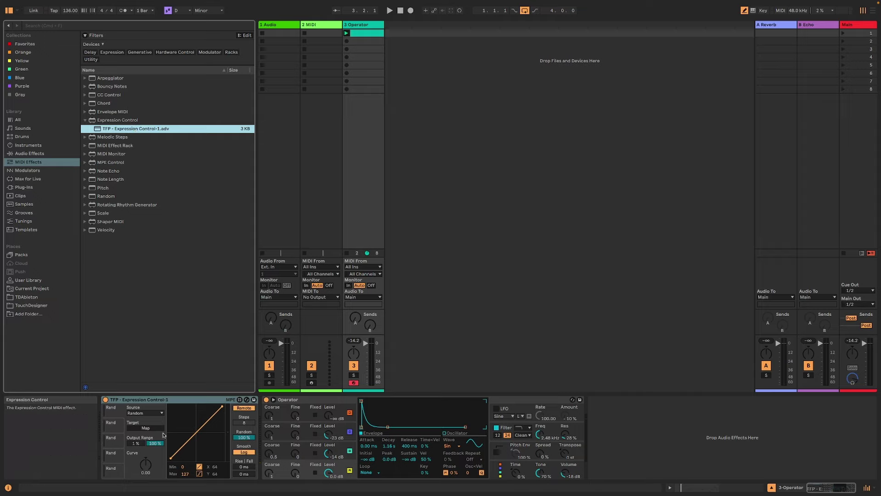
pyautogui.click(111, 414)
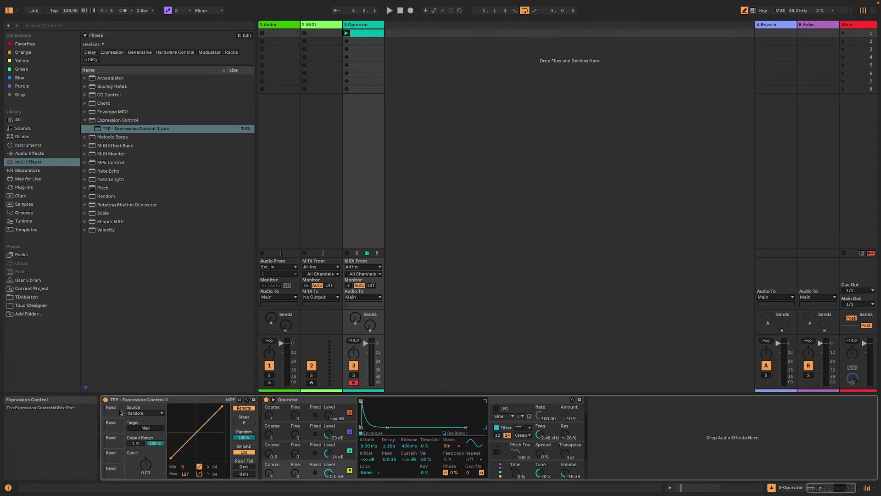
pyautogui.click(116, 426)
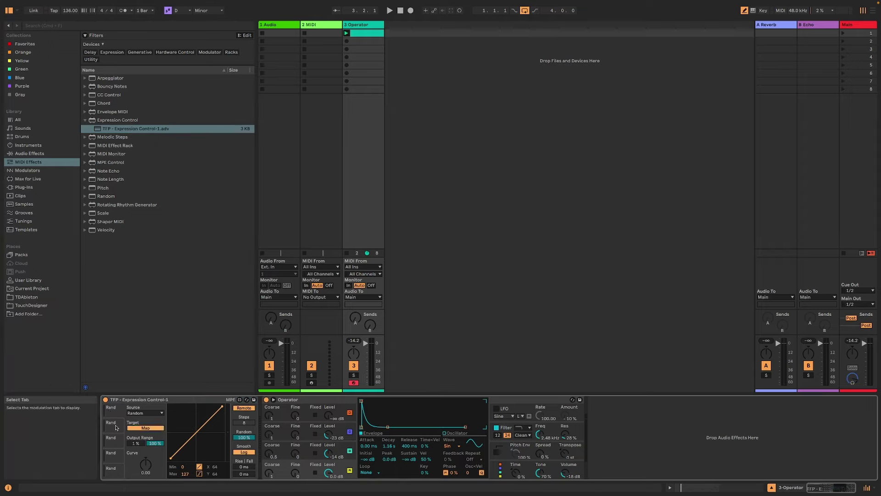
pyautogui.click(330, 455)
pyautogui.press('space')
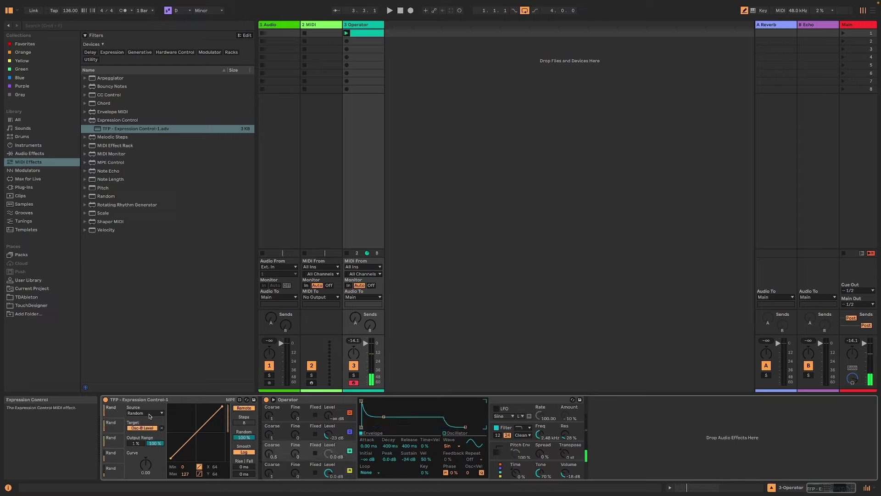
# Map a second random source to Operator's Time and limit its curve to a minimum of 20 and maximum of 101
pyautogui.click(110, 425)
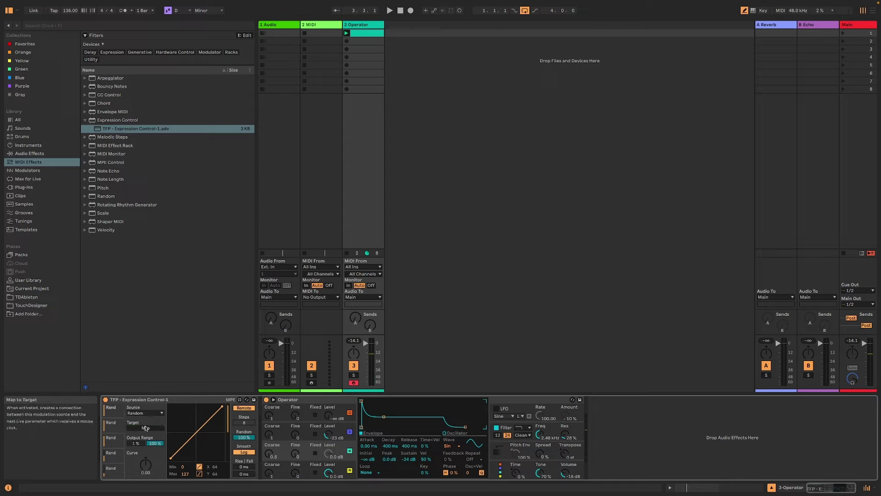
pyautogui.click(163, 429)
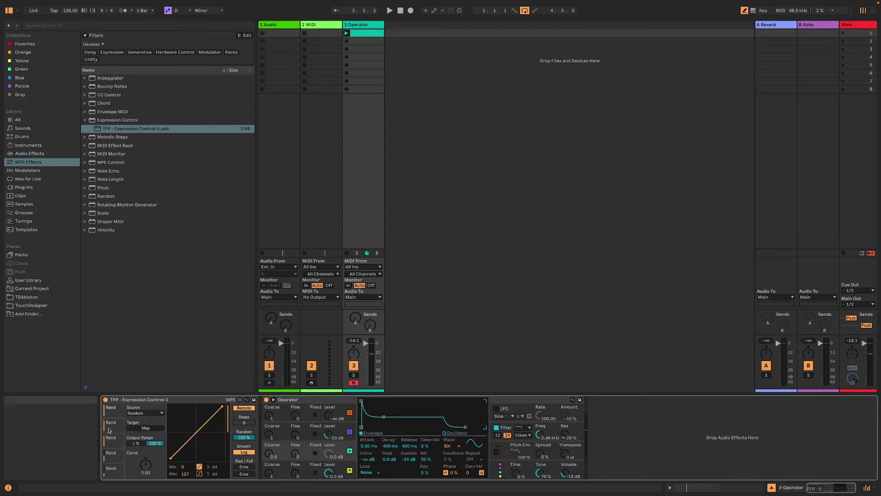
pyautogui.click(516, 474)
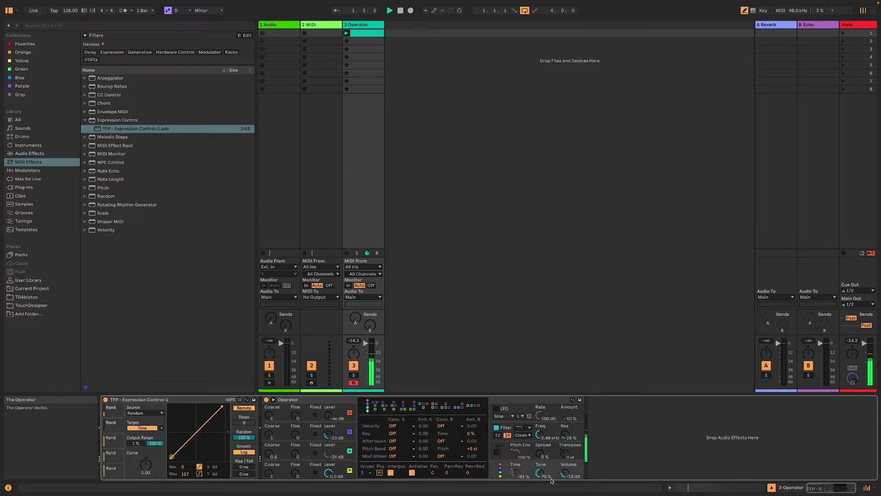
pyautogui.moveTo(184, 466); pyautogui.dragTo(184, 458)
pyautogui.moveTo(223, 406); pyautogui.dragTo(225, 418)
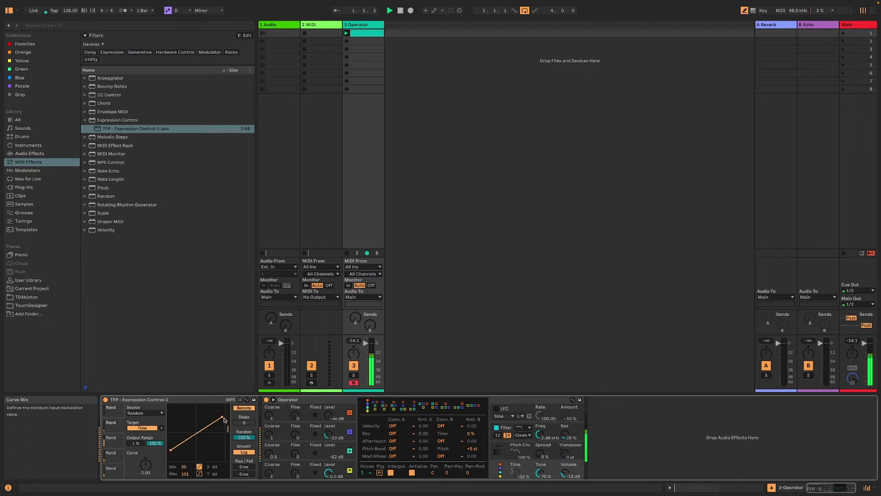
# Stop playback and delete the Expression Control device from the Operator track
pyautogui.press('space')
pyautogui.click(238, 399)
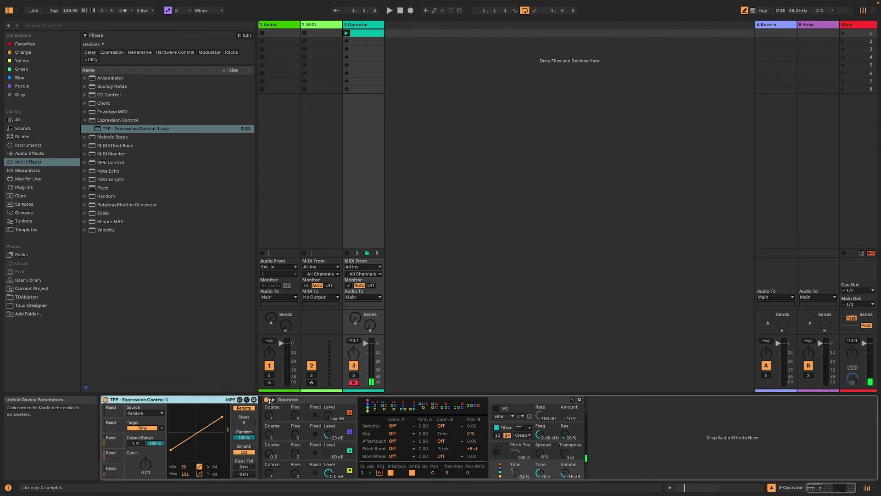
pyautogui.press('Delete')
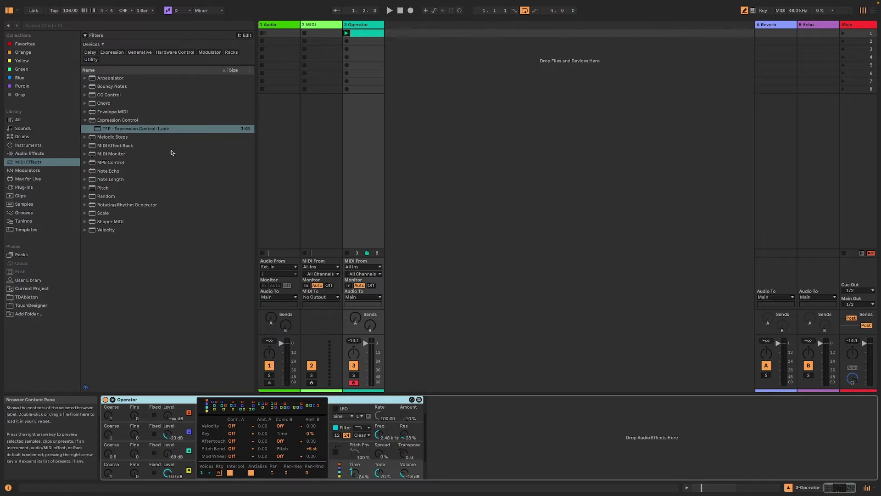
# View the envelope editor of the Operator clip and return to the track's devices
pyautogui.doubleClick(374, 32)
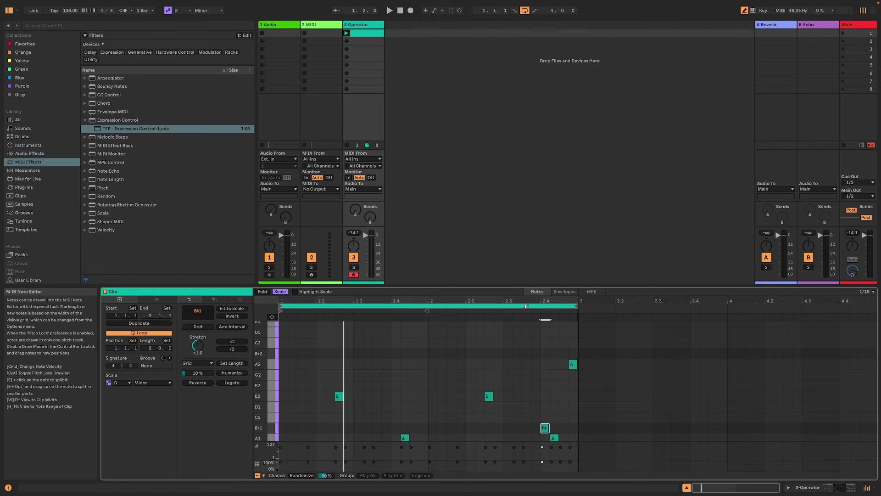
pyautogui.click(564, 291)
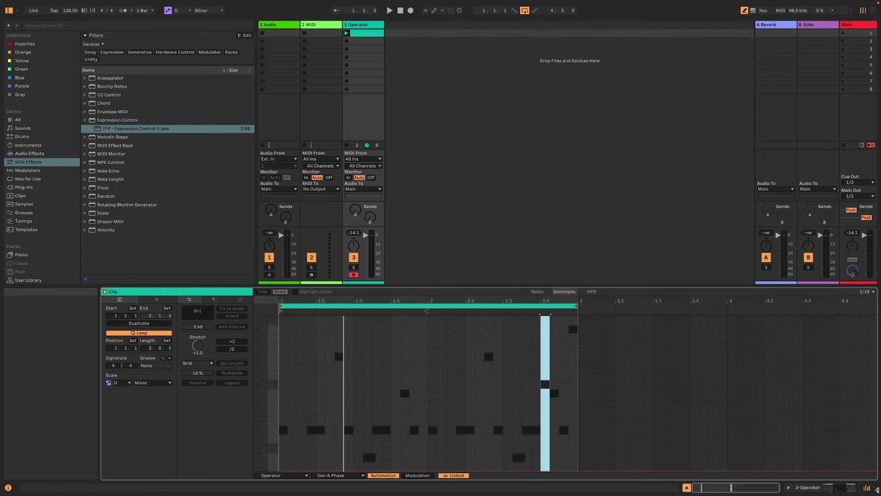
pyautogui.click(850, 488)
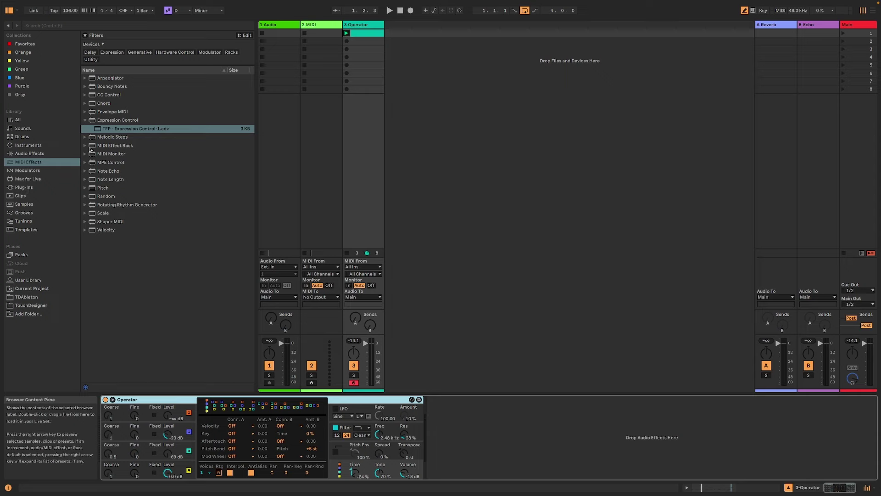
# Try to find the ParSec device by searching the plug-ins
pyautogui.click(33, 187)
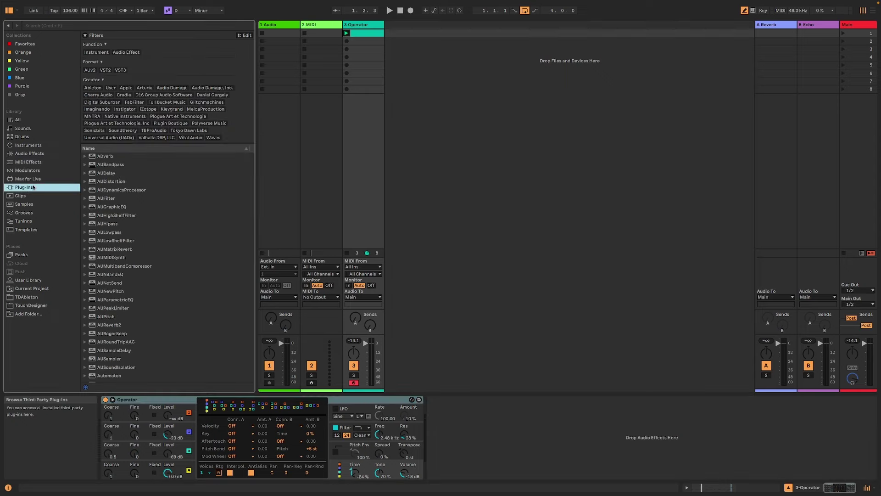
pyautogui.click(50, 27)
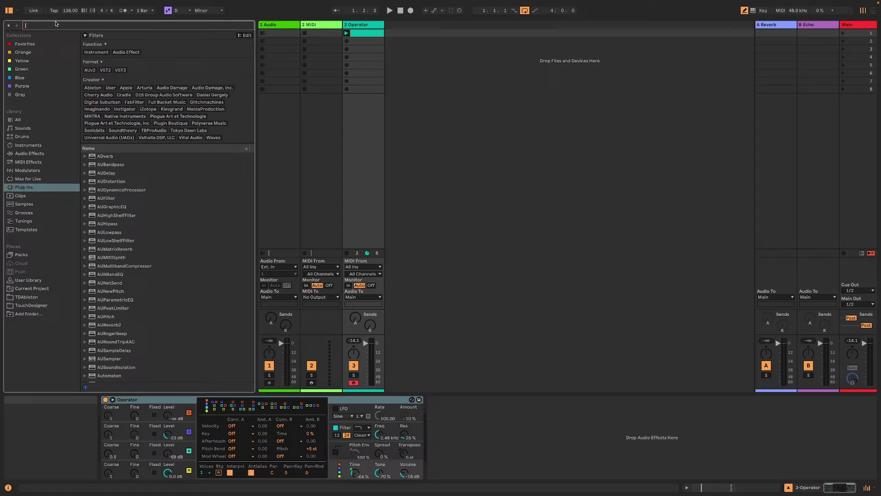
pyautogui.write('par')
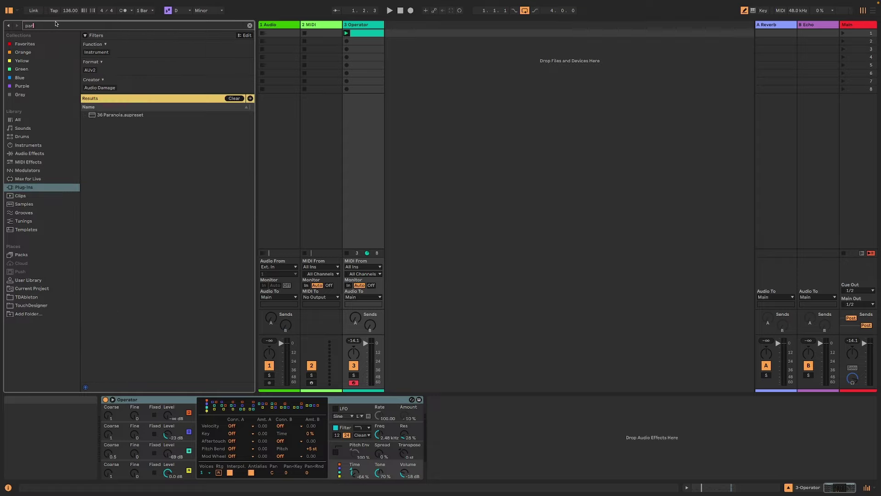
pyautogui.doubleClick(51, 26)
pyautogui.press('BackSpace')
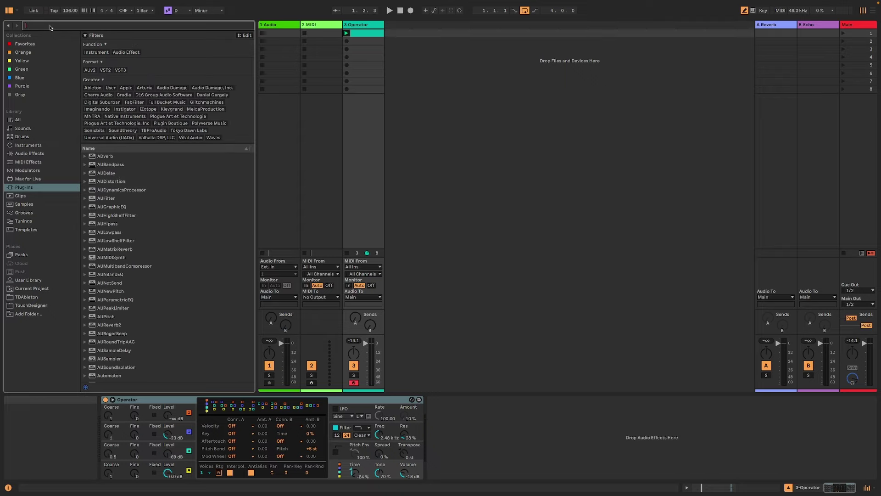
pyautogui.write('param')
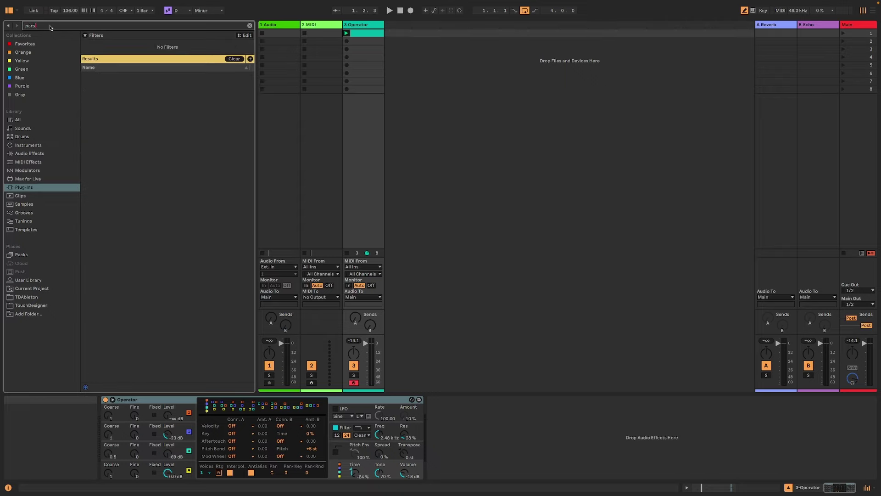
pyautogui.press('BackSpace')
pyautogui.press('BackSpace')
pyautogui.press('BackSpace')
pyautogui.press('BackSpace')
pyautogui.press('BackSpace')
pyautogui.write('pars')
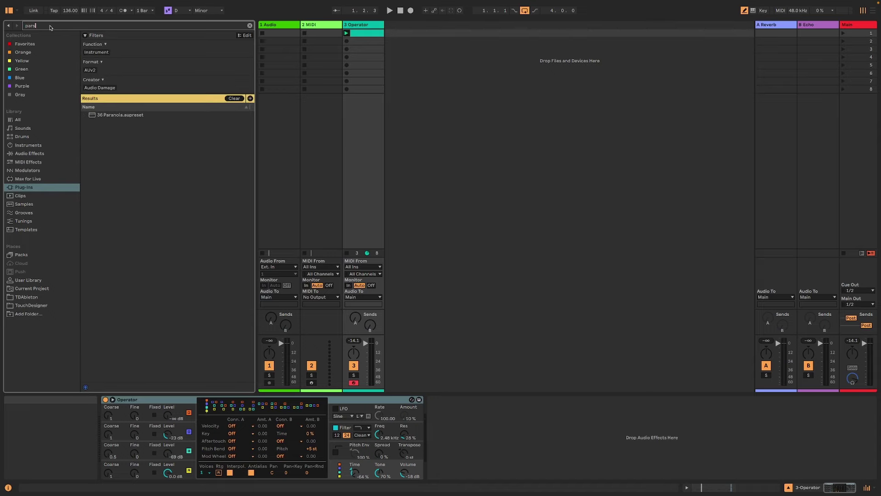
pyautogui.press('BackSpace')
pyautogui.press('BackSpace')
pyautogui.press('BackSpace')
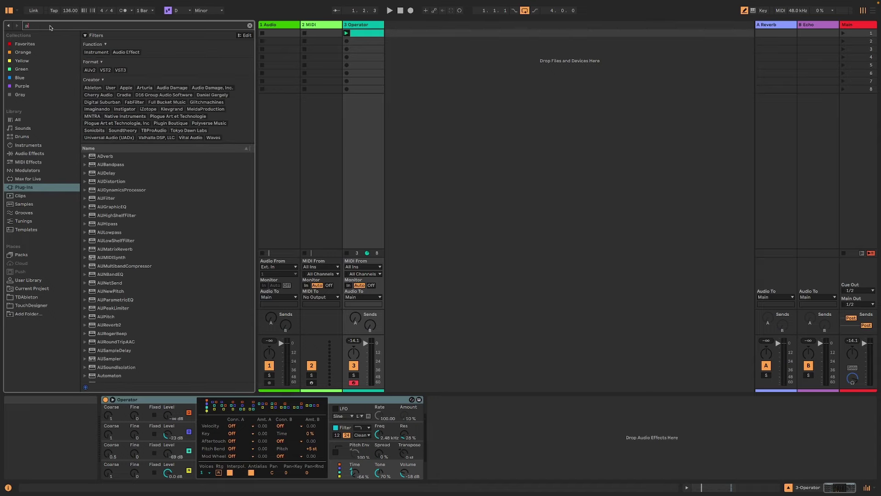
pyautogui.write('ar')
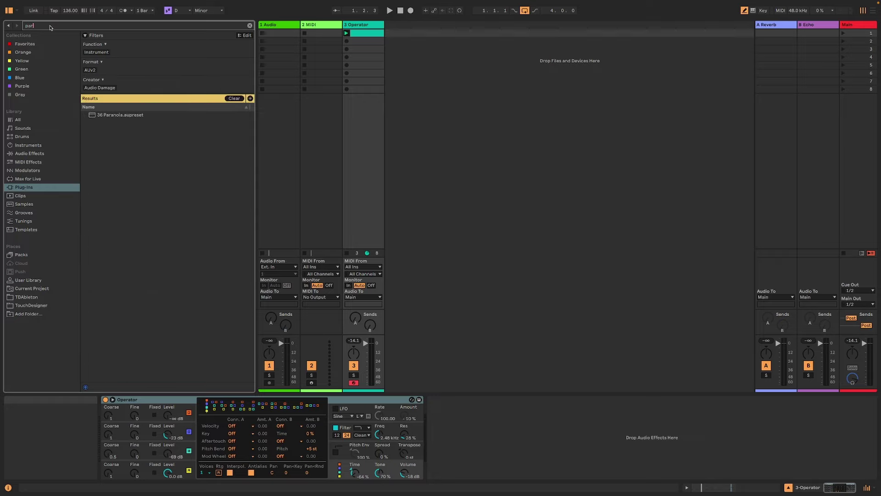
pyautogui.press('BackSpace')
pyautogui.press('BackSpace')
pyautogui.press('BackSpace')
pyautogui.write('pard')
pyautogui.press('BackSpace')
pyautogui.press('BackSpace')
pyautogui.press('BackSpace')
pyautogui.press('BackSpace')
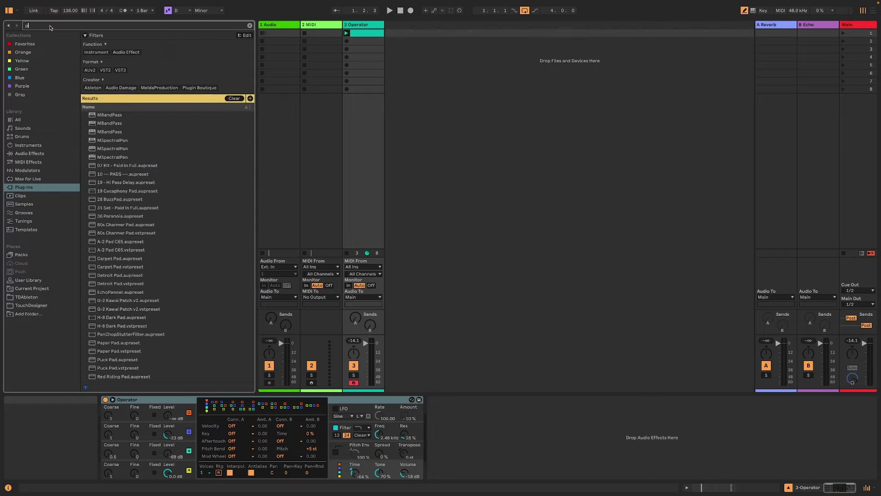
# Search the Max for Live devices for "parsec" and load TFP - ParSec after Operator
pyautogui.write('parsec')
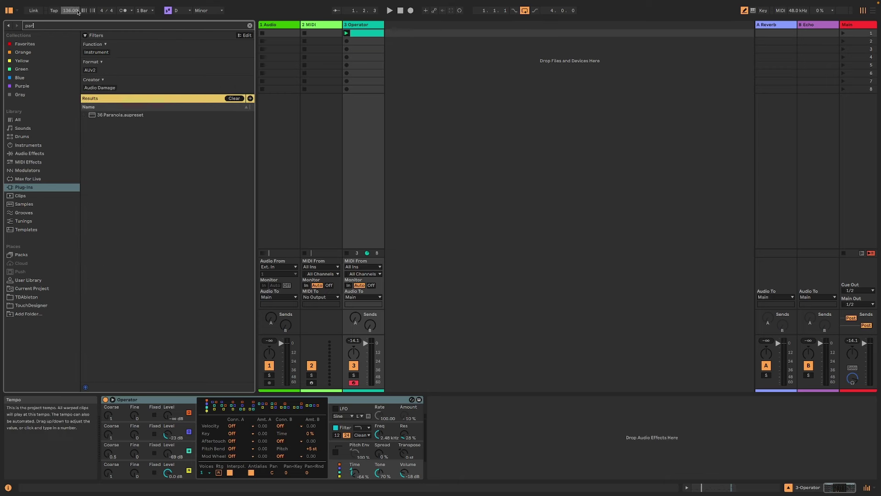
pyautogui.click(28, 179)
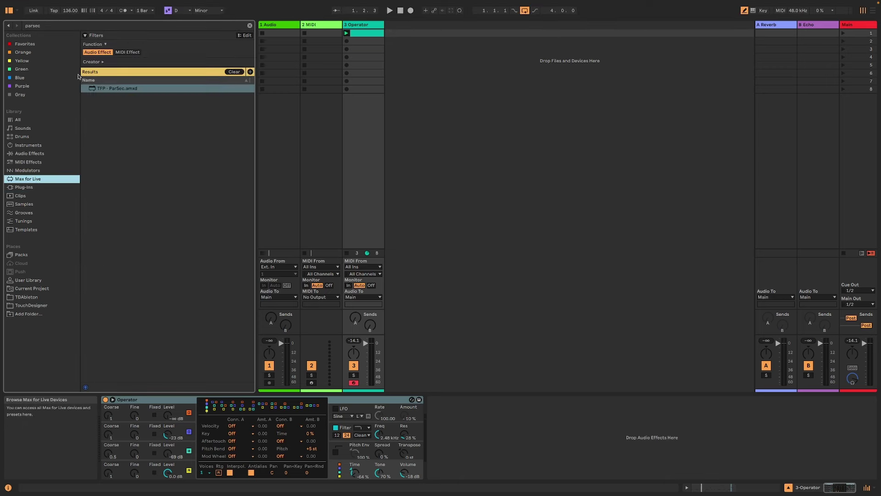
pyautogui.doubleClick(110, 89)
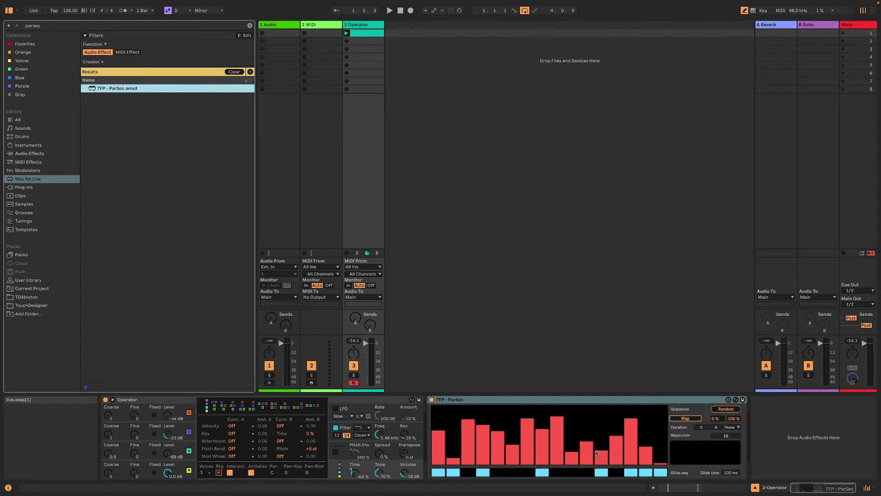
# Map the ParSec sequence to Operator's Time parameter and play the loop
pyautogui.click(682, 418)
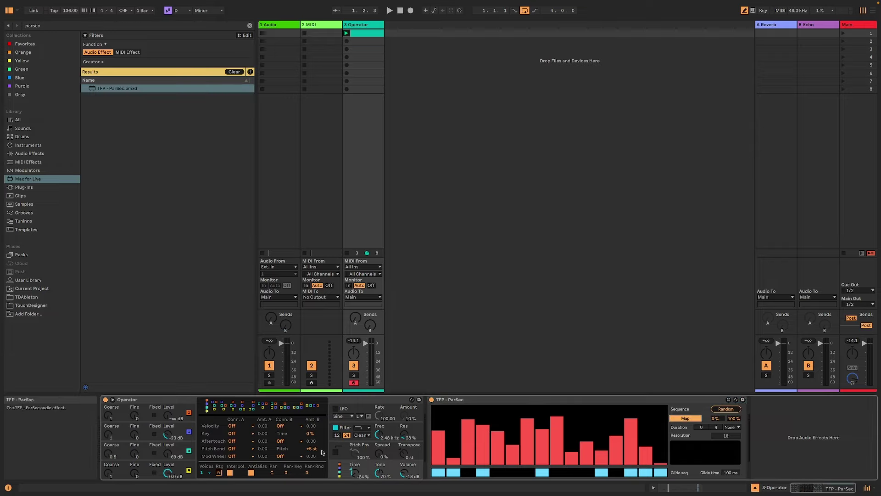
pyautogui.click(354, 473)
pyautogui.press('space')
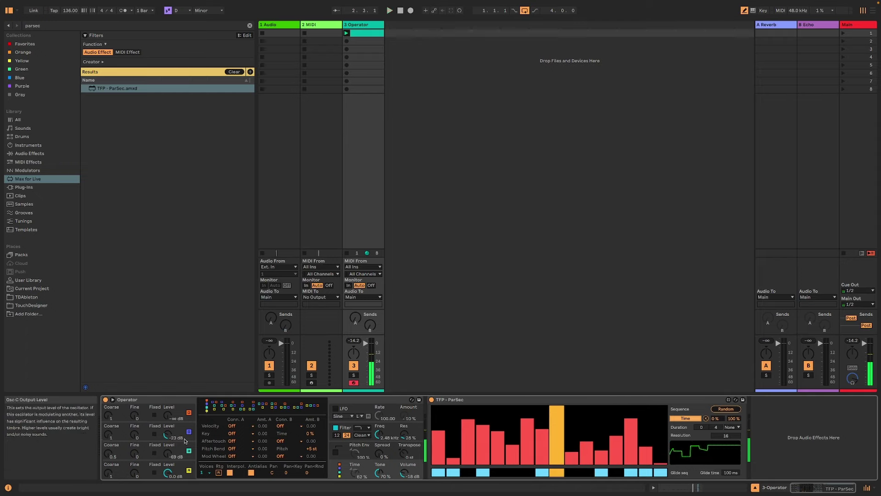
# Set oscillator B's level to -24 dB and shorten oscillator A's envelope decay to 395 ms
pyautogui.moveTo(168, 454); pyautogui.dragTo(168, 452)
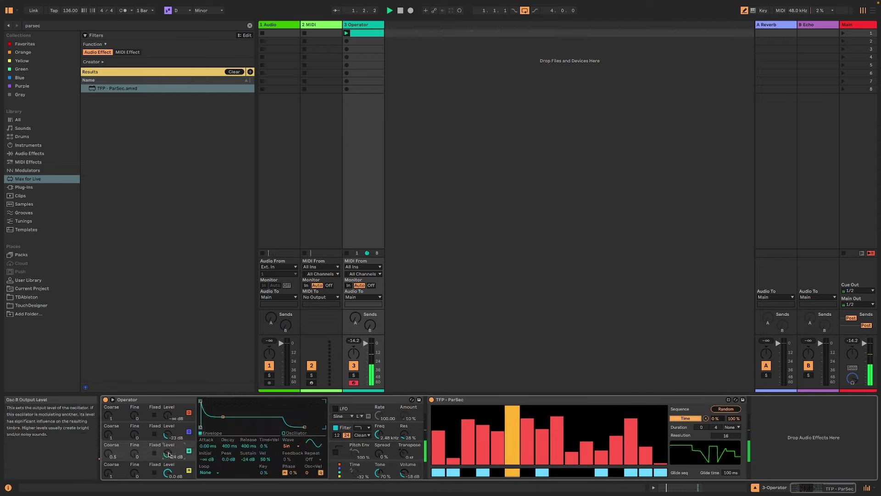
pyautogui.click(182, 467)
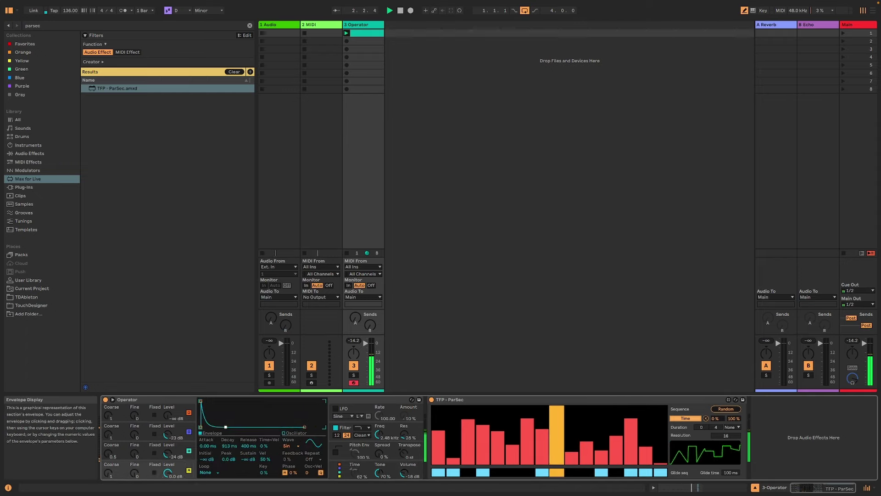
pyautogui.moveTo(227, 427); pyautogui.dragTo(222, 427)
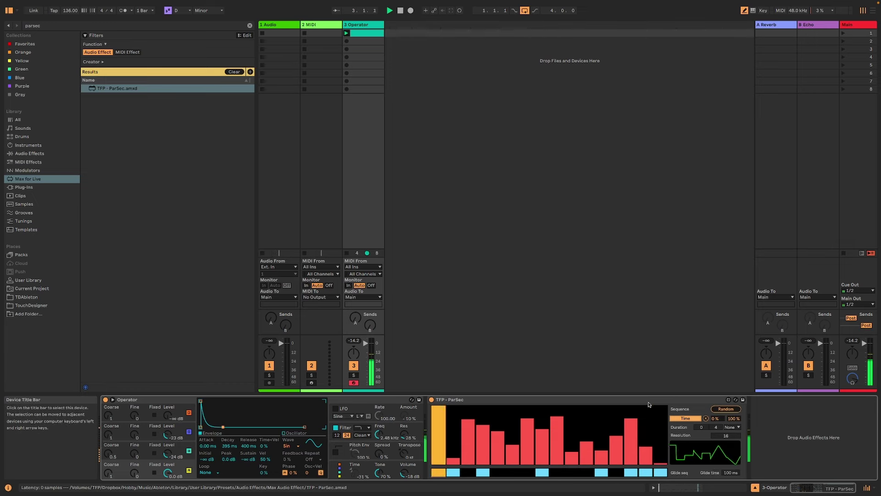
# Duplicate the ParSec device at the end of the chain, map the copy to Operator's Osc-B Level, and play the loop
pyautogui.moveTo(649, 405); pyautogui.dragTo(838, 453)
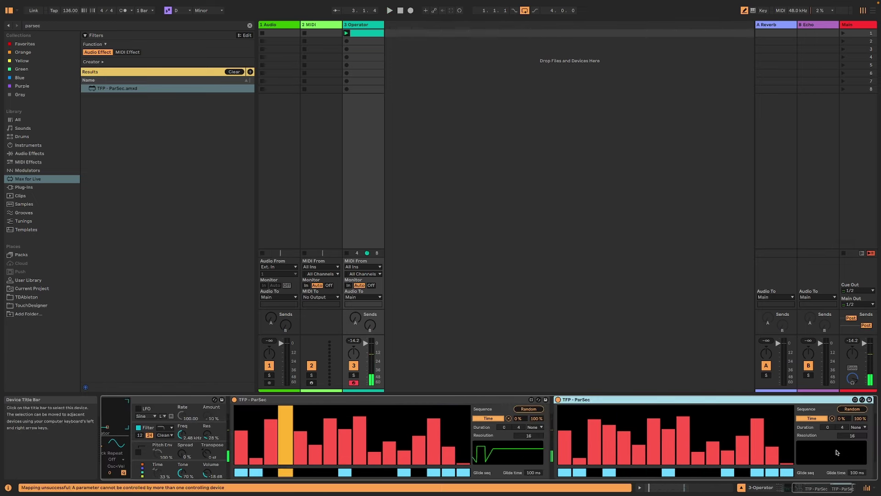
pyautogui.click(831, 418)
pyautogui.click(815, 418)
pyautogui.moveTo(836, 491); pyautogui.dragTo(672, 487)
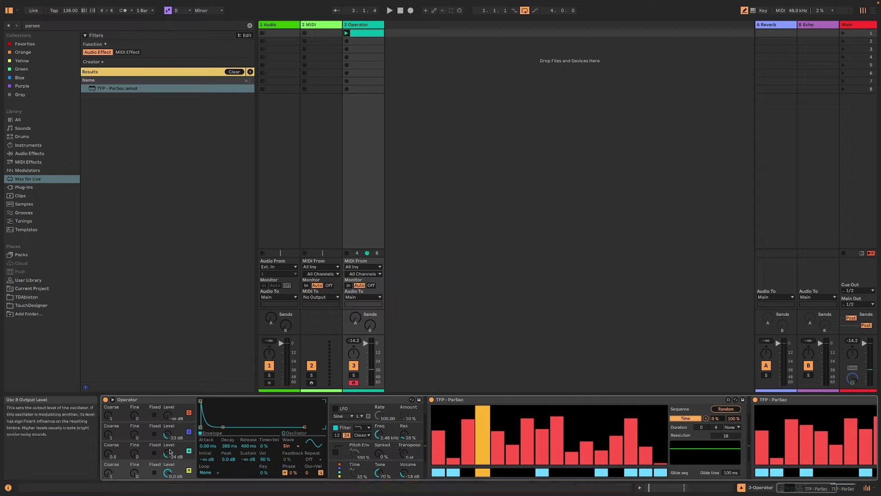
pyautogui.press('space')
pyautogui.click(842, 488)
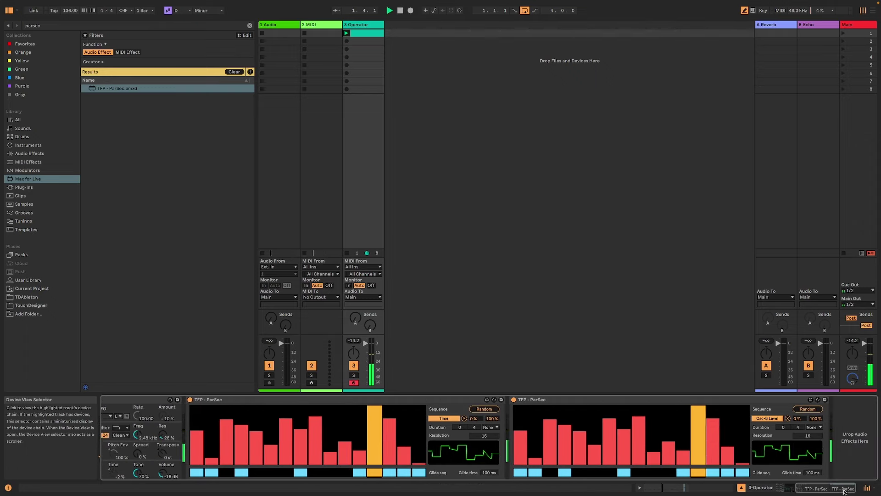
# Set the second ParSec's resolution to 12 and duration to 6, and enable glide on all of its steps
pyautogui.press('space')
pyautogui.moveTo(809, 436); pyautogui.dragTo(808, 455)
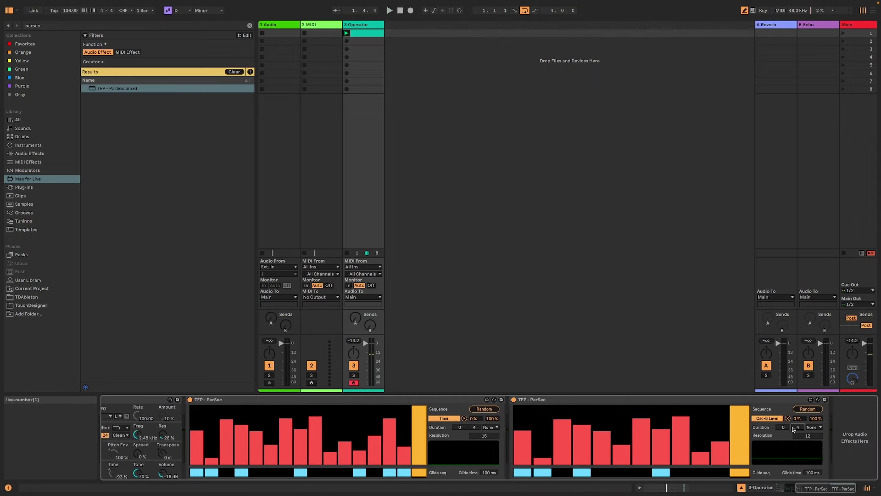
pyautogui.press('space')
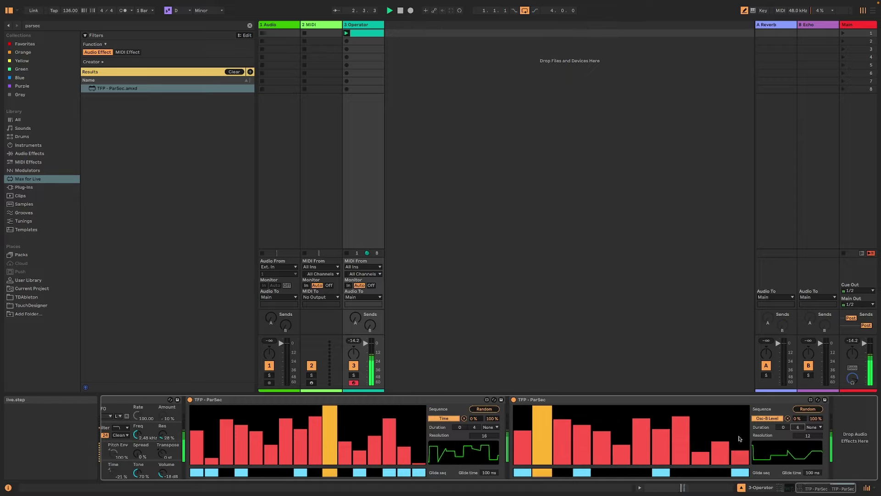
pyautogui.moveTo(719, 473); pyautogui.dragTo(567, 475)
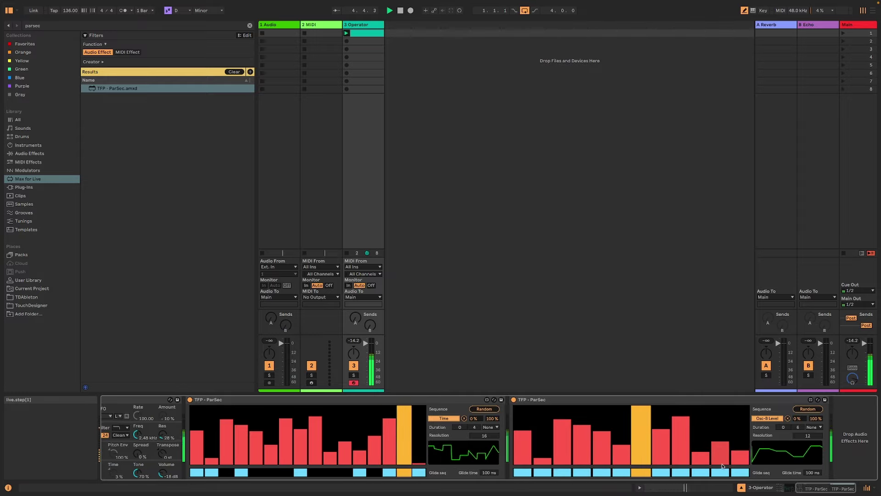
# Play the loop and lower Operator's filter frequency to 1.96 kHz
pyautogui.moveTo(820, 486); pyautogui.dragTo(793, 487)
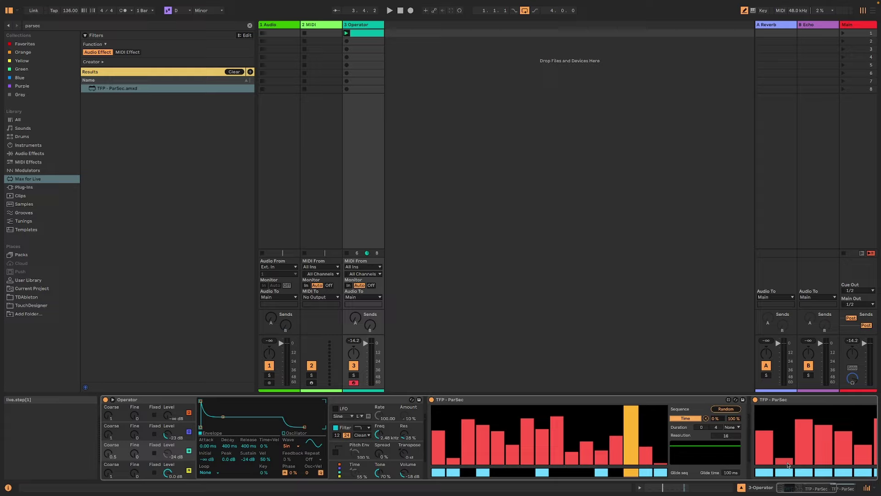
pyautogui.hscroll(5, 835, 445)
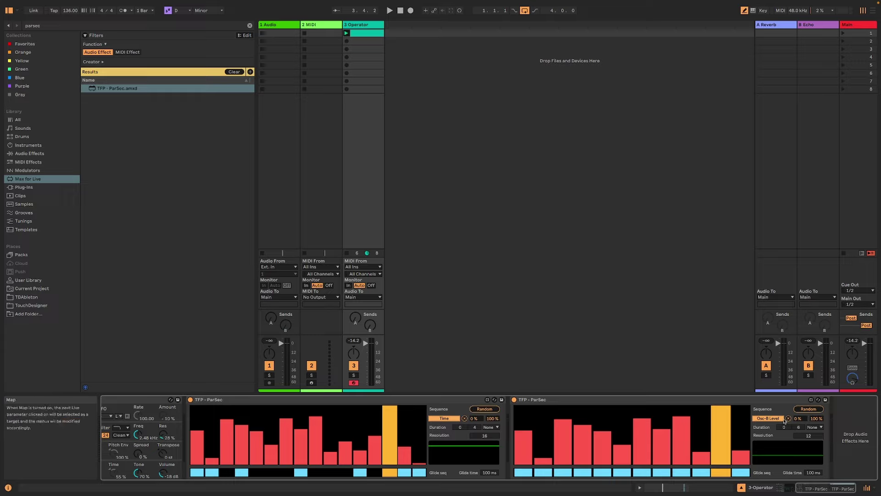
pyautogui.moveTo(816, 489); pyautogui.dragTo(761, 489)
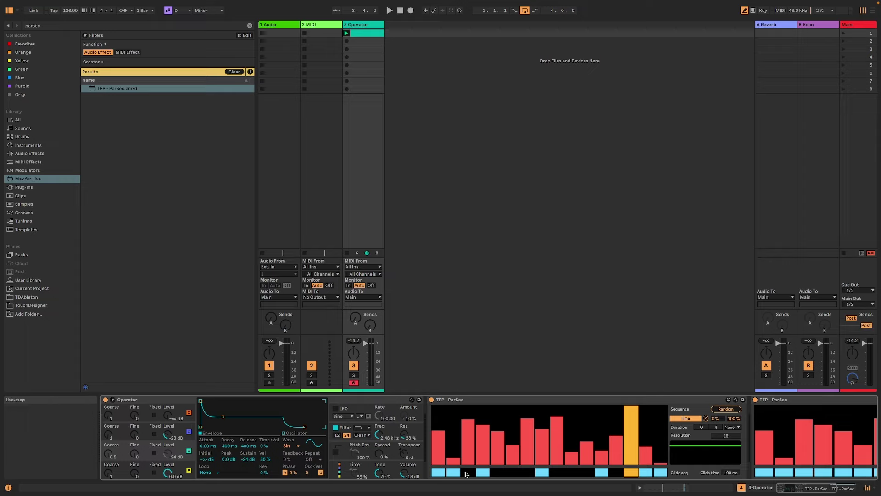
pyautogui.press('space')
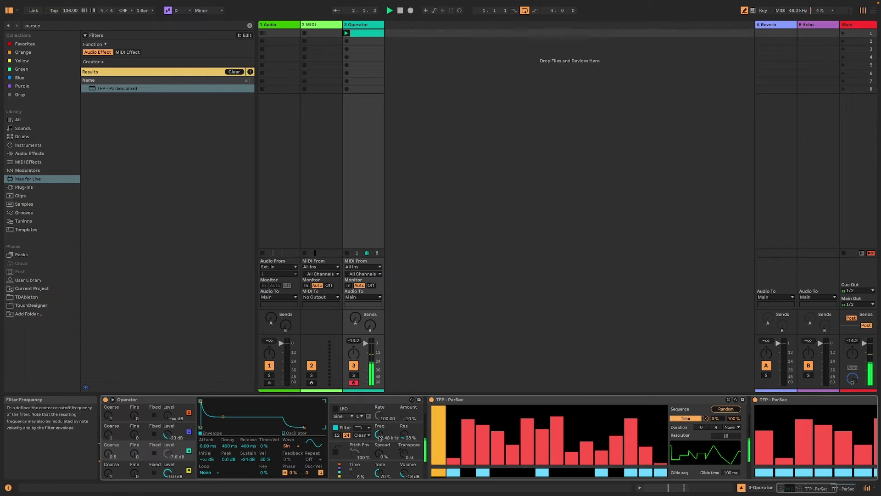
pyautogui.moveTo(379, 432); pyautogui.dragTo(379, 437)
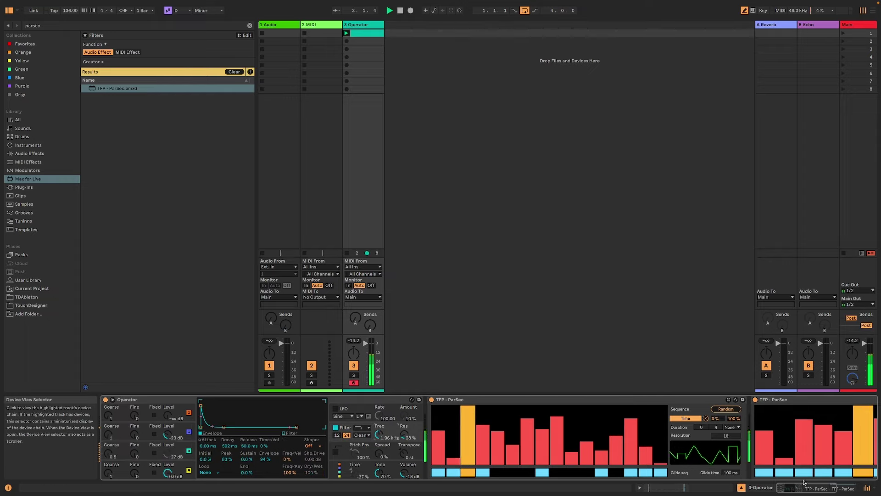
pyautogui.press('space')
# Duplicate the Osc-B Level ParSec and map the copy to the Operator track's send A to the reverb
pyautogui.click(842, 488)
pyautogui.click(710, 404)
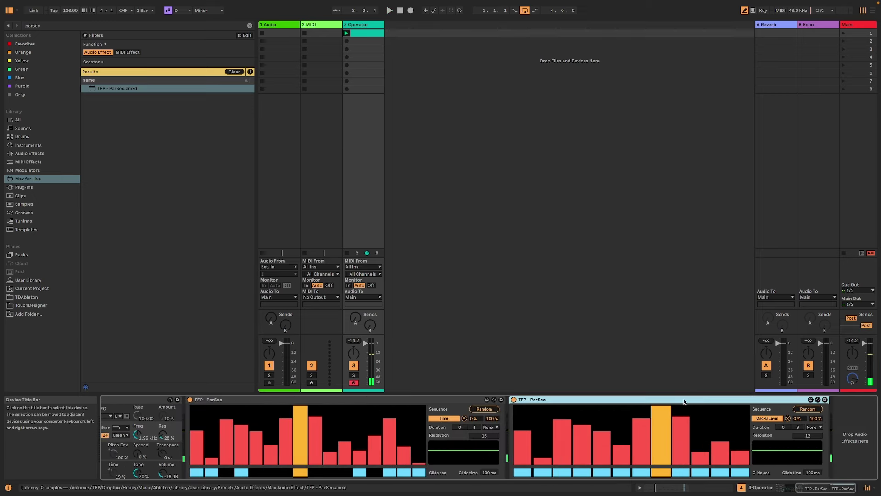
pyautogui.hotkey('ctrl', 'd')
pyautogui.click(832, 418)
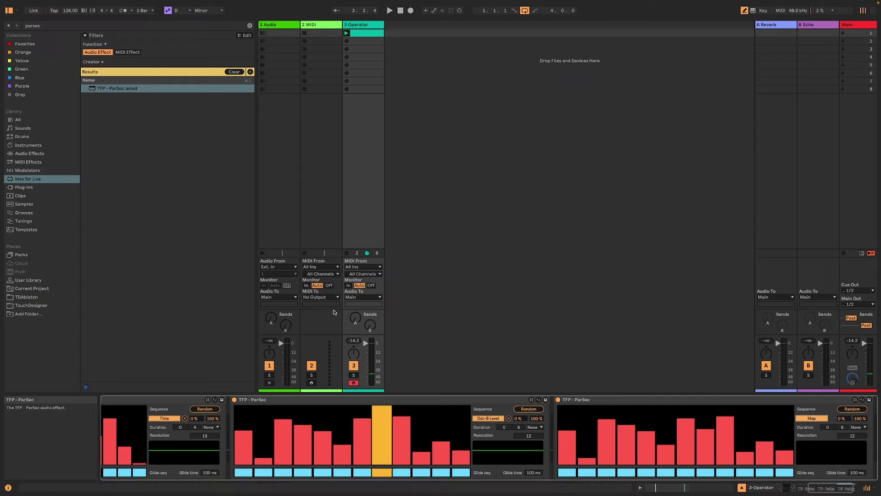
pyautogui.click(356, 318)
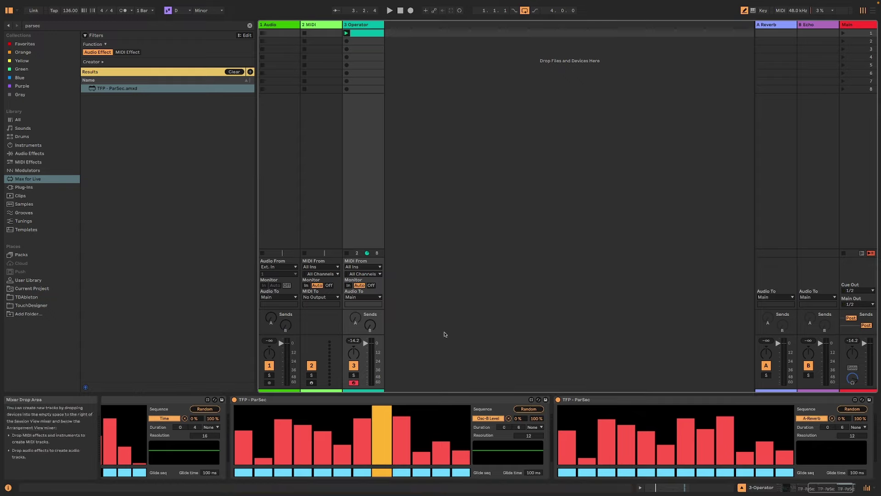
# Group the Reverb on return track A into an Audio Effect Rack and show the rack's chain list
pyautogui.click(766, 25)
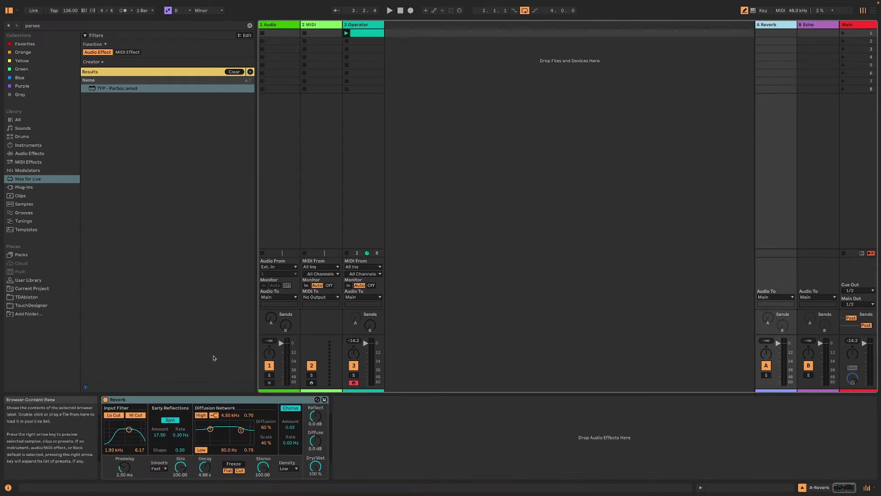
pyautogui.click(198, 403)
pyautogui.press('super+d')
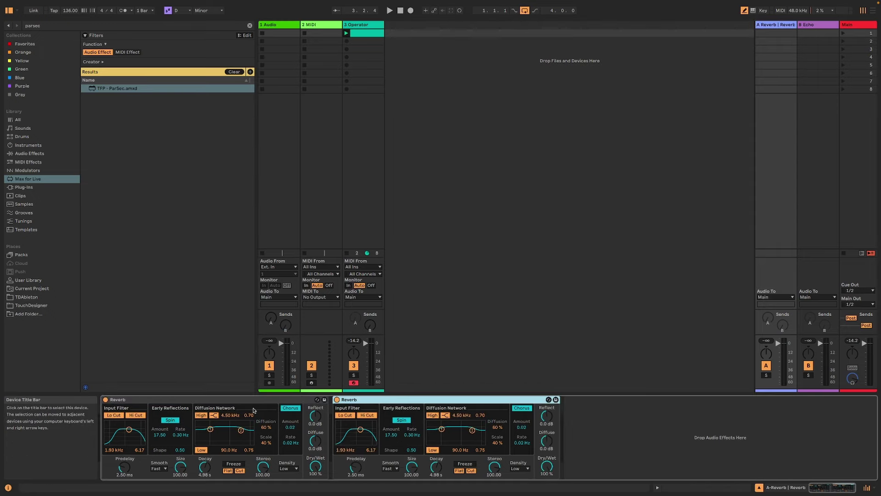
pyautogui.press('Delete')
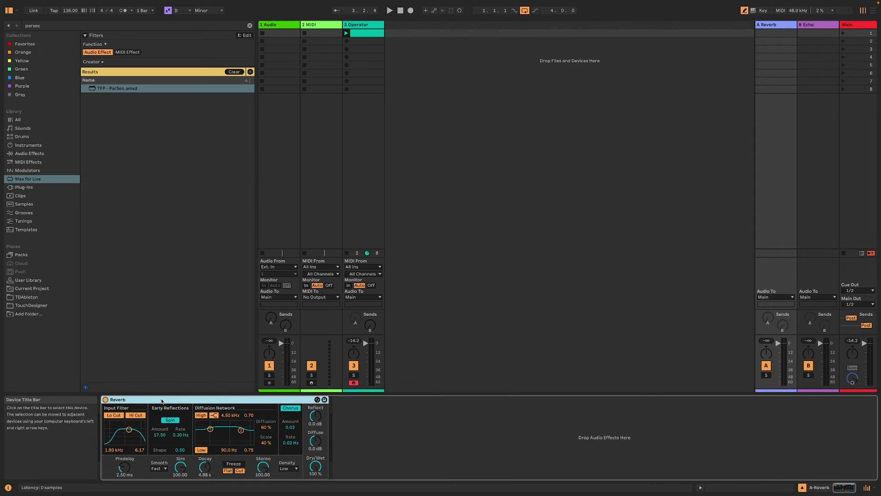
pyautogui.hotkey('ctrl', 'g')
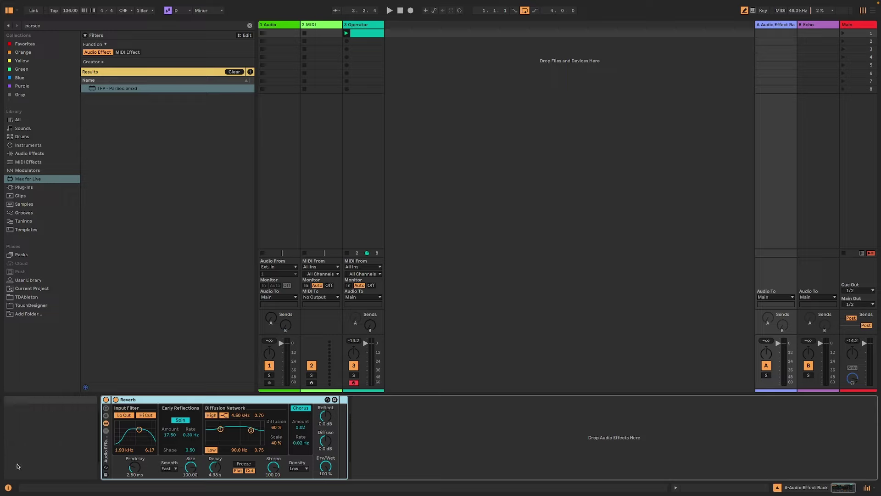
pyautogui.click(105, 432)
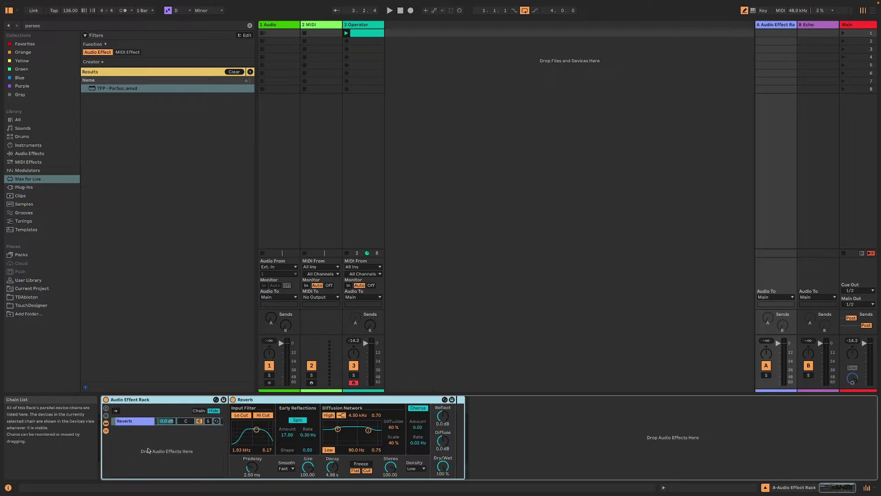
pyautogui.click(129, 420)
# Set the Stereo width of the Reverb in the rack to 0.00
pyautogui.moveTo(389, 464); pyautogui.dragTo(389, 494)
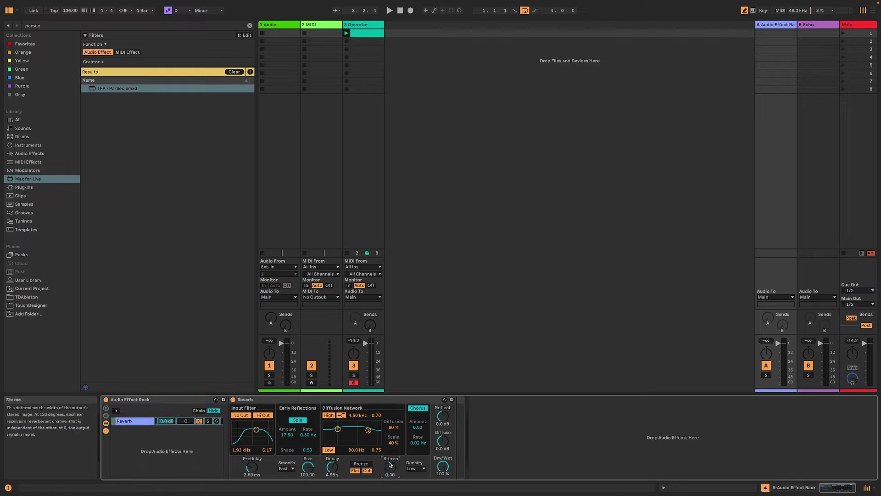
pyautogui.click(131, 423)
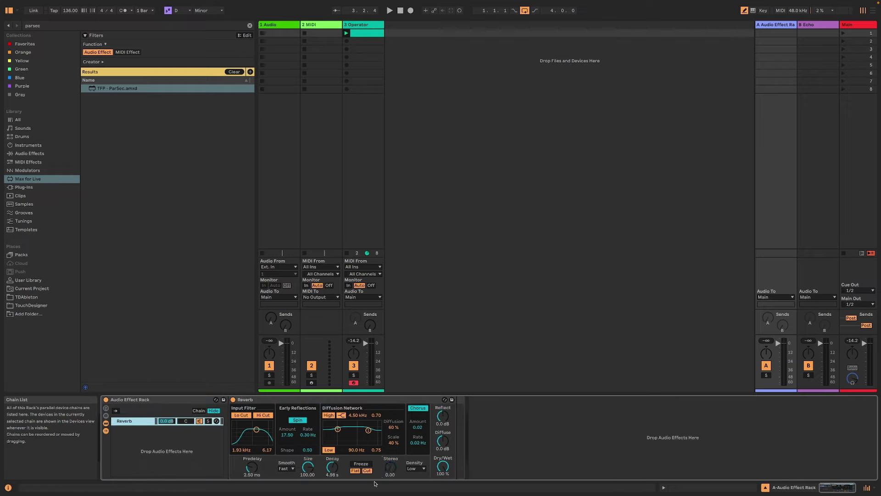
pyautogui.click(390, 468)
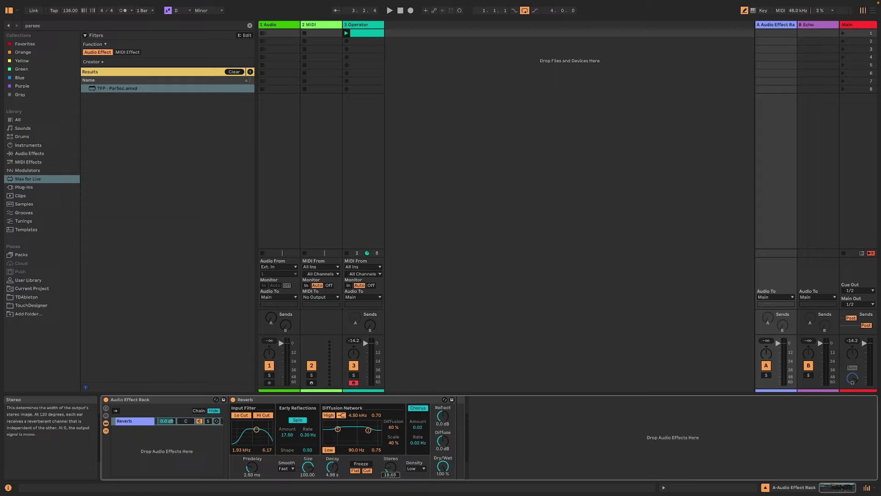
# Duplicate the Reverb chain in the rack and pan the first chain 50R and the second 50L
pyautogui.click(134, 415)
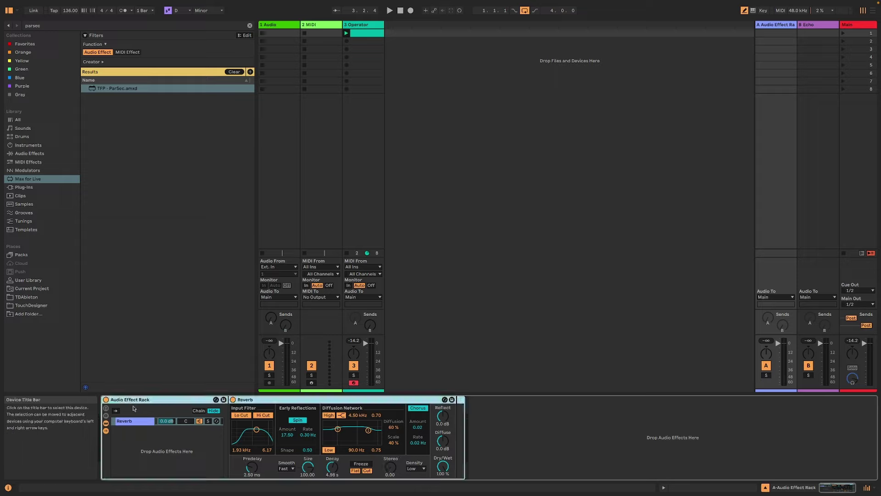
pyautogui.click(134, 423)
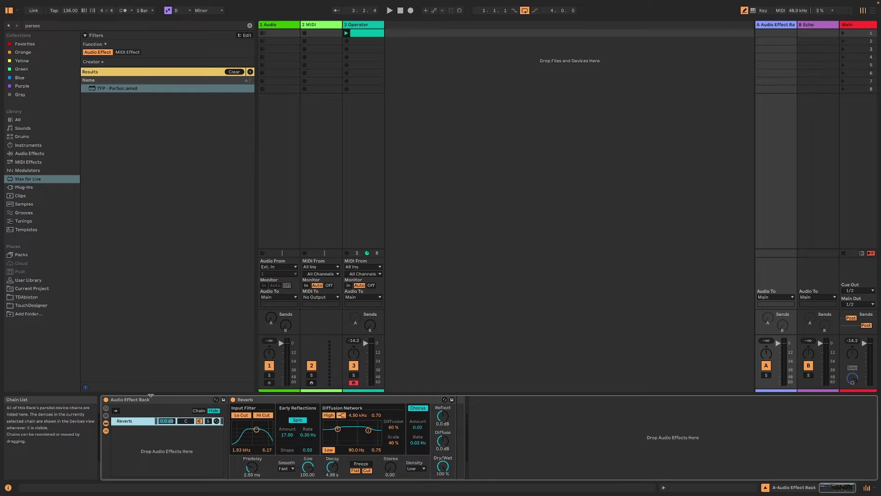
pyautogui.hotkey('ctrl', 'd')
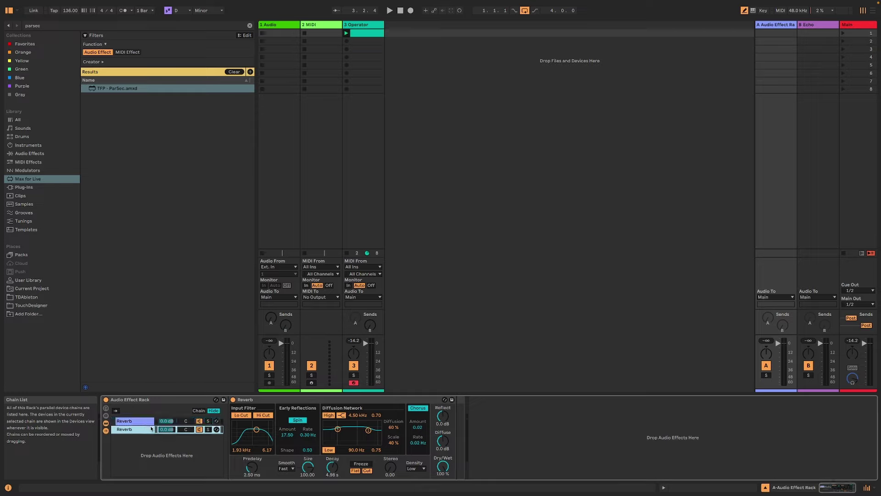
pyautogui.click(136, 423)
pyautogui.moveTo(185, 421); pyautogui.dragTo(185, 452)
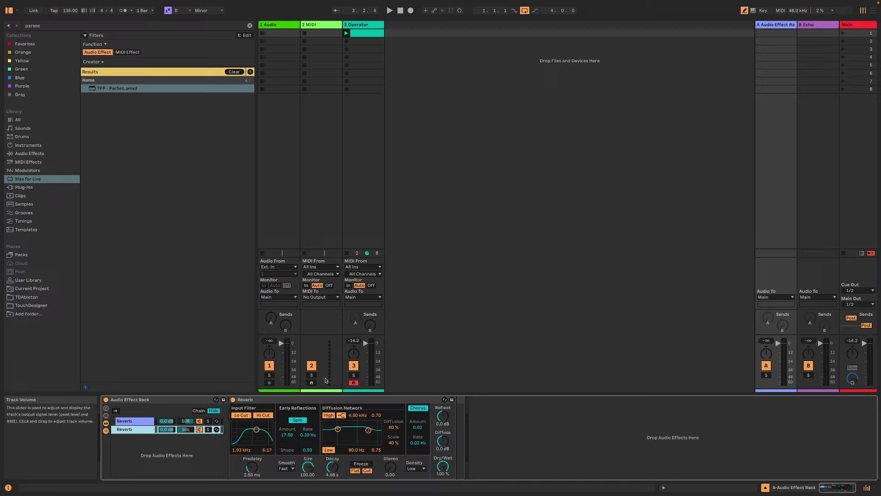
# Raise the second Reverb chain's Reflect level to 2.1 dB, raise its Diffuse level slightly, and set its density to High
pyautogui.moveTo(443, 440); pyautogui.dragTo(443, 436)
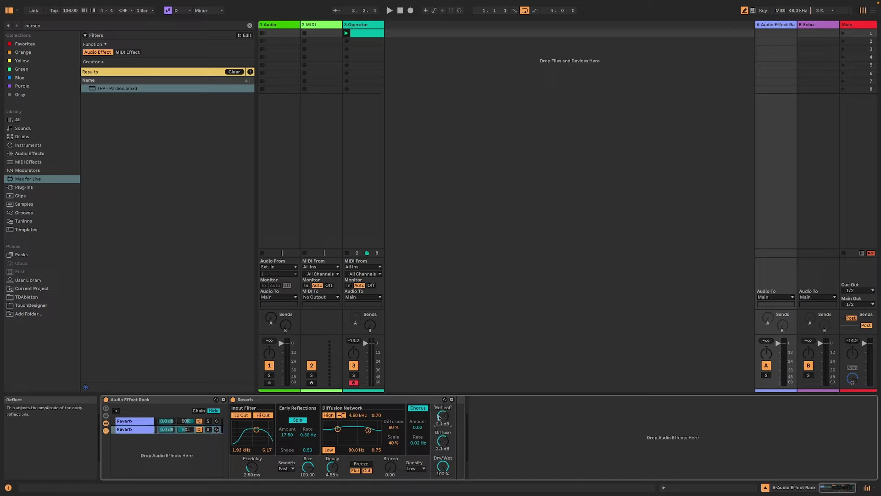
pyautogui.click(416, 468)
pyautogui.click(416, 468)
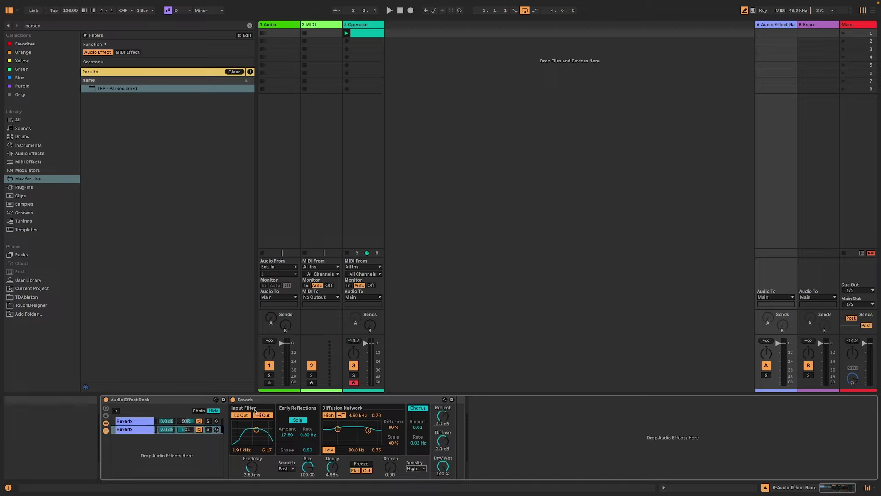
# Set the first Reverb chain's density to High and move its input filter to 5.07 kHz with a bandwidth of 5.96
pyautogui.click(146, 423)
pyautogui.click(415, 468)
pyautogui.click(412, 461)
pyautogui.moveTo(256, 429); pyautogui.dragTo(258, 432)
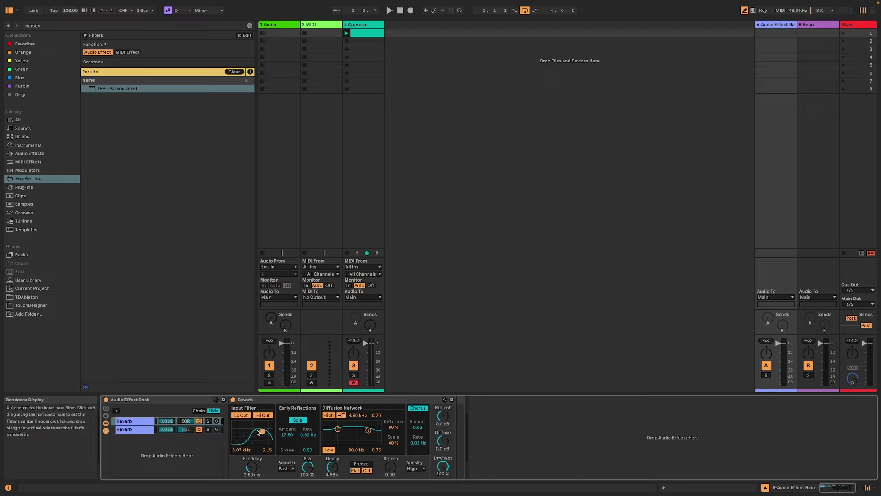
# Vary size and decay between the Reverb chains, setting spin to 19.53 at 0.33 Hz on the second and chorus to 0.51 at 0.05 Hz on the first
pyautogui.click(144, 420)
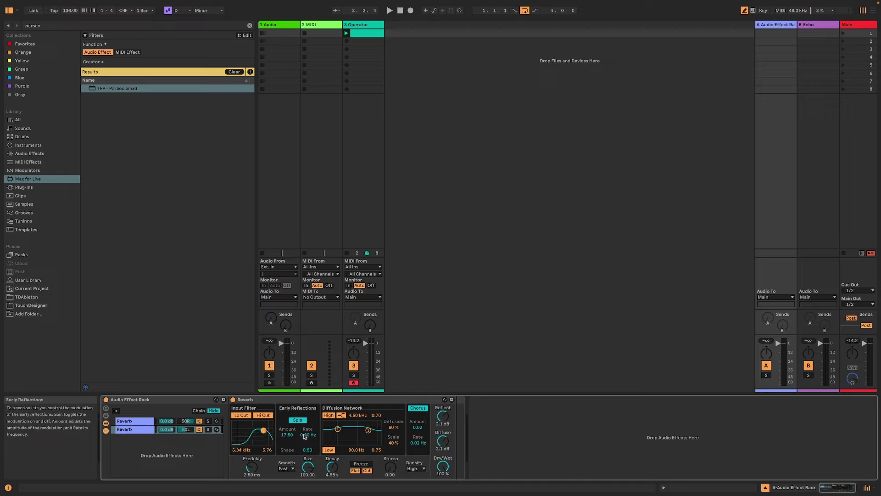
pyautogui.moveTo(288, 435); pyautogui.dragTo(288, 430)
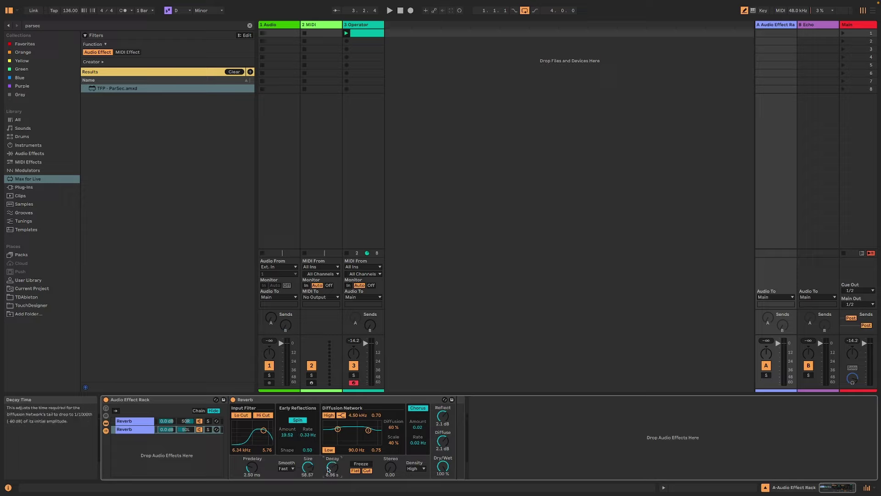
pyautogui.click(138, 421)
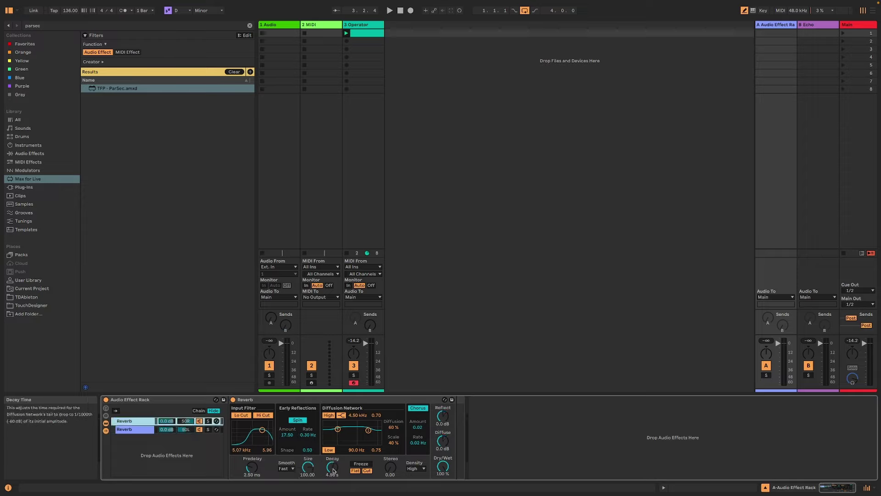
pyautogui.moveTo(332, 467); pyautogui.dragTo(332, 462)
pyautogui.click(308, 467)
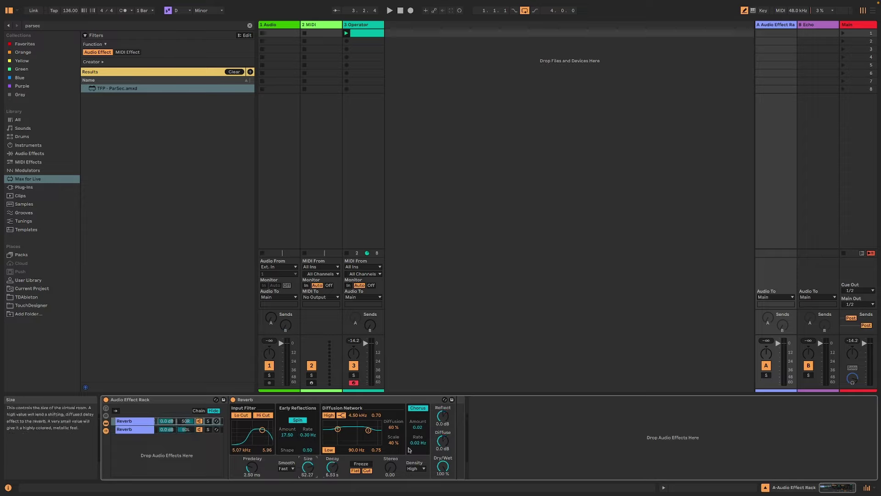
pyautogui.moveTo(424, 430)
pyautogui.mouseDown()
pyautogui.moveTo(425, 415)
pyautogui.moveTo(418, 436)
pyautogui.mouseUp()
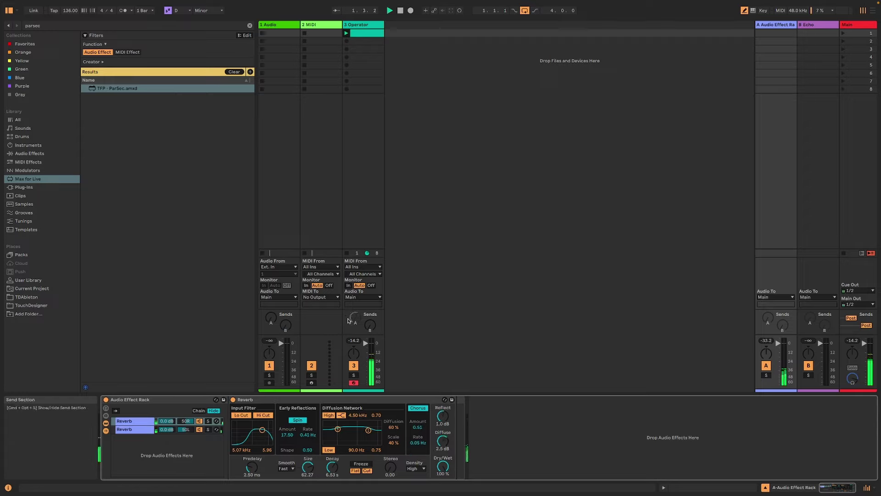
# Redraw the A-Reverb ParSec steps on the Operator track with low opening steps, a peak on step eight and low levels after it
pyautogui.click(358, 24)
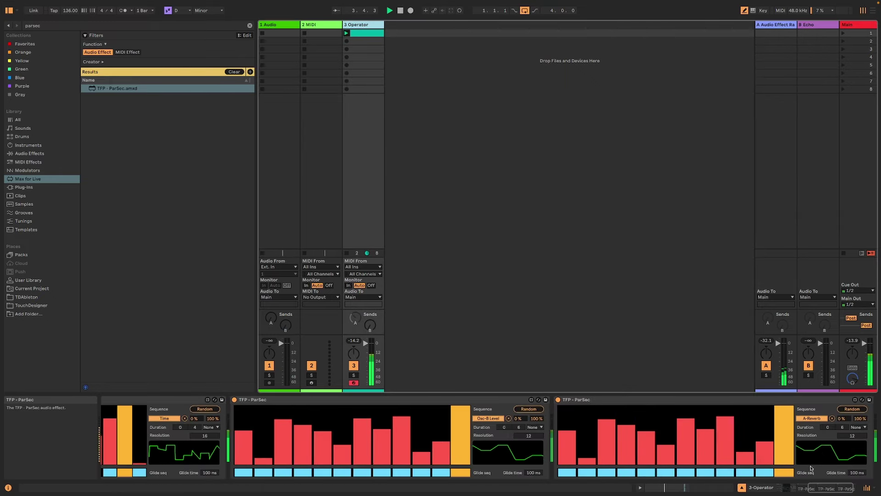
pyautogui.moveTo(687, 461)
pyautogui.mouseDown()
pyautogui.moveTo(626, 467)
pyautogui.moveTo(583, 457)
pyautogui.moveTo(714, 453)
pyautogui.moveTo(562, 461)
pyautogui.mouseUp()
pyautogui.click(726, 449)
pyautogui.moveTo(739, 455); pyautogui.dragTo(760, 449)
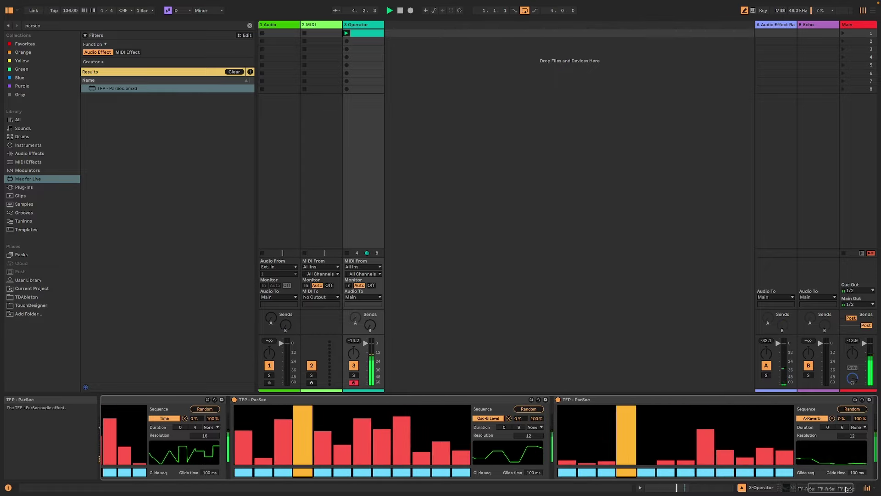
pyautogui.scroll(5, 716, 459)
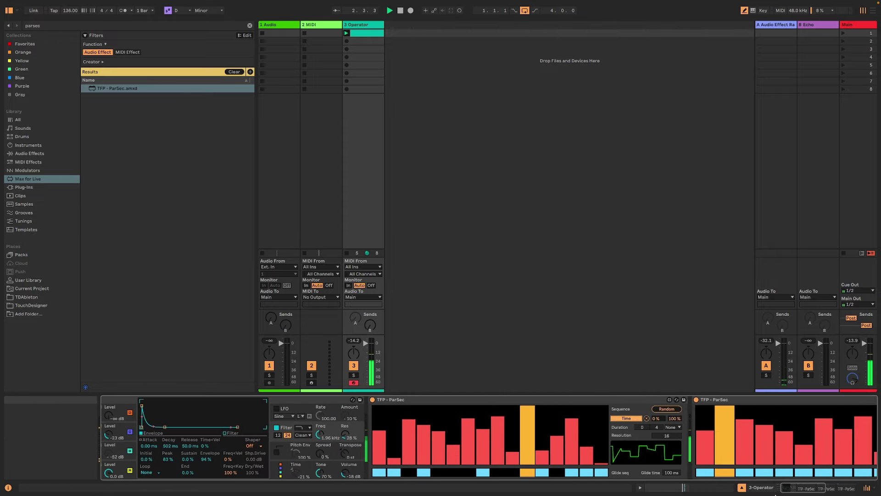
pyautogui.click(761, 488)
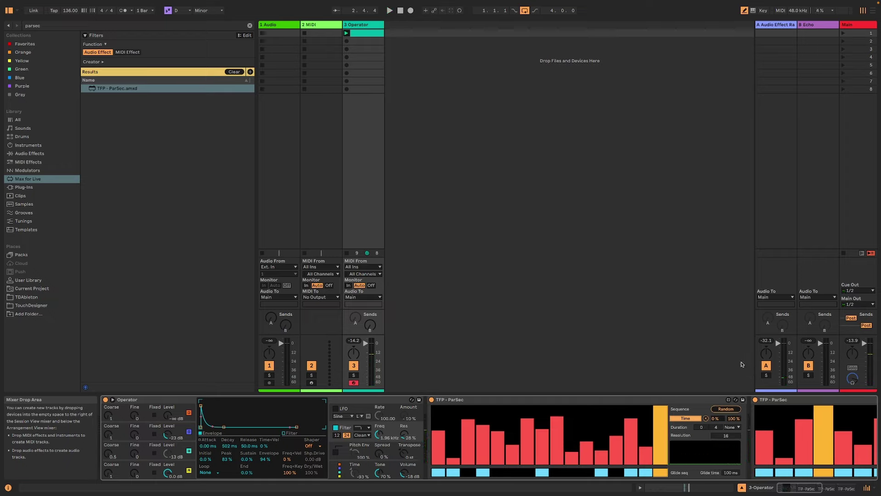
# Mute the Operator track and load a Wavetable instrument onto a new MIDI track beside it
pyautogui.click(354, 365)
pyautogui.click(31, 146)
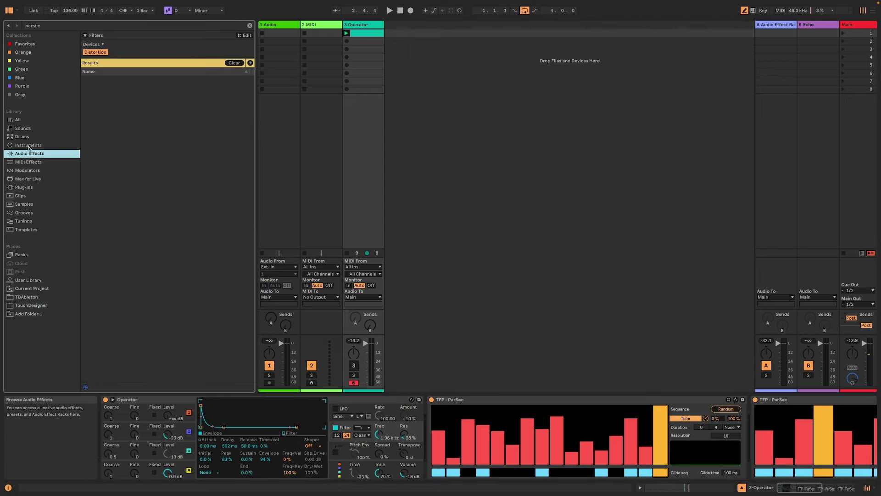
pyautogui.click(46, 27)
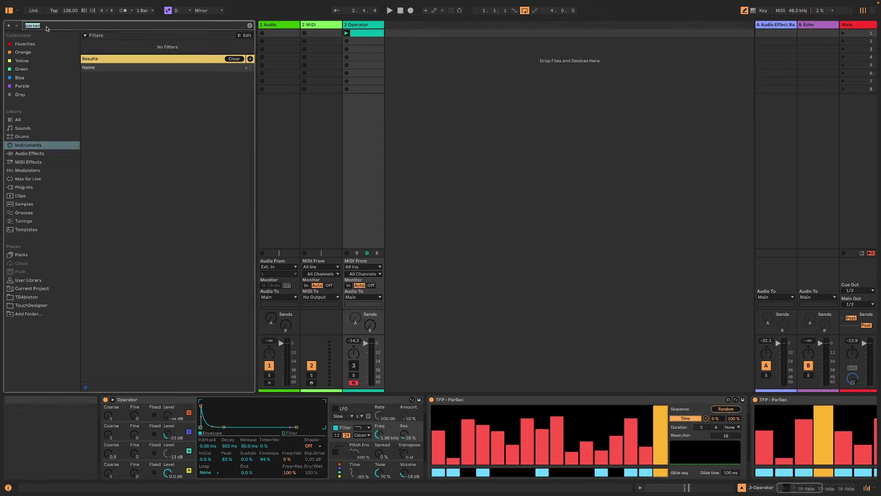
pyautogui.press('BackSpace')
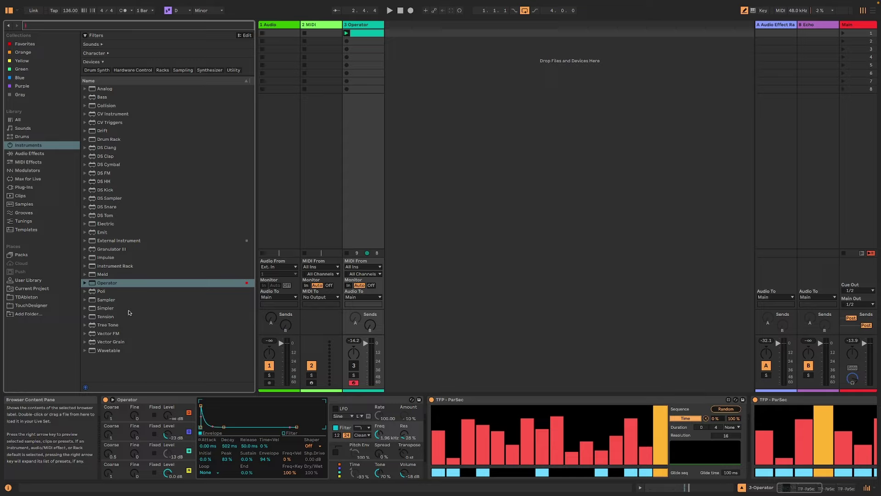
pyautogui.click(127, 354)
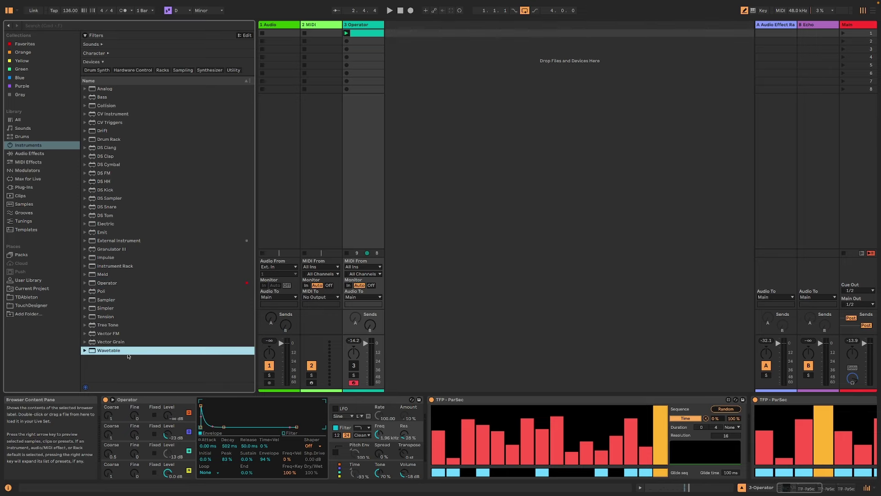
pyautogui.moveTo(366, 265); pyautogui.dragTo(407, 197)
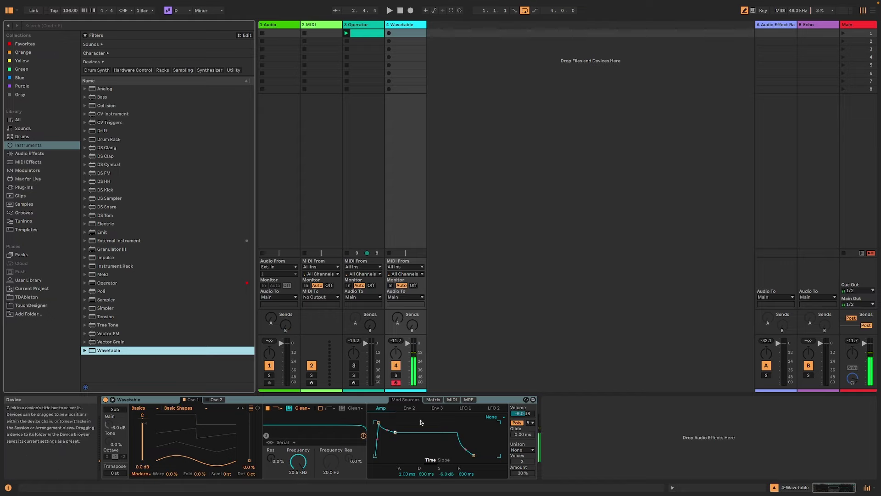
# Modulate Filter 1 frequency by 62 from Env 2, set Env 2 to 470 ms decay and 0% sustain, and lower the filter frequency to 98.6 Hz
pyautogui.click(408, 407)
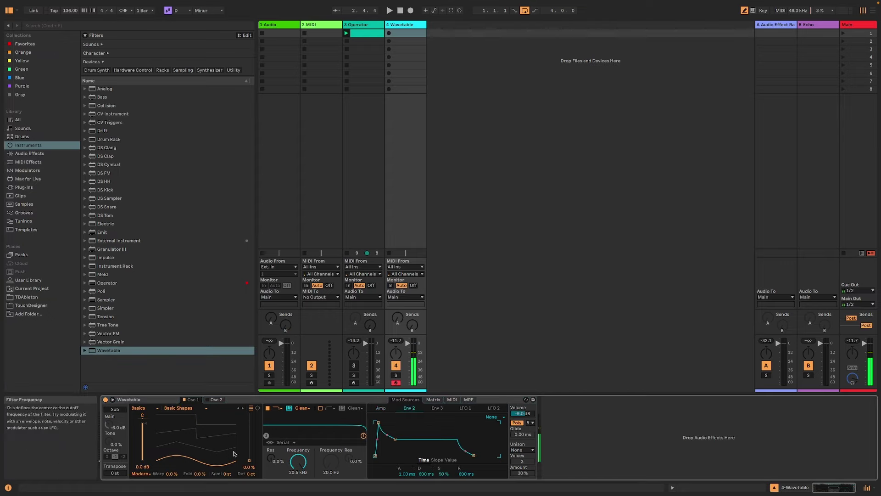
pyautogui.click(432, 400)
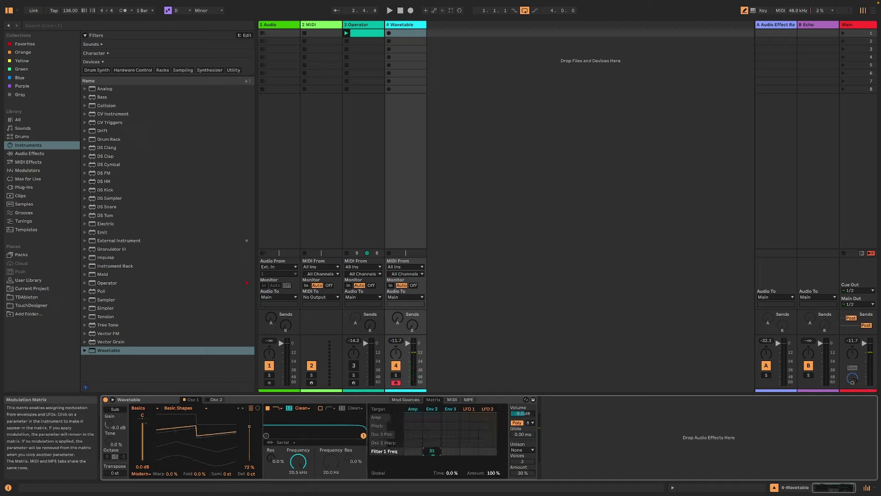
pyautogui.click(431, 408)
pyautogui.moveTo(395, 439); pyautogui.dragTo(394, 456)
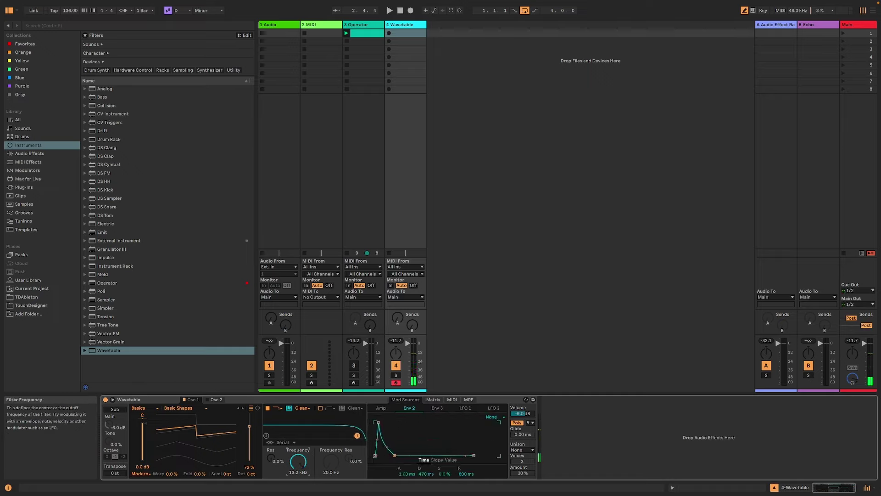
pyautogui.moveTo(298, 461); pyautogui.dragTo(302, 466)
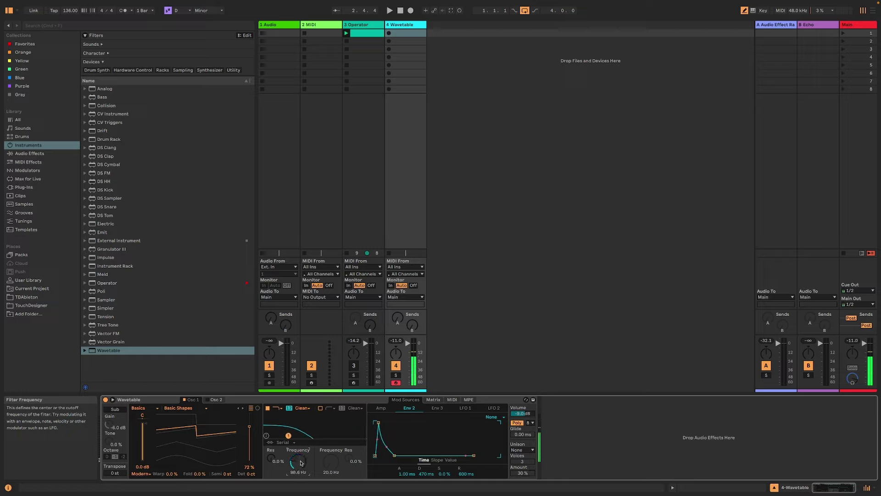
# Shape Wavetable's amp envelope as a pluck with 0 ms attack, 1.25 s decay and sustain at minus infinity
pyautogui.click(381, 407)
pyautogui.moveTo(395, 432); pyautogui.dragTo(390, 455)
pyautogui.moveTo(378, 423); pyautogui.dragTo(375, 422)
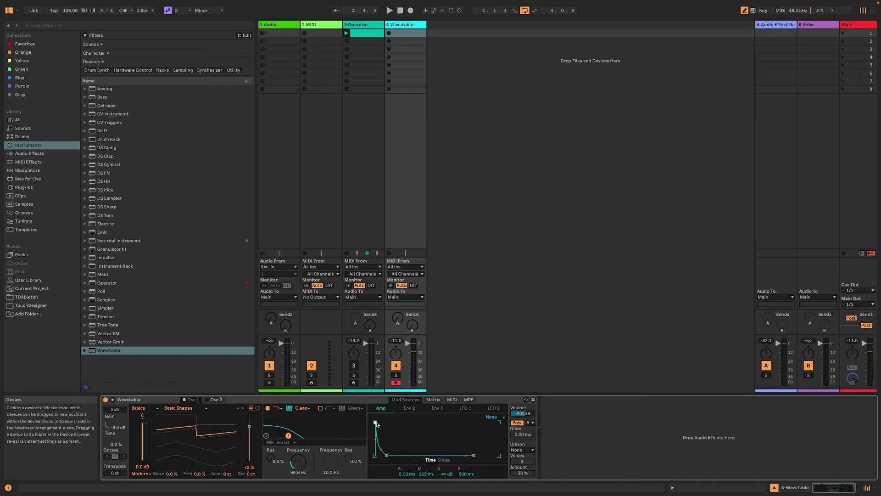
pyautogui.moveTo(388, 457); pyautogui.dragTo(391, 456)
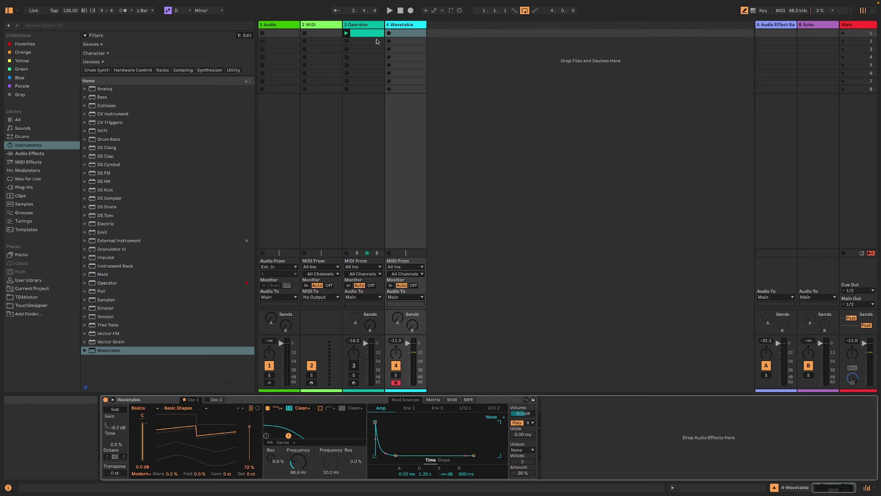
# Create a clip in the Wavetable track's first slot, launch it and draw nine consecutive D1 sixteenth notes from the start
pyautogui.click(410, 35)
pyautogui.doubleClick(410, 34)
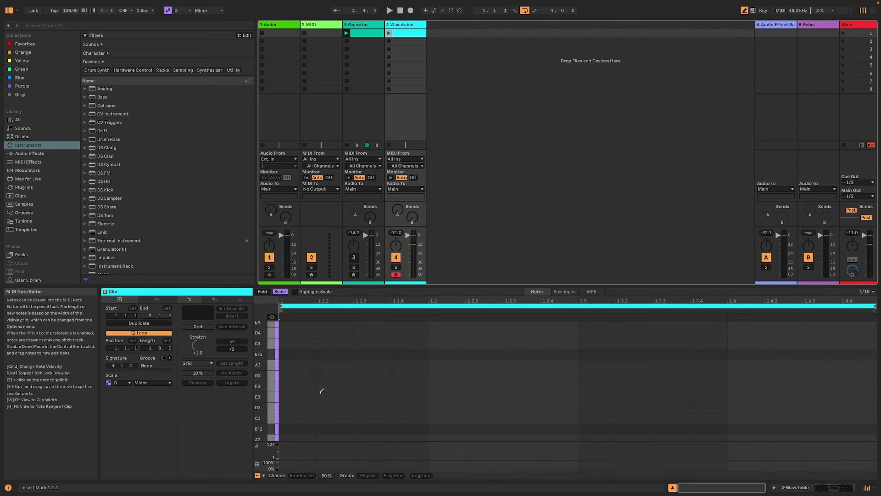
pyautogui.scroll(-5, 323, 385)
pyautogui.scroll(-3, 322, 386)
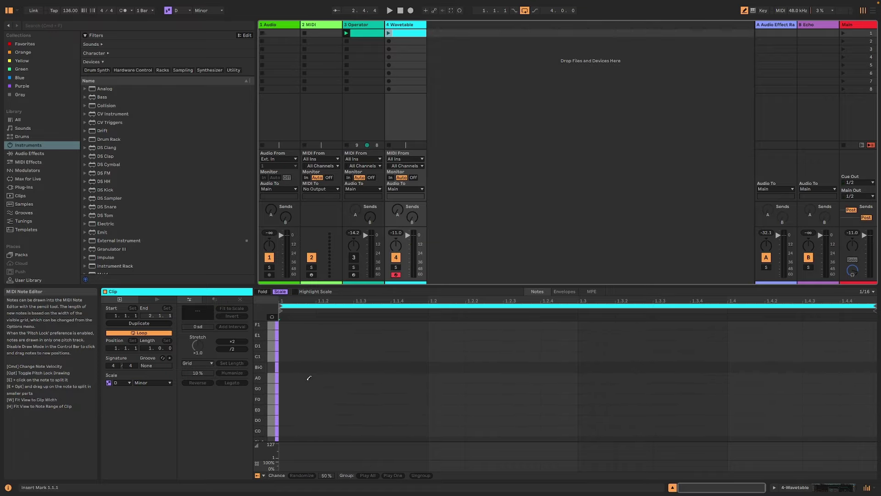
pyautogui.click(287, 344)
pyautogui.click(333, 343)
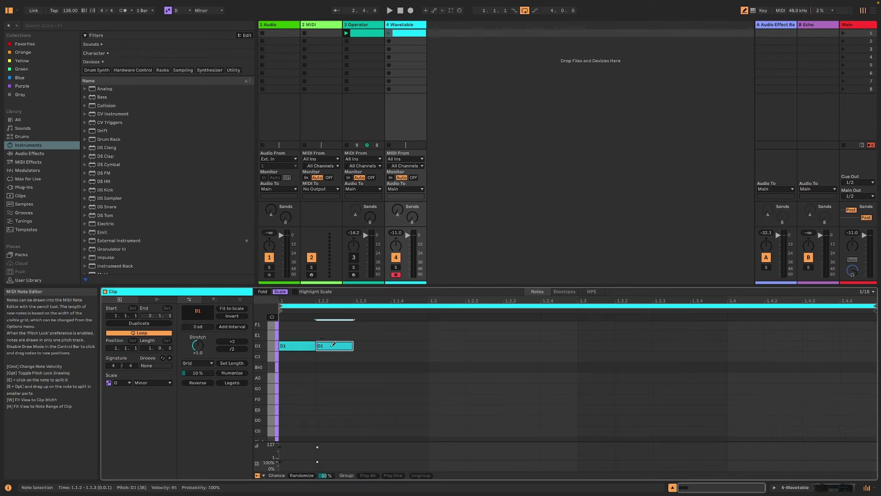
pyautogui.click(365, 344)
pyautogui.click(406, 344)
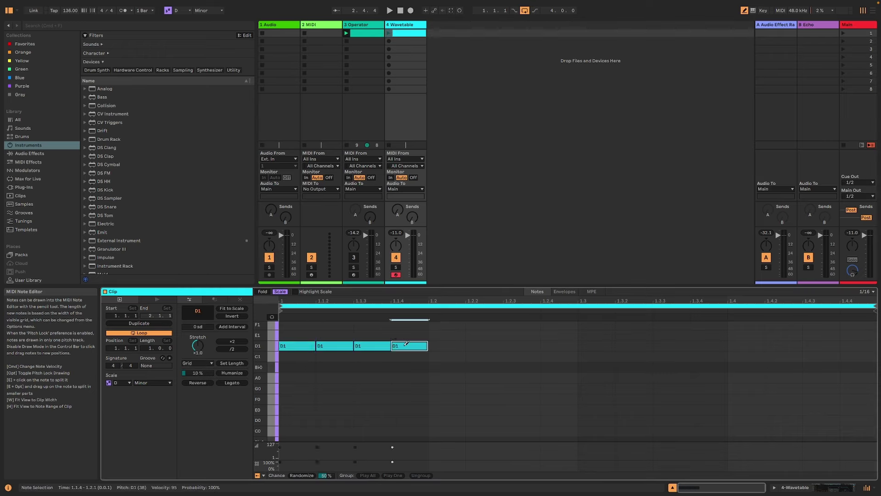
pyautogui.click(389, 33)
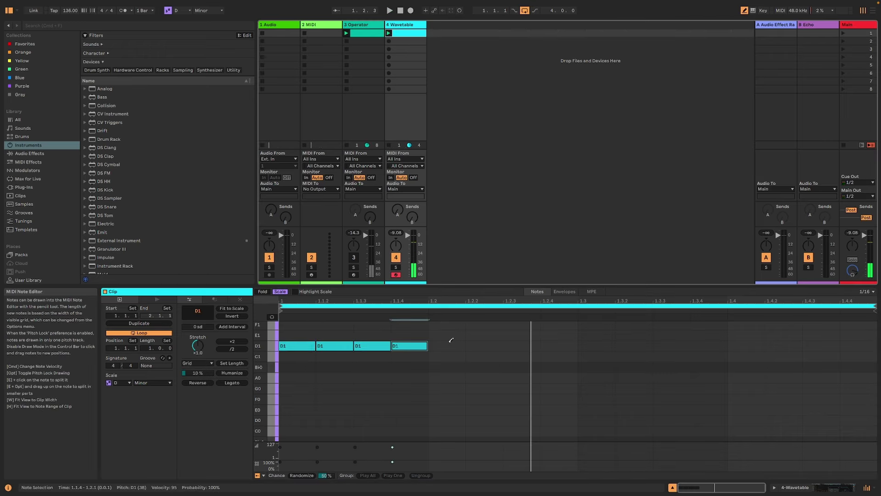
pyautogui.moveTo(451, 342); pyautogui.dragTo(590, 333)
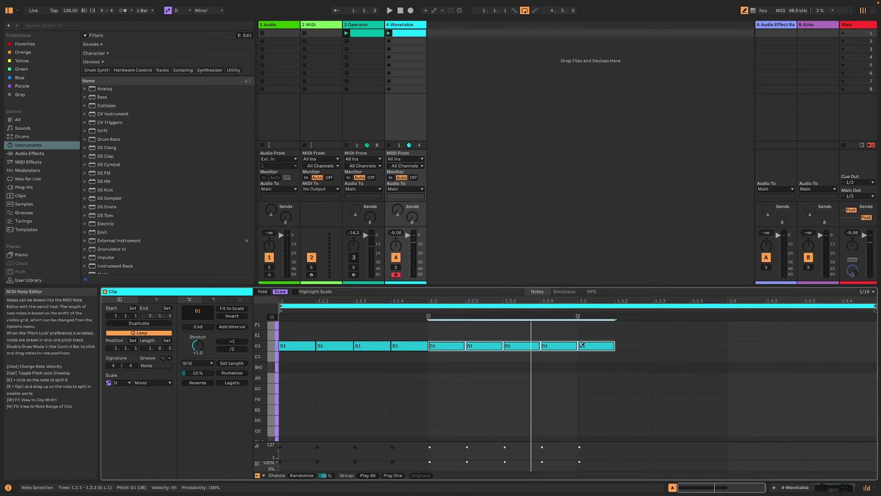
# Set the Wavetable clip's loop length to 4 bars
pyautogui.click(169, 346)
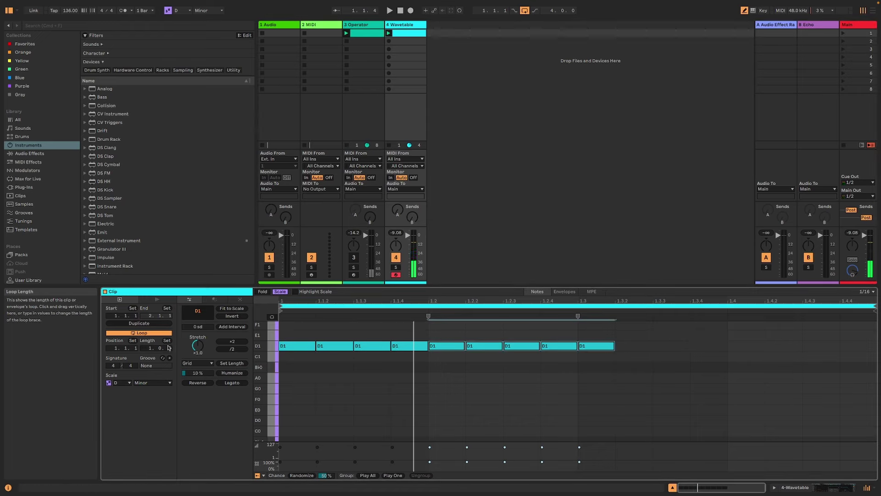
pyautogui.press('Up')
pyautogui.press('Up')
pyautogui.press('Up')
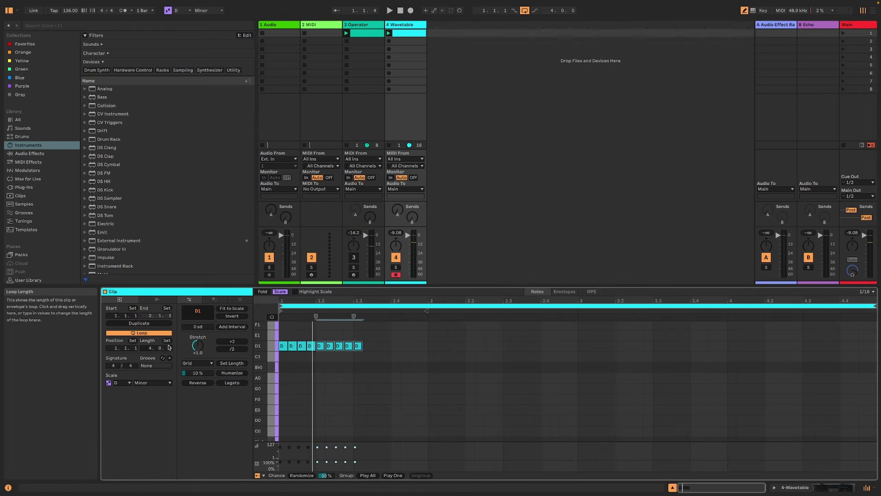
# Fill bar 1 with D1 sixteenth notes by duplication, and copy the bar into bar 2 transposed down to C1
pyautogui.click(362, 345)
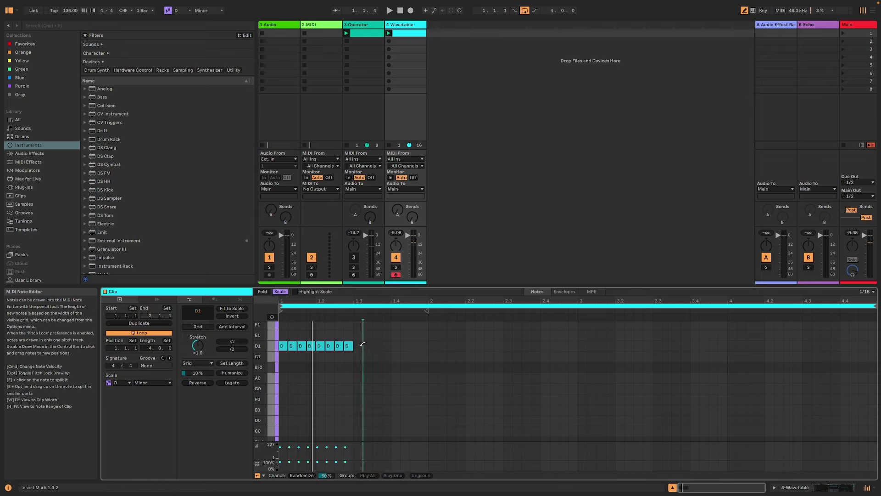
pyautogui.moveTo(362, 345)
pyautogui.mouseDown()
pyautogui.moveTo(420, 346)
pyautogui.moveTo(368, 290)
pyautogui.moveTo(456, 358)
pyautogui.moveTo(242, 300)
pyautogui.mouseUp()
pyautogui.press('super+d')
pyautogui.press('Left')
pyautogui.press('Left')
pyautogui.press('Left')
pyautogui.press('Left')
pyautogui.press('Down')
pyautogui.press('Down')
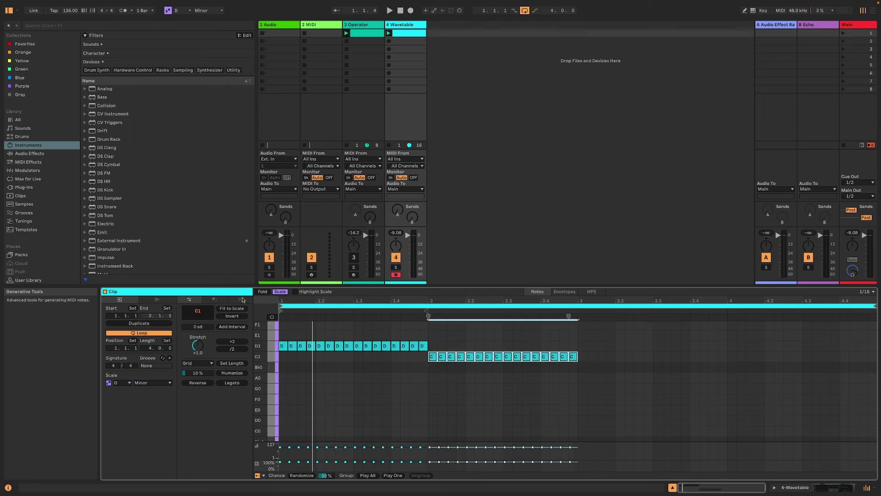
# Play the Wavetable clip and switch the instrument's voice mode from Poly to Mono
pyautogui.press('space')
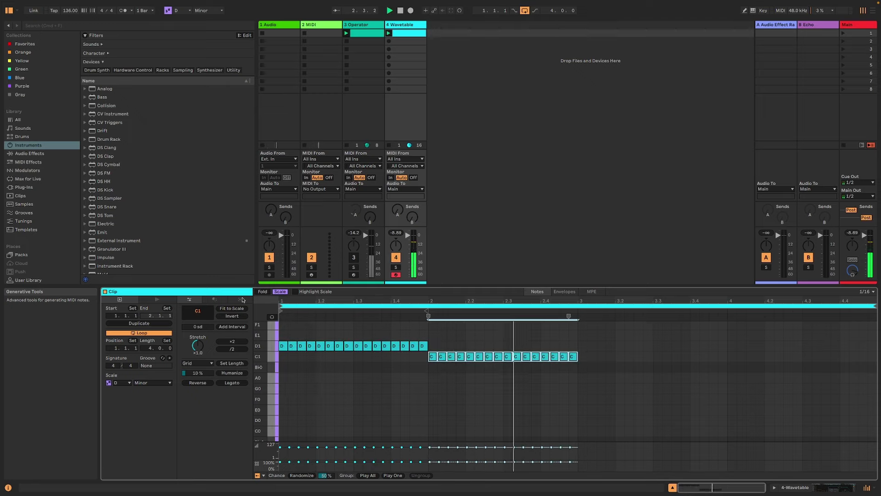
pyautogui.press('Up')
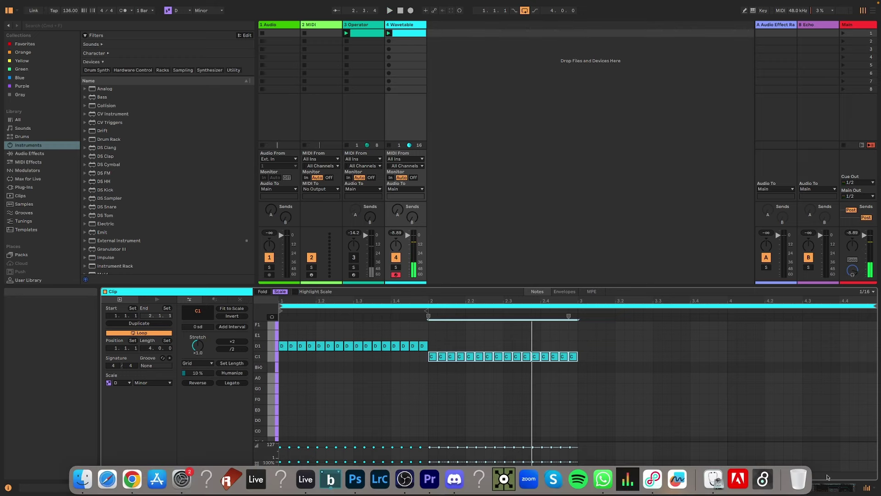
pyautogui.hotkey('shift', 'Tab')
pyautogui.click(517, 422)
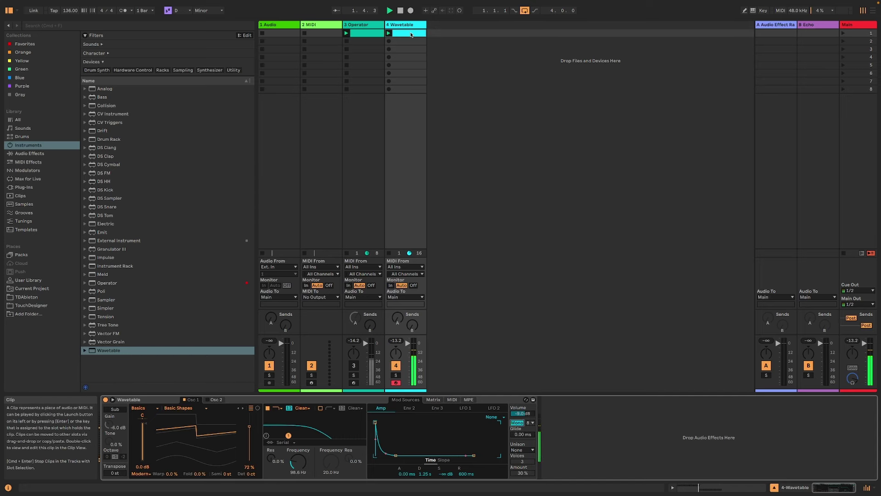
# Duplicate the C1 notes of bar 2 into bar 3, transpose the copies up to E1 and play the clip
pyautogui.hotkey('shift', 'Tab')
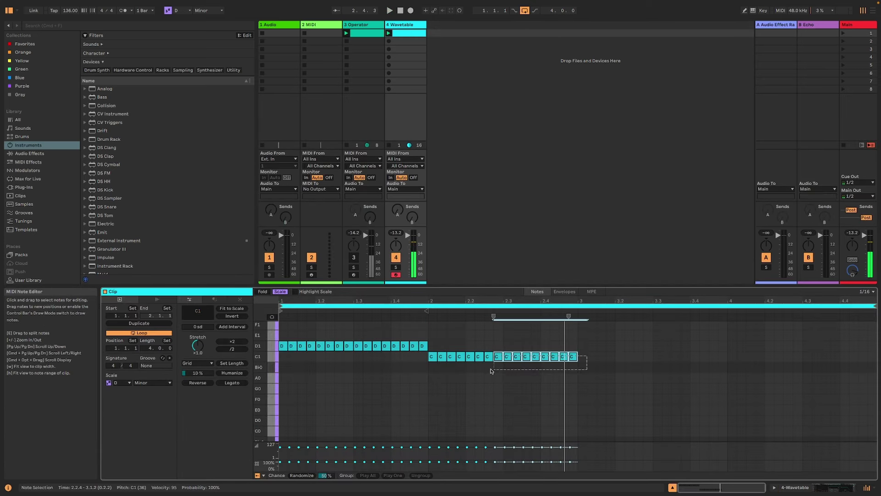
pyautogui.press('super+d')
pyautogui.press('Up')
pyautogui.press('Up')
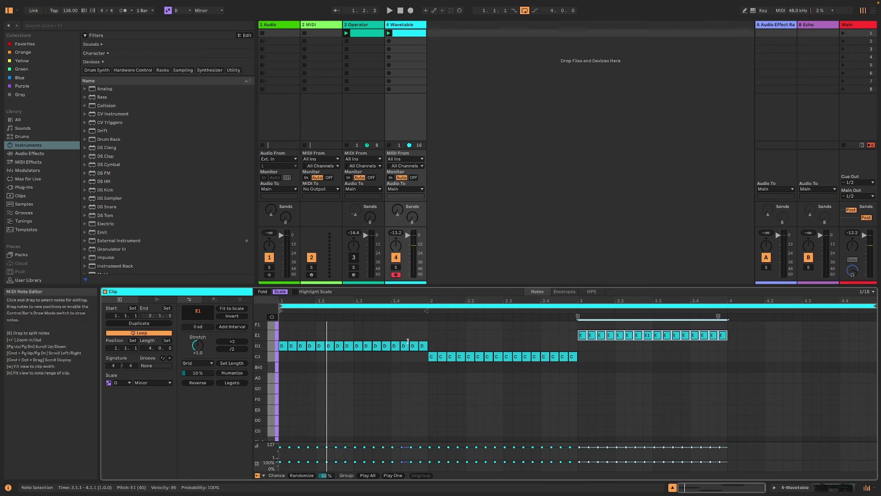
pyautogui.press('space')
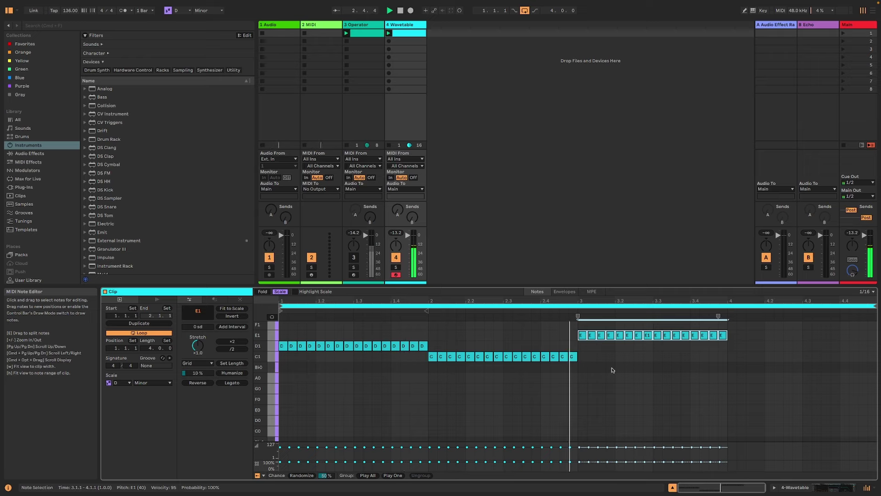
# Transpose the bar 3 notes down to A0 and listen to the progression
pyautogui.moveTo(569, 341); pyautogui.dragTo(736, 329)
pyautogui.press('Down')
pyautogui.press('Down')
pyautogui.press('Down')
pyautogui.press('Down')
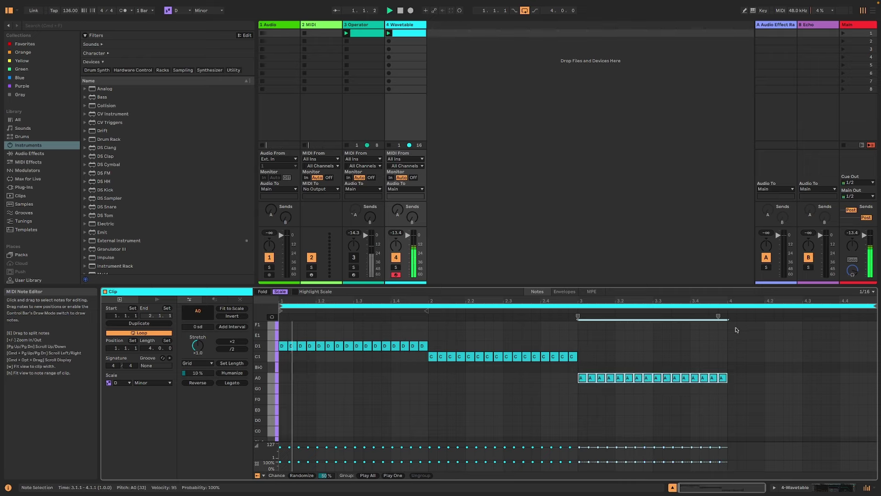
pyautogui.press('space')
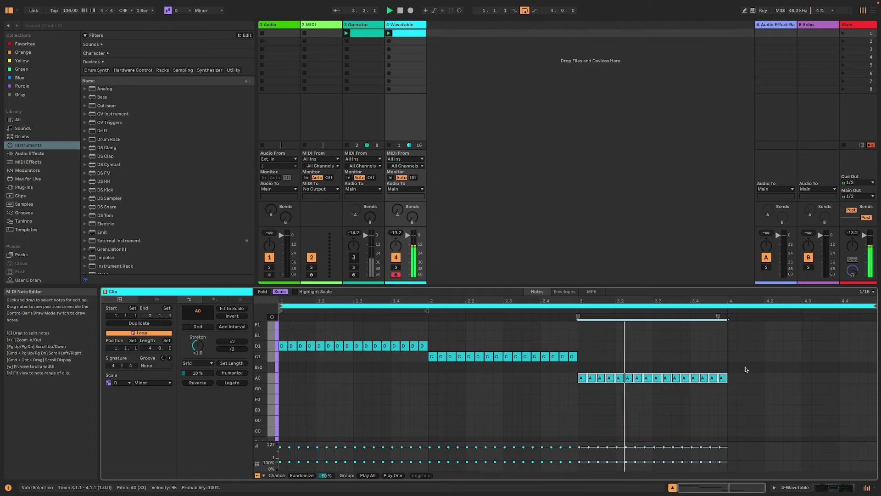
# Duplicate the A0 notes of bar 3 into bar 4
pyautogui.moveTo(747, 397); pyautogui.dragTo(569, 365)
pyautogui.press('super+d')
pyautogui.press('Left')
pyautogui.press('Left')
pyautogui.press('Left')
# Transpose the first half of bar 4 down to F0 and the second half up an octave to A1
pyautogui.click(794, 406)
pyautogui.moveTo(705, 401); pyautogui.dragTo(772, 356)
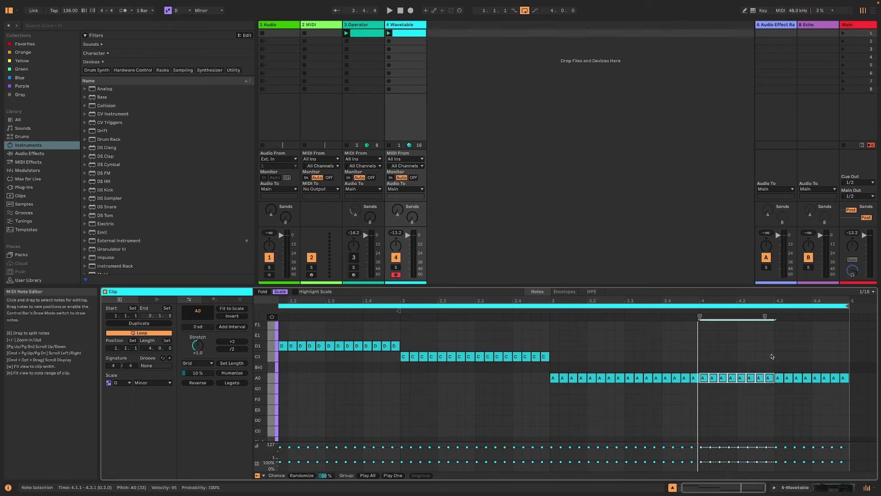
pyautogui.press('Down')
pyautogui.press('Down')
pyautogui.moveTo(769, 357); pyautogui.dragTo(858, 382)
pyautogui.hotkey('shift', 'Up')
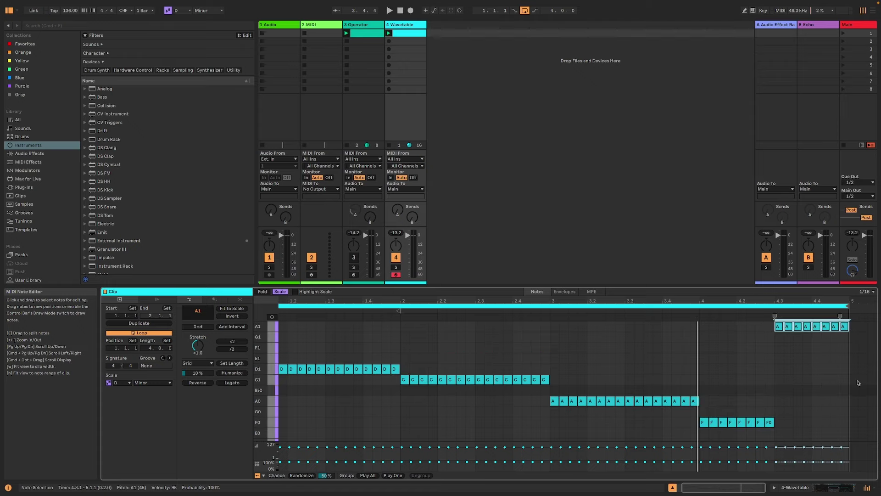
# Transpose the bar 1 note at 1.4.2 up to D2 and the one at 1.4.4 down to D0, then listen
pyautogui.press('space')
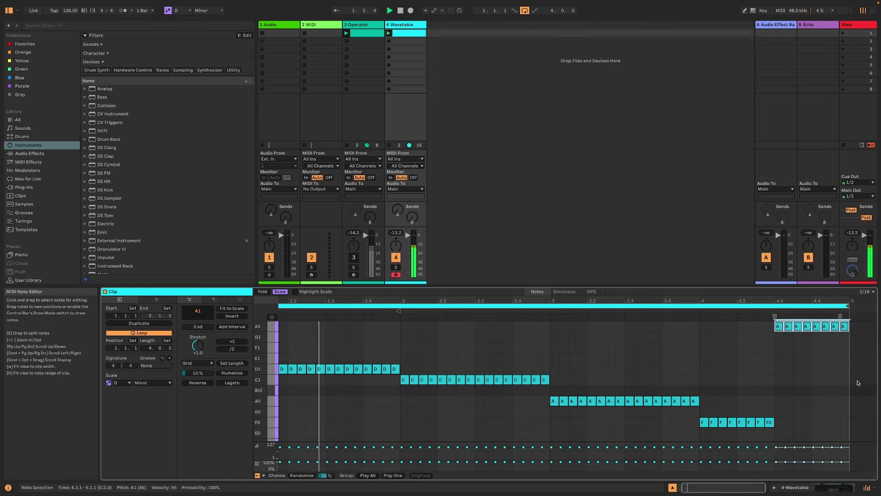
pyautogui.click(377, 369)
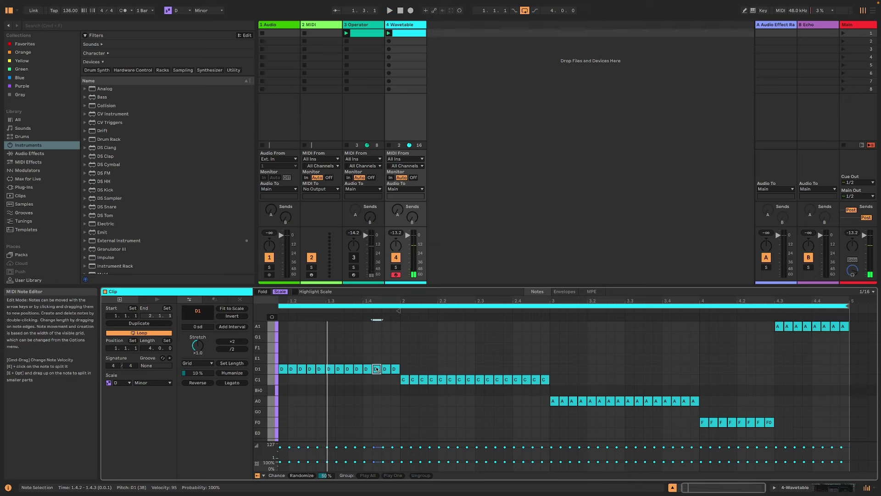
pyautogui.hotkey('shift', 'Up')
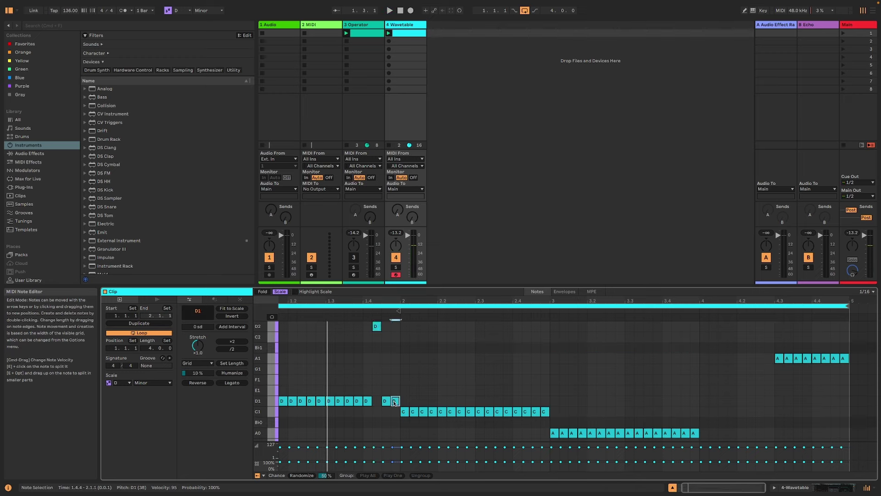
pyautogui.hotkey('shift', 'Down')
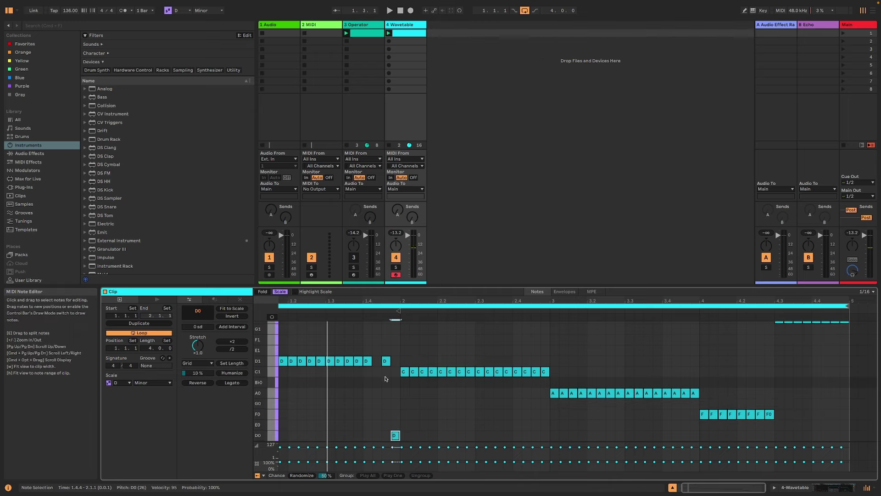
pyautogui.scroll(2, 375, 404)
pyautogui.scroll(-3, 399, 387)
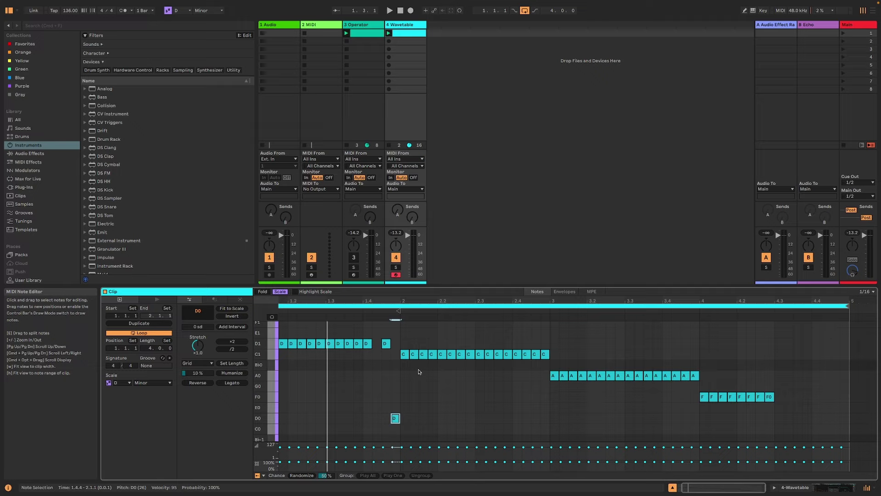
pyautogui.press('space')
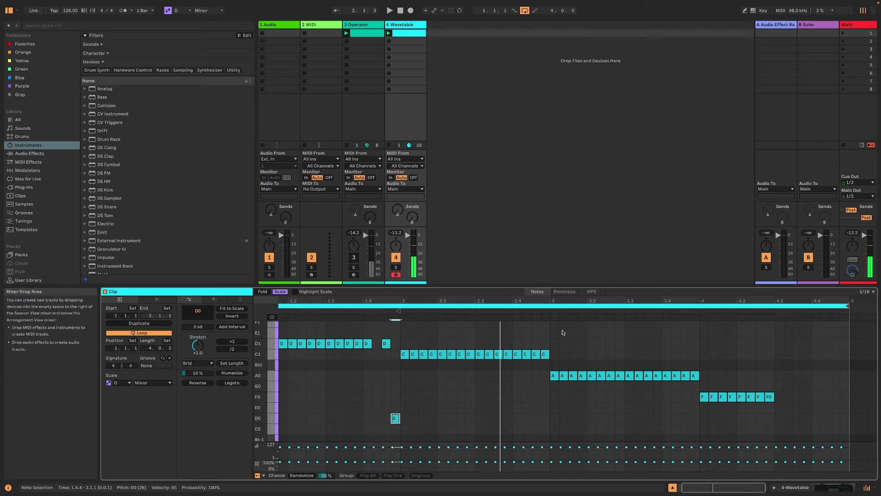
# Delete the last three C1 notes of bar 2 and turn the note at 2.4.1 into a quarter-note C2
pyautogui.moveTo(563, 337); pyautogui.dragTo(531, 359)
pyautogui.press('Delete')
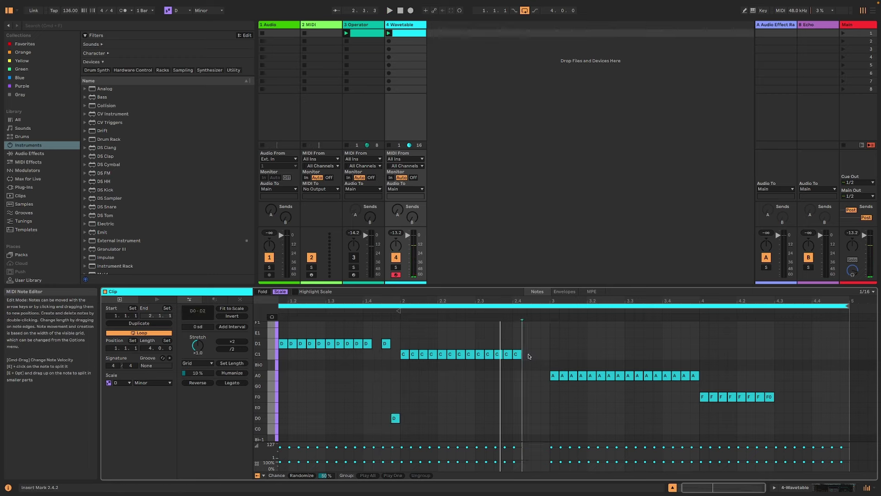
pyautogui.click(517, 357)
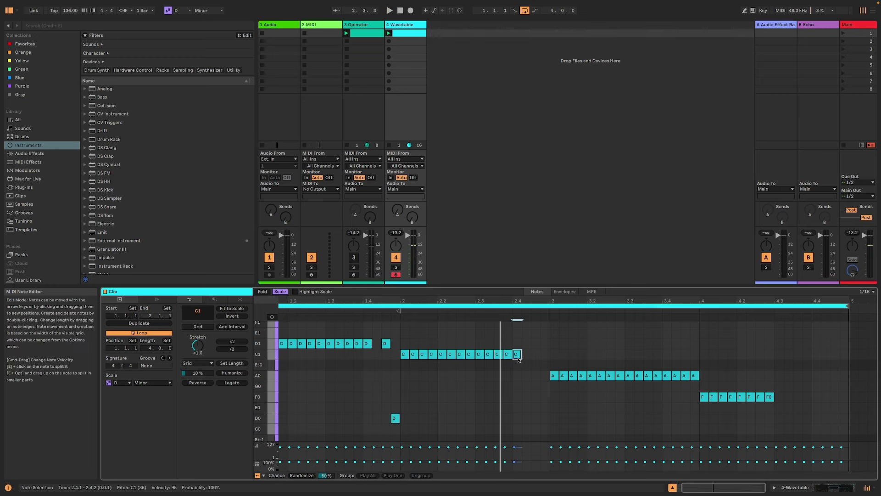
pyautogui.hotkey('shift', 'Up')
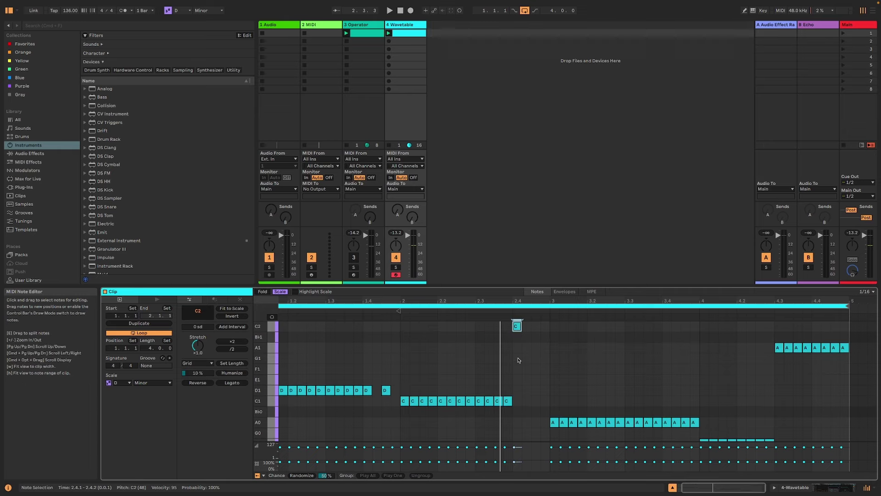
pyautogui.moveTo(521, 327); pyautogui.dragTo(546, 327)
pyautogui.press('space')
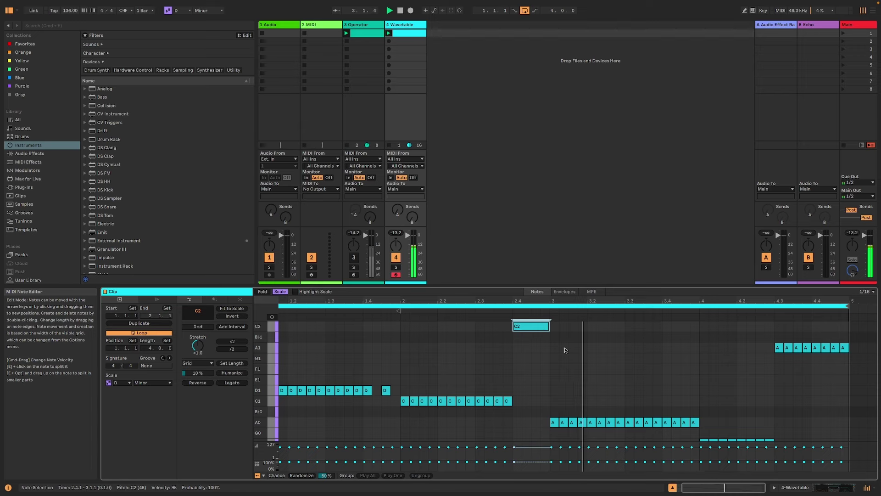
# Transpose the bar 3 note at 3.3.3 up to D1 and the one at 3.4.1 down to F0
pyautogui.scroll(-1, 648, 401)
pyautogui.click(639, 408)
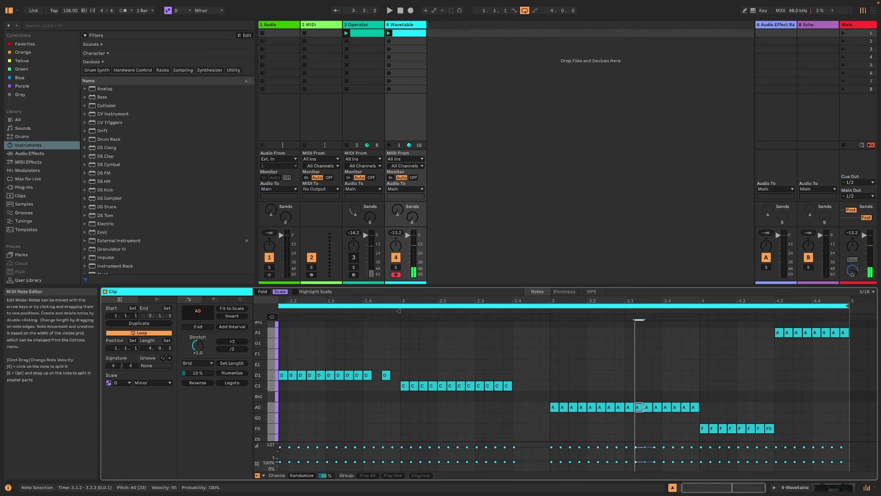
pyautogui.press('Up')
pyautogui.press('Up')
pyautogui.press('Up')
pyautogui.click(668, 407)
pyautogui.press('Down')
pyautogui.press('Down')
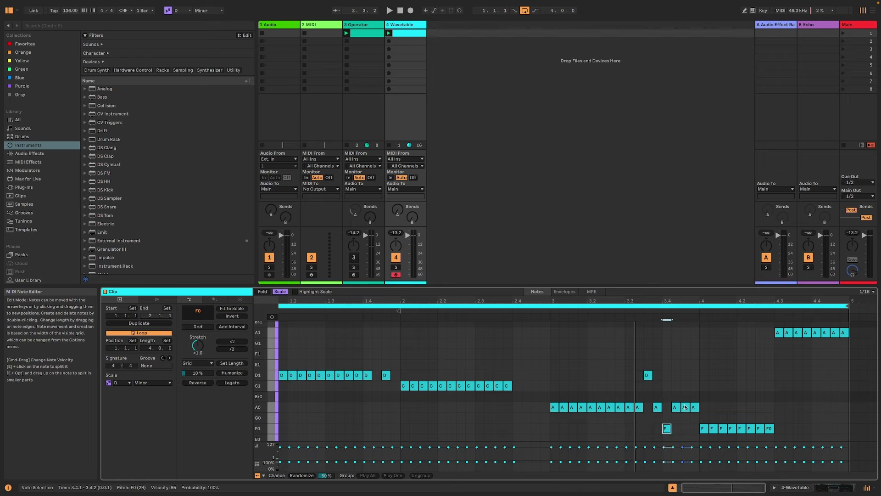
# Transpose the bar 3 note at 3.4.3 up to G1 and the one at 3.4.4 up to C1
pyautogui.click(685, 408)
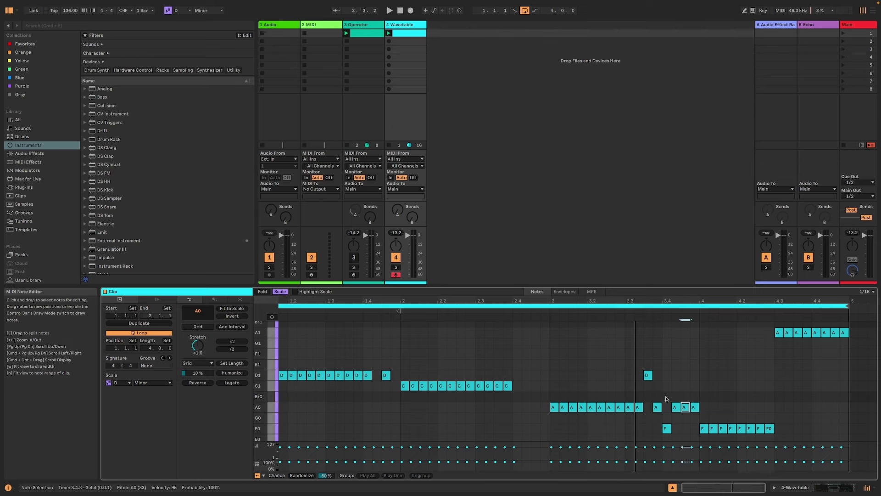
pyautogui.press('Up')
pyautogui.press('Up')
pyautogui.press('Up')
pyautogui.press('Up')
pyautogui.press('Up')
pyautogui.press('Up')
pyautogui.press('Up')
pyautogui.press('Up')
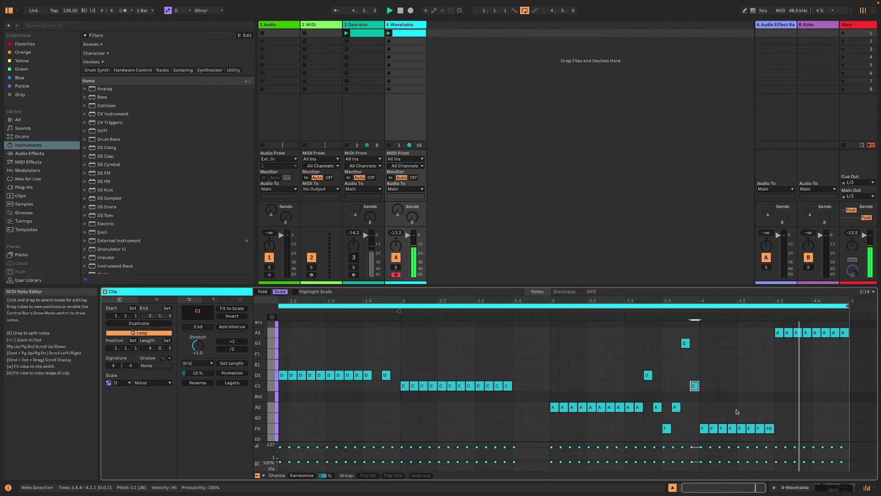
# Transpose the bar 4 note at 4.2.1 up three octaves to F3 and lengthen it to two sixteenths
pyautogui.click(739, 432)
pyautogui.hotkey('shift', 'Up')
pyautogui.hotkey('shift', 'Up')
pyautogui.hotkey('shift', 'Up')
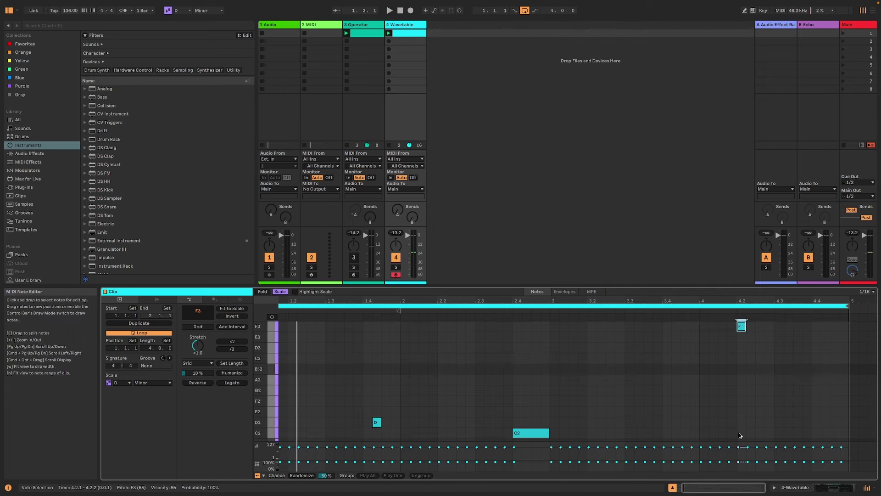
pyautogui.moveTo(744, 333); pyautogui.dragTo(756, 333)
# Delete the F0 note at 4.2.2, raise the one at 4.2.4 an octave to F1 and play the clip
pyautogui.scroll(-5, 750, 399)
pyautogui.scroll(-3, 750, 401)
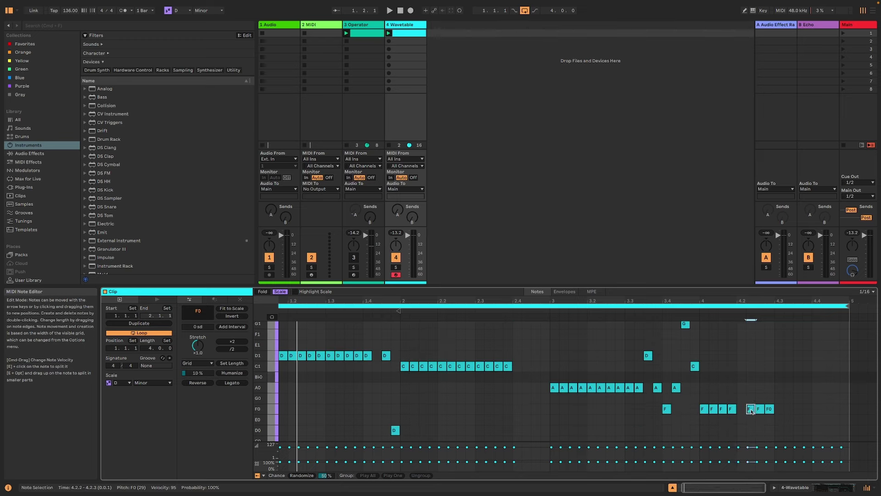
pyautogui.doubleClick(751, 410)
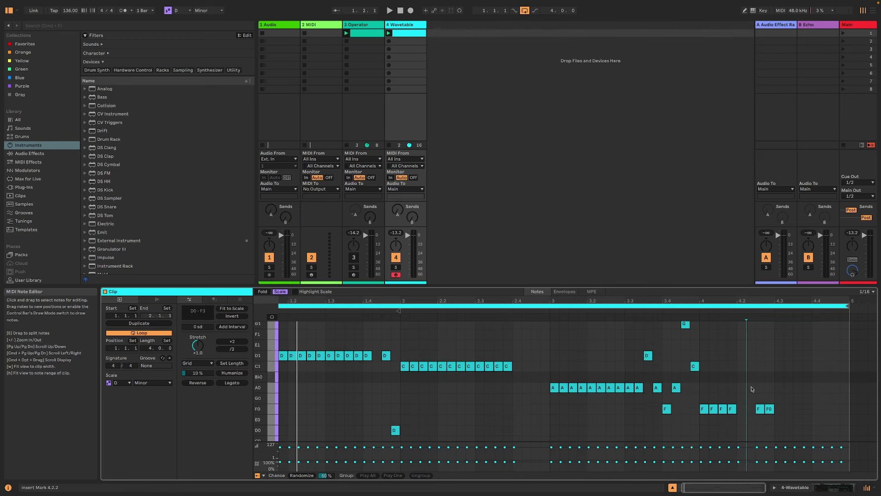
pyautogui.scroll(12, 756, 385)
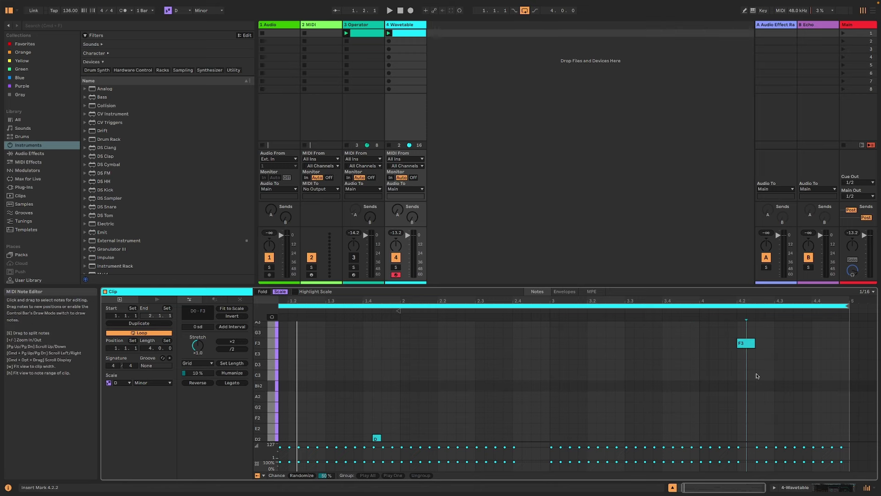
pyautogui.scroll(-12, 758, 376)
pyautogui.doubleClick(770, 377)
pyautogui.hotkey('shift', 'Up')
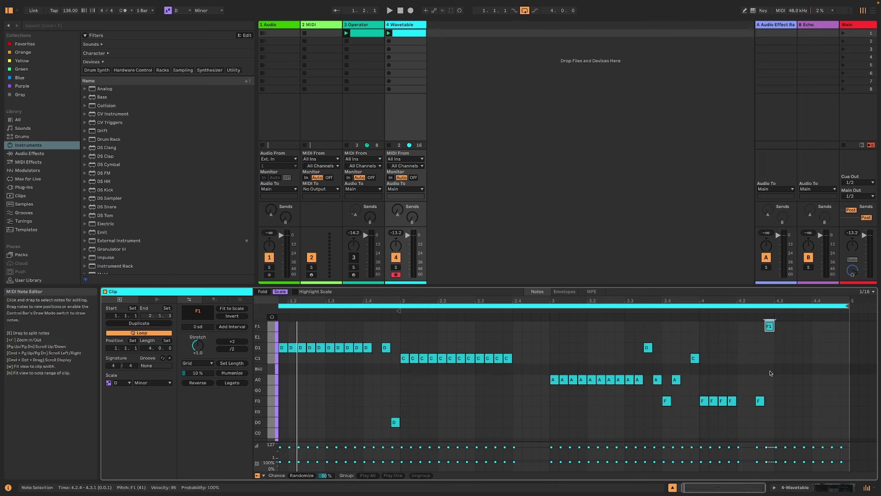
pyautogui.press('space')
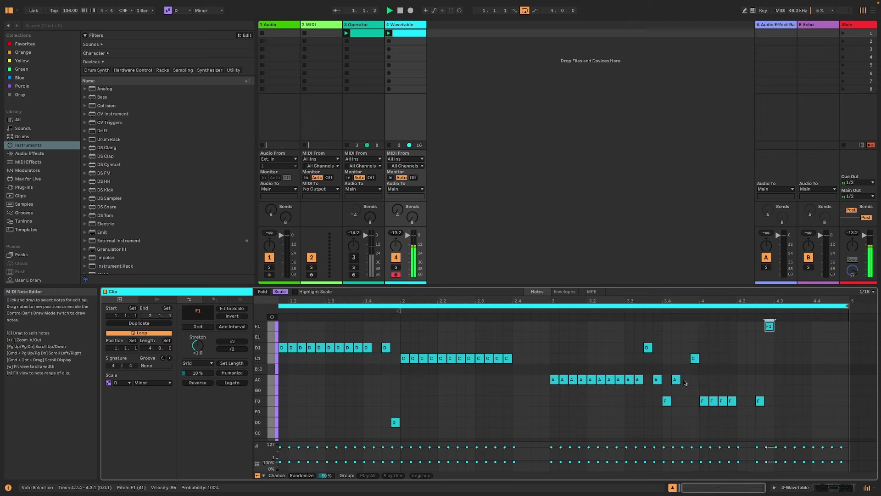
# Raise the bar 1 notes at 1.2.2, 1.3.1 and 1.3.4 to F1, G1 and A1 and listen to the result
pyautogui.scroll(3, 574, 400)
pyautogui.click(451, 403)
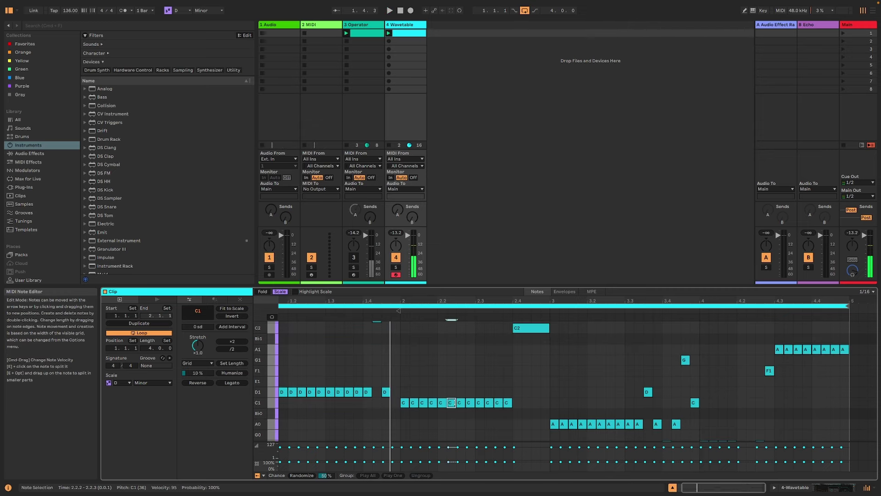
pyautogui.click(303, 395)
pyautogui.press('Up')
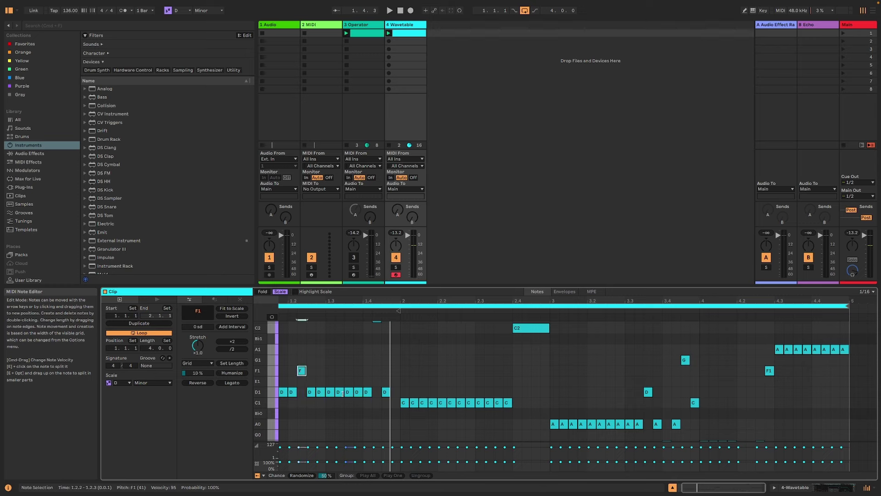
pyautogui.click(329, 396)
pyautogui.press('Up')
pyautogui.press('Up')
pyautogui.press('Up')
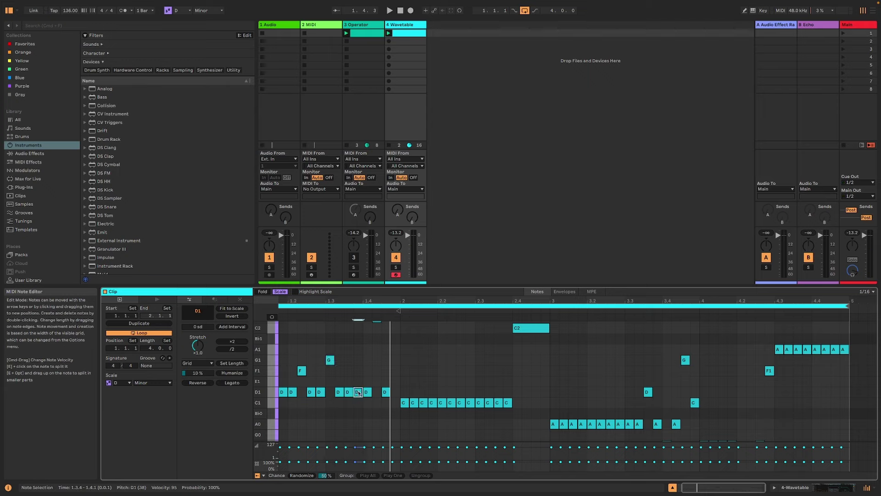
pyautogui.press('Up')
pyautogui.press('Up')
pyautogui.press('Up')
pyautogui.press('Up')
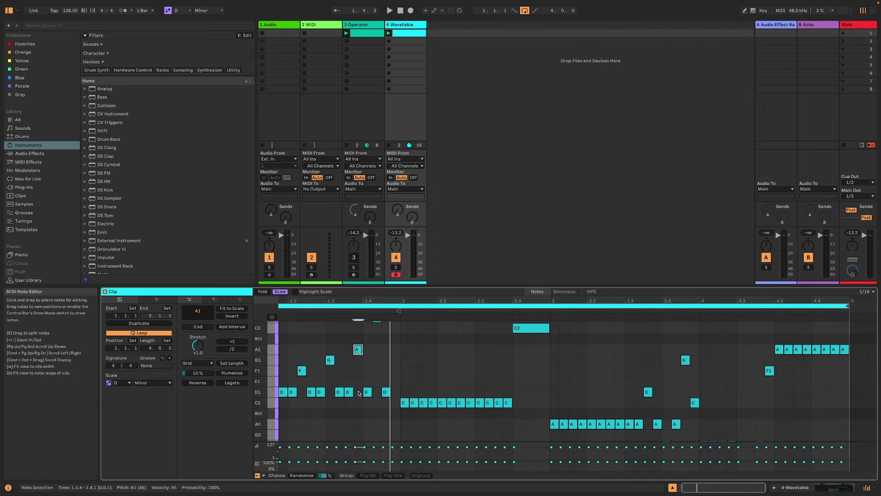
pyautogui.press('space')
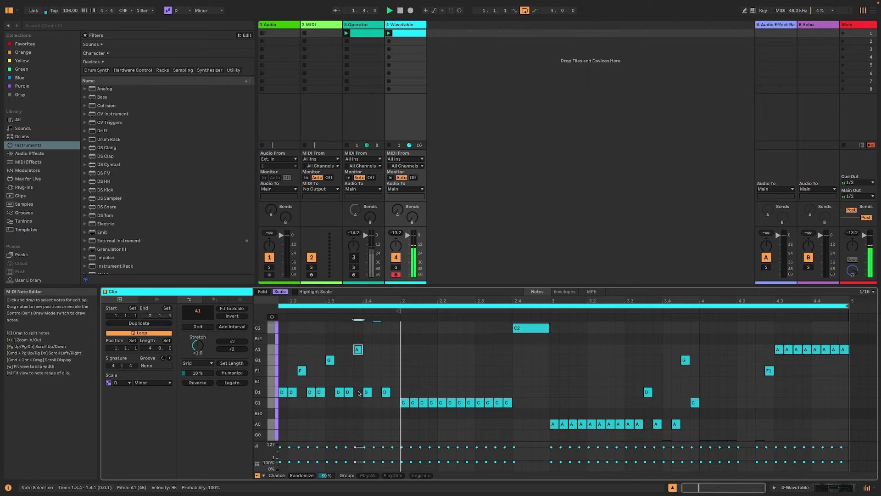
# Raise the bar 2 note at 2.1.3 to E1 and the one at 2.2.2 to F1
pyautogui.click(423, 404)
pyautogui.press('Up')
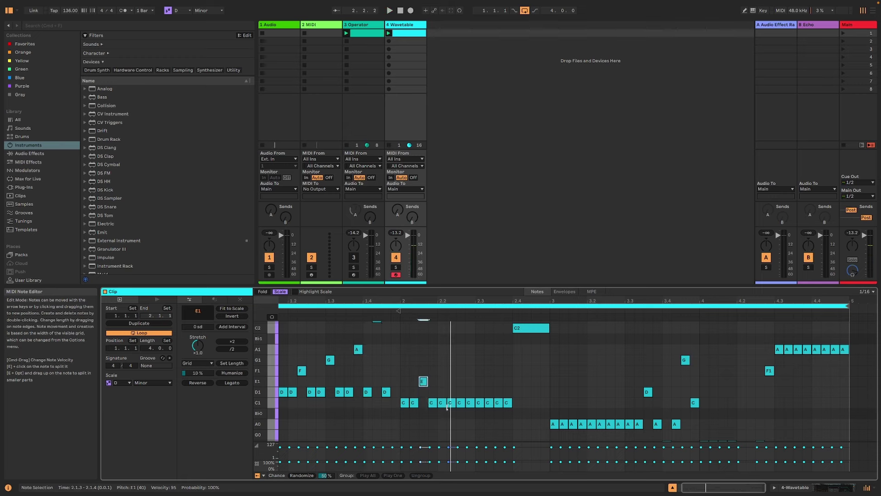
pyautogui.click(451, 403)
pyautogui.press('Up')
pyautogui.press('Up')
# Raise the bar 2 note at 2.3.1 to G1 and the one at 2.3.4 to A1, and play the clip
pyautogui.click(479, 403)
pyautogui.press('Up')
pyautogui.press('Up')
pyautogui.press('Up')
pyautogui.press('Up')
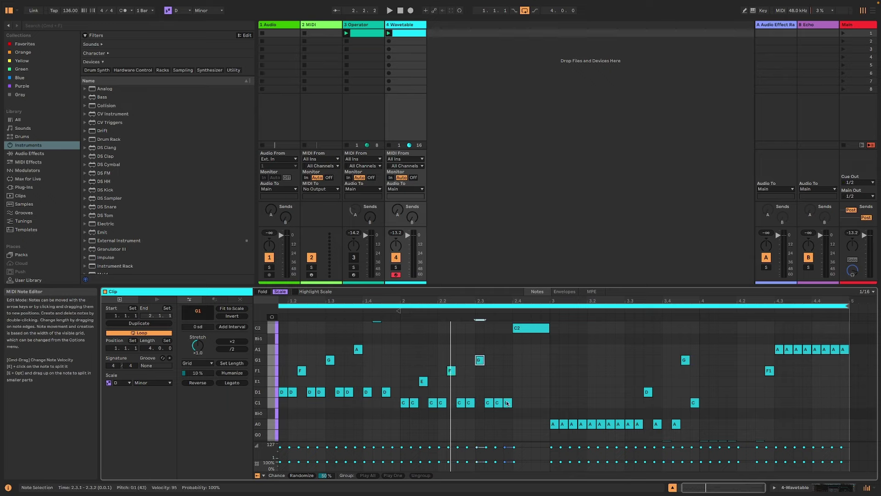
pyautogui.click(508, 403)
pyautogui.press('Up')
pyautogui.press('Up')
pyautogui.press('Up')
pyautogui.press('Up')
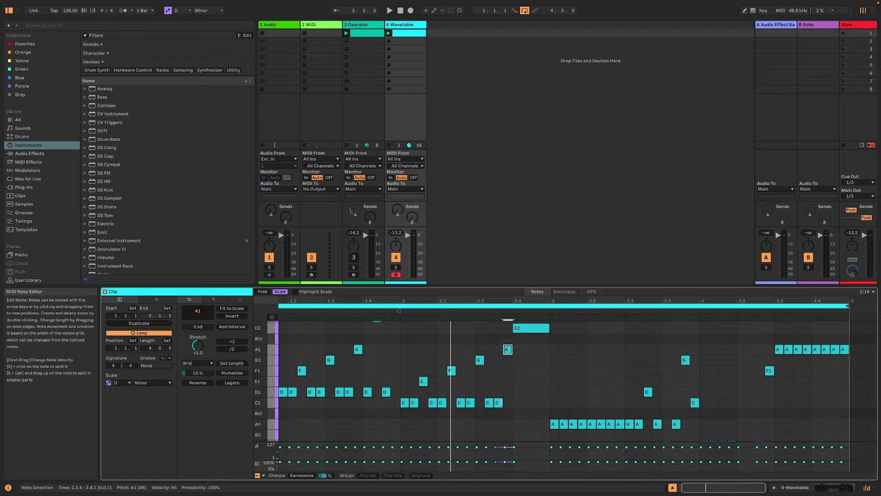
pyautogui.press('space')
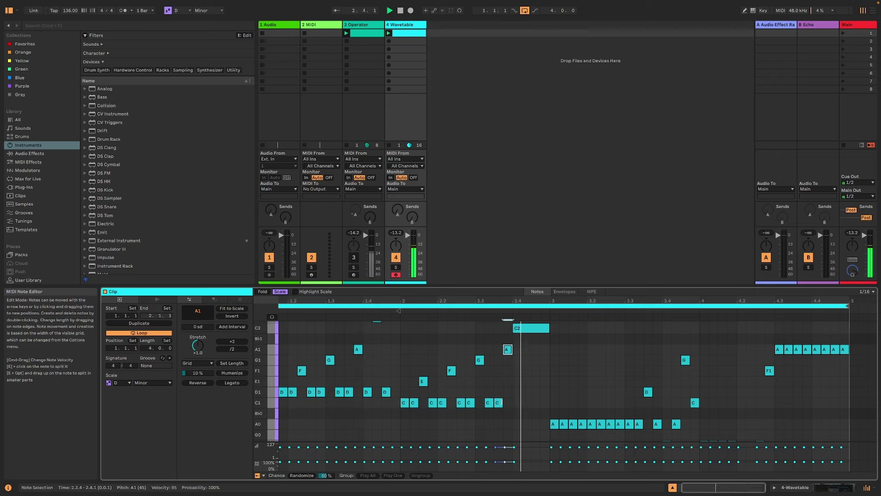
# Raise the bar 3 notes at 3.1.3, 3.2.2 and 3.3.1 to C1, D1 and E1
pyautogui.click(573, 423)
pyautogui.press('Up')
pyautogui.press('Up')
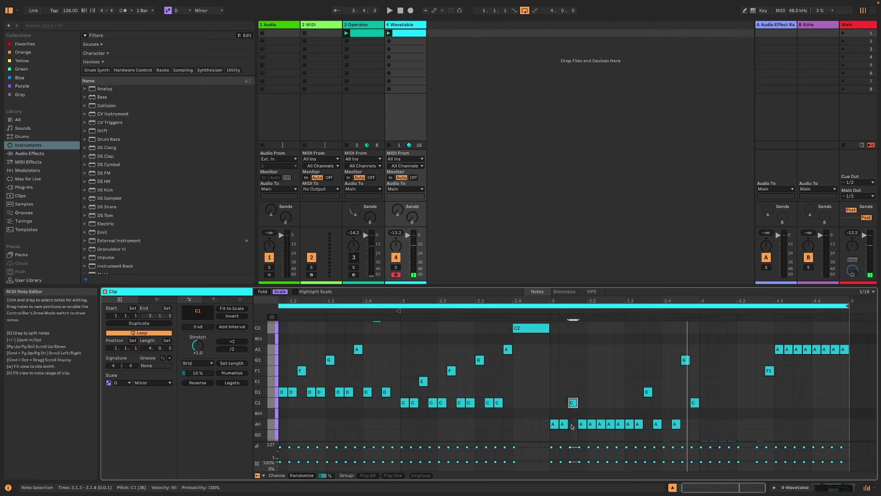
pyautogui.press('Up')
pyautogui.press('Up')
pyautogui.press('Up')
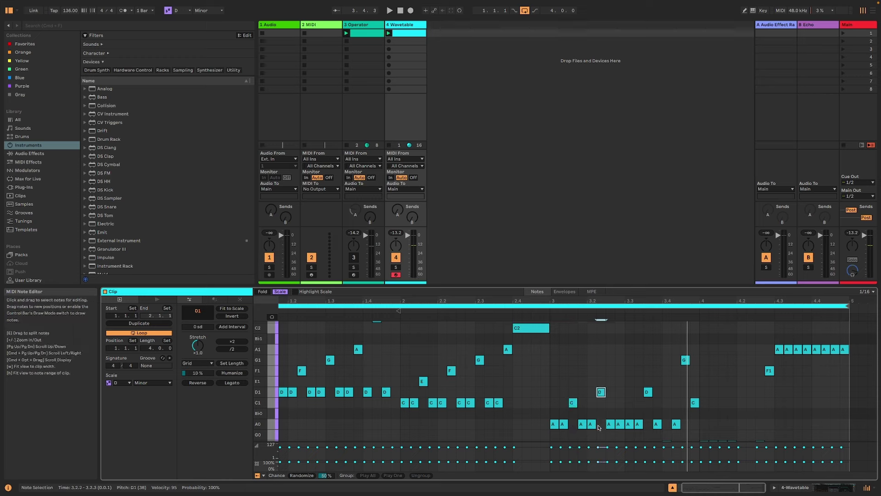
pyautogui.click(630, 424)
pyautogui.press('Up')
pyautogui.press('Up')
pyautogui.press('Up')
pyautogui.press('Up')
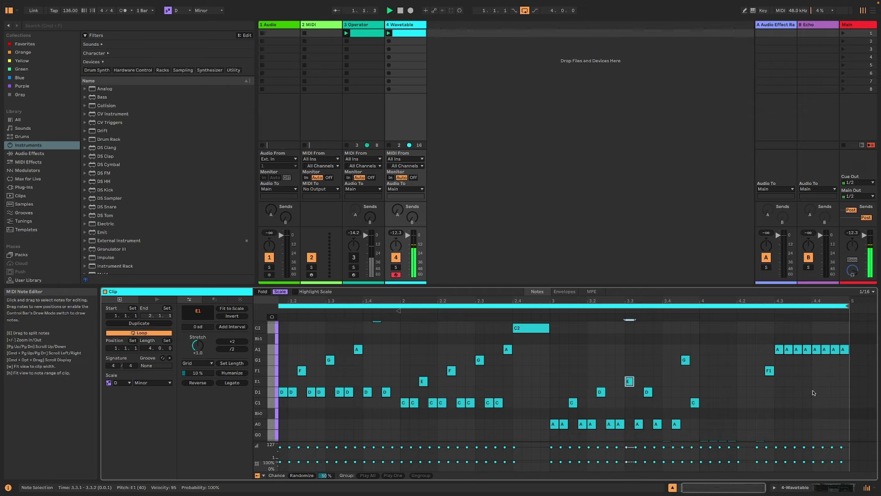
# Raise the bar 4 note at 4.3.3 to A2, lengthen it to two sixteenths and delete the A1 note at 4.3.4
pyautogui.scroll(3, 799, 416)
pyautogui.click(798, 418)
pyautogui.hotkey('shift', 'Up')
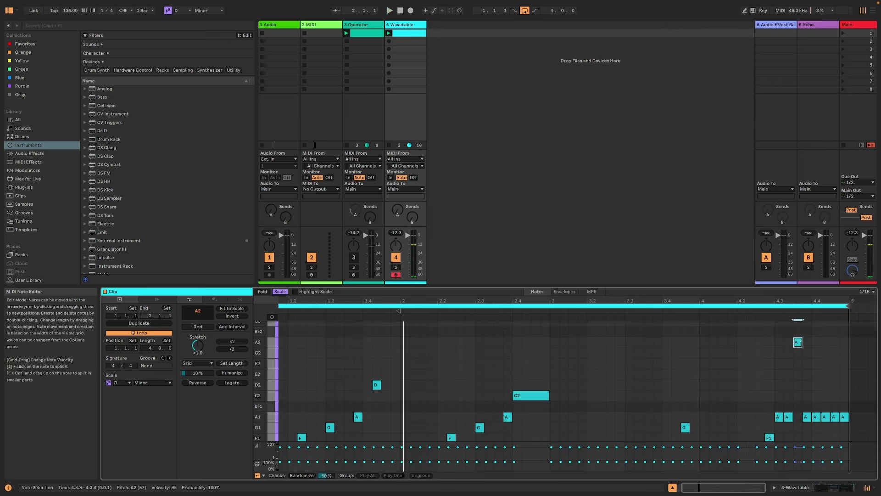
pyautogui.moveTo(802, 342); pyautogui.dragTo(811, 343)
pyautogui.doubleClick(812, 417)
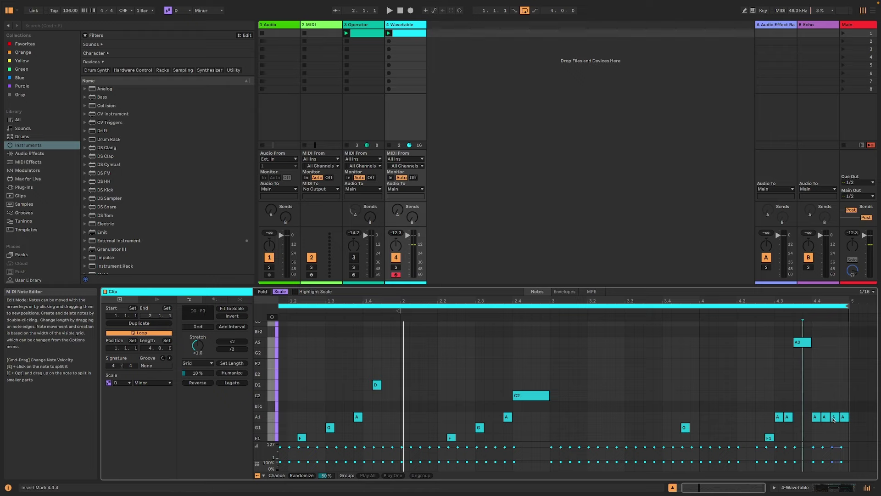
# Raise the bar 4 note at 4.4.3 to F2 and lengthen it to the end of the clip
pyautogui.click(834, 418)
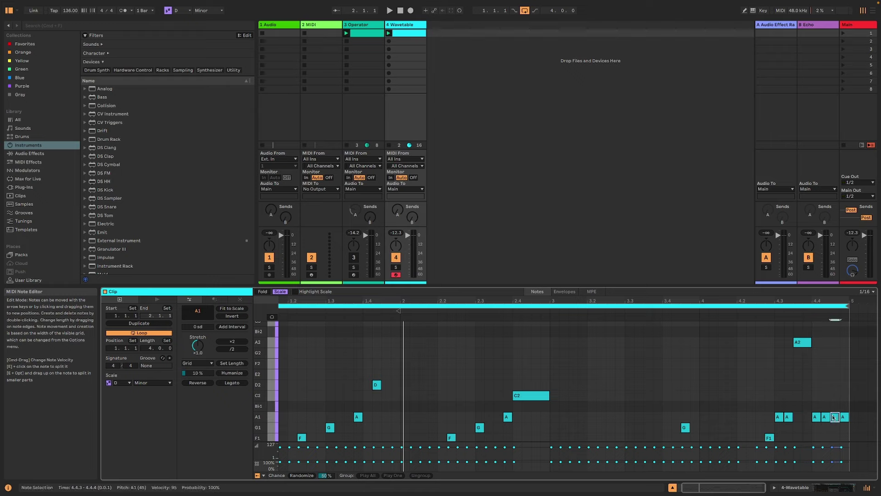
pyautogui.press('Up')
pyautogui.press('Up')
pyautogui.press('Up')
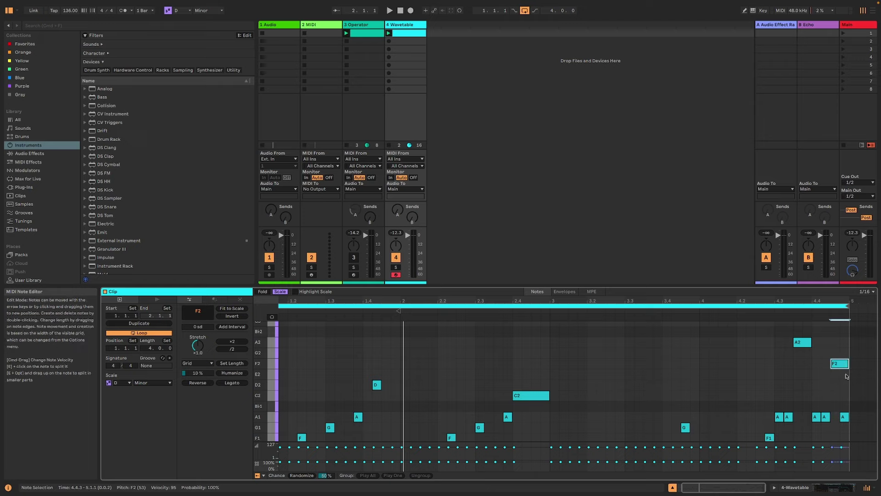
# Delete the A1 note at 4.4.4 at the end of bar 4 and play the clip
pyautogui.click(848, 416)
pyautogui.press('Delete')
pyautogui.press('space')
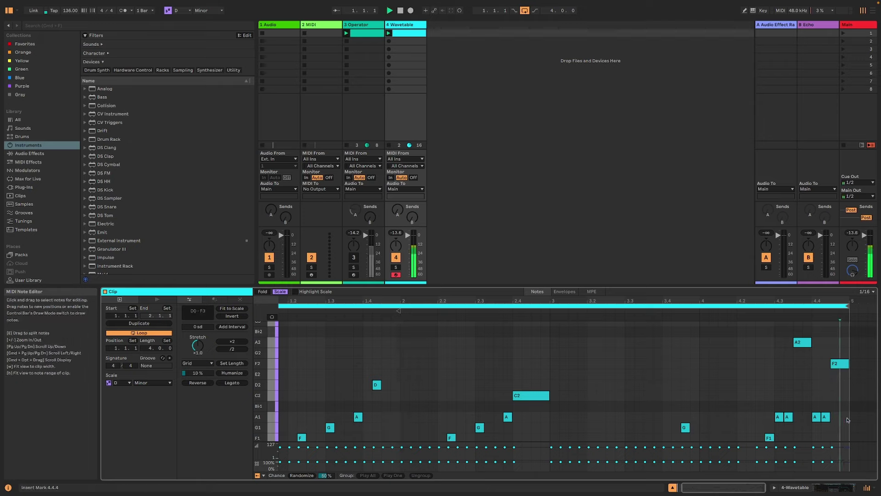
# Raise the bar 4 F0 note at 4.1.3 to Bb0
pyautogui.scroll(-4, 581, 377)
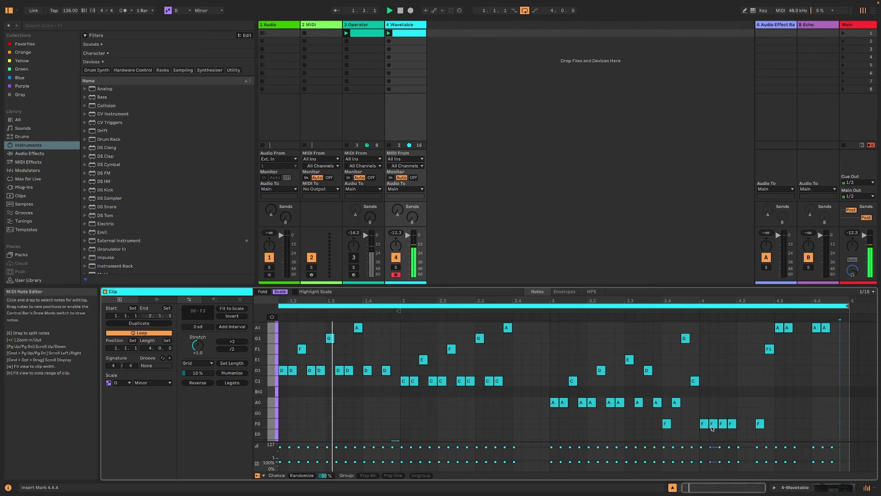
pyautogui.click(724, 424)
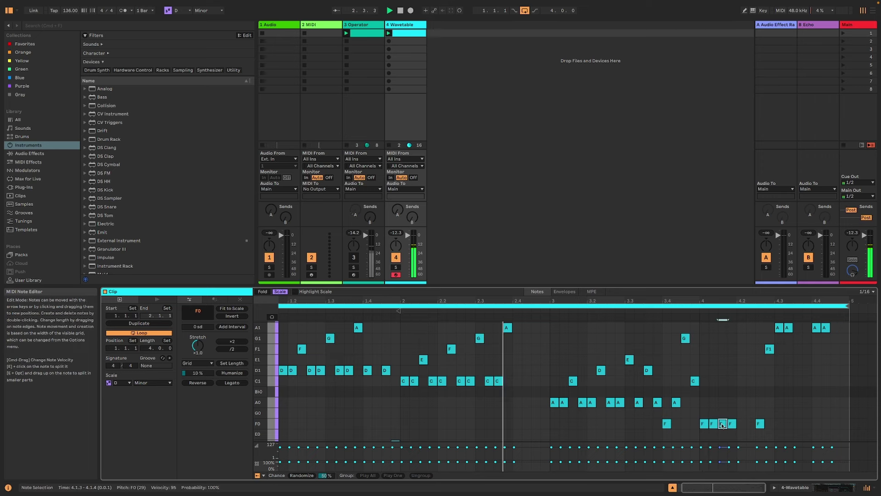
pyautogui.press('Up')
pyautogui.press('Up')
pyautogui.press('Up')
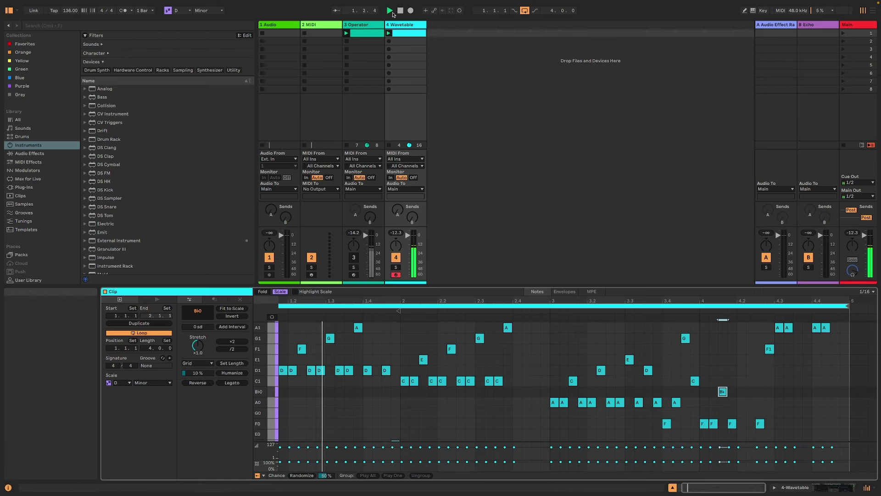
# Hide the mixer to show the track's devices and insert the TFP - Expression Control-1 preset before Wavetable
pyautogui.click(867, 487)
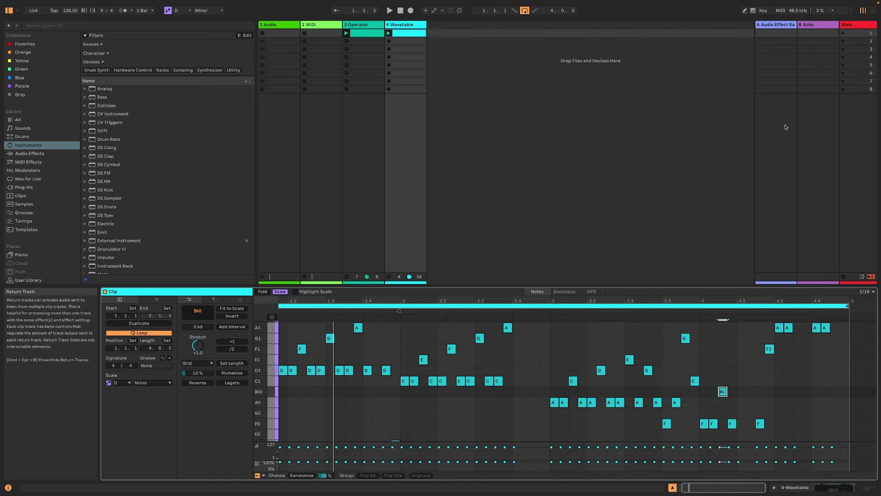
pyautogui.hotkey('shift', 'Tab')
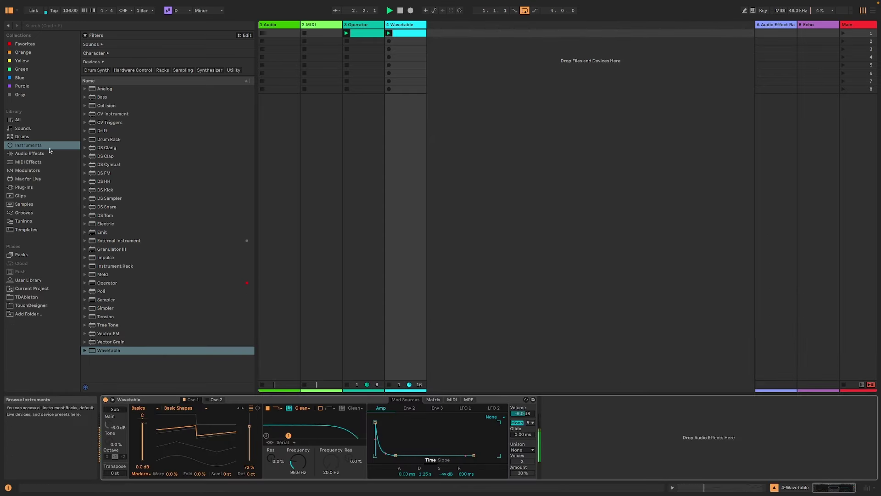
pyautogui.click(29, 162)
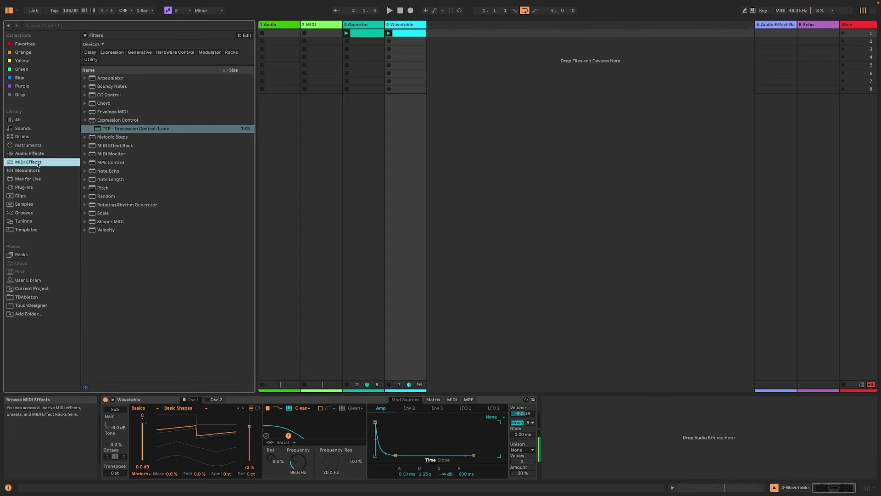
pyautogui.moveTo(159, 133); pyautogui.dragTo(417, 353)
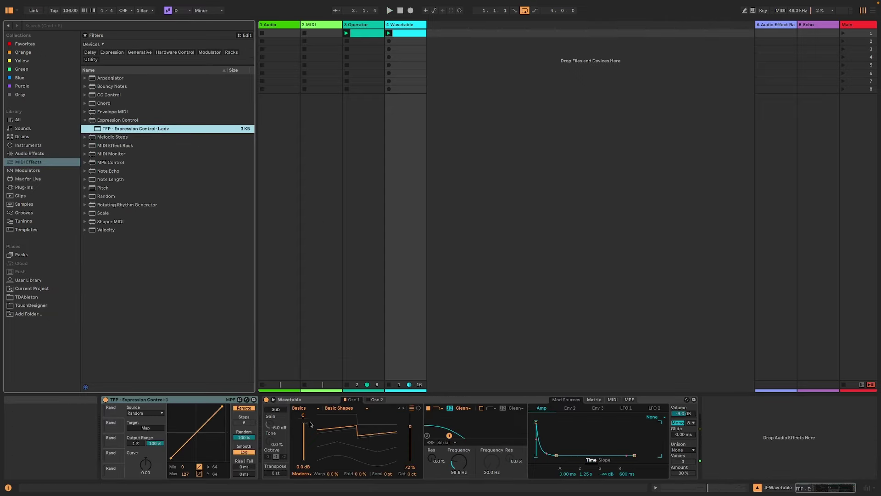
# Map Expression Control's first random source to Filter 1 frequency and set its range to Min 23 and Max 54
pyautogui.moveTo(182, 476); pyautogui.dragTo(182, 482)
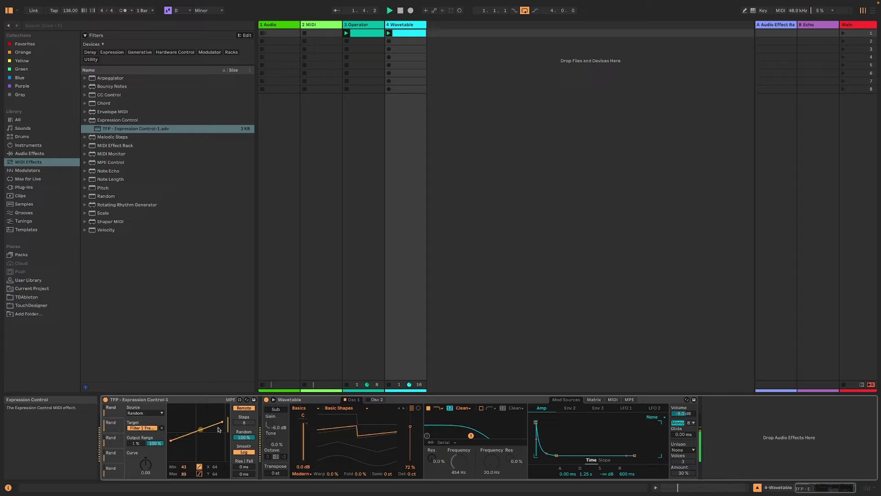
pyautogui.moveTo(175, 442); pyautogui.dragTo(173, 450)
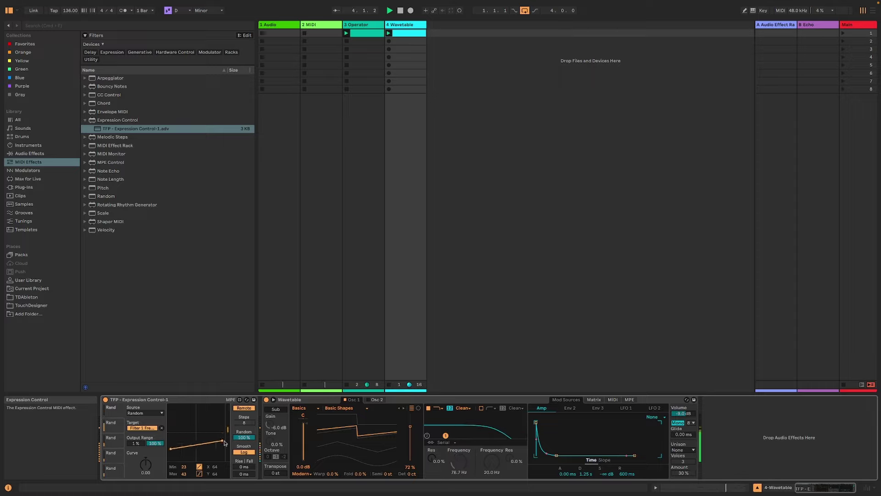
pyautogui.moveTo(224, 436); pyautogui.dragTo(224, 439)
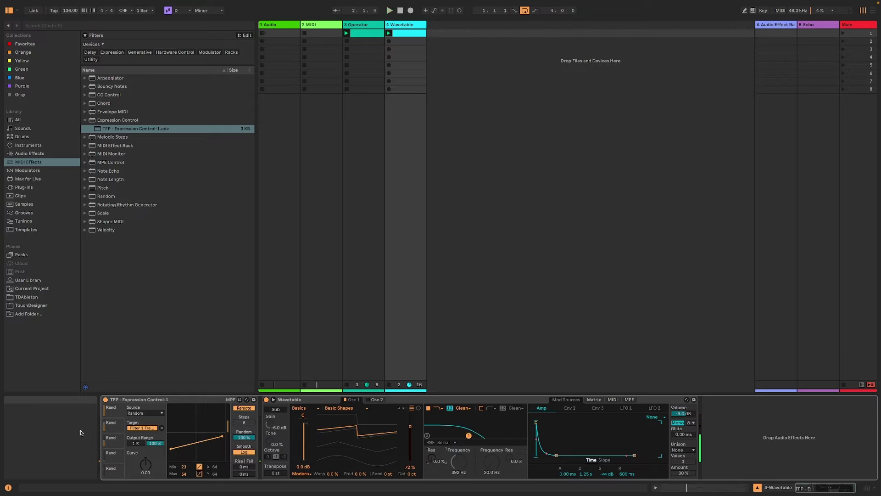
# Map Expression Control's second random source to Filter 1 Res and set its Max to 91
pyautogui.click(162, 428)
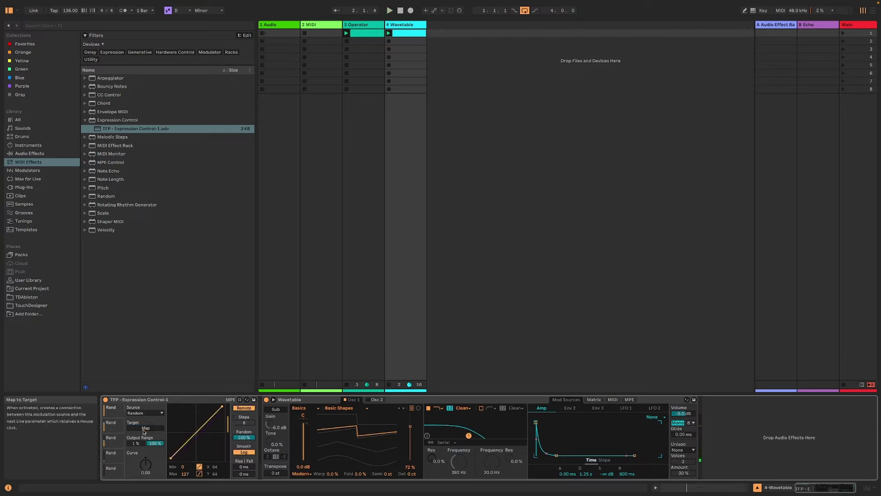
pyautogui.click(430, 459)
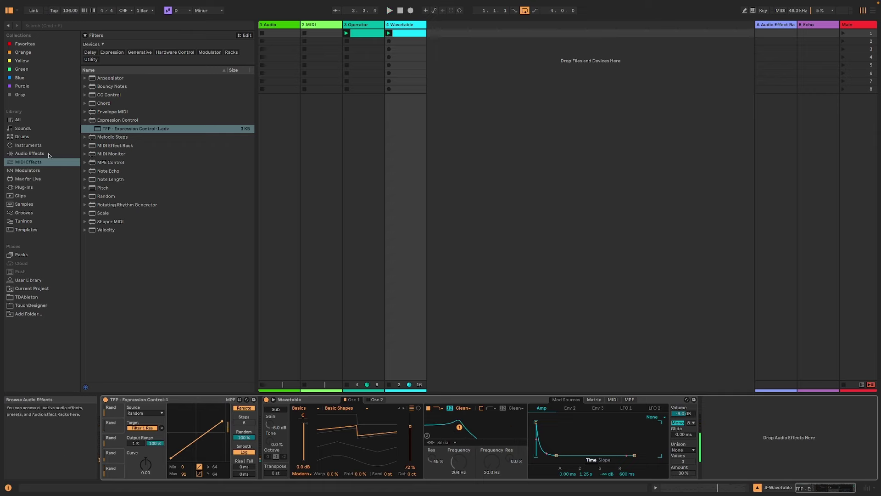
# Search the Max for Live devices for "parsec" and add TFP - ParSec after Wavetable
pyautogui.click(24, 187)
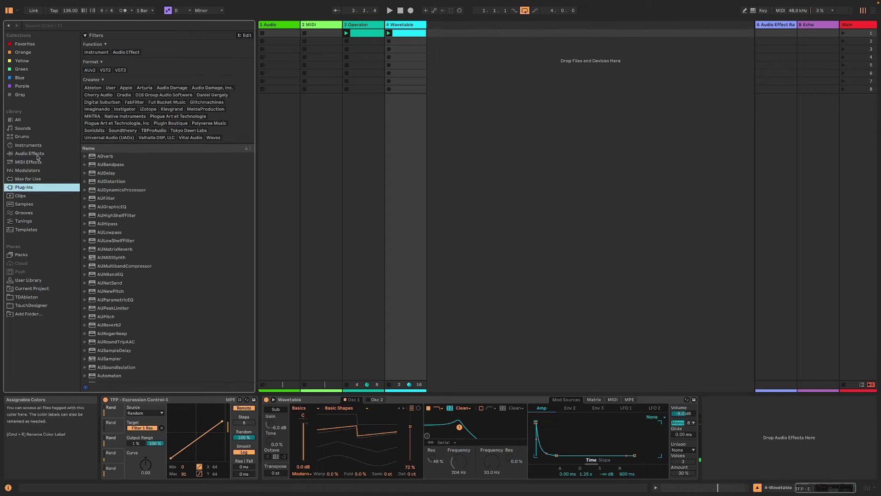
pyautogui.click(28, 178)
pyautogui.click(68, 26)
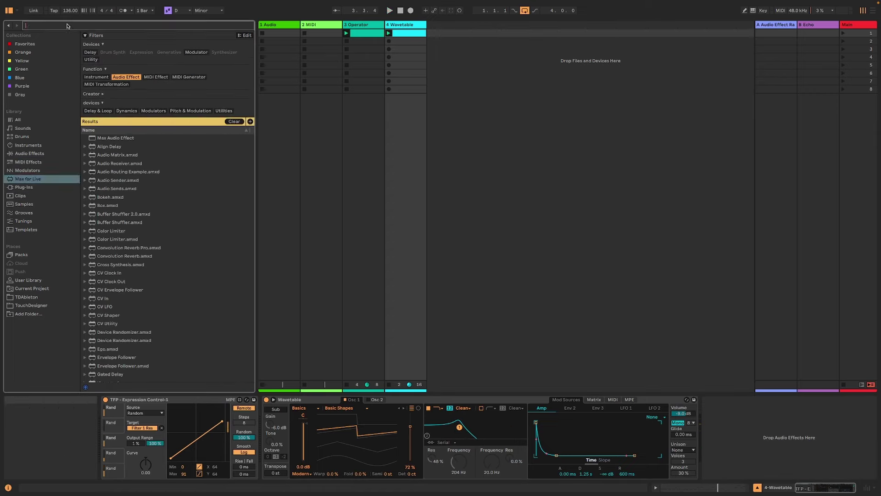
pyautogui.write('parsec')
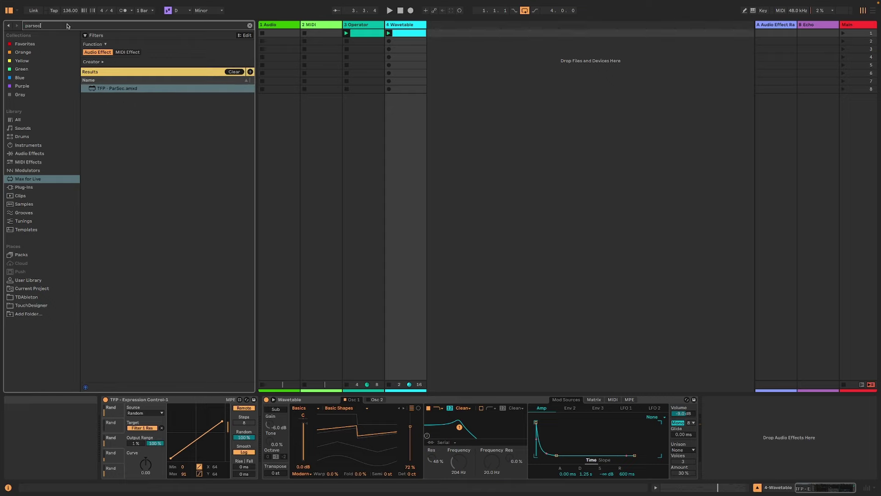
pyautogui.doubleClick(128, 88)
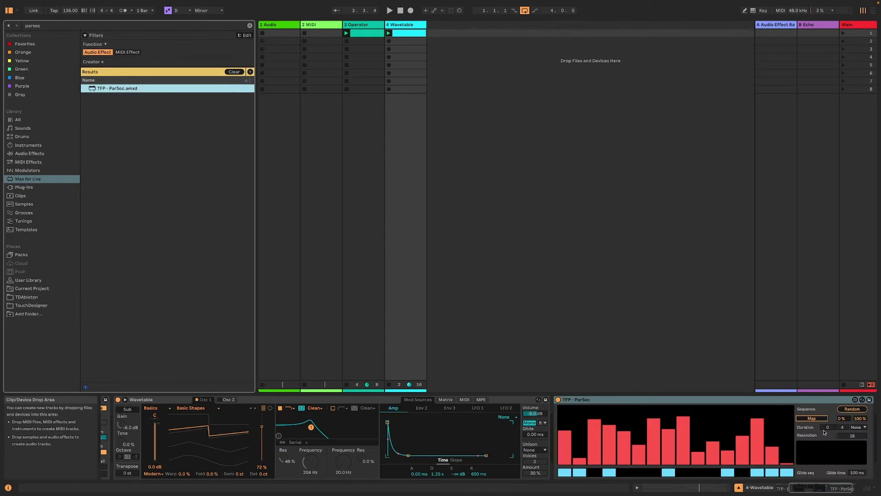
# Map ParSec to Wavetable's oscillator 1 position and start playback
pyautogui.click(812, 418)
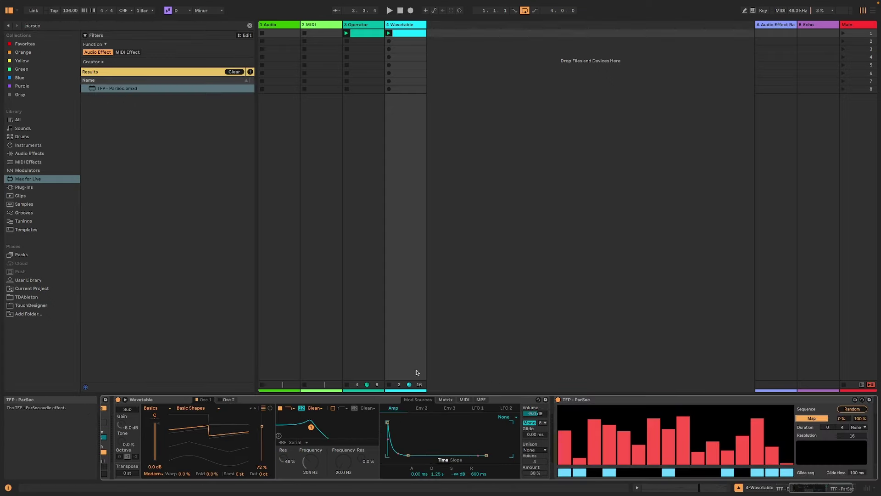
pyautogui.click(263, 428)
pyautogui.press('space')
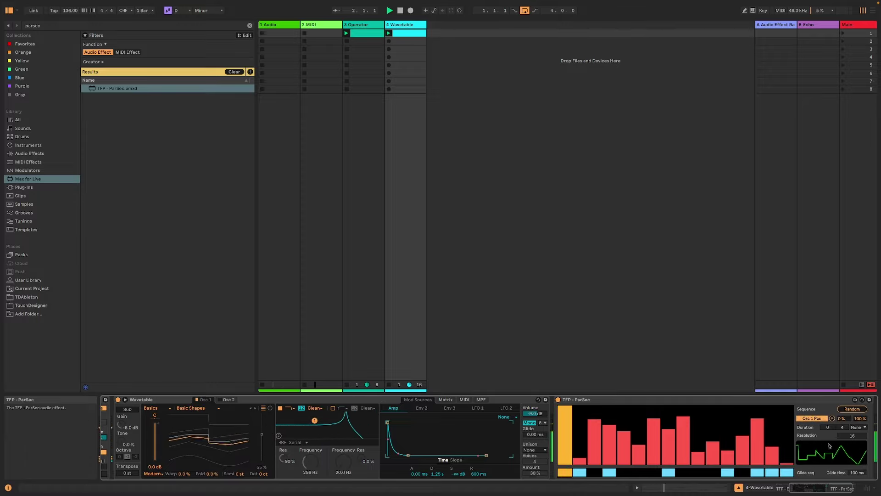
# Set ParSec's resolution to 8 and redraw its step levels so they rise from step 2 to a peak at step 6
pyautogui.moveTo(852, 435); pyautogui.dragTo(858, 444)
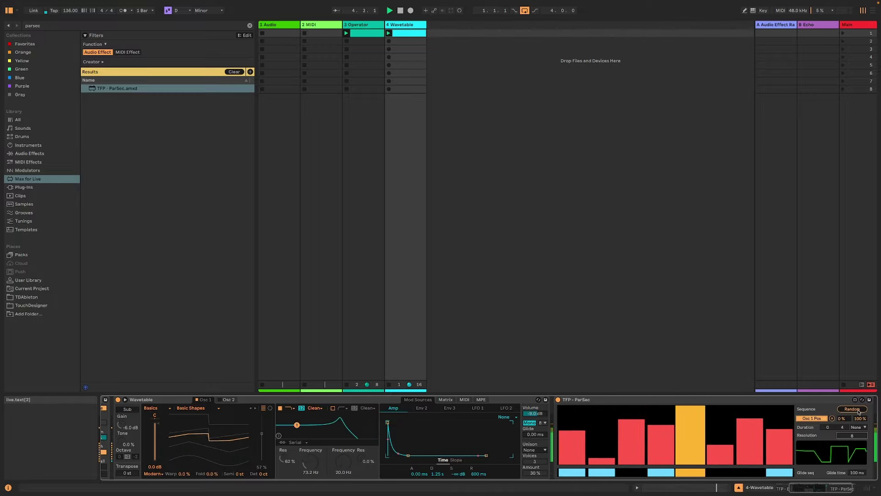
pyautogui.moveTo(582, 433); pyautogui.dragTo(582, 419)
pyautogui.moveTo(717, 429)
pyautogui.mouseDown()
pyautogui.moveTo(712, 392)
pyautogui.moveTo(703, 433)
pyautogui.moveTo(621, 444)
pyautogui.mouseUp()
pyautogui.click(700, 410)
pyautogui.click(603, 447)
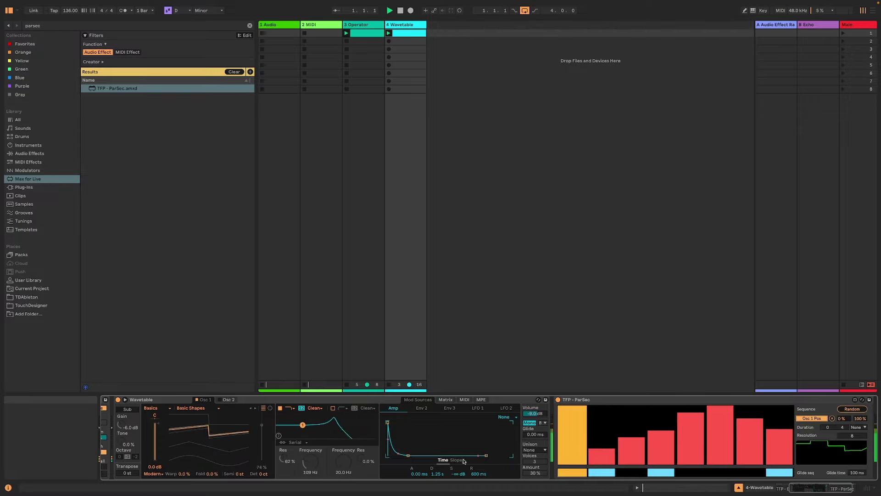
# Shorten the release of Wavetable's amp envelope to 294 ms
pyautogui.moveTo(478, 474); pyautogui.dragTo(469, 458)
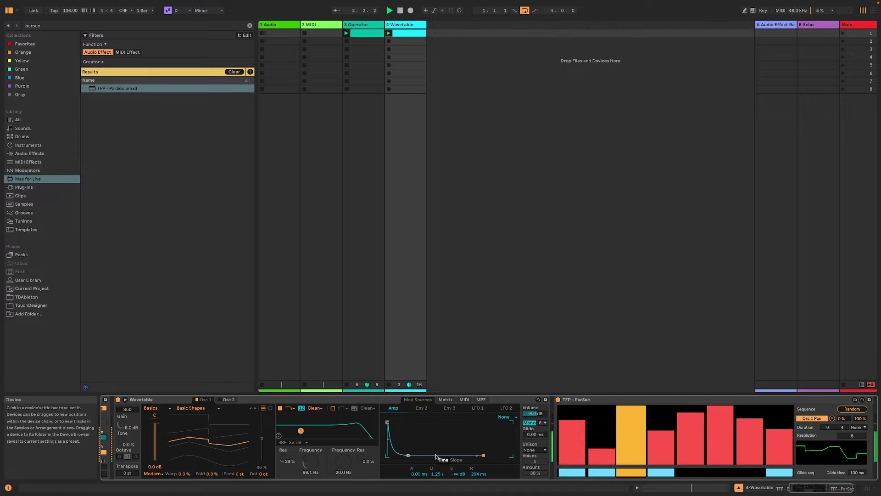
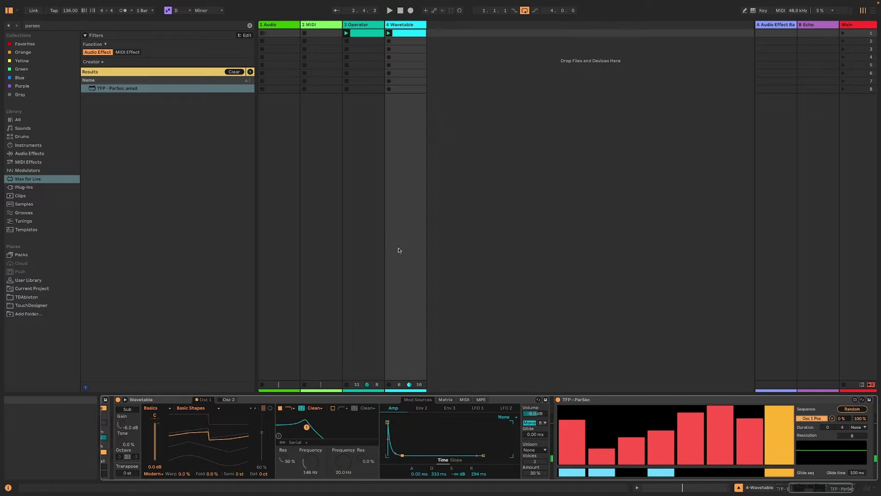
# Insert a new MIDI track after the Wavetable track and mute the Wavetable track
pyautogui.rightClick(470, 71)
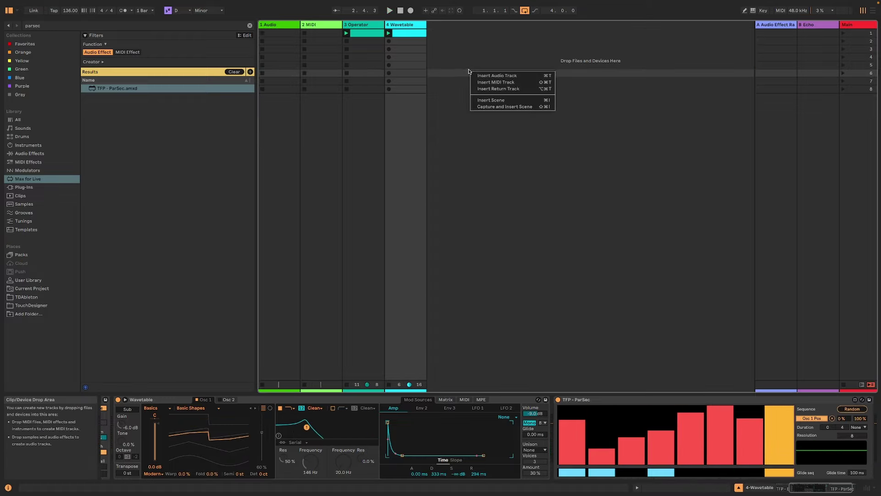
pyautogui.click(488, 82)
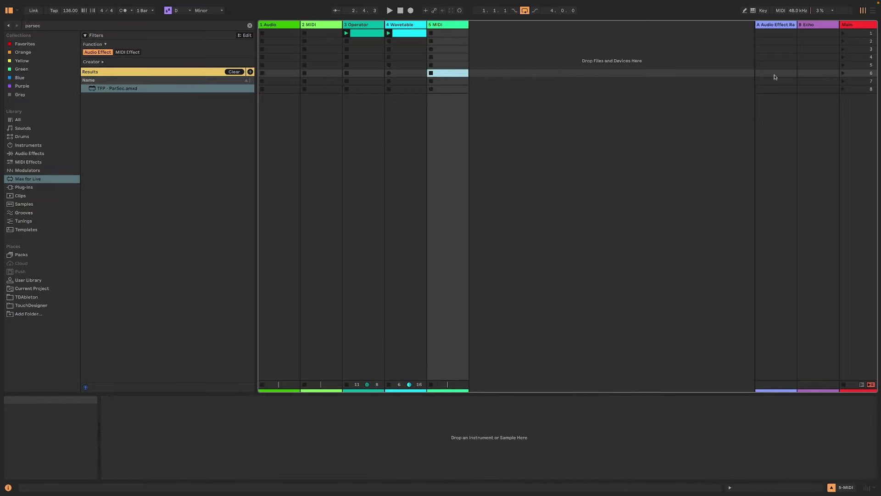
pyautogui.click(874, 10)
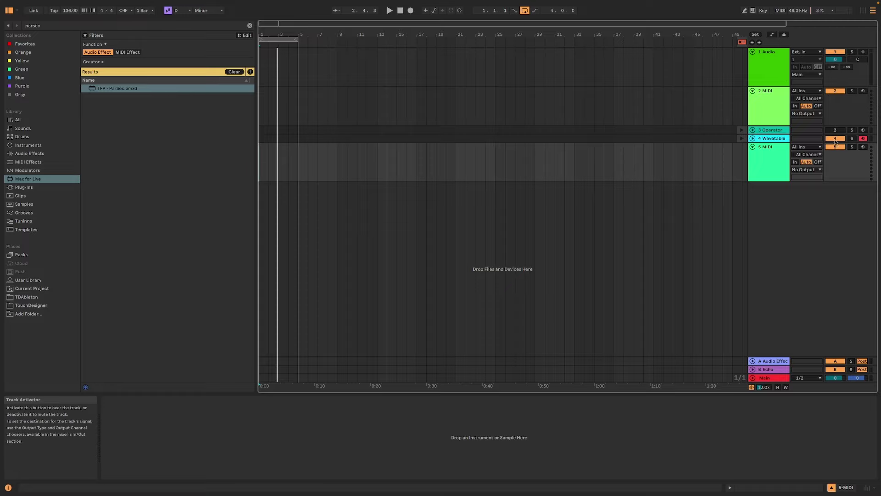
pyautogui.press('space')
pyautogui.press('space')
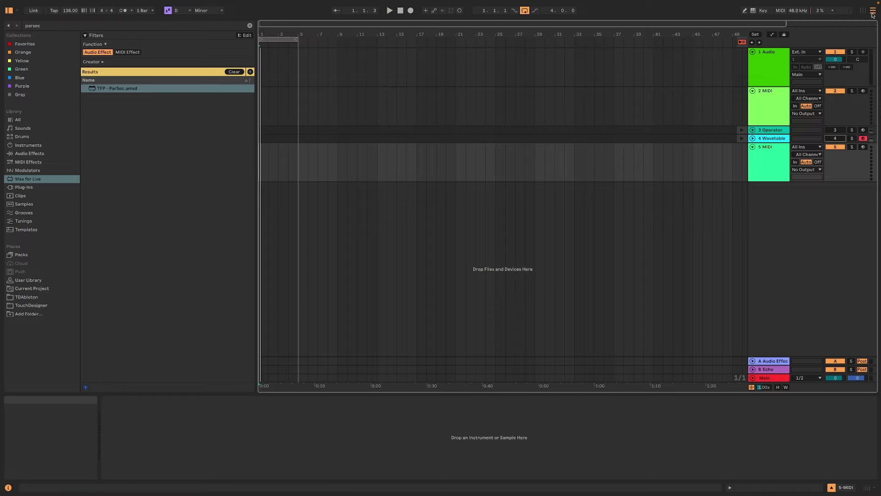
pyautogui.click(864, 10)
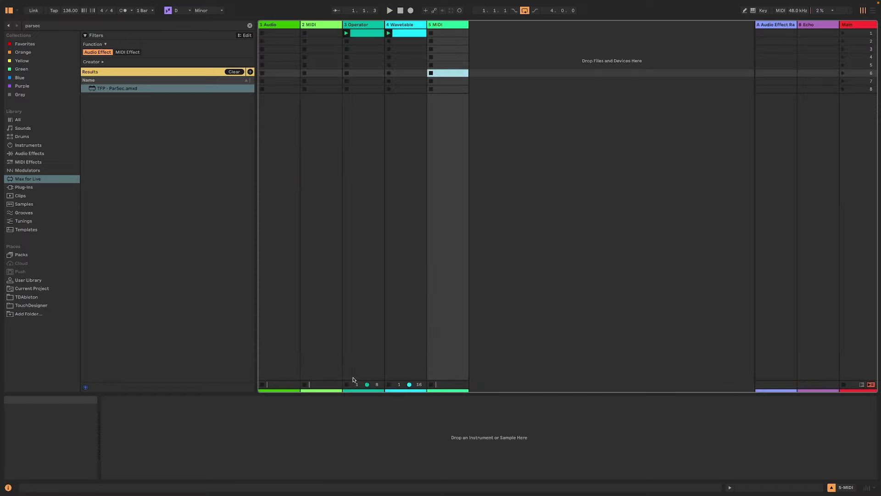
# Show the mixer in Session View with the In/Out and Volume sections, and hide the Sends section
pyautogui.click(833, 490)
pyautogui.click(833, 490)
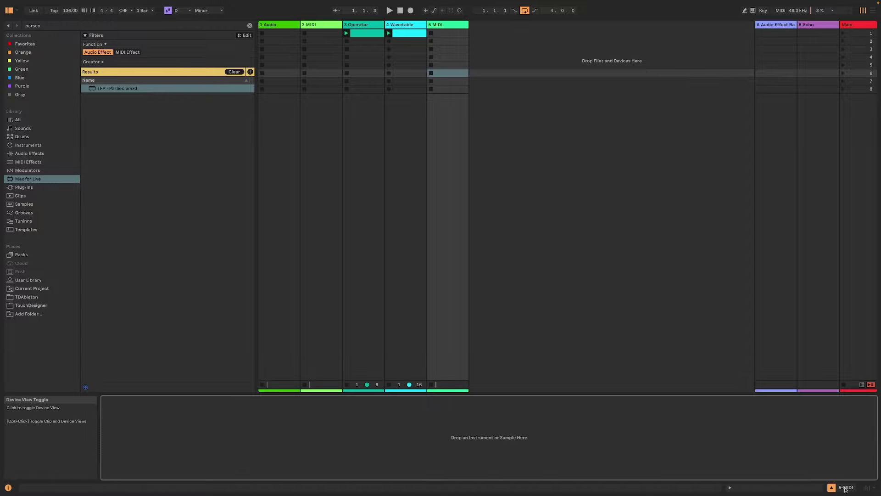
pyautogui.click(872, 488)
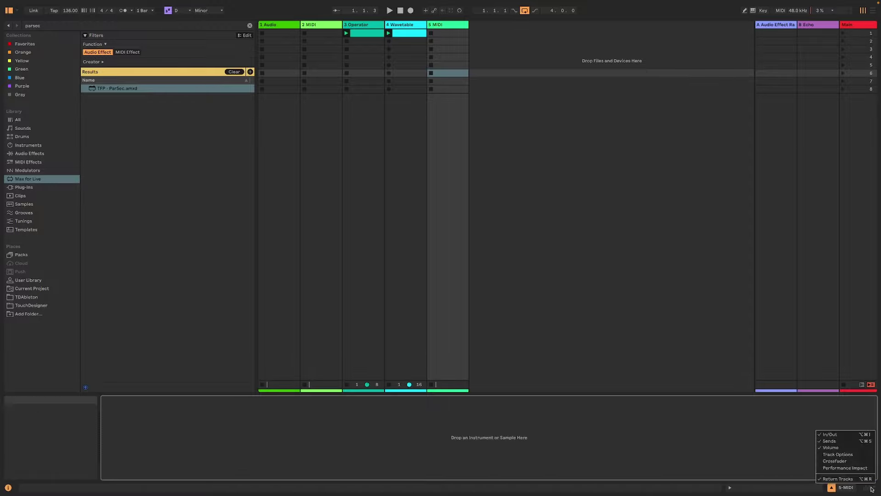
pyautogui.click(849, 455)
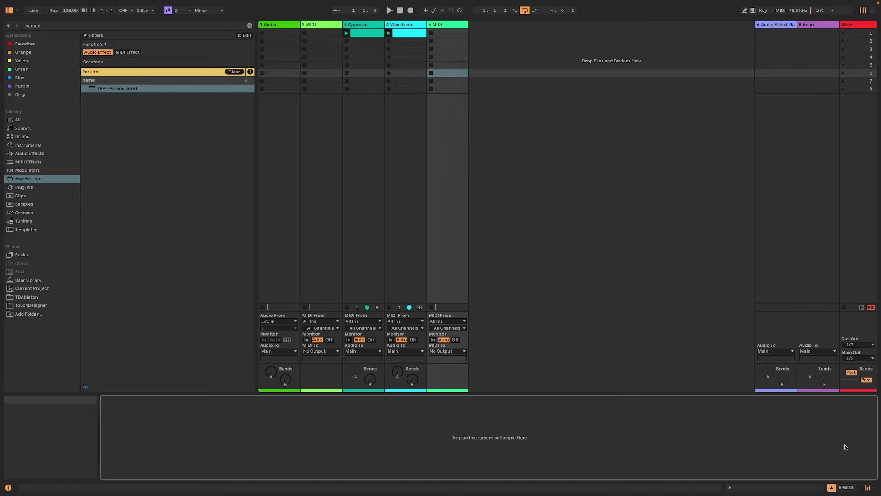
pyautogui.click(875, 488)
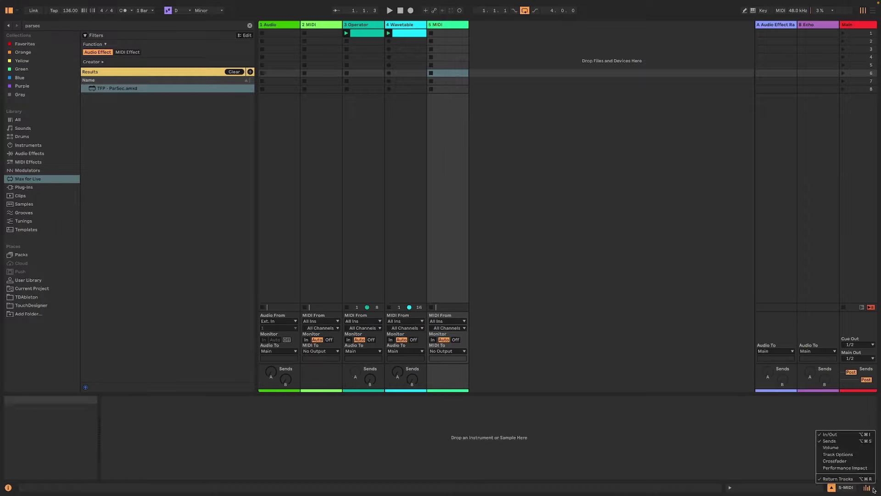
pyautogui.click(836, 441)
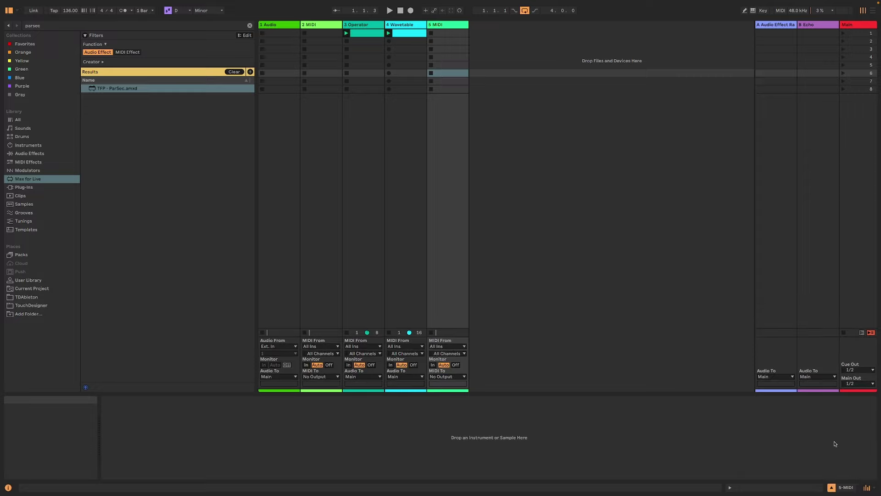
pyautogui.click(875, 489)
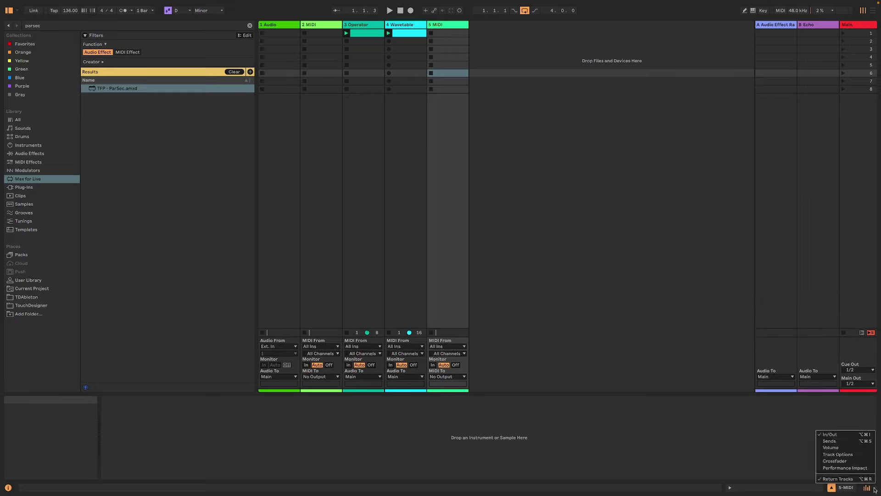
pyautogui.click(849, 451)
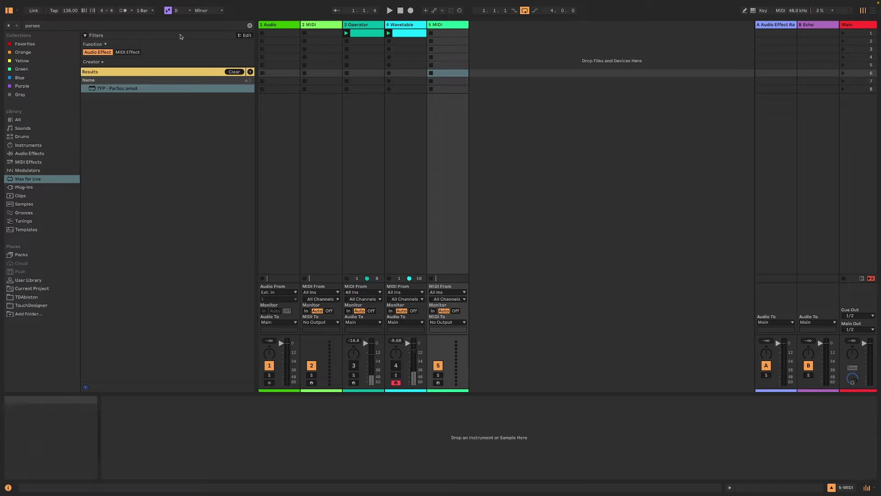
# Clear the browser search, load the Meld instrument on the new MIDI track and raise engine A's Shape to 52.4
pyautogui.click(27, 154)
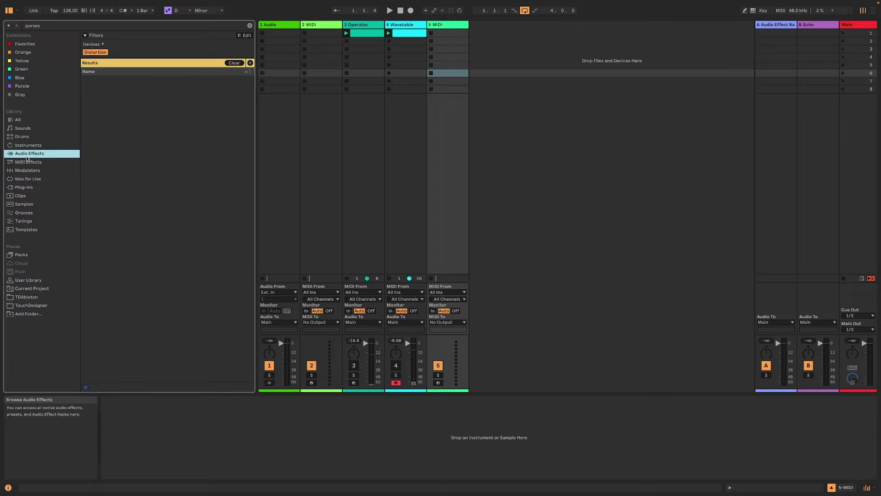
pyautogui.click(63, 26)
pyautogui.press('BackSpace')
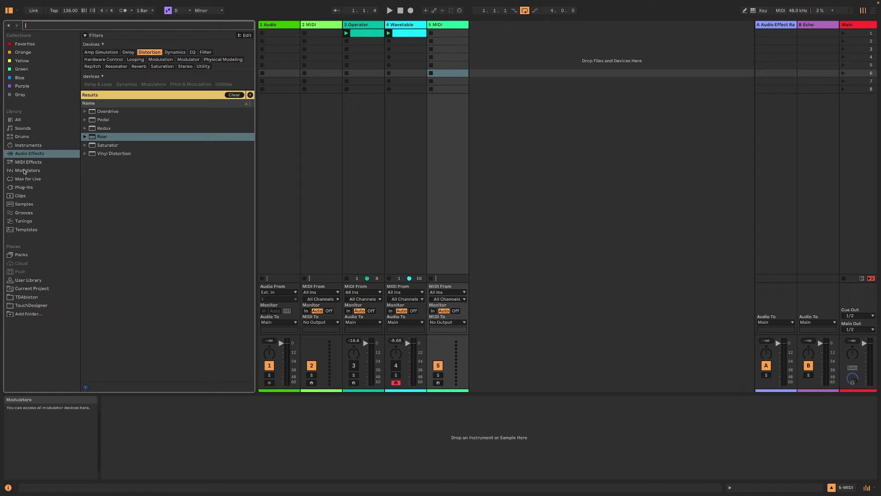
pyautogui.click(35, 146)
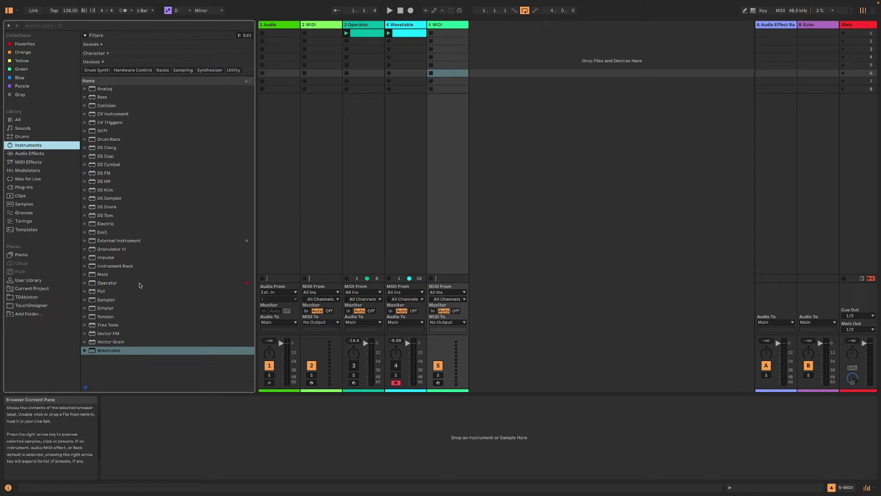
pyautogui.click(107, 275)
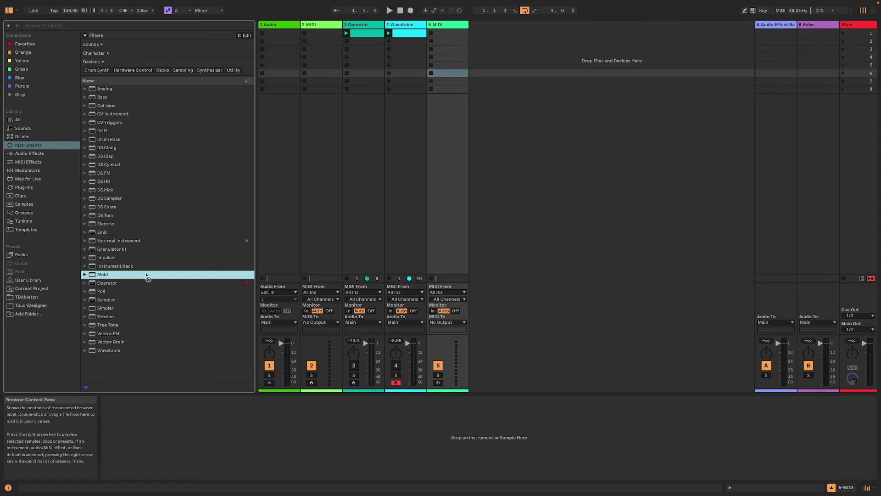
pyautogui.press('Return')
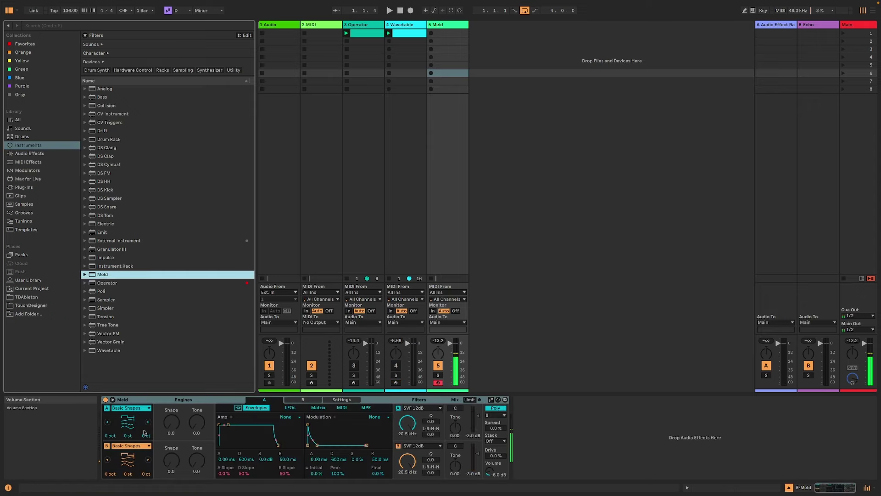
pyautogui.moveTo(171, 422); pyautogui.dragTo(171, 418)
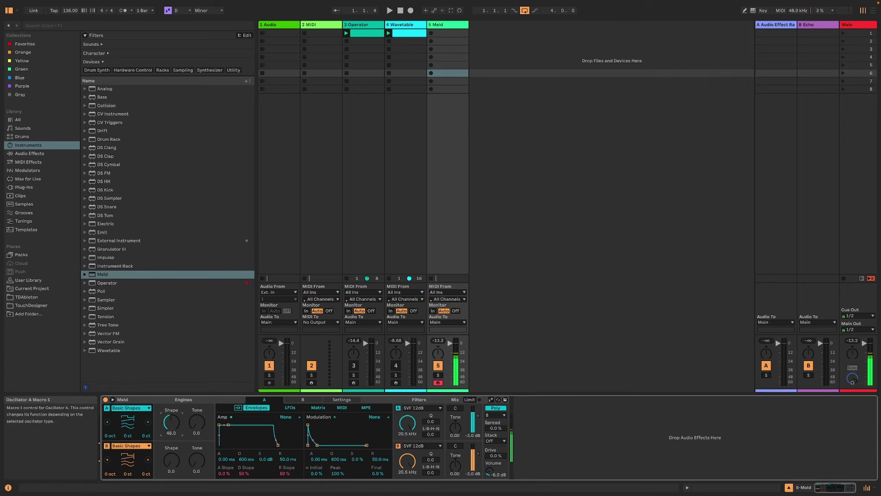
# Create a one-bar clip in the Meld track's first slot and draw a sixteenth-note D0 at its start
pyautogui.doubleClick(447, 33)
pyautogui.scroll(-4, 325, 395)
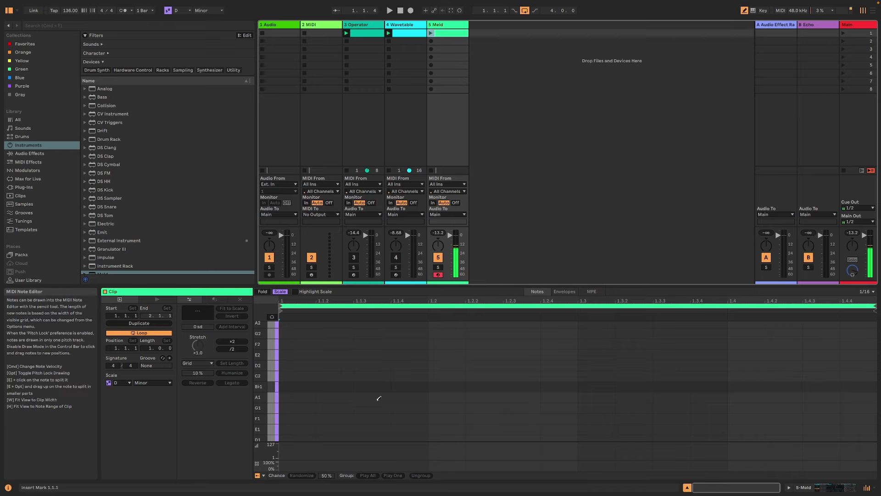
pyautogui.scroll(-3, 379, 398)
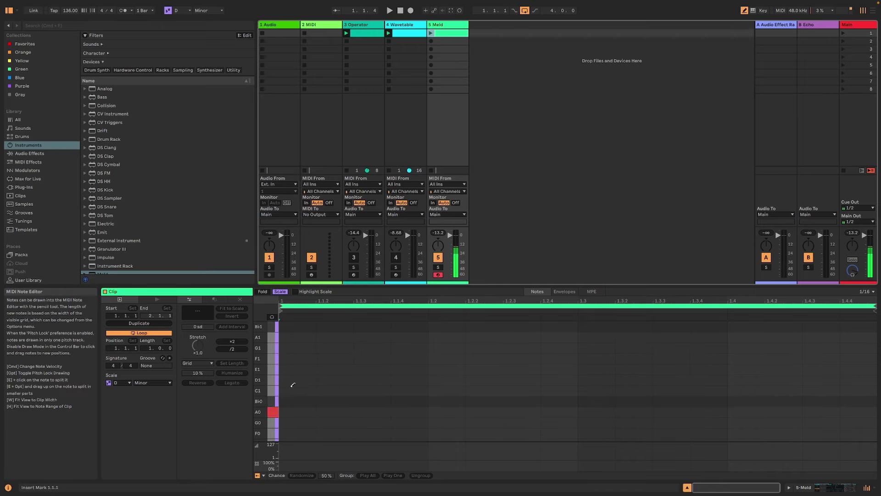
pyautogui.scroll(-3, 293, 384)
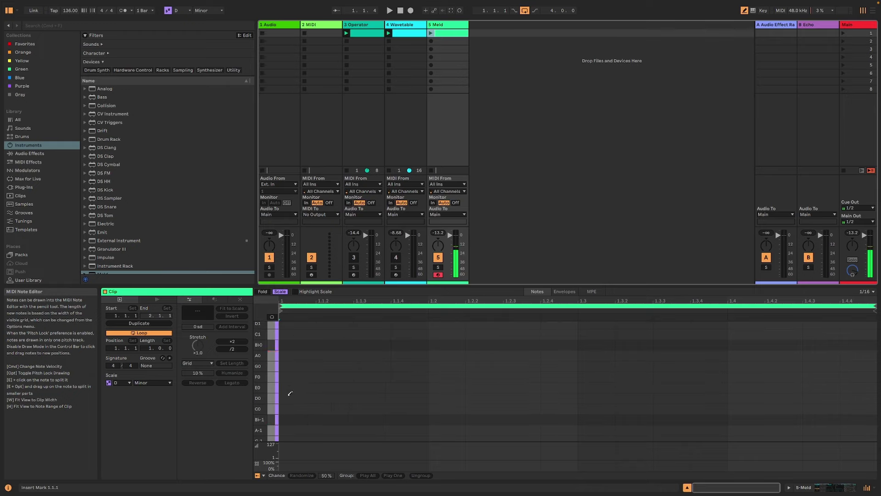
pyautogui.click(291, 395)
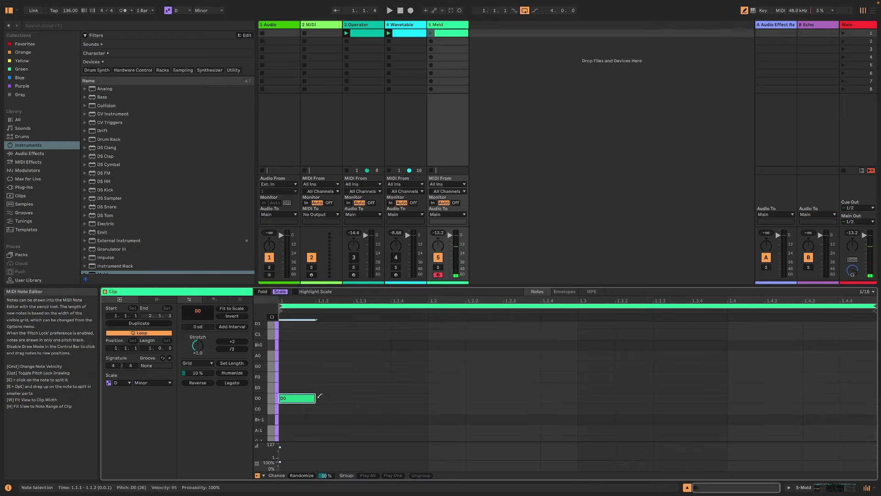
# Launch the Meld clip and draw a second D0 at 1.1.3, extending it to the start of beat 3
pyautogui.click(430, 33)
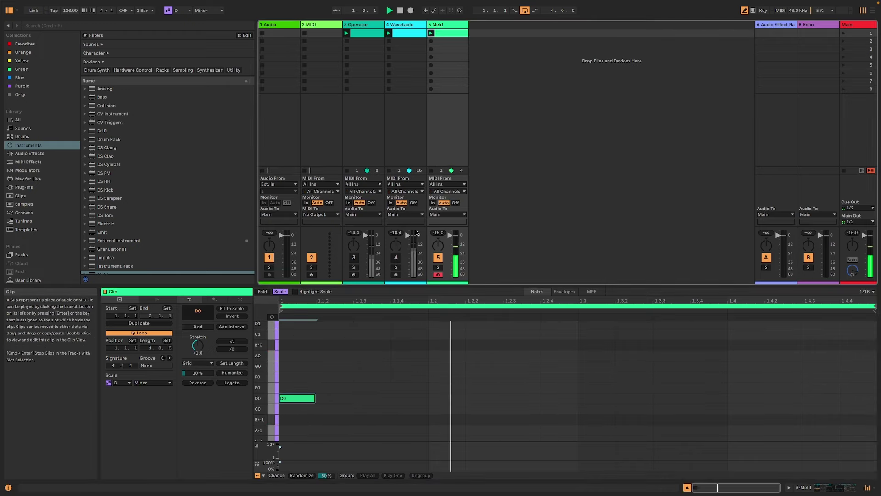
pyautogui.click(379, 397)
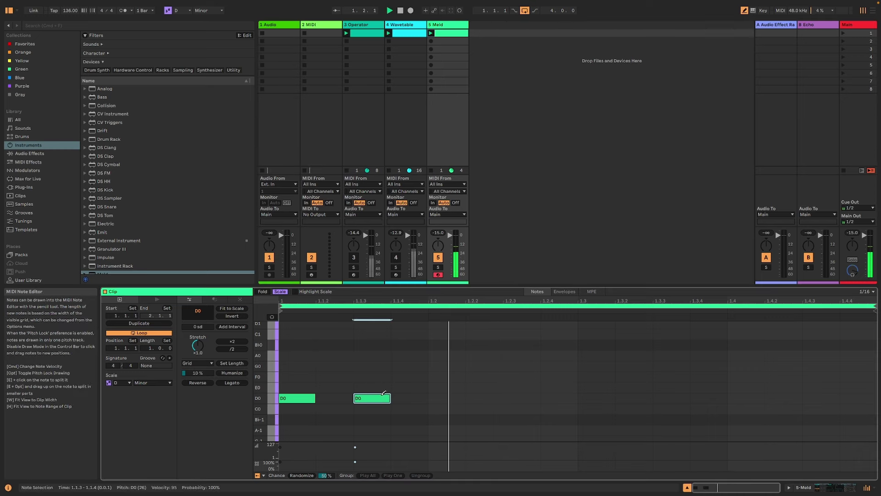
pyautogui.moveTo(390, 397); pyautogui.dragTo(540, 396)
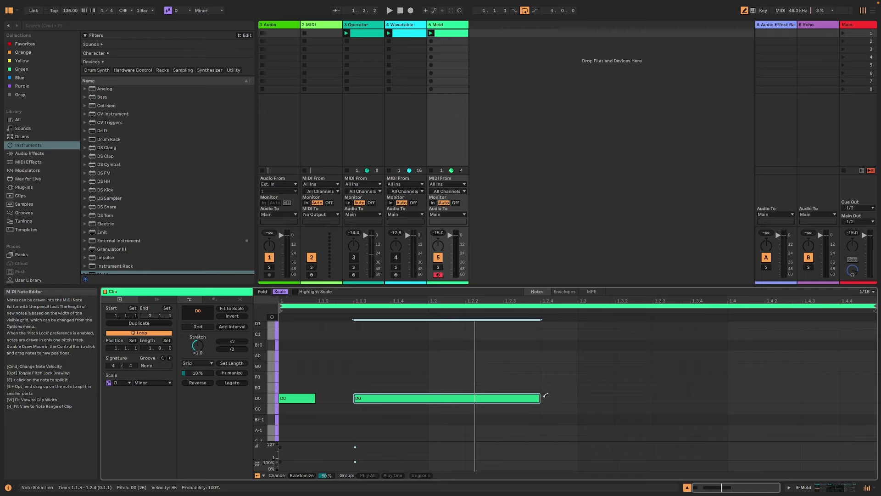
pyautogui.moveTo(543, 394); pyautogui.dragTo(577, 398)
# Switch Meld's voice mode from Poly to Mono
pyautogui.click(849, 486)
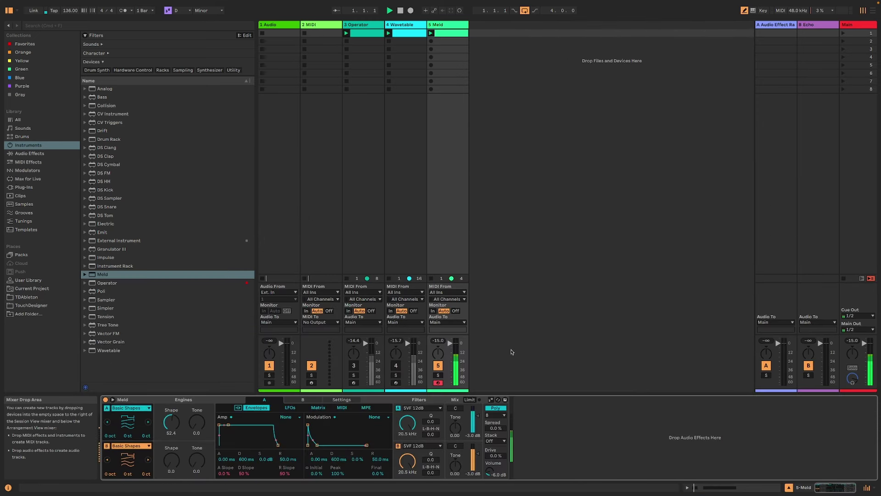
pyautogui.click(500, 408)
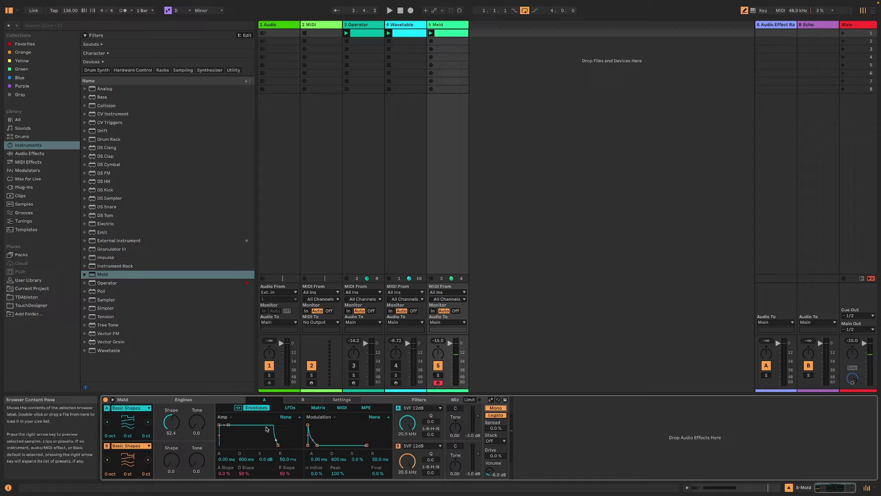
pyautogui.moveTo(407, 423)
pyautogui.mouseDown()
pyautogui.moveTo(407, 468)
pyautogui.moveTo(407, 423)
pyautogui.mouseUp()
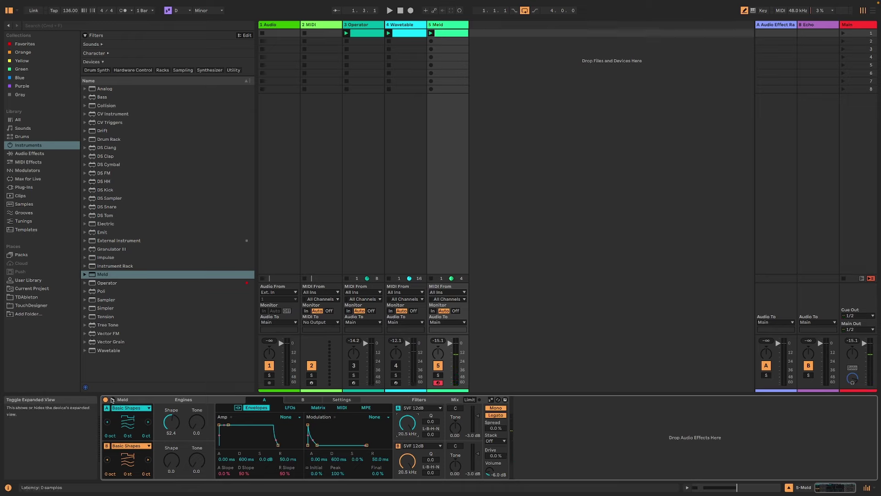
# Set the modulation envelope's amount on the filter frequency to -100 for both Meld engines in the expanded matrix, and audition it
pyautogui.click(112, 400)
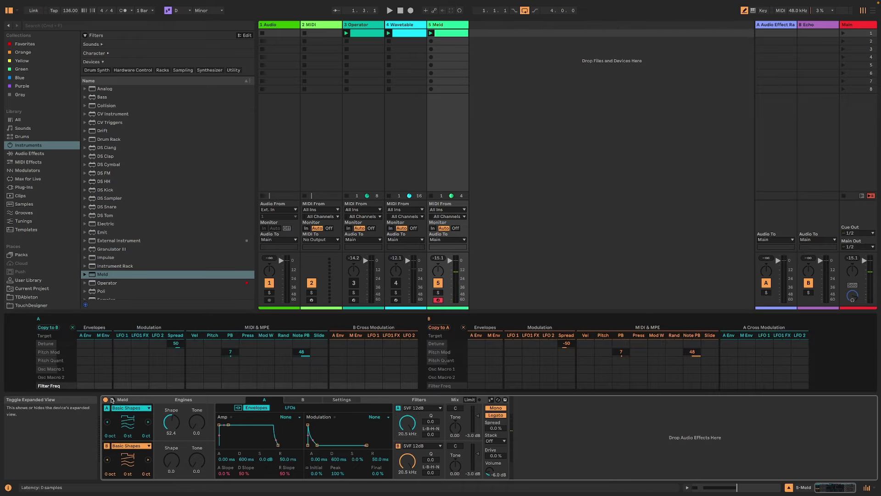
pyautogui.moveTo(407, 422); pyautogui.dragTo(407, 436)
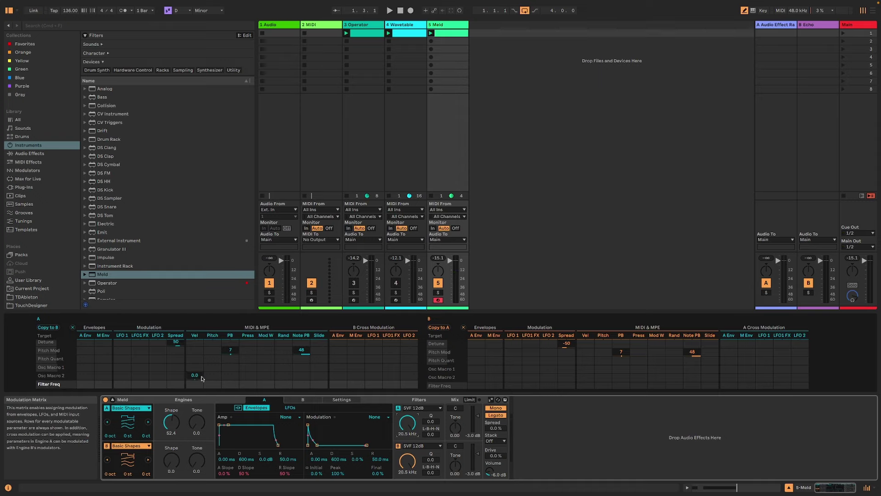
pyautogui.moveTo(103, 384); pyautogui.dragTo(103, 393)
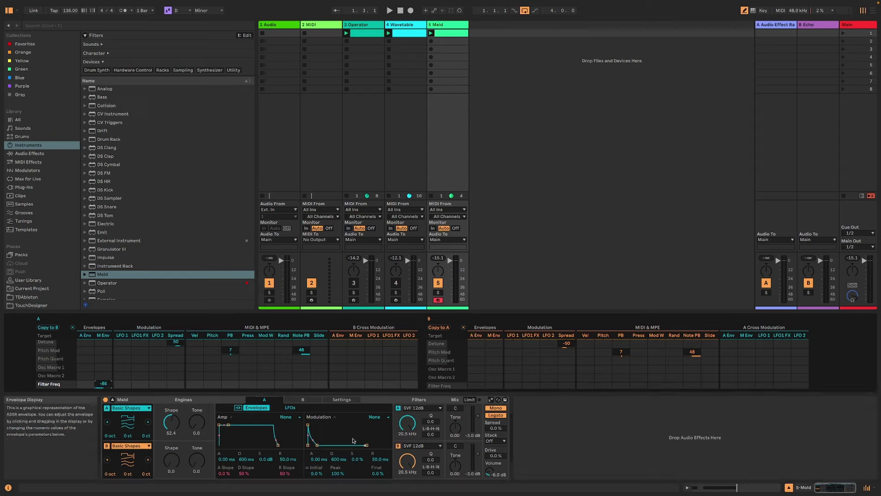
pyautogui.click(407, 422)
pyautogui.press('space')
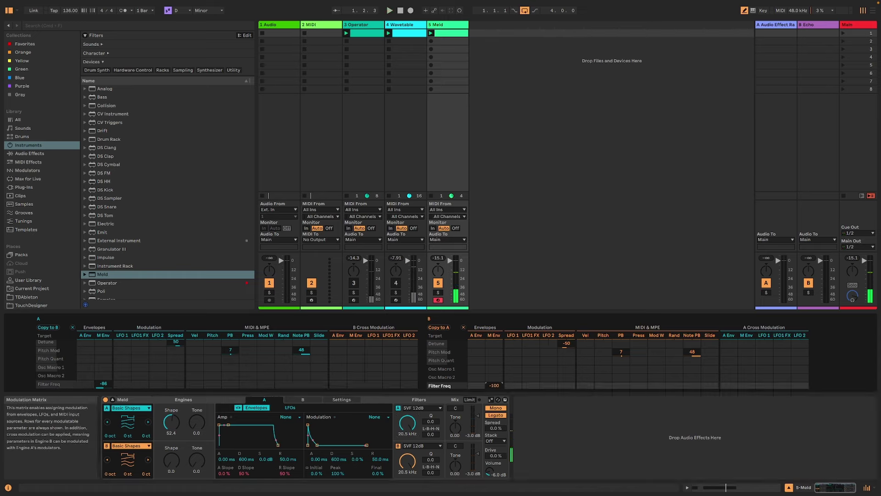
pyautogui.press('space')
pyautogui.moveTo(100, 384); pyautogui.dragTo(100, 394)
pyautogui.press('space')
pyautogui.press('space')
# Raise the filter Q to 26.6 for engine A and 16.4 for engine B, and set engine A's filter type to Comb -
pyautogui.moveTo(430, 425); pyautogui.dragTo(430, 410)
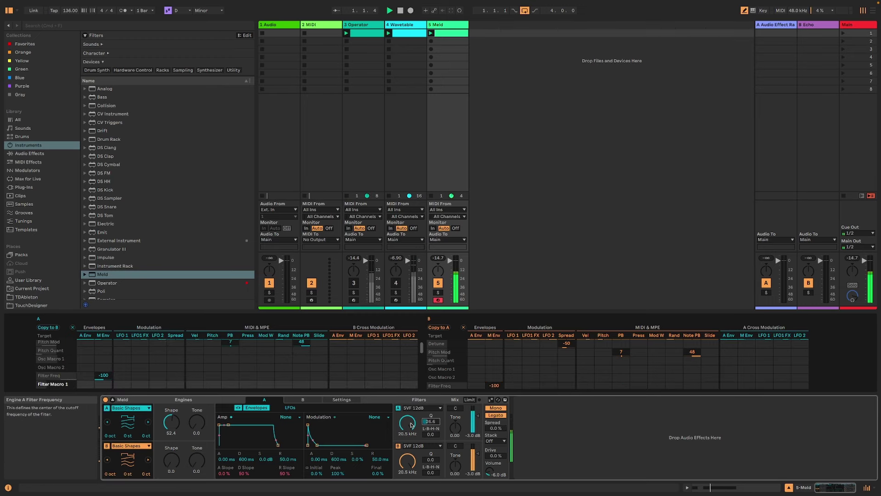
pyautogui.moveTo(426, 456); pyautogui.dragTo(426, 448)
pyautogui.click(421, 409)
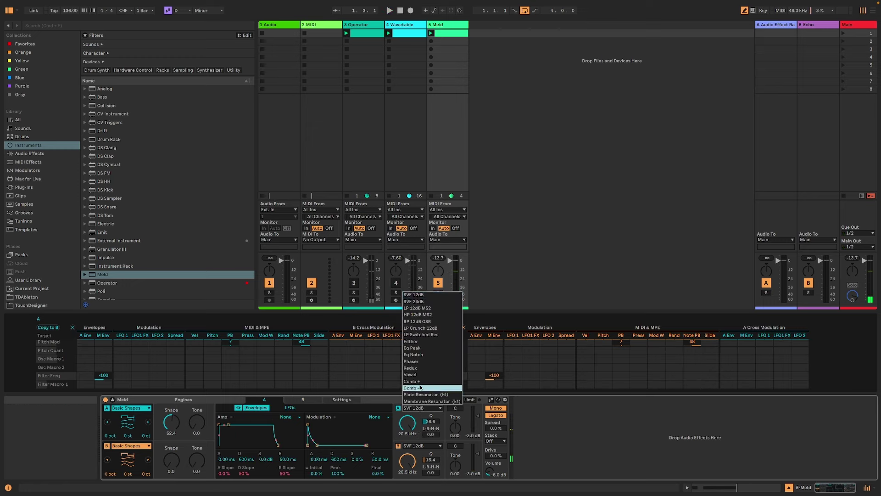
pyautogui.click(425, 388)
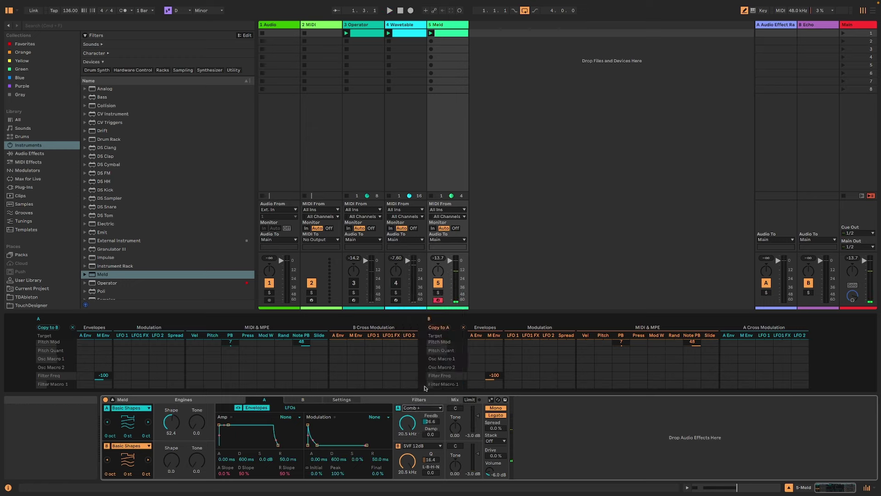
# Set engine B's filter type to Comb - and engine A's to Redux during playback, and raise engine B's pitch to 2 oct
pyautogui.click(423, 446)
pyautogui.click(411, 425)
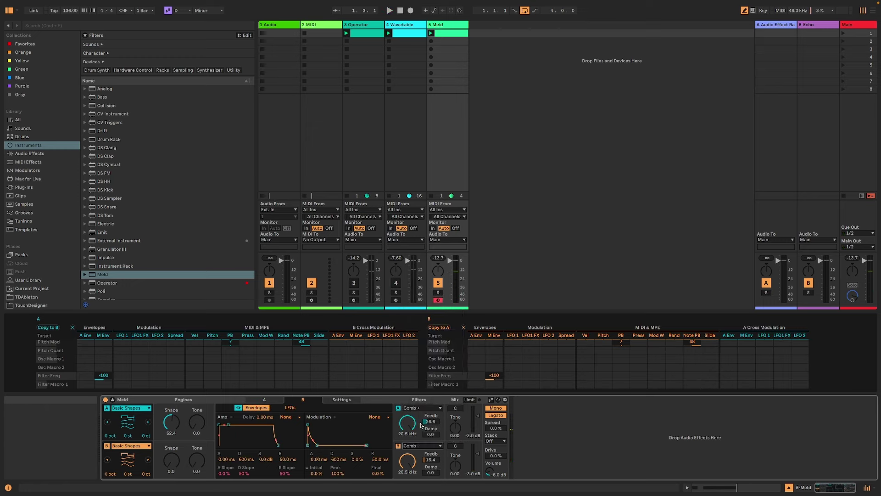
pyautogui.press('space')
pyautogui.click(431, 421)
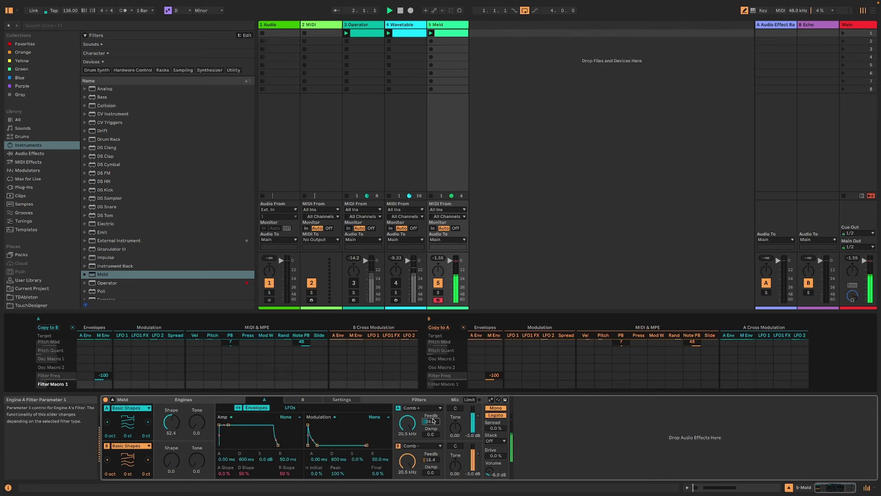
pyautogui.click(424, 407)
pyautogui.click(430, 367)
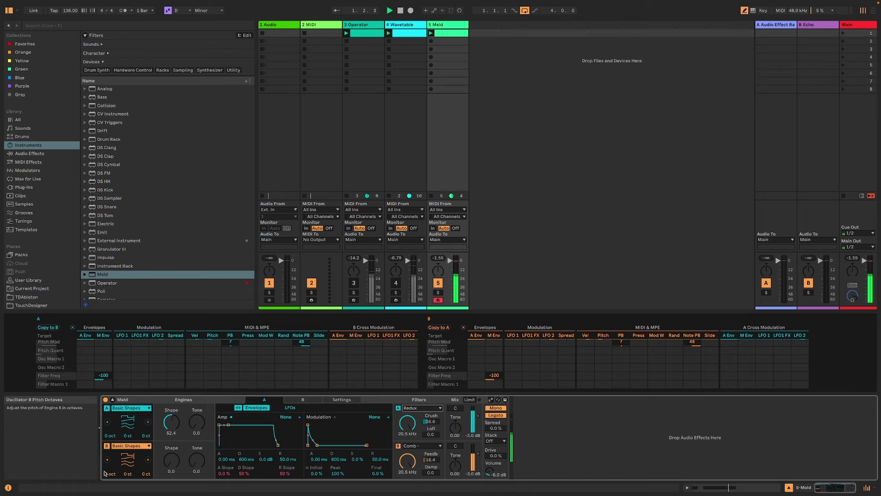
pyautogui.moveTo(111, 474); pyautogui.dragTo(110, 460)
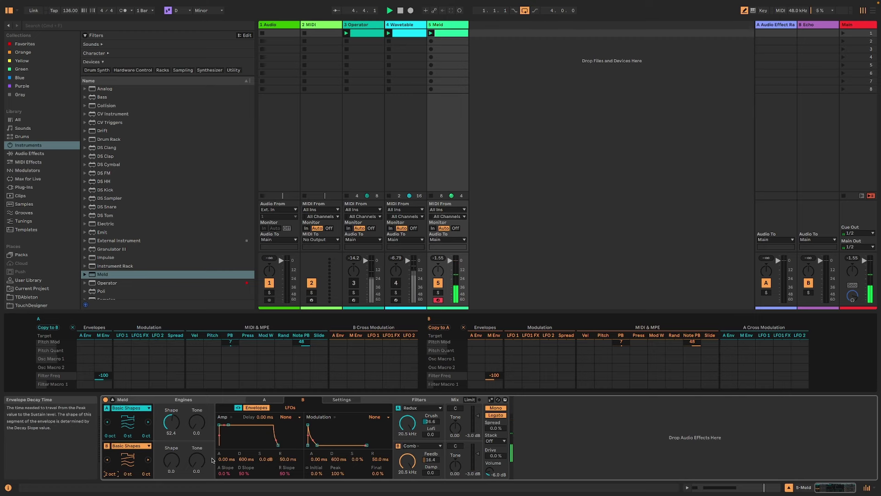
# Draw a D1 note at 1.4.3 in the Meld clip, with the loop ending at bar 2, and play it back
pyautogui.doubleClick(444, 33)
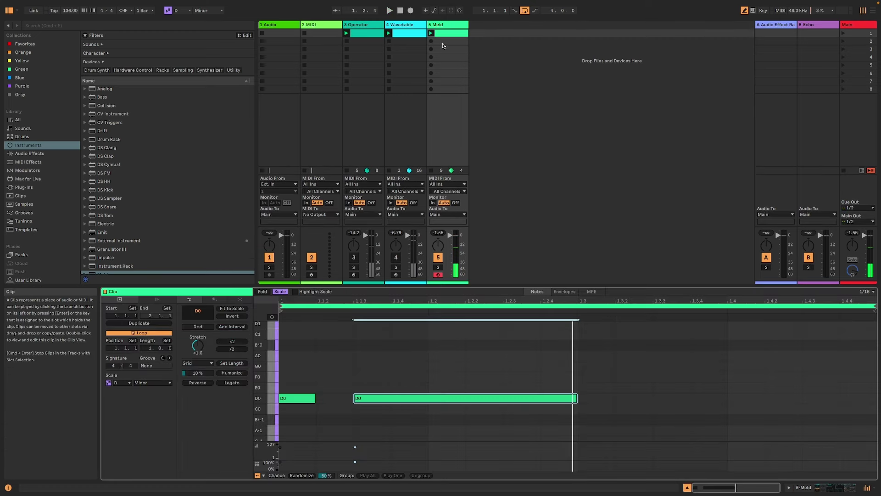
pyautogui.press('space')
pyautogui.click(148, 350)
pyautogui.moveTo(148, 348); pyautogui.dragTo(148, 340)
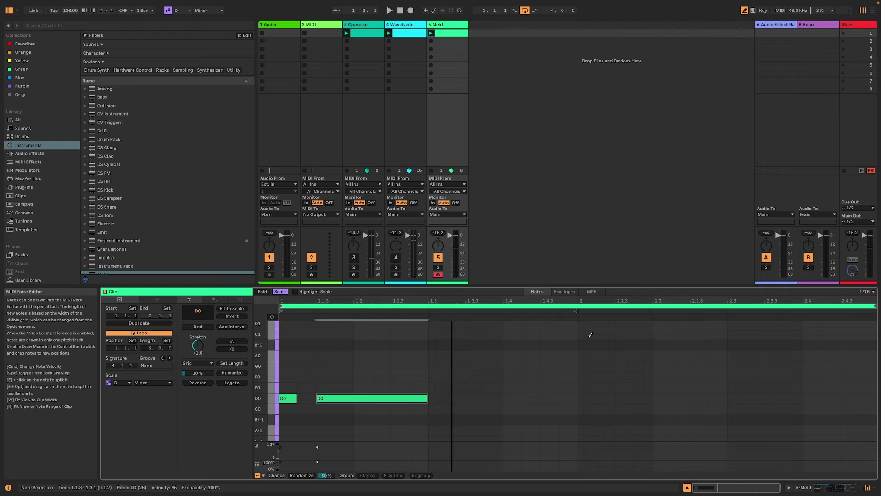
pyautogui.click(559, 323)
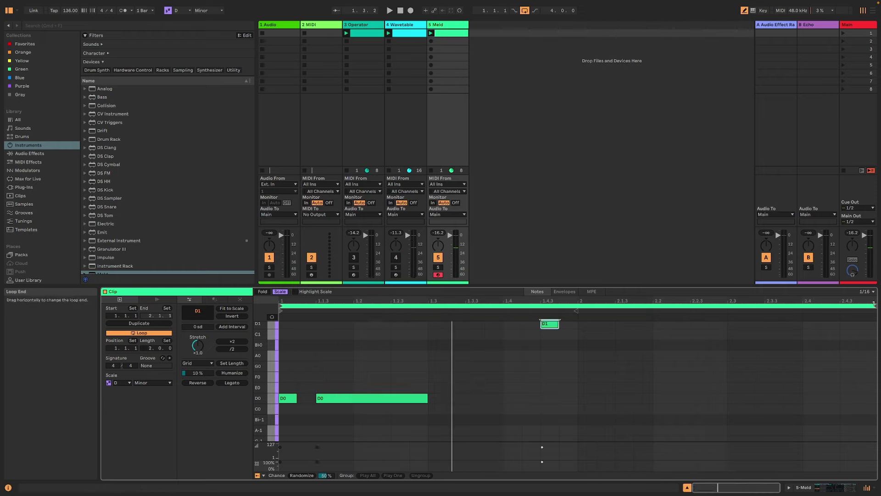
pyautogui.moveTo(876, 306); pyautogui.dragTo(578, 306)
pyautogui.press('space')
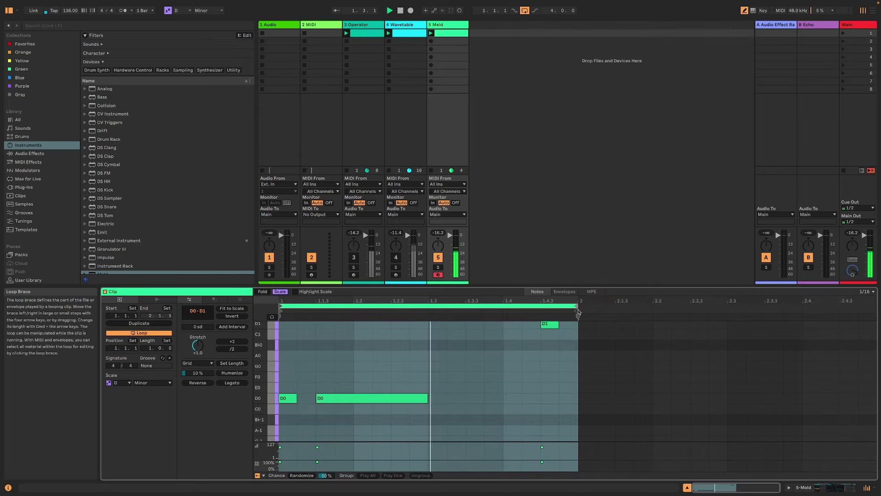
# Try a G0 note from 1.3.4 to 1.4.3 in the Meld clip and delete it
pyautogui.click(500, 365)
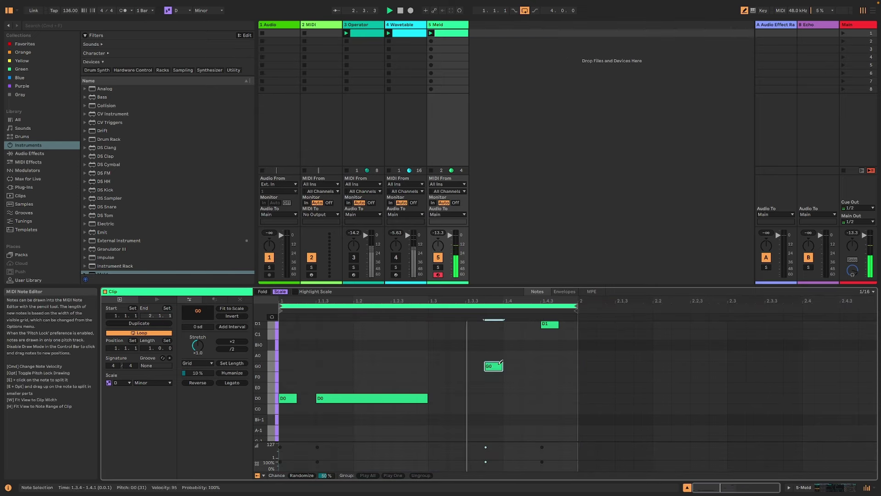
pyautogui.moveTo(503, 363); pyautogui.dragTo(540, 366)
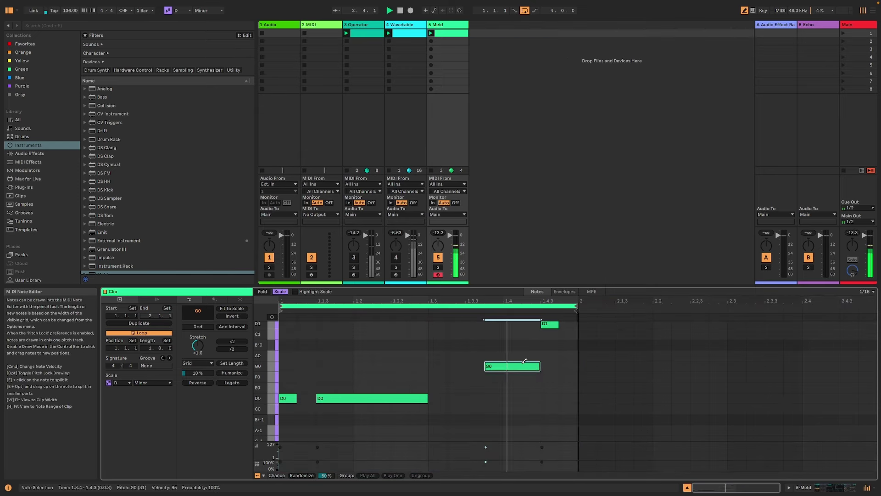
pyautogui.click(488, 363)
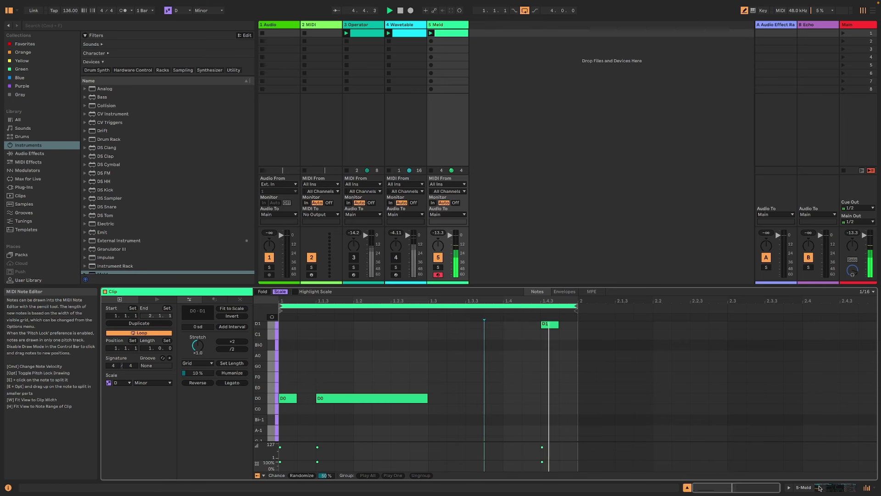
# Shape Meld's amp envelope with a 3.86 s release, a 378 ms decay and a -4.7 dB sustain
pyautogui.click(838, 490)
pyautogui.moveTo(278, 444); pyautogui.dragTo(281, 442)
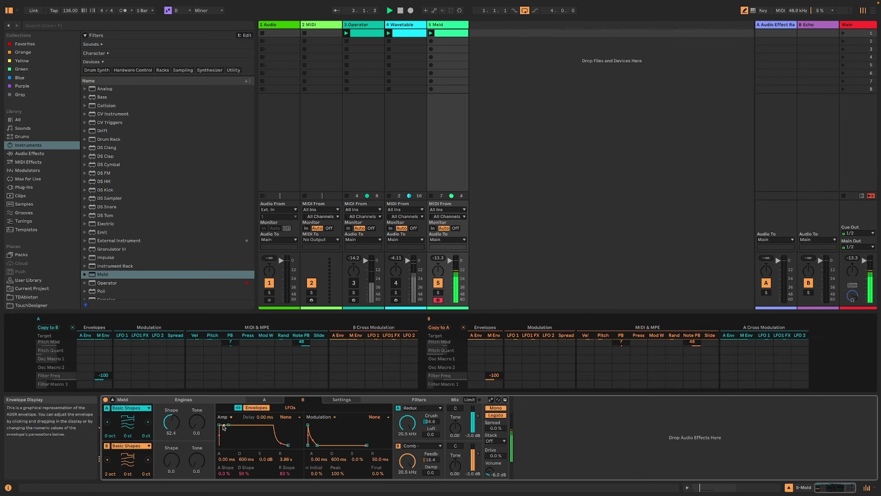
pyautogui.moveTo(228, 425); pyautogui.dragTo(227, 430)
# Lower the filter frequency to 676 Hz for engine A and 1.05 kHz for engine B, and raise engine B's feedback and damping
pyautogui.click(407, 423)
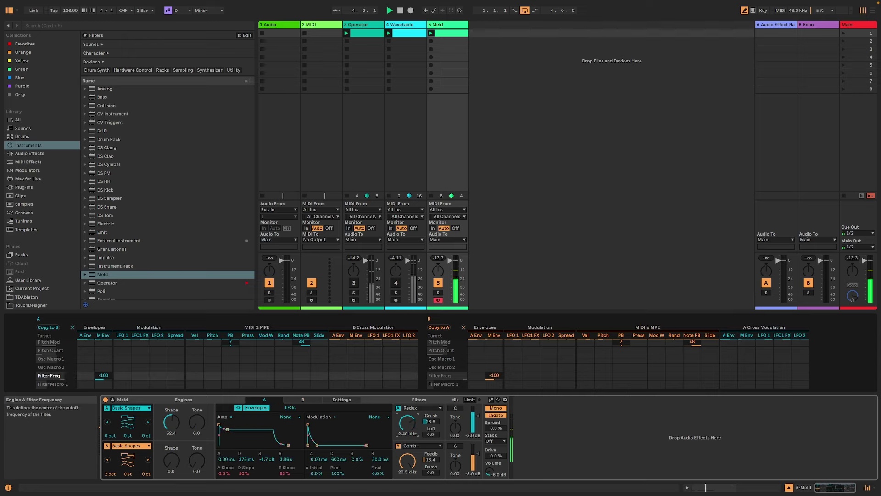
pyautogui.moveTo(408, 460); pyautogui.dragTo(407, 490)
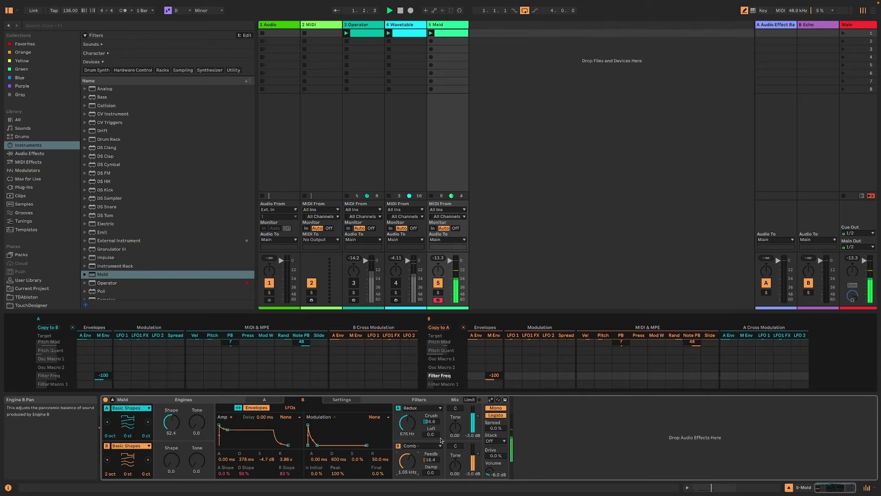
pyautogui.moveTo(430, 434); pyautogui.dragTo(430, 417)
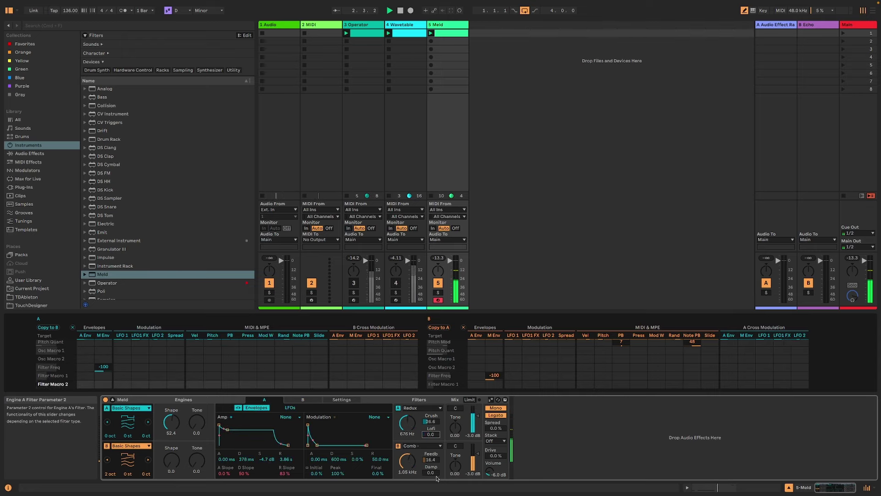
pyautogui.scroll(-1, 444, 381)
pyautogui.moveTo(431, 473)
pyautogui.mouseDown()
pyautogui.moveTo(431, 435)
pyautogui.moveTo(431, 463)
pyautogui.mouseUp()
# Change engine B's filter type to Filther with Q 25.8 and a lower drive, and set both filter frequencies to 8.04 kHz
pyautogui.click(421, 446)
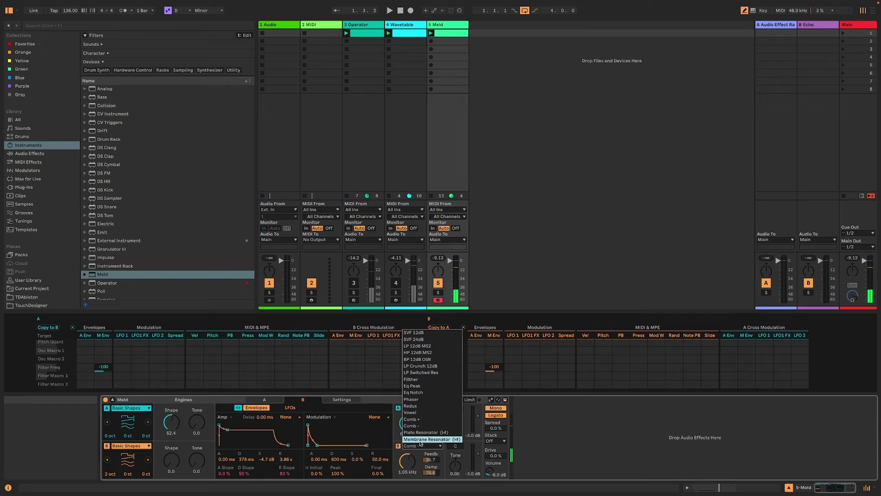
pyautogui.click(432, 380)
pyautogui.press('space')
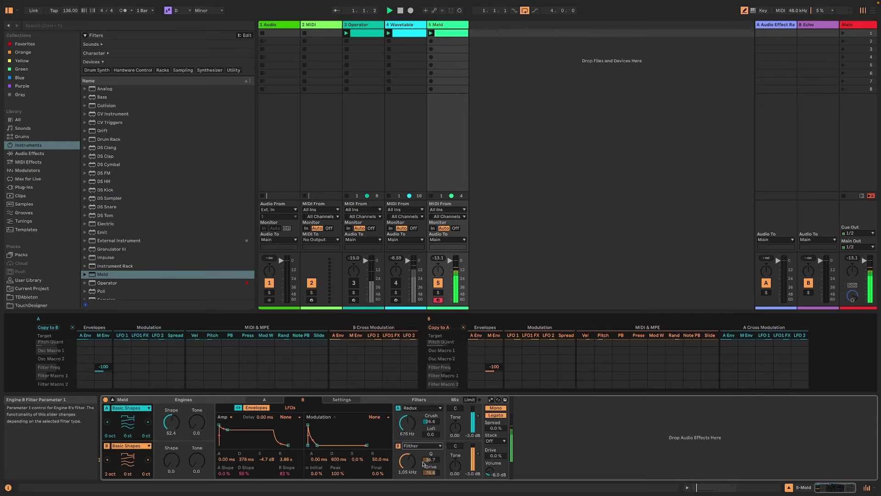
pyautogui.moveTo(431, 472); pyautogui.dragTo(407, 415)
# Try SVF 24dB on engine A's filter, and settle on Membrane Resonator at 238 Hz with Q 10.9
pyautogui.click(426, 408)
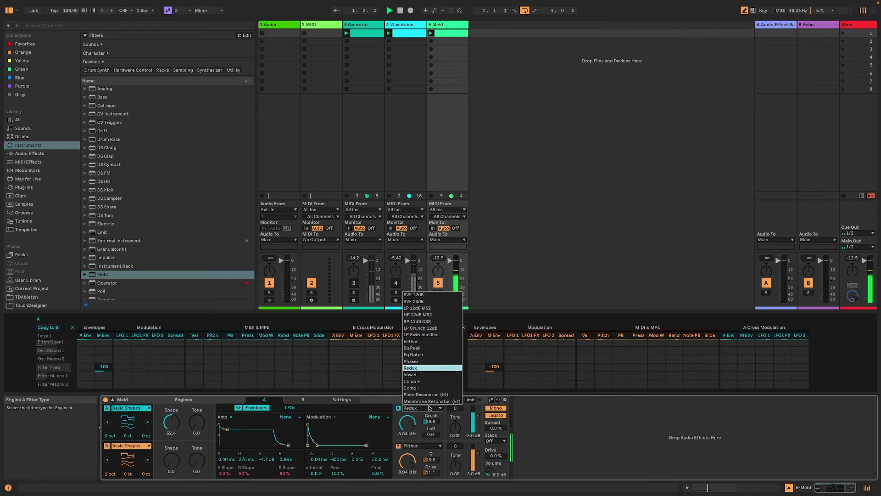
pyautogui.click(426, 302)
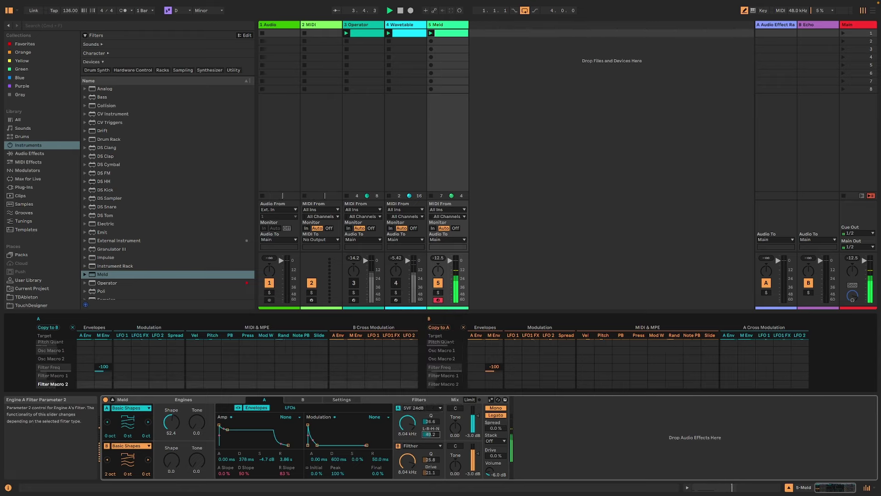
pyautogui.click(424, 408)
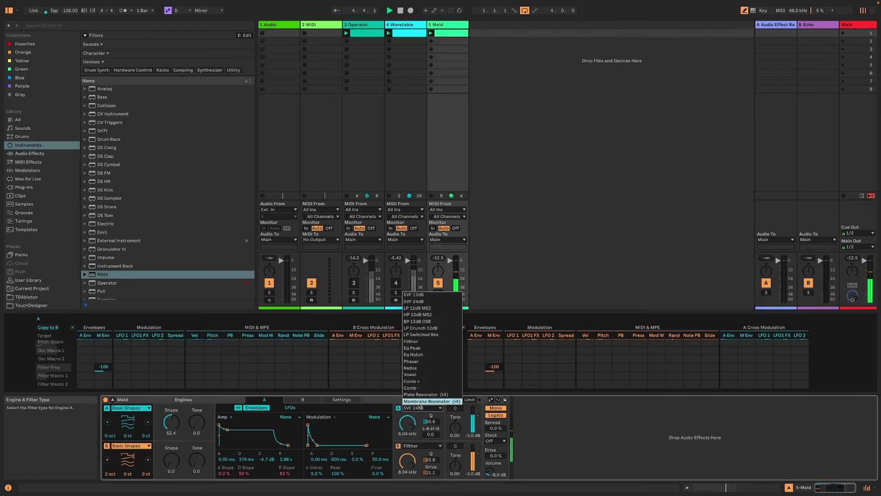
pyautogui.click(441, 401)
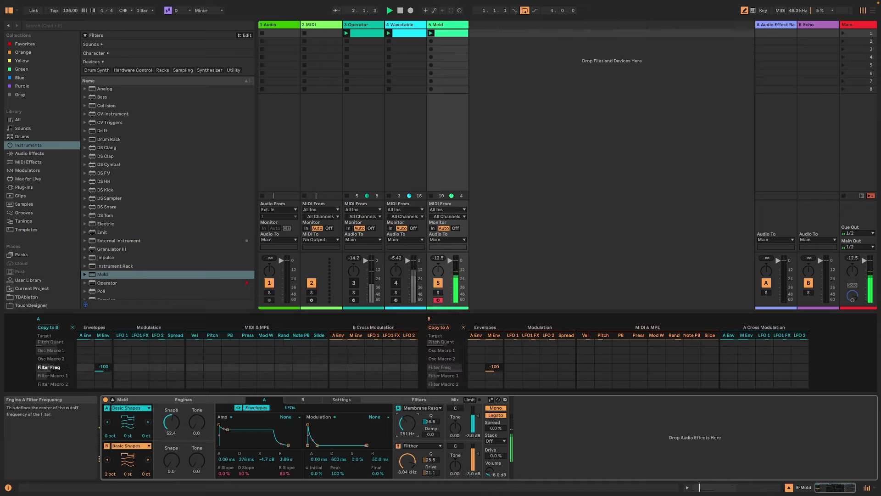
pyautogui.moveTo(407, 423); pyautogui.dragTo(430, 434)
# Set the amp envelope to a 1.78 s decay and -18 dB sustain, and return engine B's pitch to 0 oct
pyautogui.moveTo(224, 428); pyautogui.dragTo(232, 438)
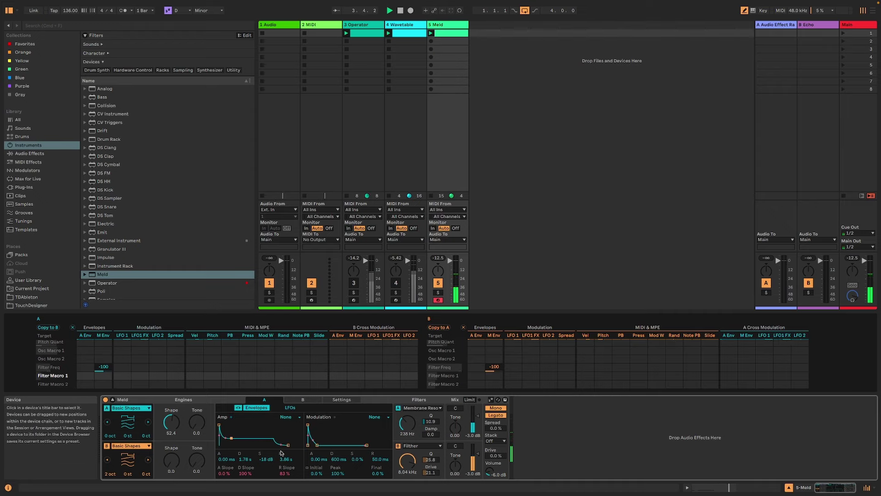
pyautogui.click(109, 472)
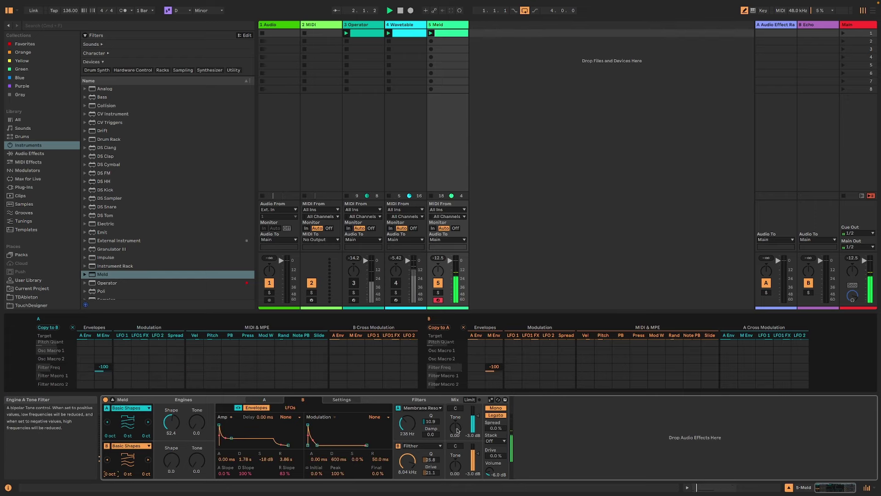
# Delete the D0 note at 1.1.1 in the Meld clip and hide the mixer
pyautogui.hotkey('shift', 'Tab')
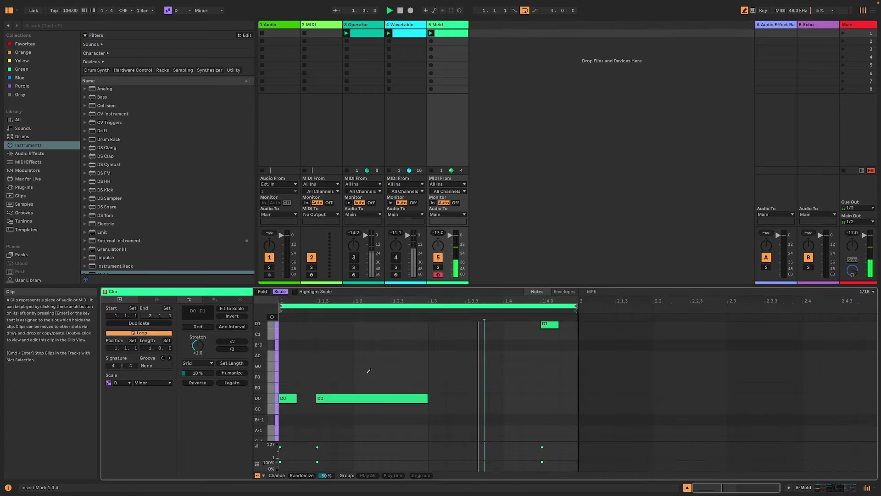
pyautogui.click(287, 397)
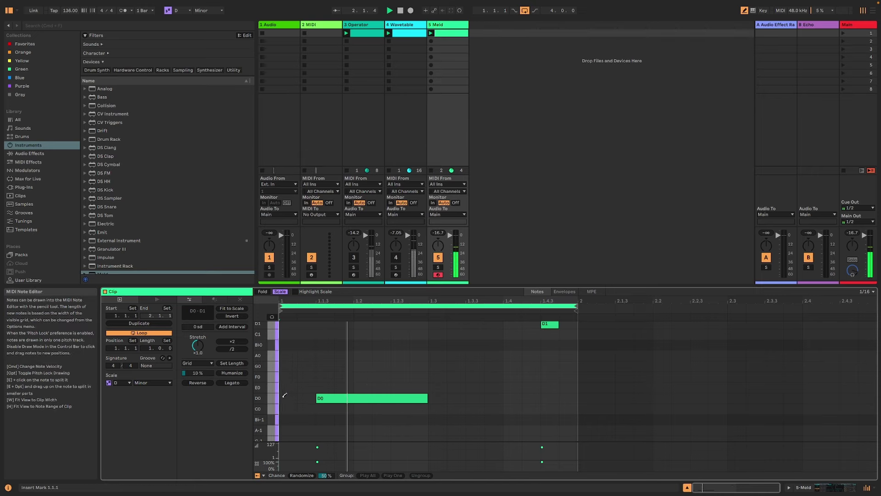
pyautogui.click(866, 487)
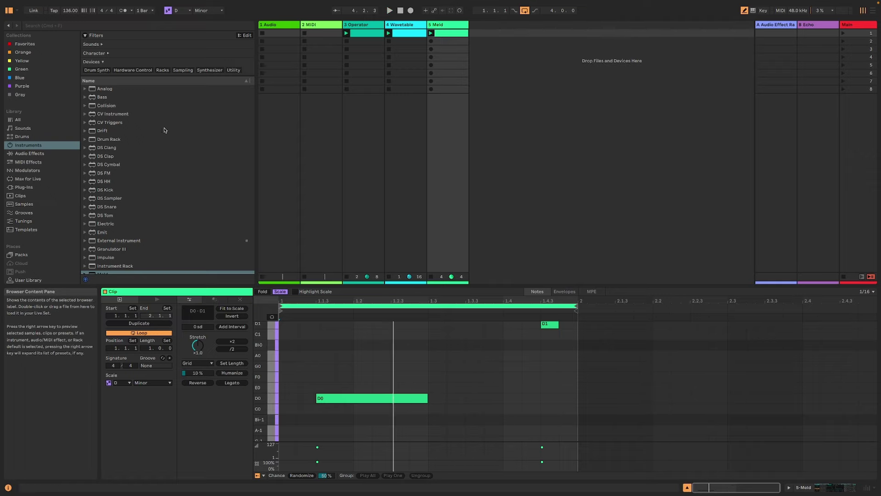
# Load Roar from the distortion audio effects onto the Meld track
pyautogui.click(29, 153)
pyautogui.click(150, 52)
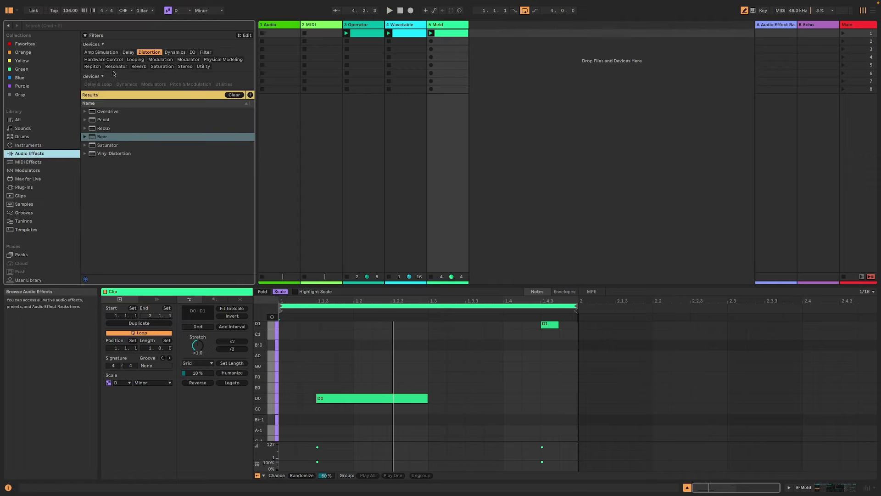
pyautogui.doubleClick(110, 136)
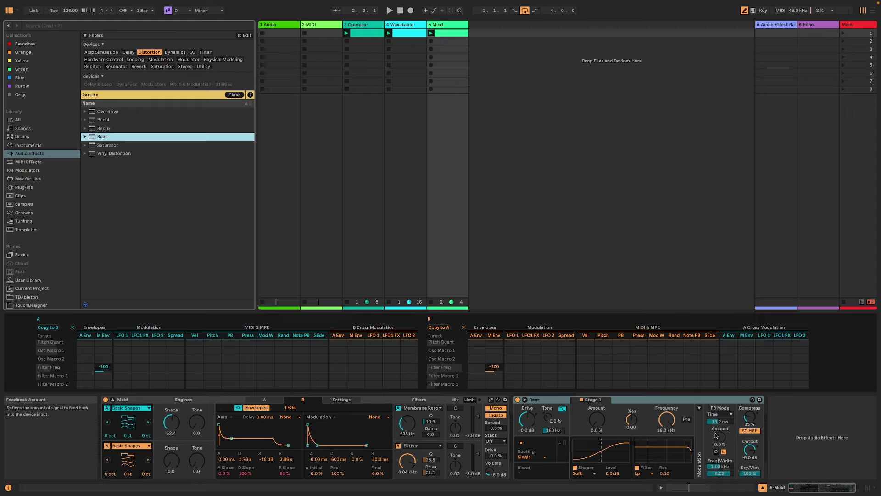
# Raise Roar's feedback amount, set its shaper amount to 12 %, and shorten the feedback time to 1.09 ms
pyautogui.click(716, 435)
pyautogui.moveTo(720, 437); pyautogui.dragTo(720, 390)
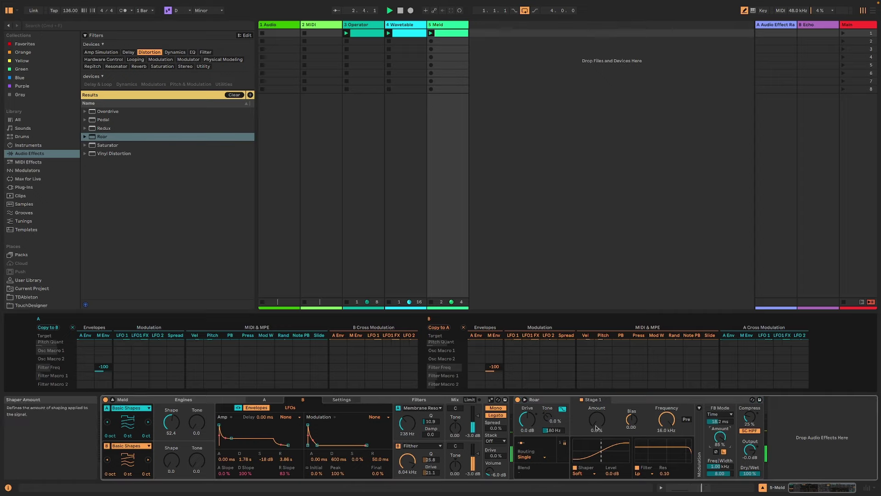
pyautogui.moveTo(595, 426); pyautogui.dragTo(595, 422)
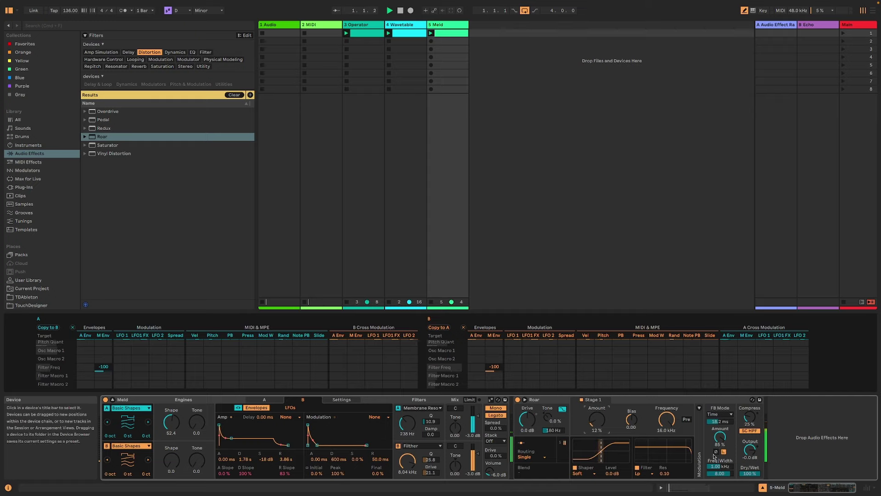
pyautogui.moveTo(719, 421)
pyautogui.mouseDown()
pyautogui.moveTo(720, 429)
pyautogui.moveTo(720, 413)
pyautogui.moveTo(720, 424)
pyautogui.mouseUp()
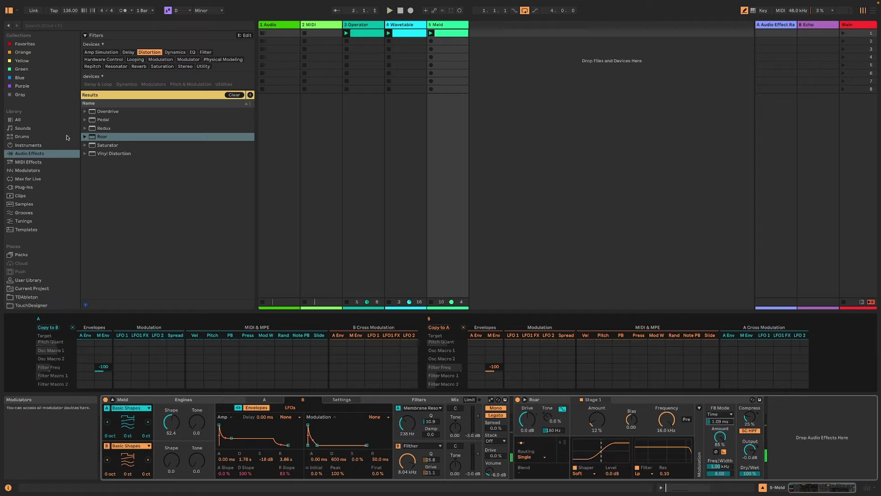
# Add an LFO modulator after Roar and map it to Roar's feedback amount
pyautogui.click(28, 170)
pyautogui.click(100, 78)
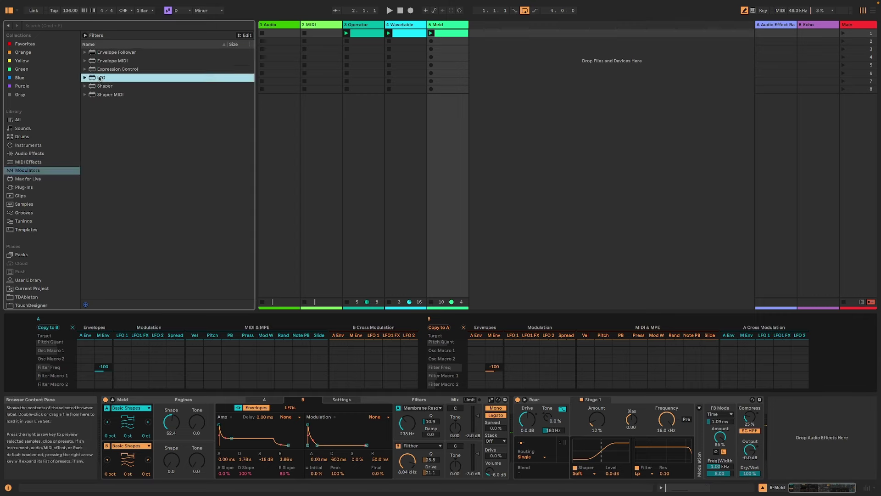
pyautogui.press('Return')
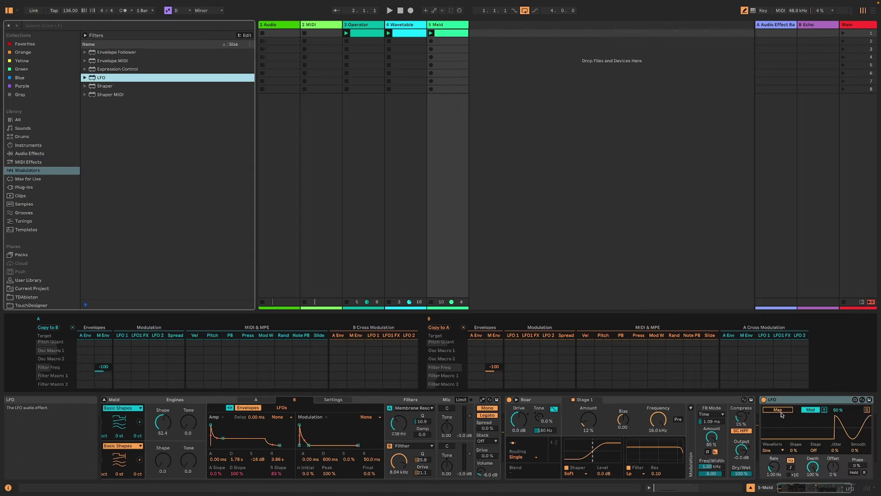
pyautogui.click(766, 408)
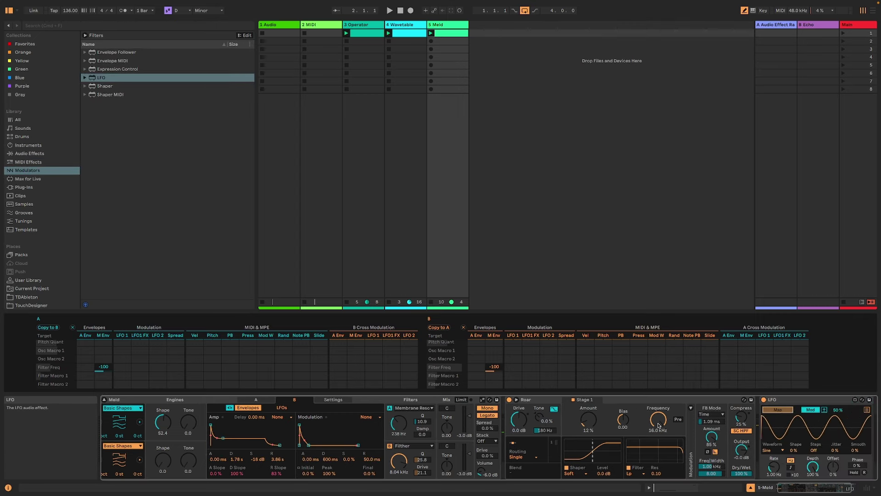
pyautogui.click(711, 437)
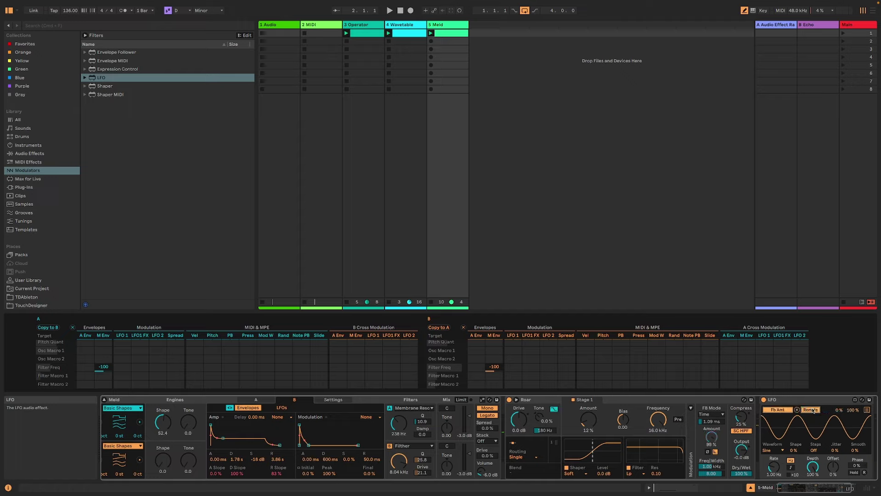
# Set the feedback amount LFO's rate to 0.16 Hz and duplicate it as a 0.46 Hz LFO mapped to Roar's feedback time
pyautogui.press('space')
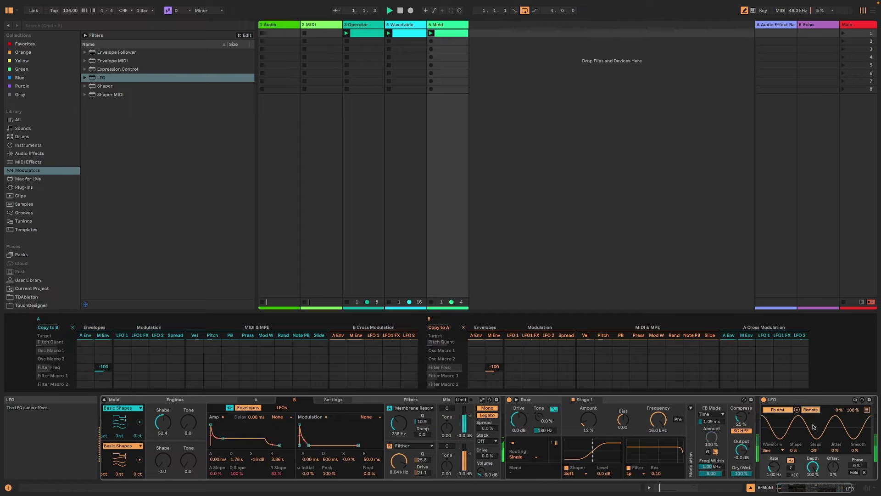
pyautogui.moveTo(774, 466); pyautogui.dragTo(774, 490)
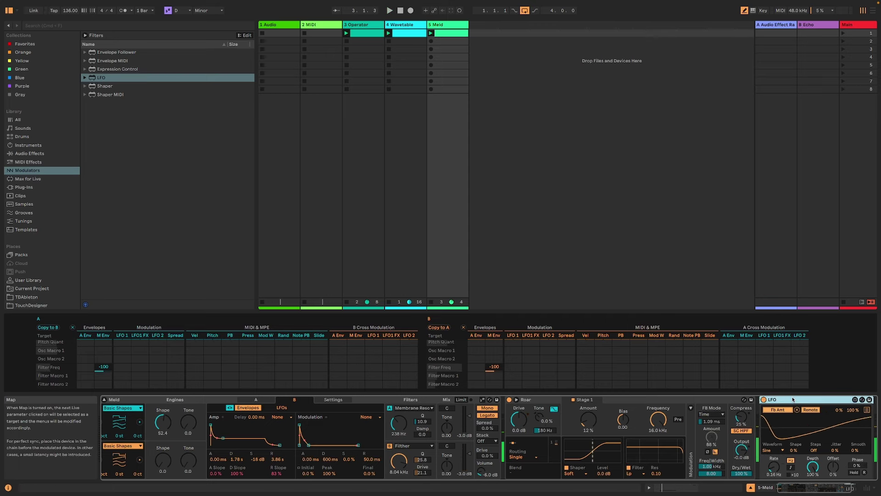
pyautogui.press('super+d')
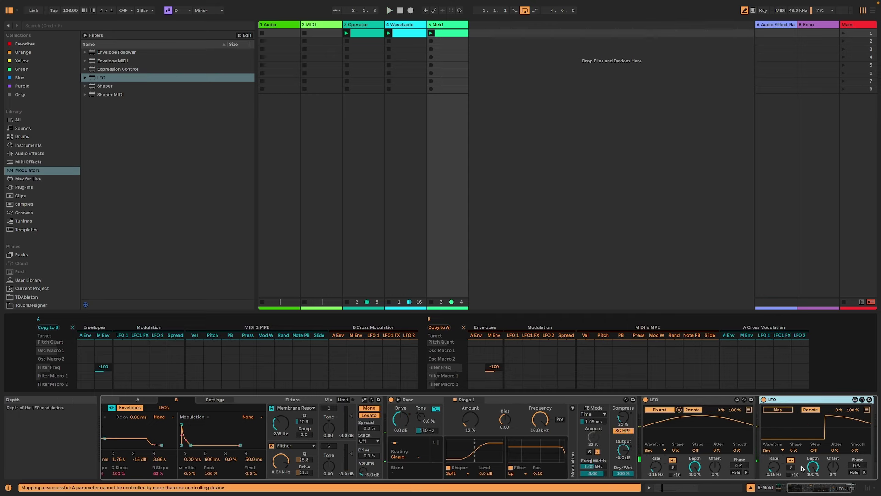
pyautogui.click(773, 466)
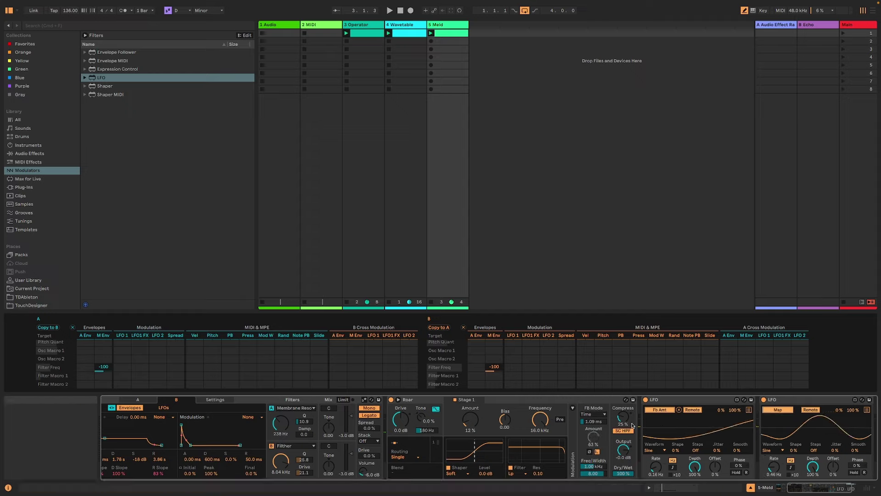
pyautogui.click(600, 423)
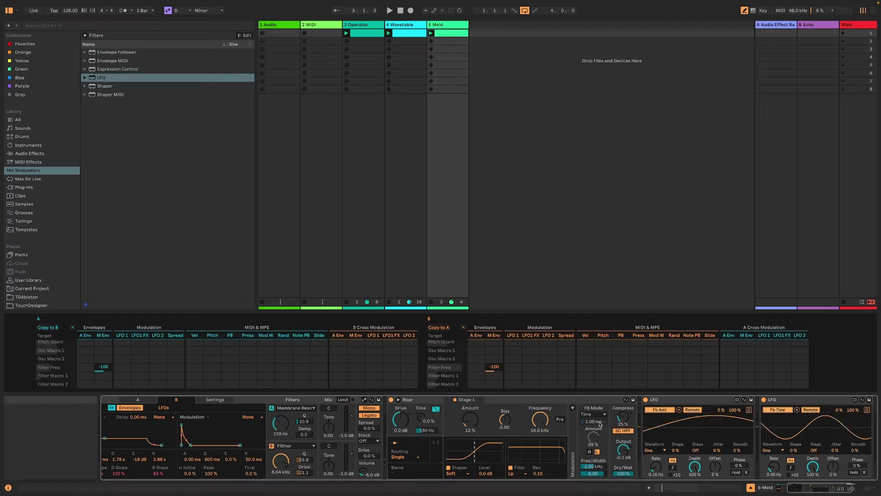
# Set the feedback time LFO's waveform to Down and the feedback amount LFO's waveform to Triangle
pyautogui.click(775, 449)
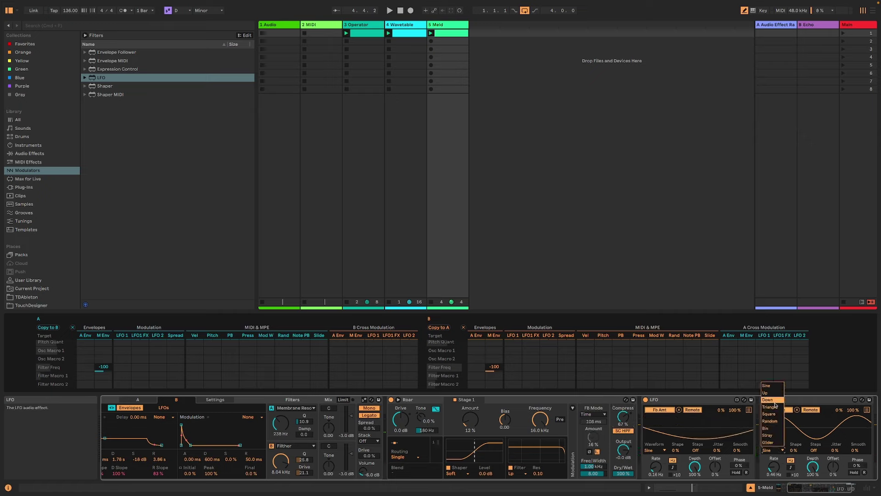
pyautogui.click(775, 403)
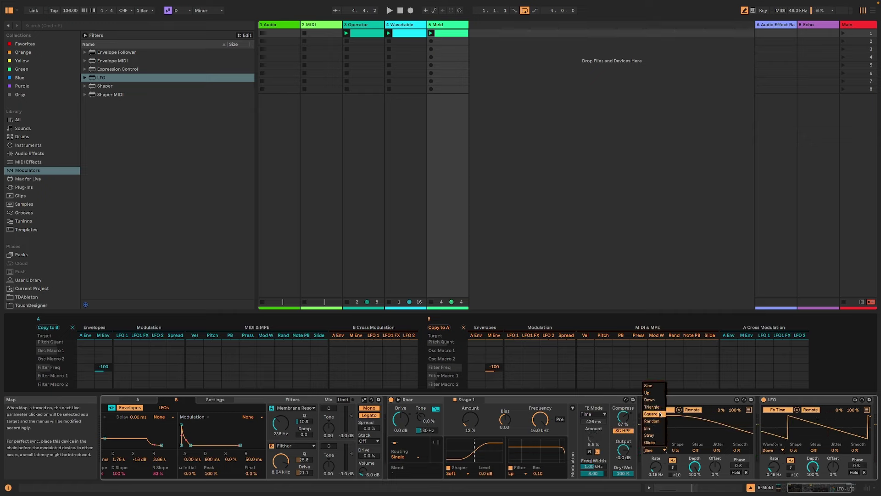
pyautogui.click(659, 407)
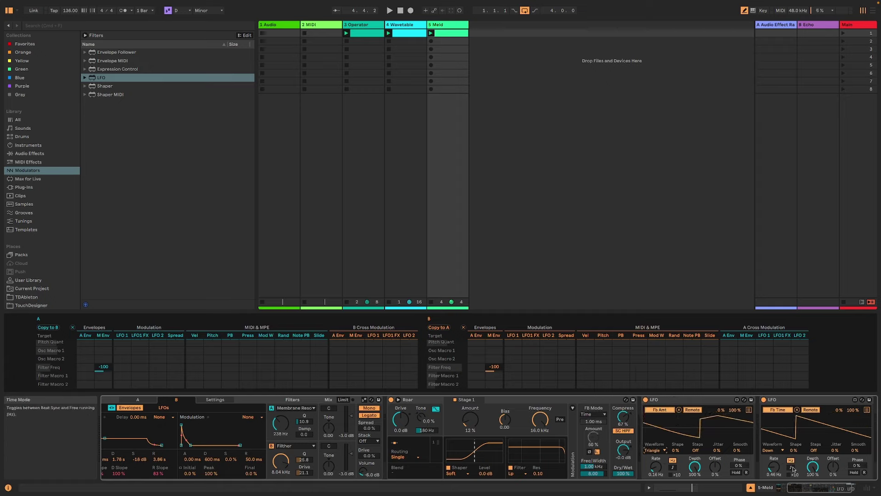
# Sync both LFOs to the tempo and set the feedback time LFO's rate to 1/6
pyautogui.click(791, 468)
pyautogui.click(671, 468)
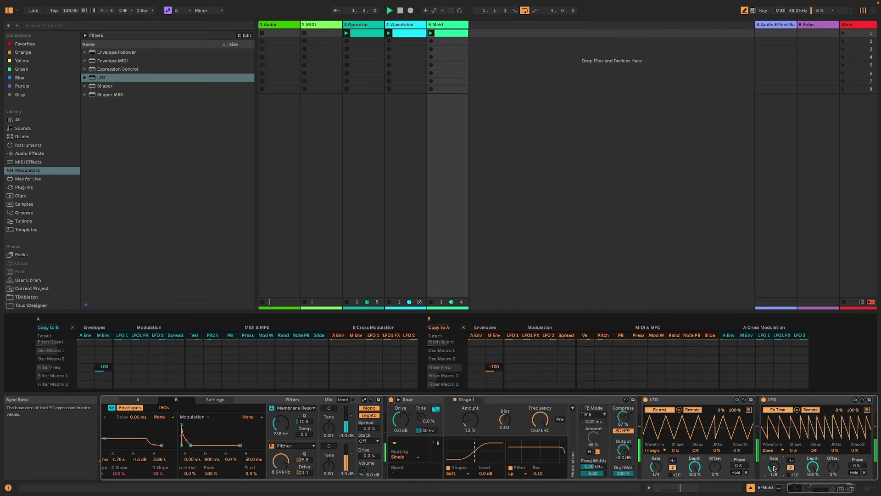
pyautogui.moveTo(774, 468); pyautogui.dragTo(774, 473)
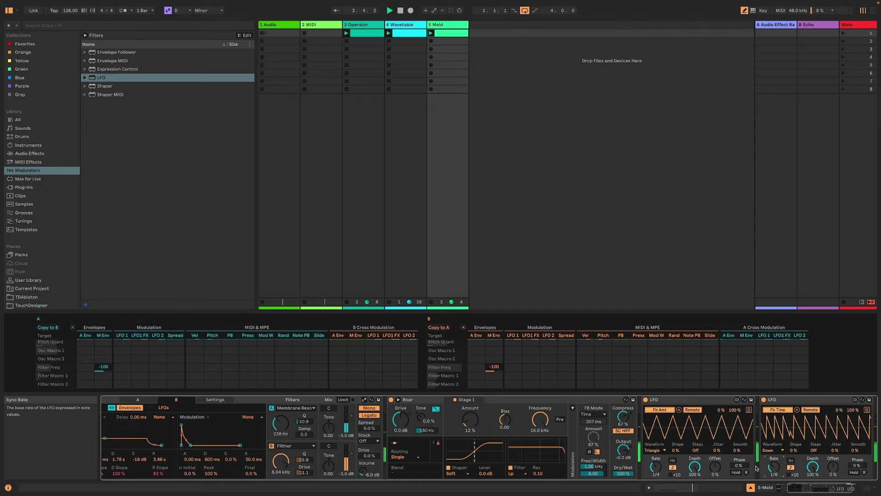
# Reduce the feedback amount LFO's depth to 10.2 %, raise its offset, and lower Roar's dry/wet mix to 50 %
pyautogui.moveTo(695, 466); pyautogui.dragTo(715, 438)
pyautogui.moveTo(690, 468); pyautogui.dragTo(715, 488)
pyautogui.moveTo(626, 475); pyautogui.dragTo(626, 489)
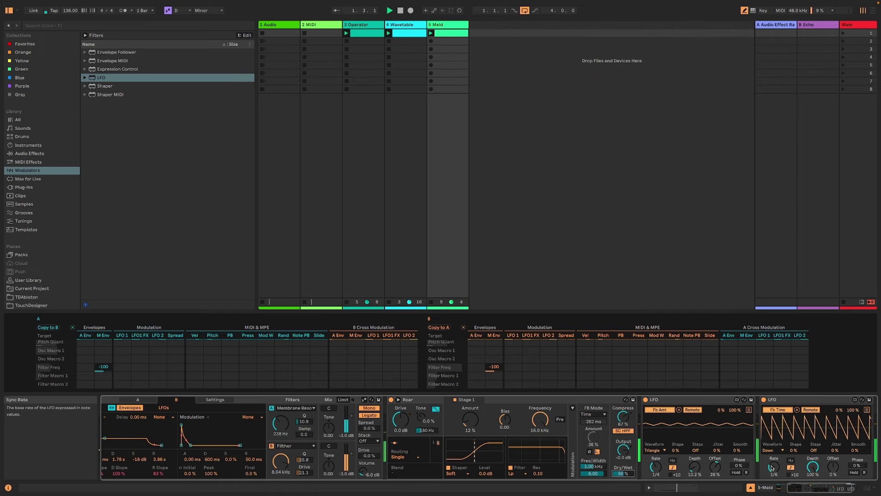
# Set the feedback time LFO's depth to 75.6 % and rate to 2, and readjust Roar's dry/wet mix
pyautogui.moveTo(772, 467); pyautogui.dragTo(813, 489)
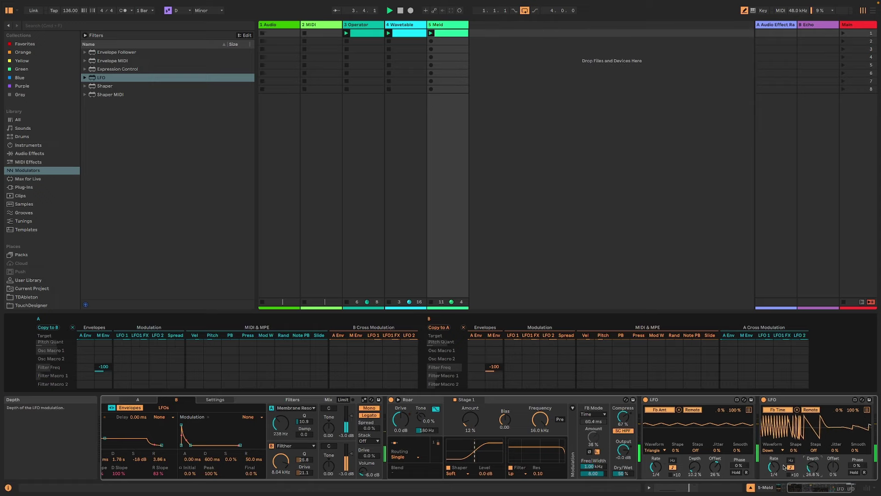
pyautogui.moveTo(774, 467); pyautogui.dragTo(813, 460)
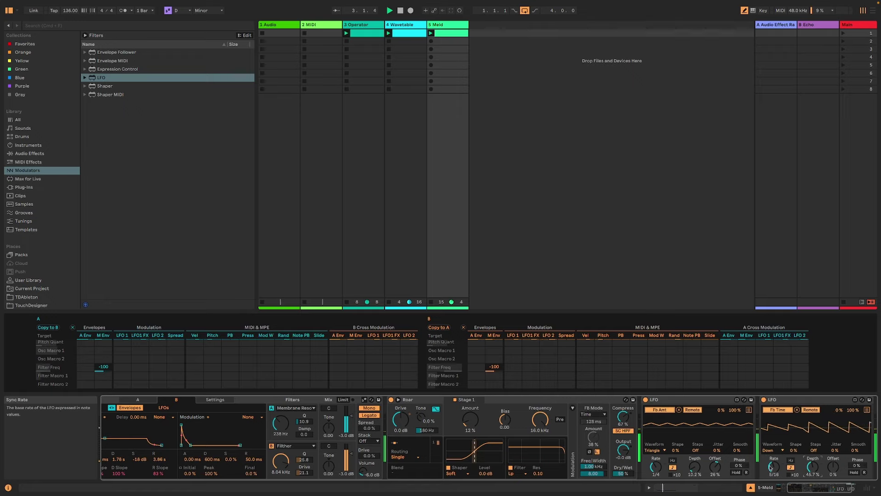
pyautogui.moveTo(813, 467); pyautogui.dragTo(813, 466)
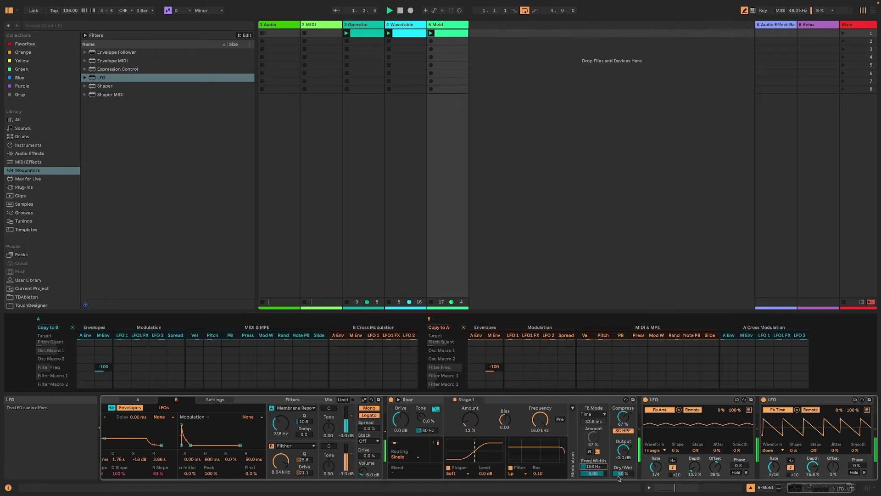
pyautogui.moveTo(623, 473); pyautogui.dragTo(623, 454)
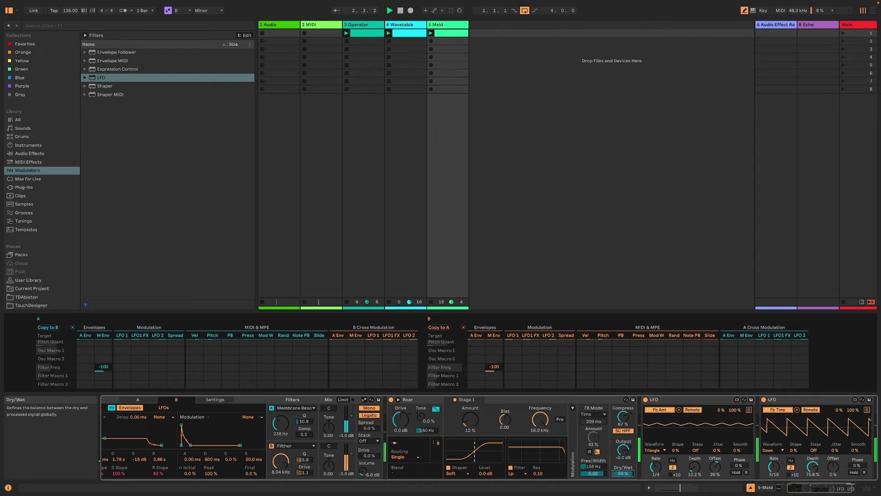
pyautogui.moveTo(775, 473); pyautogui.dragTo(775, 468)
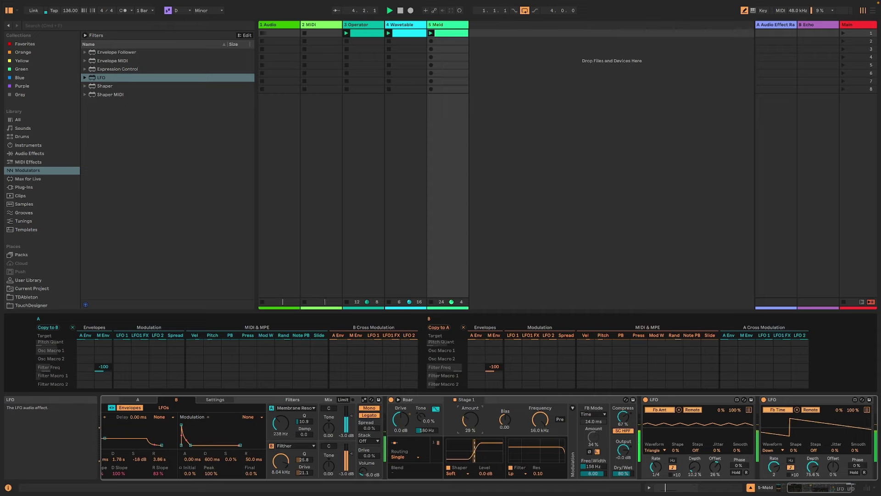
# Switch Roar's routing to Serial, set its drive to -2.7 dB, and raise its compression to 75 %
pyautogui.click(399, 457)
pyautogui.click(406, 425)
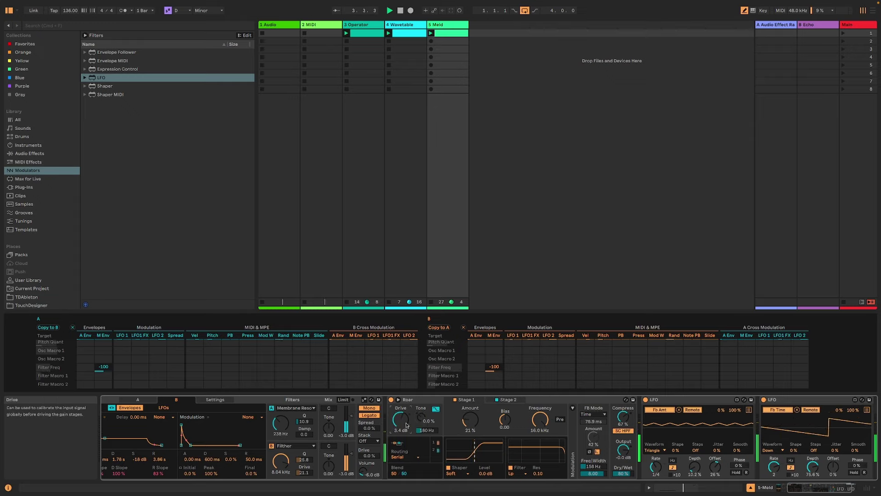
pyautogui.moveTo(407, 426); pyautogui.dragTo(406, 440)
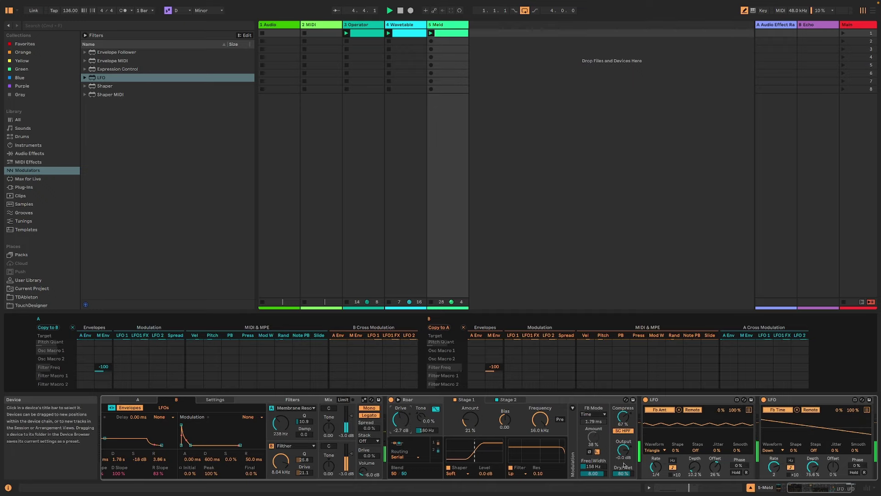
pyautogui.moveTo(623, 424); pyautogui.dragTo(623, 417)
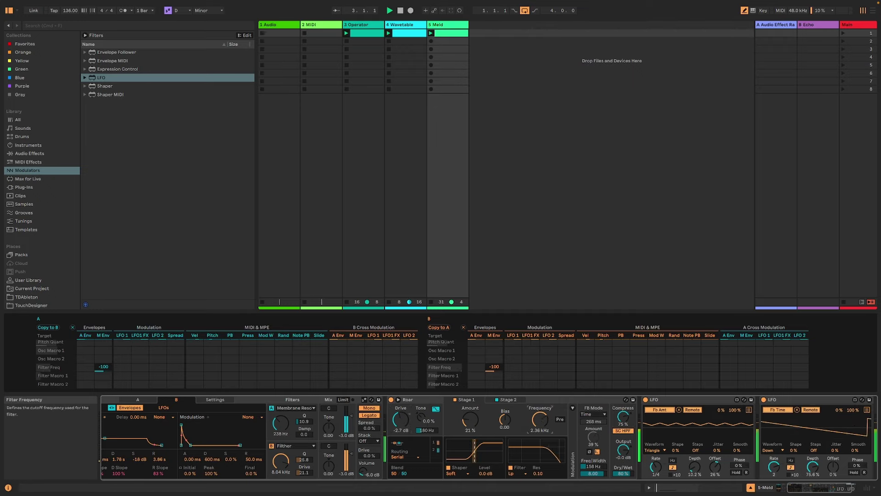
# Open Roar's Stage 1 filter to 20.0 kHz and use a Tri Fold shaper with 26 % amount and 0.59 bias
pyautogui.moveTo(531, 423); pyautogui.dragTo(470, 415)
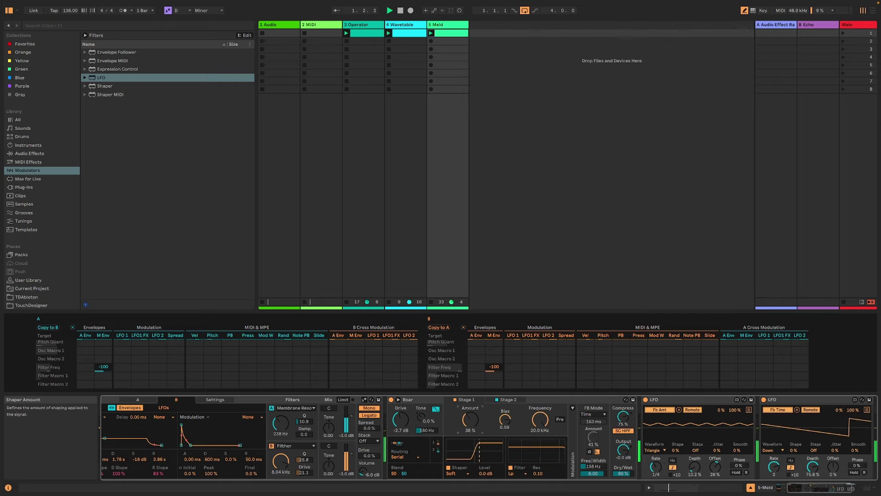
pyautogui.click(454, 473)
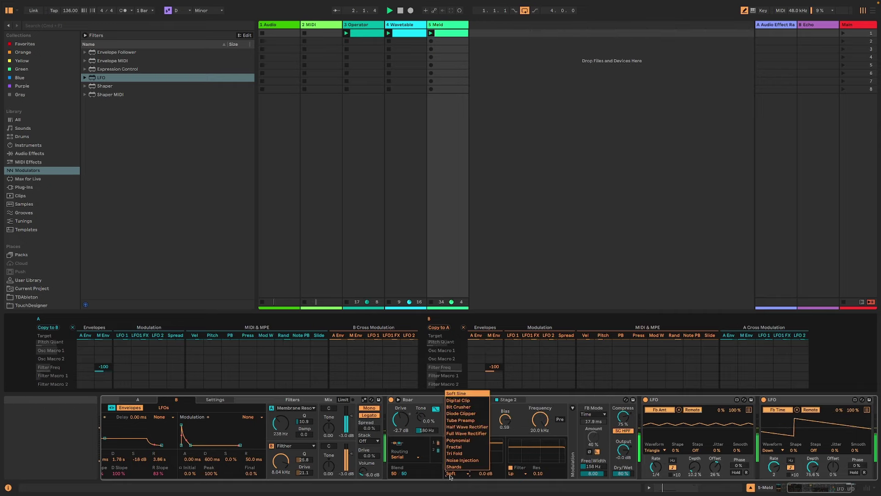
pyautogui.click(454, 453)
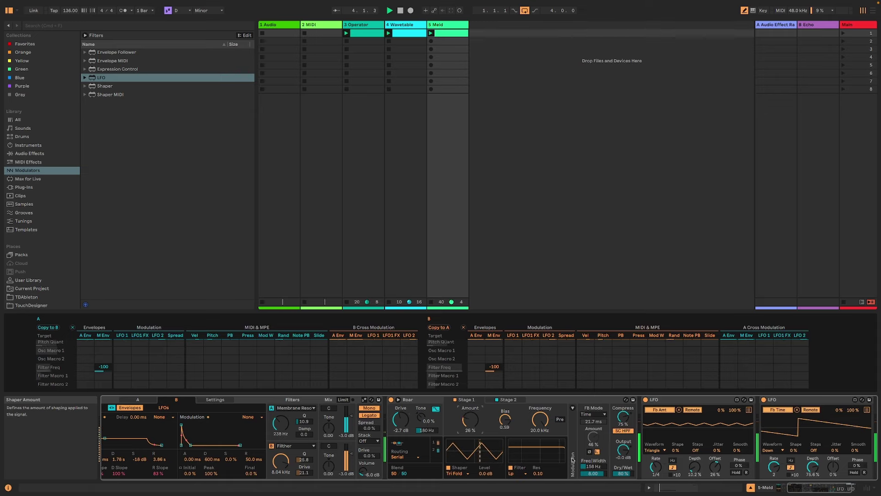
# Load Auto Filter from the filter audio effects at the end of the Meld track's device chain
pyautogui.moveTo(795, 487); pyautogui.dragTo(808, 487)
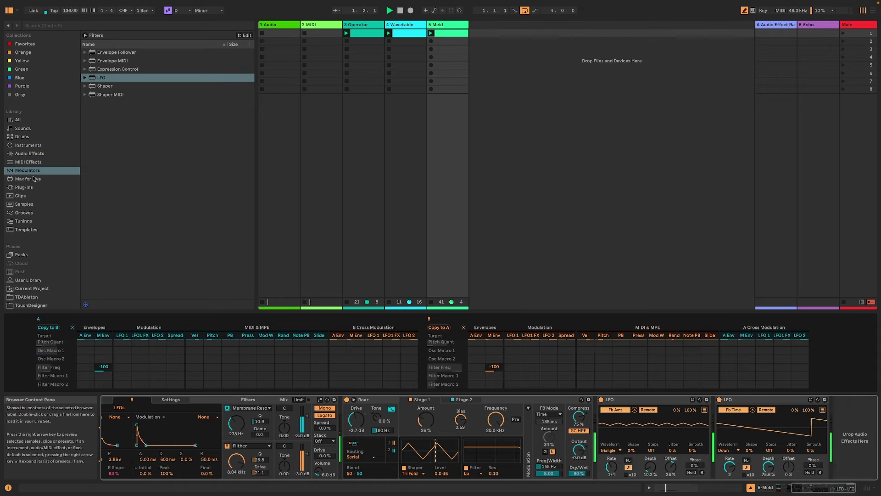
pyautogui.click(31, 155)
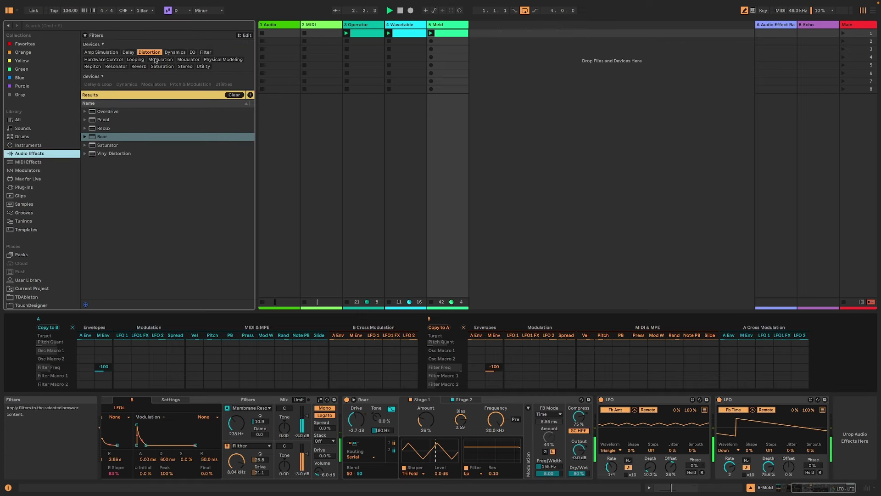
pyautogui.click(205, 52)
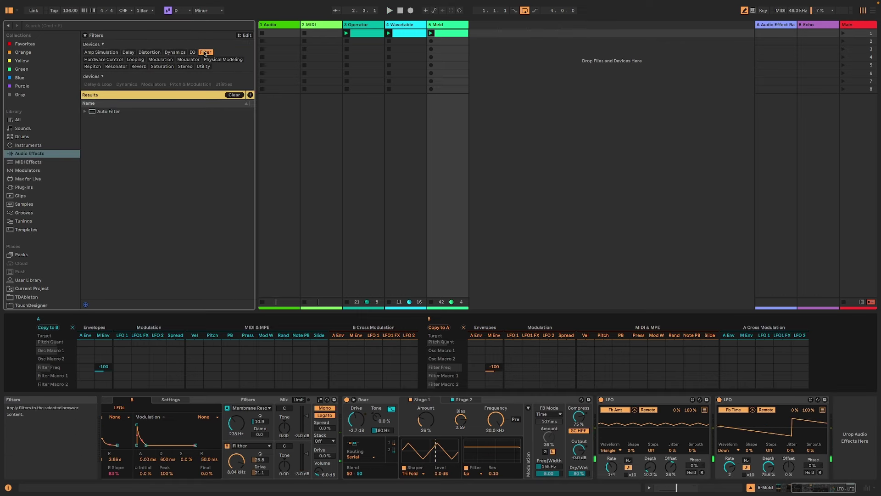
pyautogui.doubleClick(109, 111)
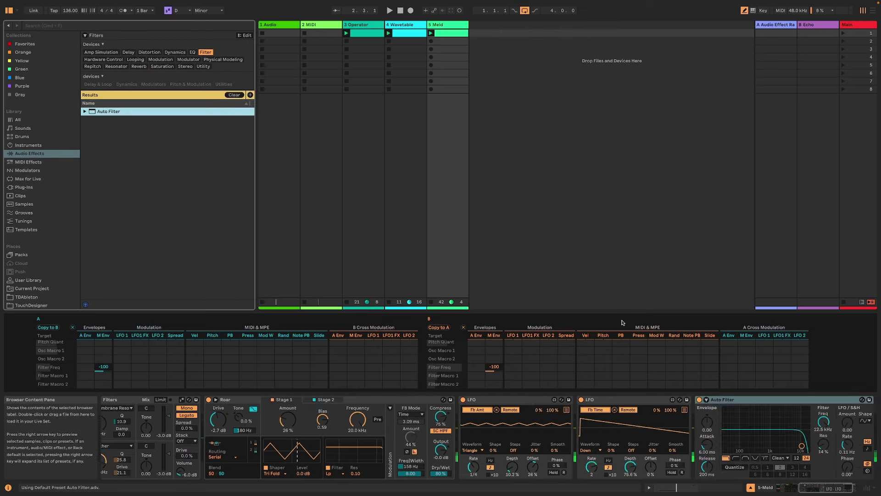
# Give Auto Filter a tempo-synced sawtooth LFO with an amount of 24.8 and set the filter cutoff to 1.57 kHz
pyautogui.click(864, 420)
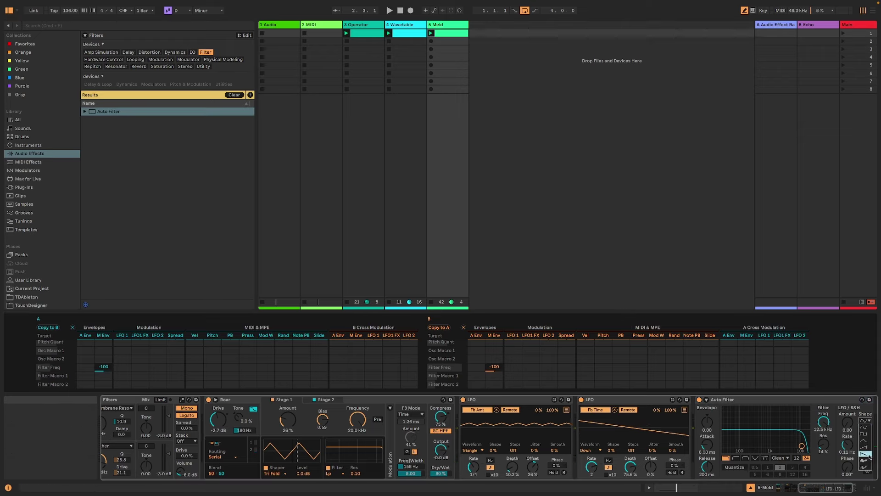
pyautogui.click(867, 448)
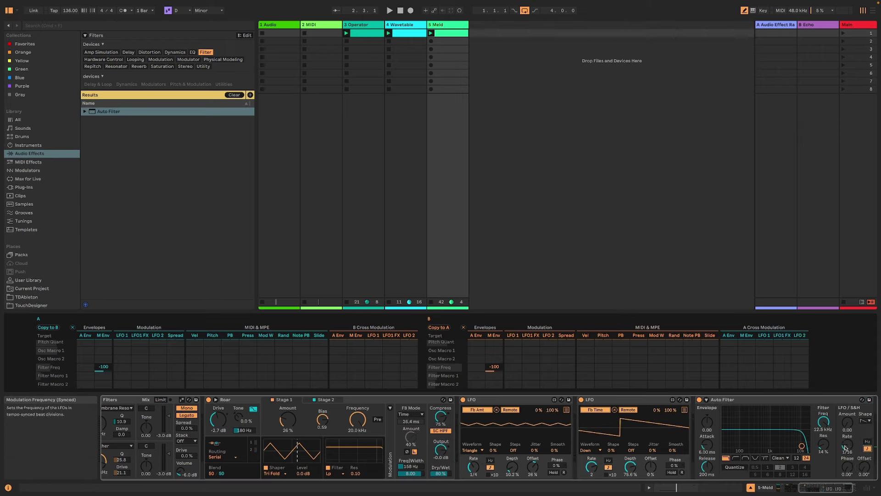
pyautogui.press('space')
pyautogui.moveTo(847, 421)
pyautogui.mouseDown()
pyautogui.moveTo(847, 408)
pyautogui.moveTo(824, 433)
pyautogui.moveTo(823, 450)
pyautogui.moveTo(828, 429)
pyautogui.moveTo(847, 421)
pyautogui.mouseUp()
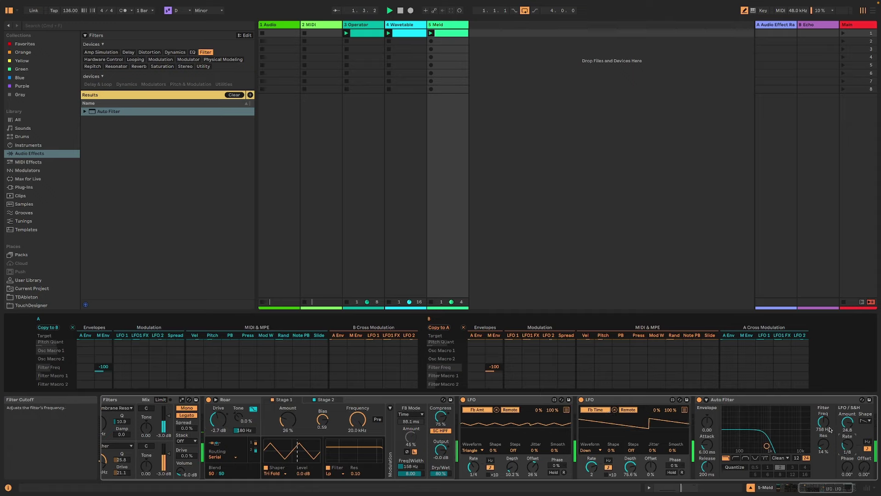
pyautogui.moveTo(834, 439); pyautogui.dragTo(834, 435)
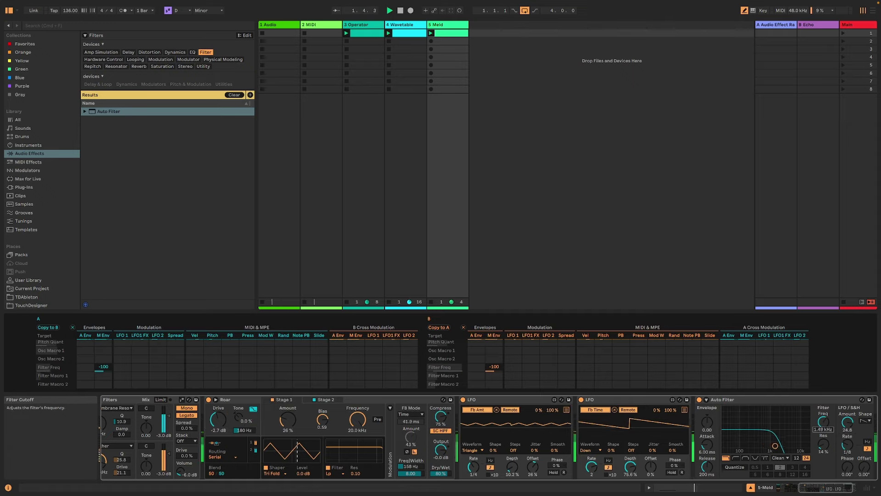
# Set Auto Filter's LFO rate to 3/16 and shape its curve to a 1.91 kHz cutoff with about 28 % resonance
pyautogui.click(846, 446)
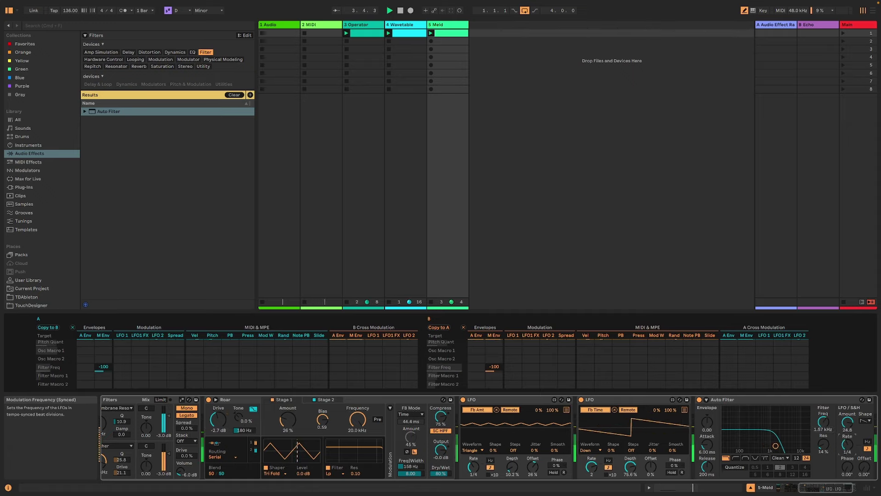
pyautogui.moveTo(846, 447); pyautogui.dragTo(846, 455)
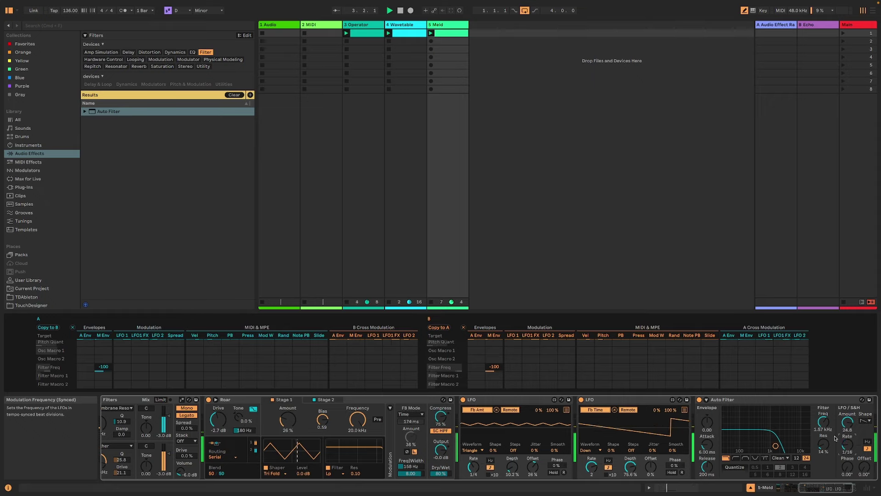
pyautogui.moveTo(823, 421); pyautogui.dragTo(850, 443)
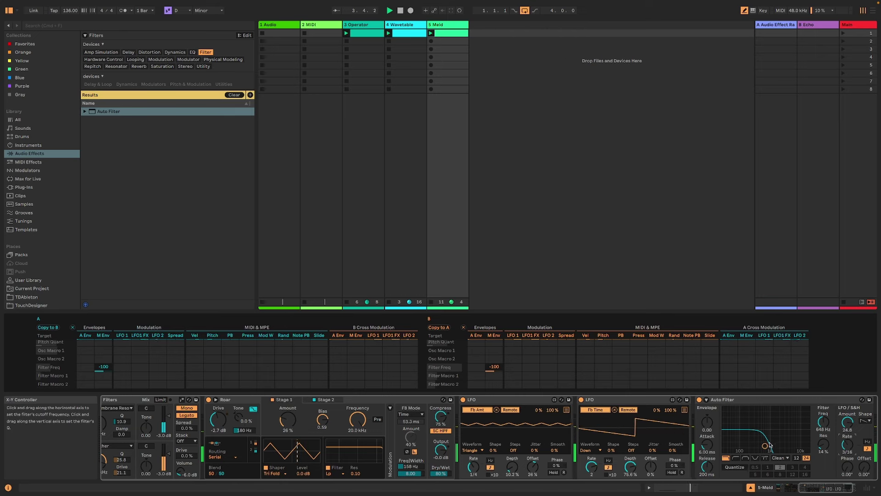
pyautogui.moveTo(765, 446); pyautogui.dragTo(778, 440)
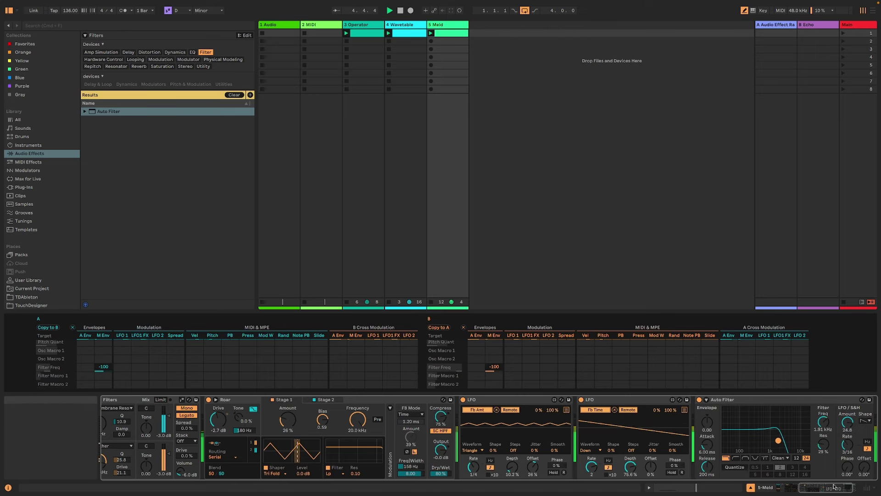
# Retune Meld's filters: engine A to 935 Hz with Damp 4.7, engine B to 941 Hz with Q 37.5 and Drive 60.6
pyautogui.hscroll(-5, 531, 470)
pyautogui.moveTo(425, 434); pyautogui.dragTo(425, 430)
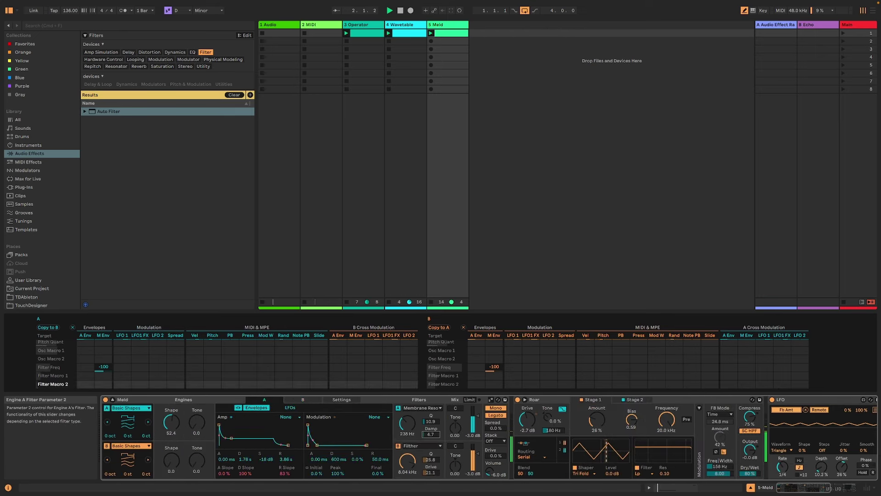
pyautogui.moveTo(430, 472); pyautogui.dragTo(407, 469)
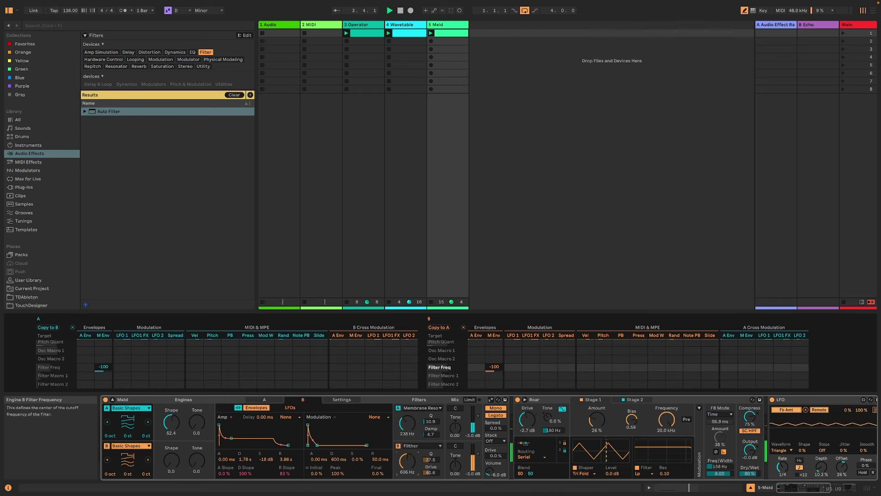
pyautogui.moveTo(407, 422); pyautogui.dragTo(408, 405)
# Change Meld engine B's filter type to LP Crunch 12dB and lower its cutoff to 369 Hz
pyautogui.click(420, 445)
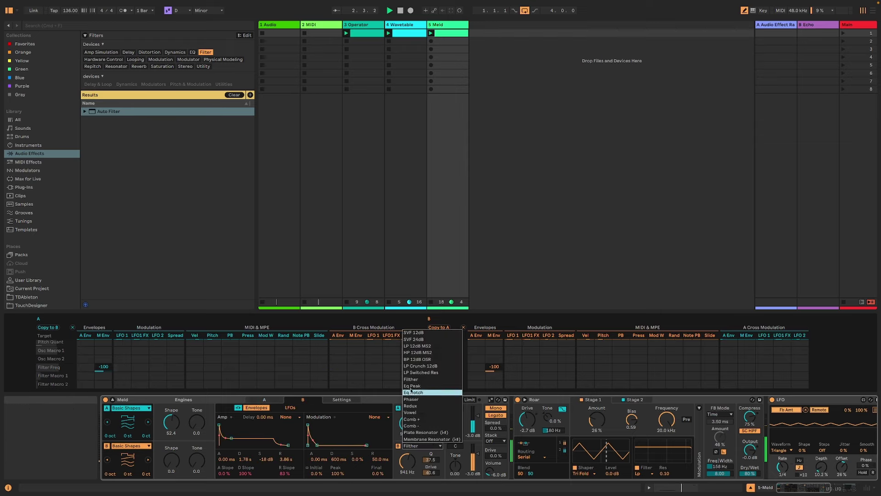
pyautogui.click(416, 368)
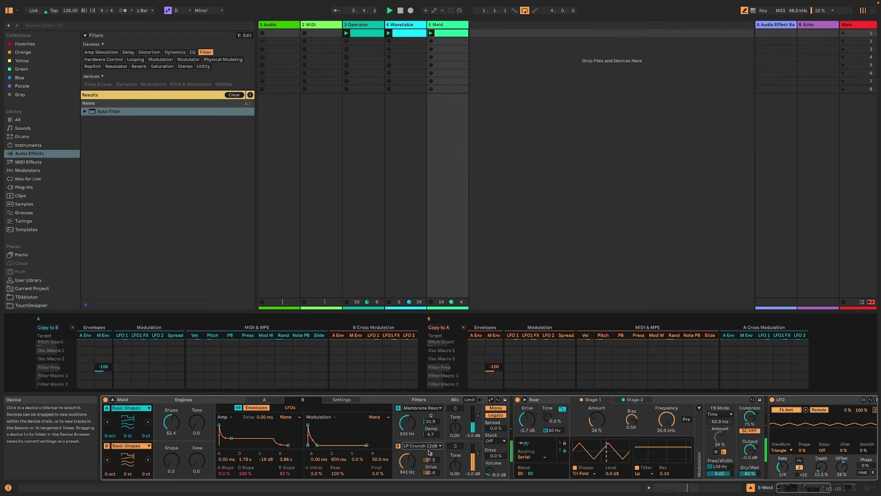
pyautogui.moveTo(410, 458); pyautogui.dragTo(410, 462)
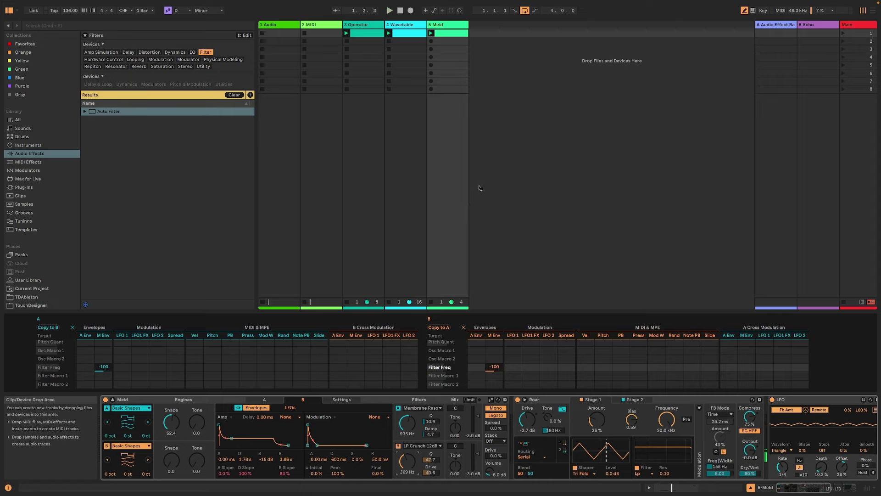
# Insert a new MIDI track after the Meld track and stay in Session View
pyautogui.rightClick(500, 90)
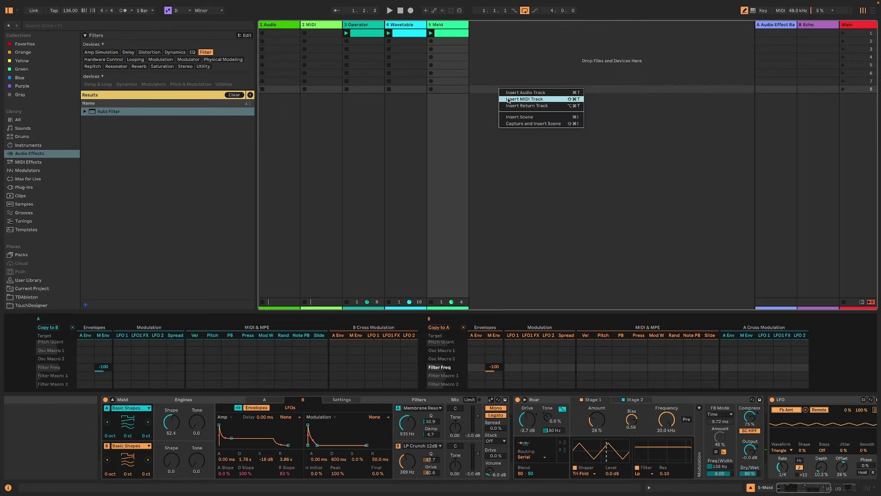
pyautogui.click(508, 99)
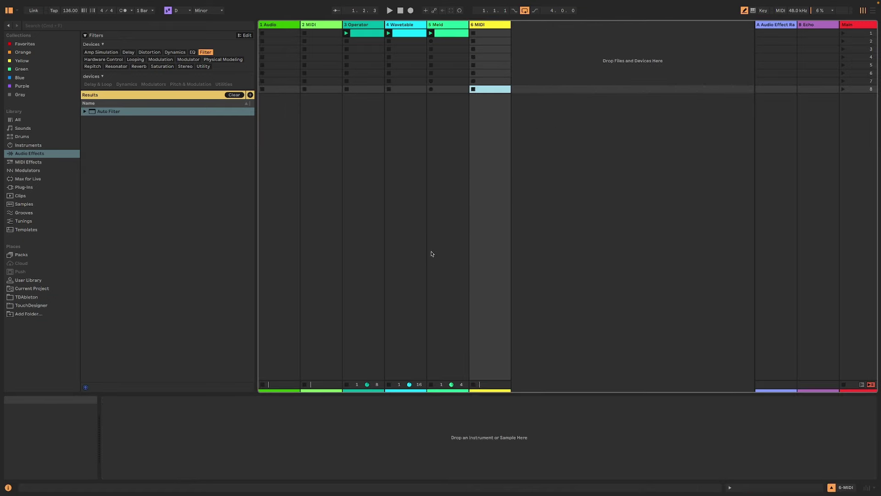
pyautogui.click(872, 10)
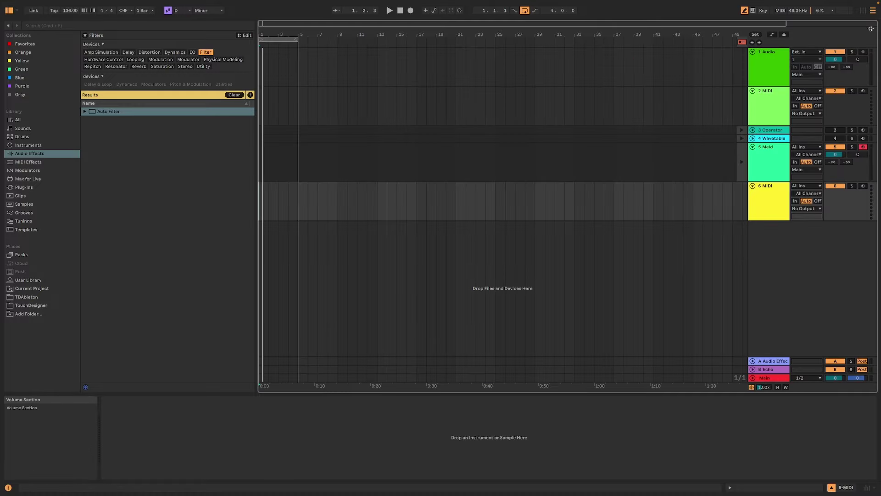
pyautogui.click(863, 10)
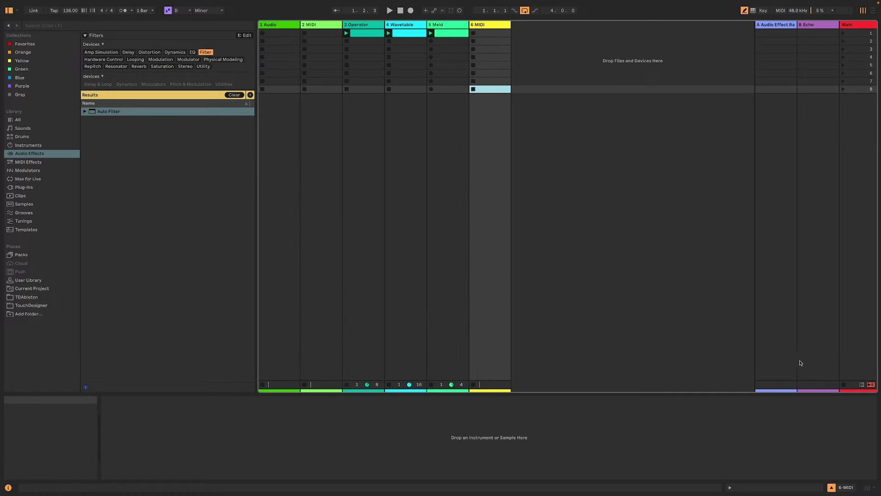
# Show the mixer with its Sends section and deactivate the Meld track
pyautogui.click(872, 488)
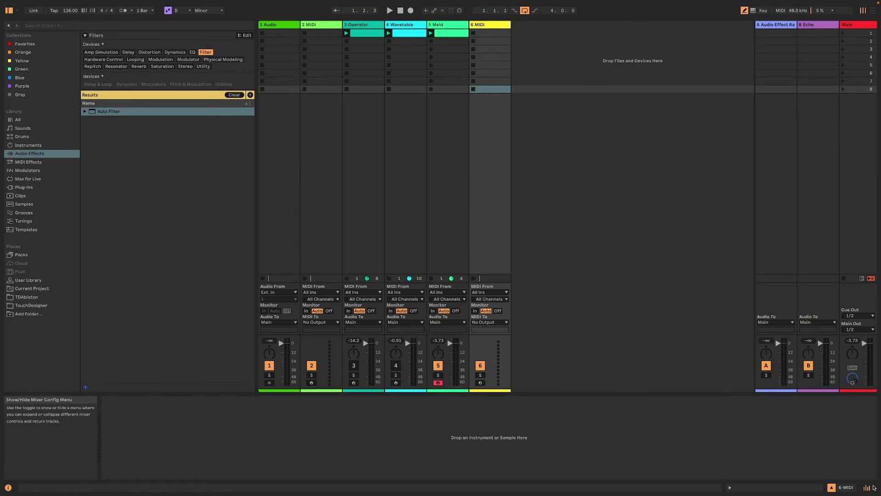
pyautogui.click(874, 488)
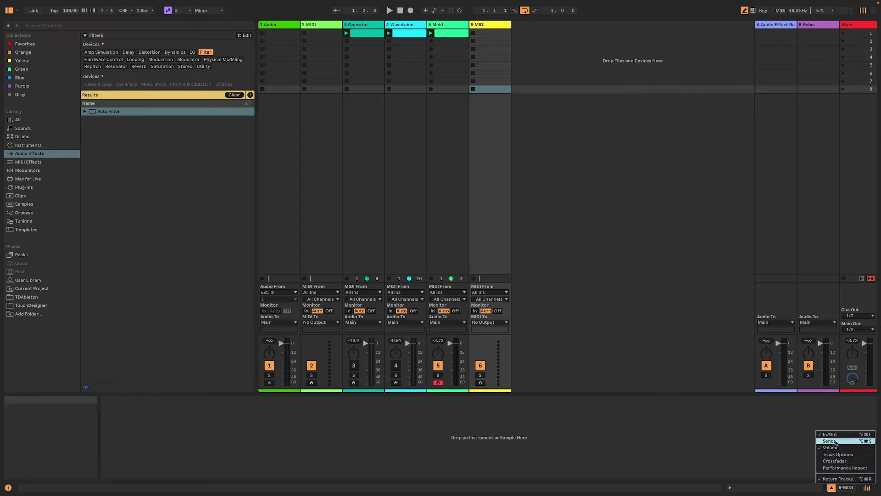
pyautogui.click(840, 440)
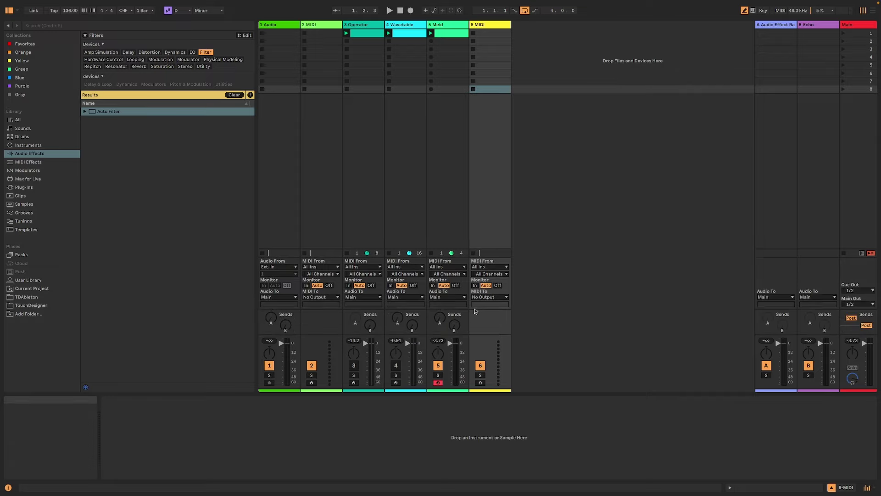
pyautogui.click(438, 365)
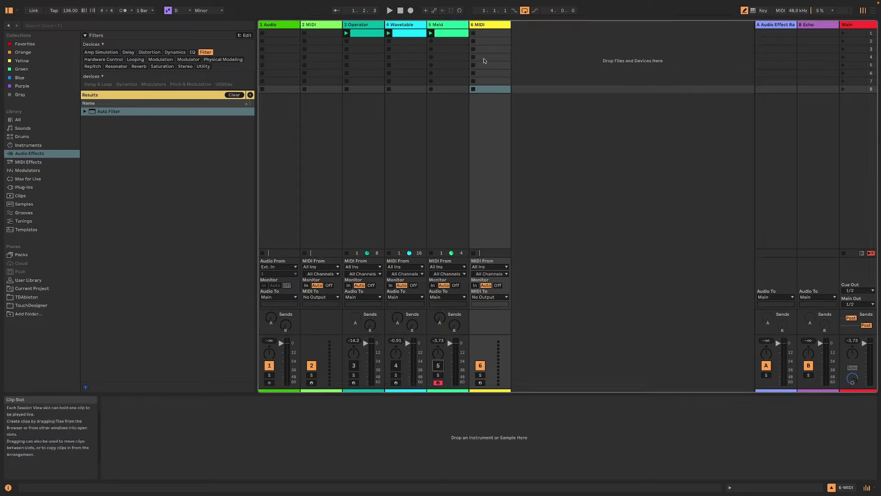
# Load Operator onto the new MIDI track and create an empty clip in its first slot
pyautogui.click(27, 147)
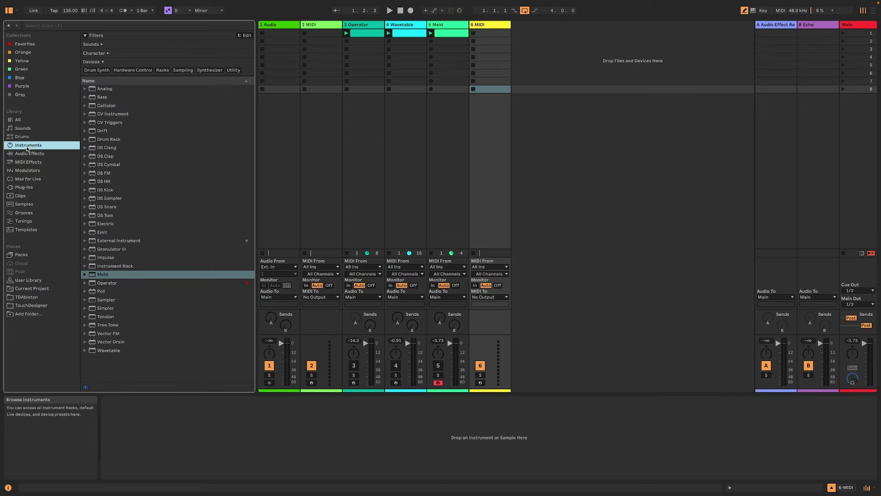
pyautogui.doubleClick(106, 283)
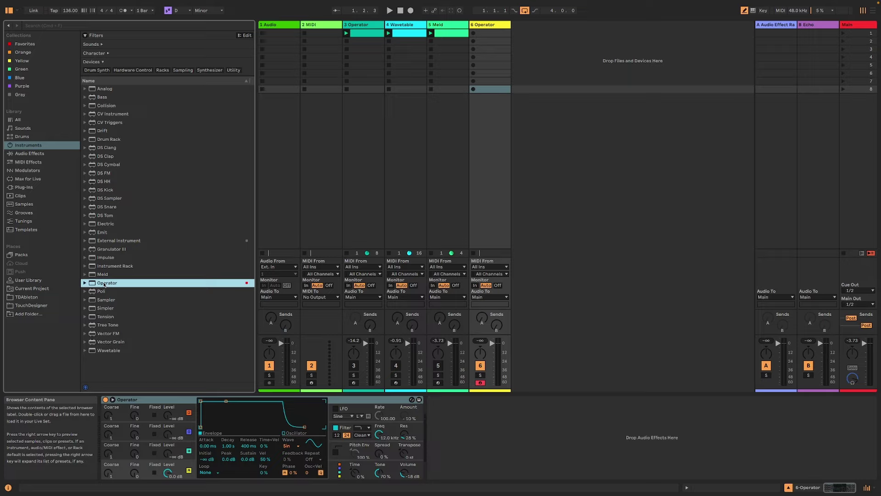
pyautogui.doubleClick(491, 33)
# Draw six sixteenth-note D1 hits in the new clip at 1.1.1, 1.1.4, 1.2.3, 1.3.1, 1.3.4 and 1.4.3
pyautogui.scroll(-5, 288, 406)
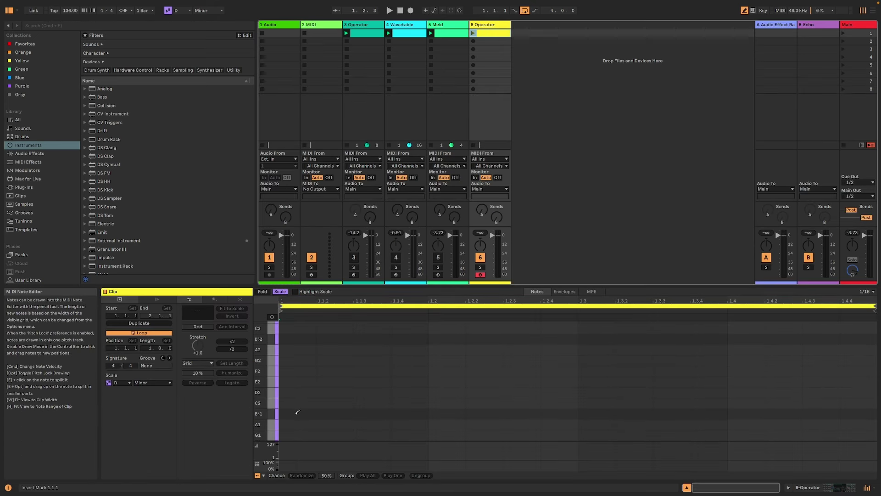
pyautogui.scroll(-3, 297, 412)
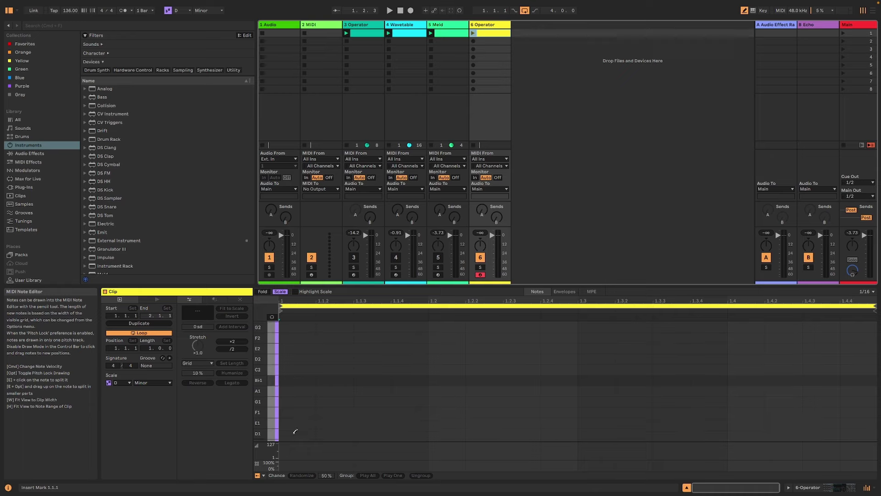
pyautogui.click(295, 433)
pyautogui.click(409, 433)
pyautogui.click(522, 433)
pyautogui.click(596, 433)
pyautogui.click(709, 433)
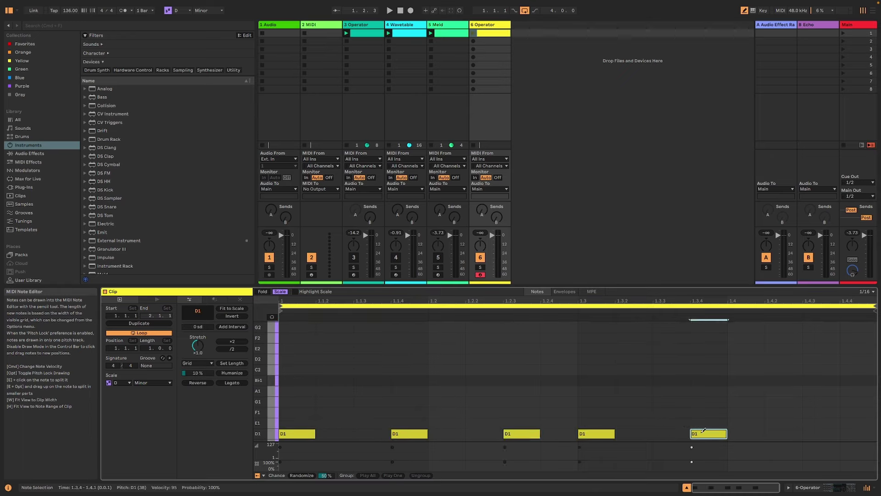
pyautogui.click(812, 434)
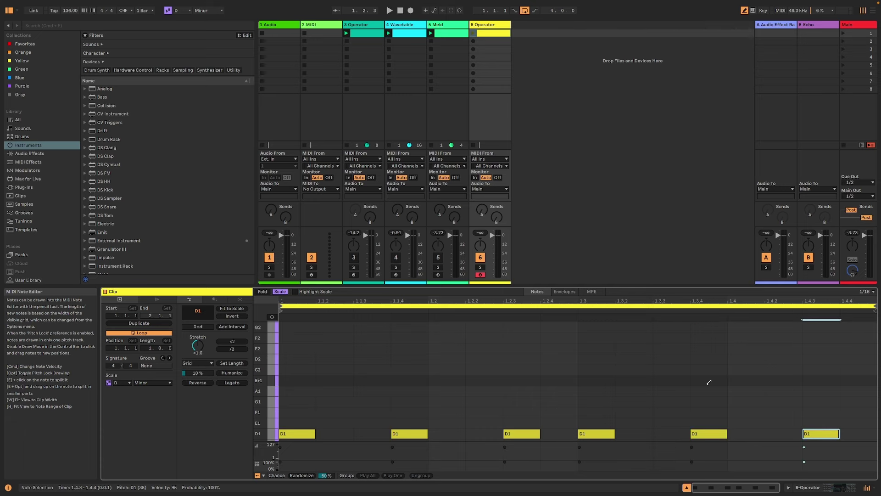
# Launch the new clip and set Operator's oscillator B to -9.5 dB with a 400 ms decay and -24 dB sustain
pyautogui.click(473, 33)
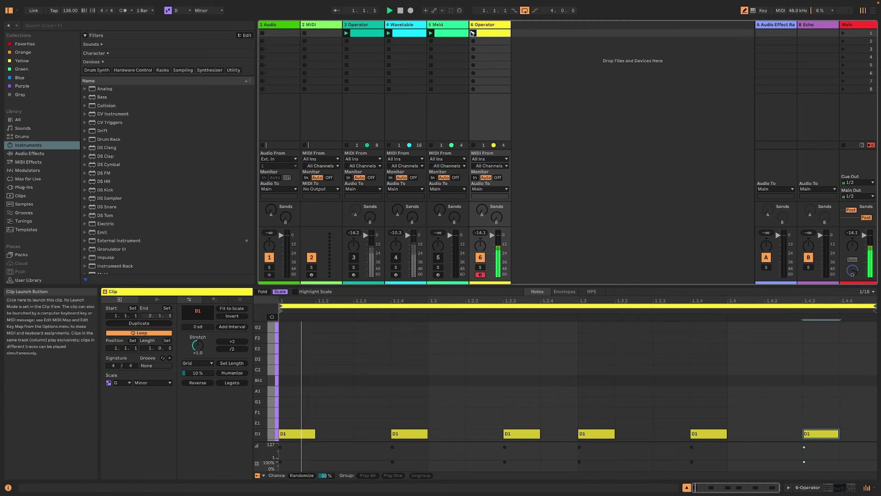
pyautogui.click(840, 487)
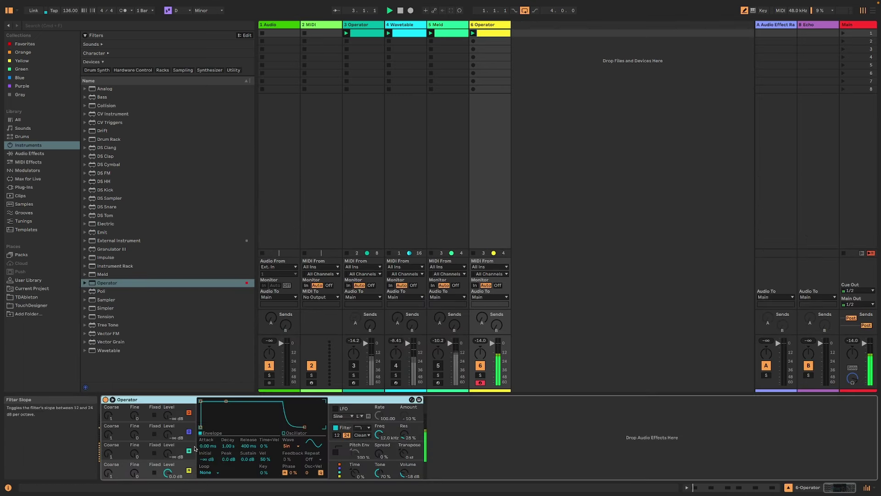
pyautogui.moveTo(168, 455); pyautogui.dragTo(168, 436)
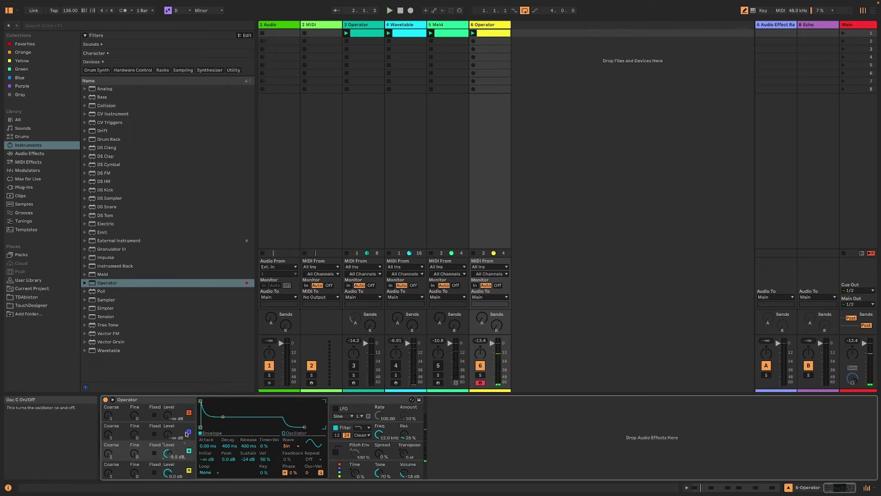
# Switch Operator's filter circuit to MS2 and audition the pitch envelope
pyautogui.click(356, 437)
pyautogui.click(363, 434)
pyautogui.click(361, 454)
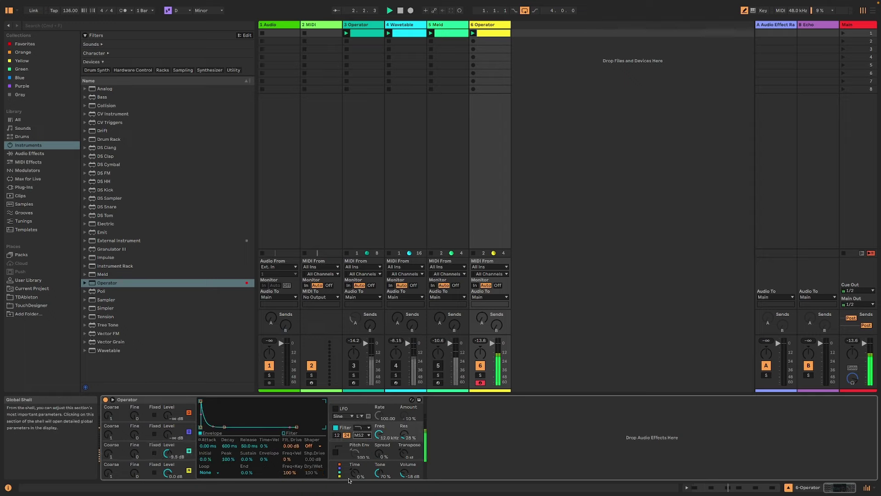
pyautogui.click(336, 453)
pyautogui.click(336, 453)
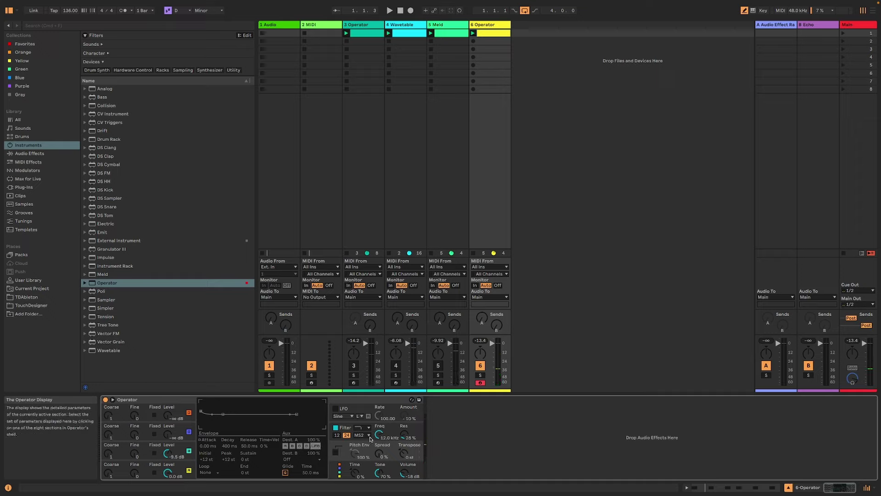
# Add a Sine shaper to Operator's filter with 4.69 dB shaper drive and 3.56 dB filter drive, and stop playback
pyautogui.click(390, 430)
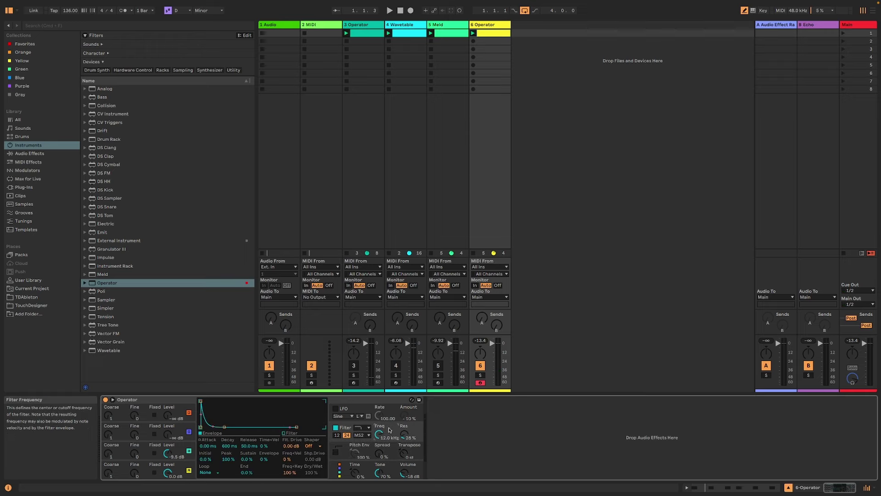
pyautogui.click(310, 445)
pyautogui.click(309, 472)
pyautogui.moveTo(310, 459); pyautogui.dragTo(291, 455)
pyautogui.press('space')
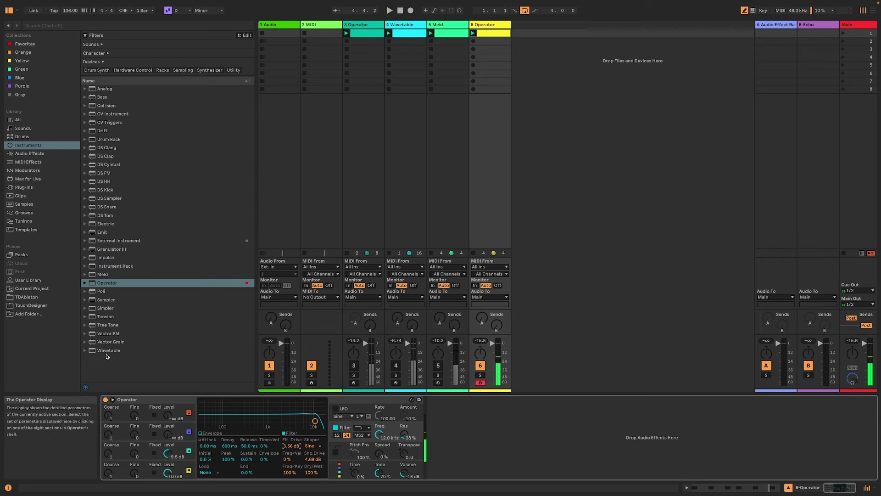
# Load the Shaper MIDI modulator before Operator and randomize its curve
pyautogui.click(34, 171)
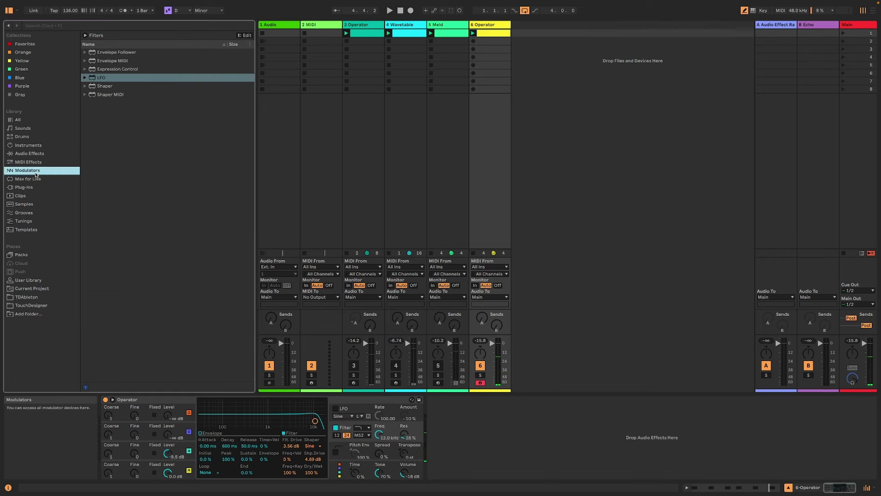
pyautogui.doubleClick(108, 95)
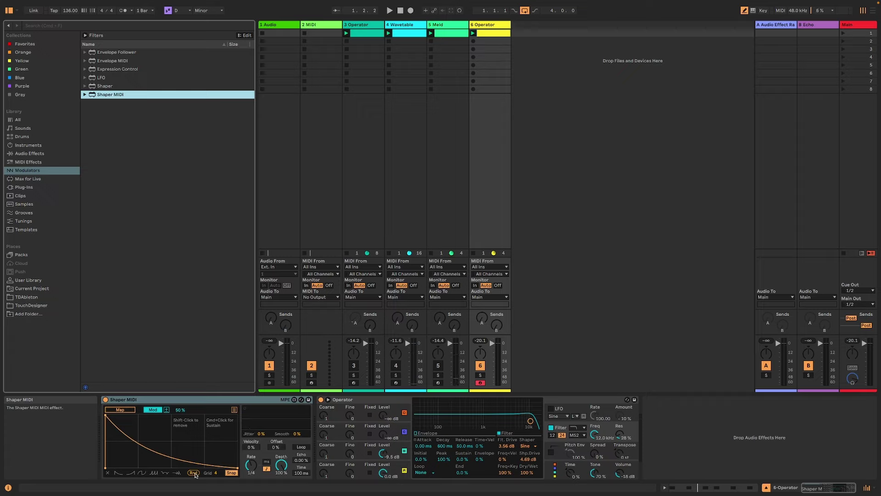
pyautogui.click(194, 472)
pyautogui.click(193, 473)
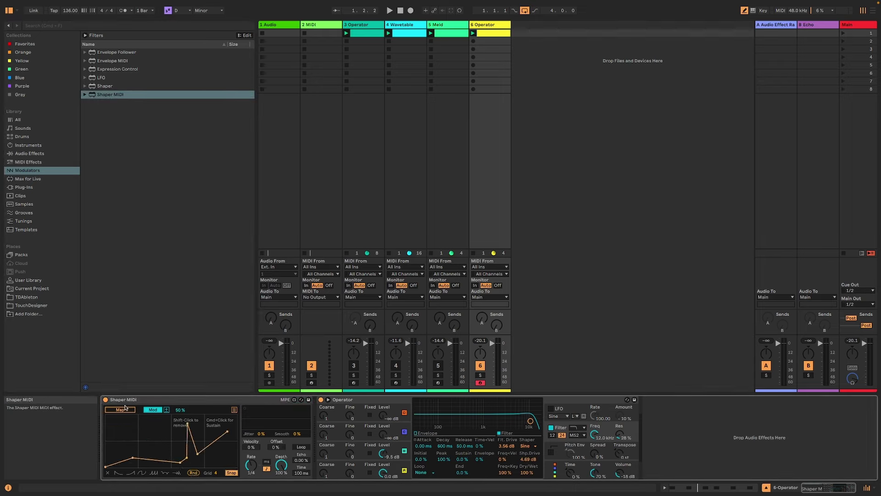
# Map Shaper MIDI in Remote mode to Operator's filter shaper Dry/Wet and randomize the modulation curve again
pyautogui.click(154, 412)
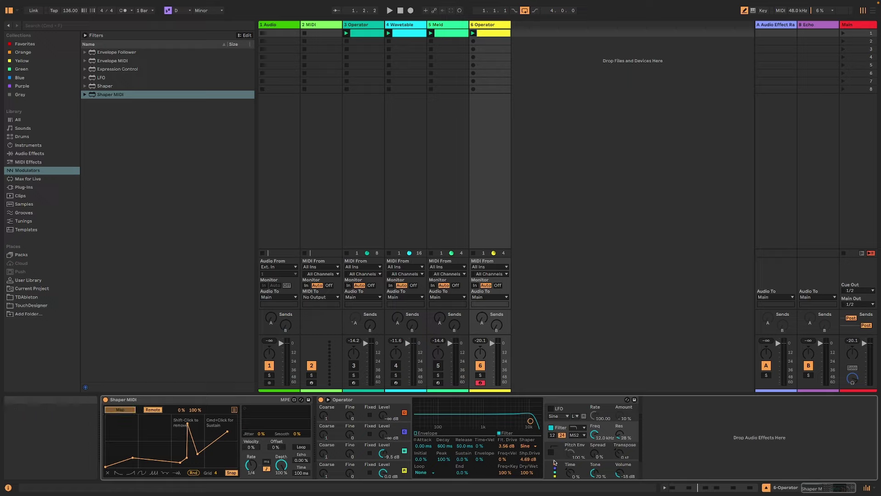
pyautogui.click(527, 473)
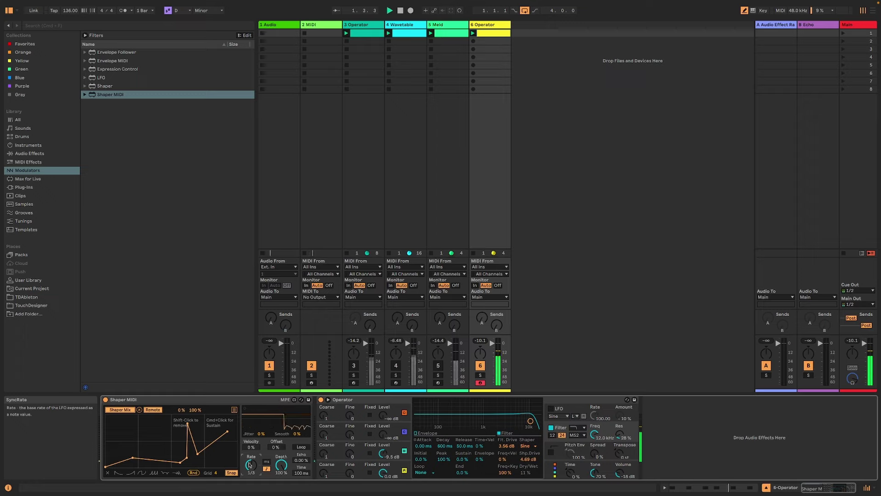
pyautogui.click(193, 473)
pyautogui.click(193, 473)
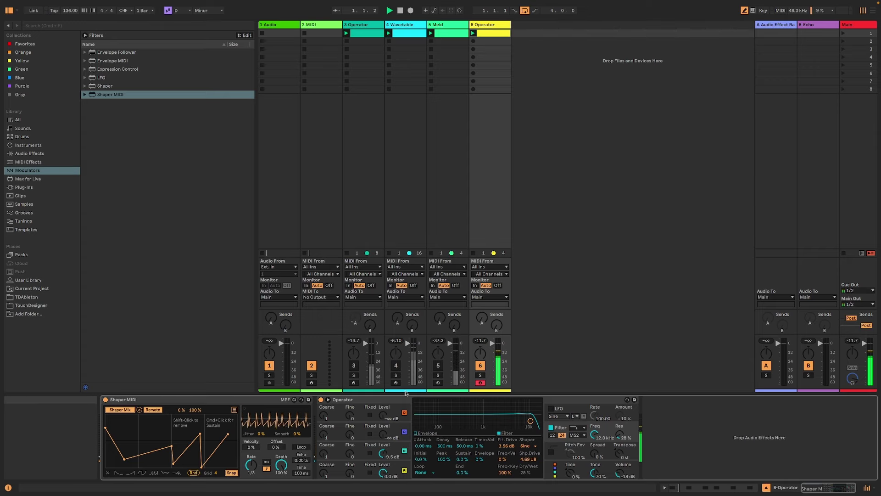
# Delete the D1 note at 1.2.3, lengthen the D1 note at 1.1.4 to end at 1.2.4, and play the clip
pyautogui.doubleClick(493, 33)
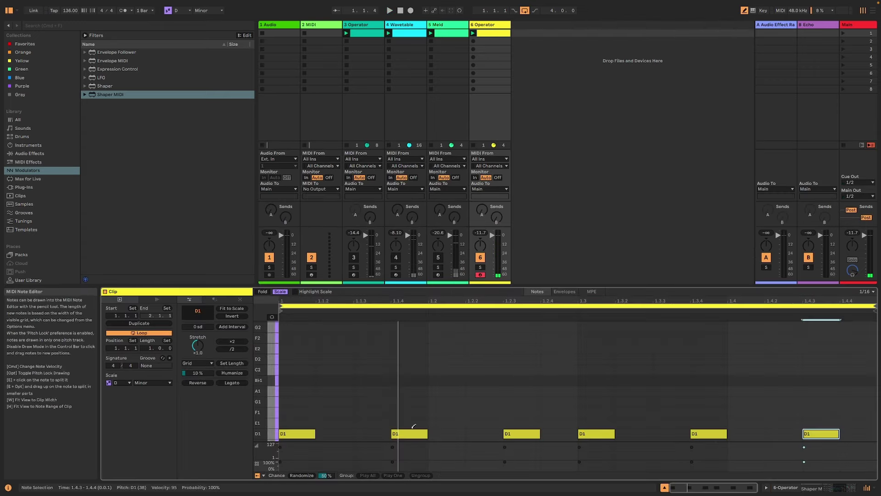
pyautogui.click(538, 433)
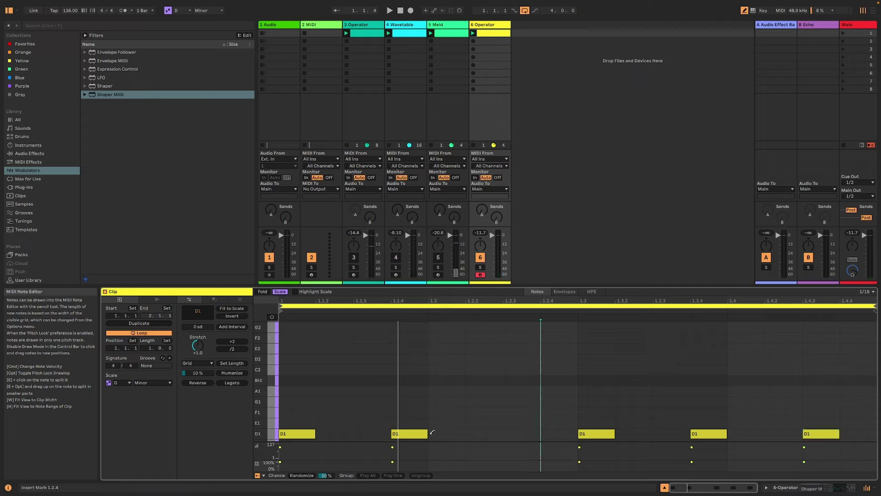
pyautogui.moveTo(426, 433); pyautogui.dragTo(540, 433)
pyautogui.press('space')
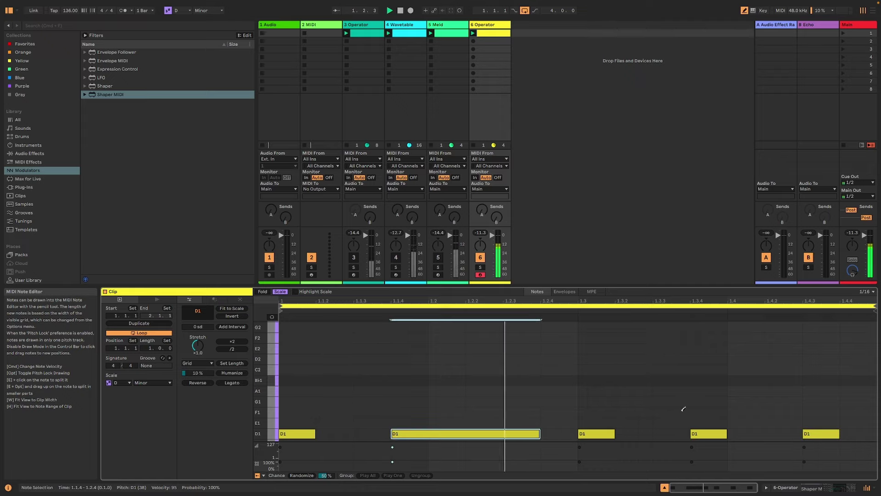
# Delete the D1 note at 1.4.3 and lengthen the D1 note at 1.3.4 to end at 1.4.4
pyautogui.click(804, 434)
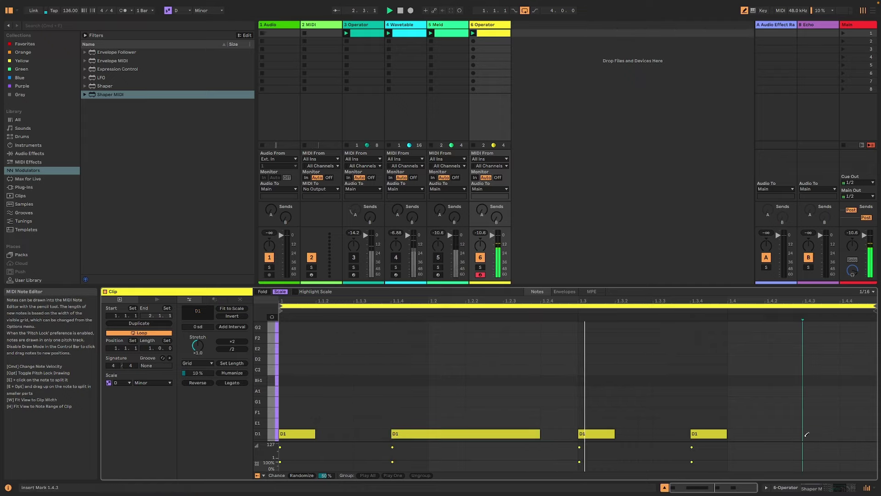
pyautogui.press('space')
pyautogui.moveTo(725, 433); pyautogui.dragTo(838, 433)
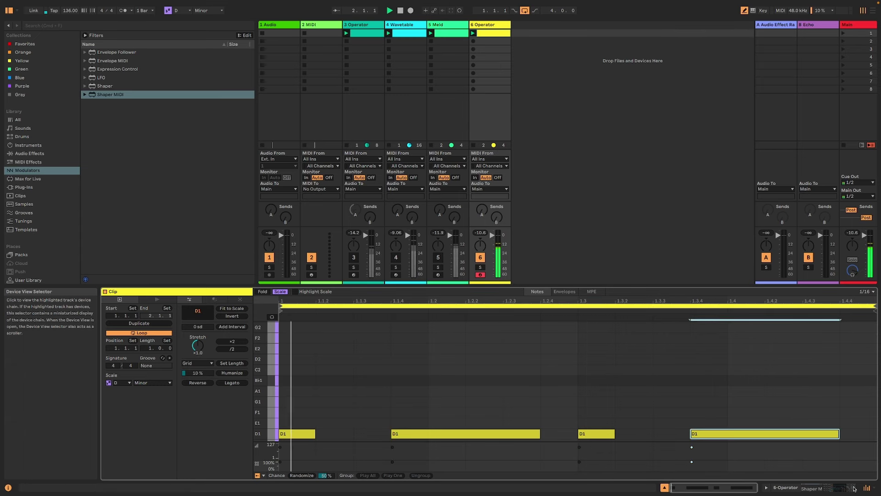
# Stop playback, load a second Shaper MIDI before Operator, and map it in Remote mode to Operator's filter frequency
pyautogui.hotkey('shift', 'Tab')
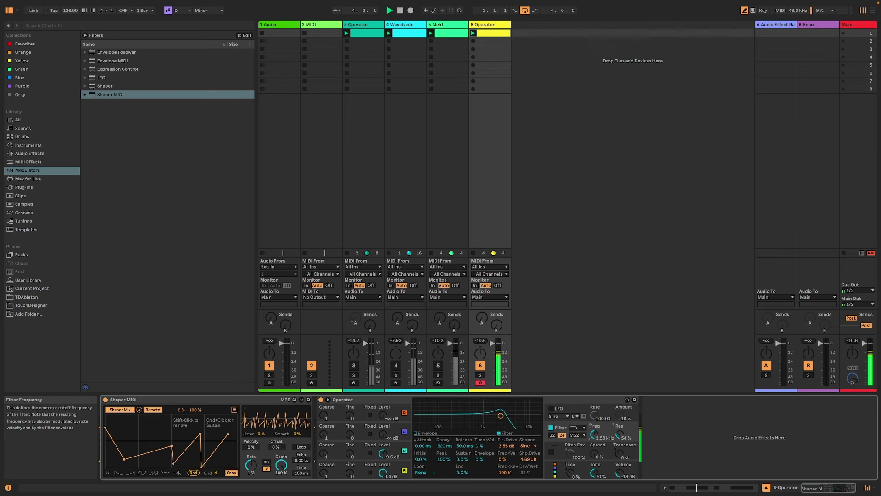
pyautogui.press('space')
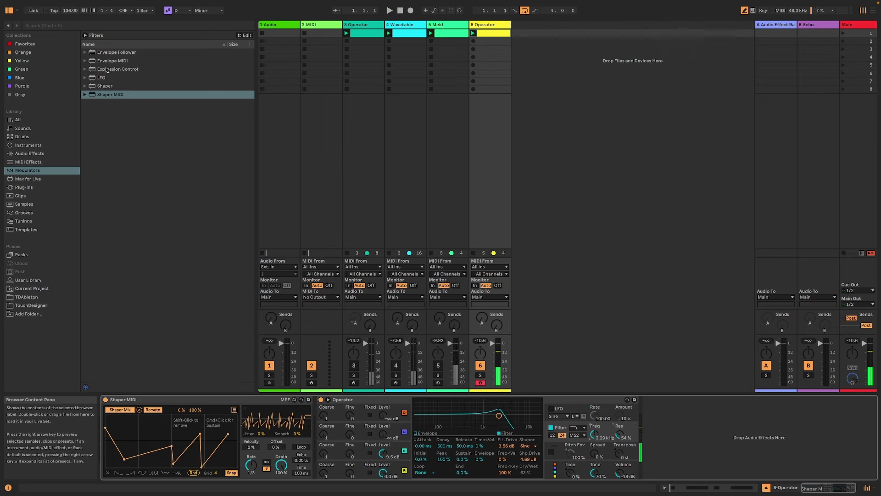
pyautogui.doubleClick(107, 95)
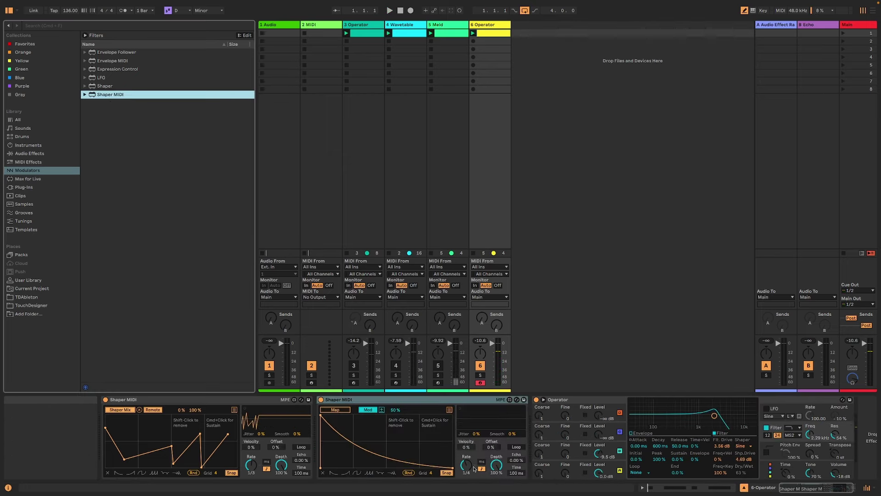
pyautogui.click(370, 410)
pyautogui.click(336, 409)
pyautogui.click(810, 433)
# Switch Operator's filter to high-pass and set the filter frequency Shaper MIDI's Depth to 52 % and Offset to 33 % during playback
pyautogui.press('space')
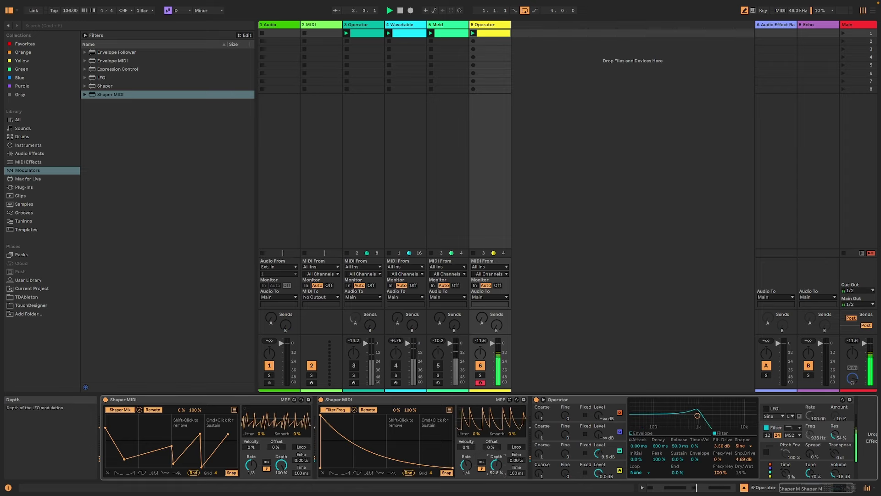
pyautogui.moveTo(503, 469); pyautogui.dragTo(502, 486)
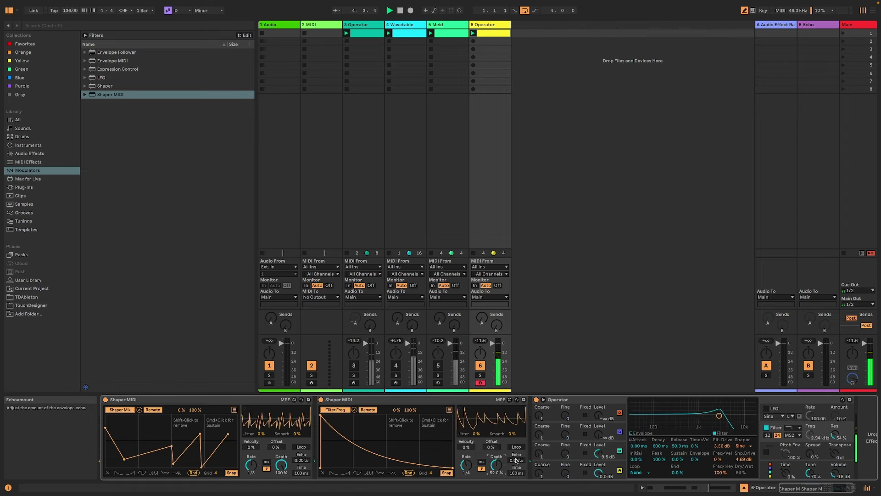
pyautogui.moveTo(491, 446)
pyautogui.mouseDown()
pyautogui.moveTo(491, 414)
pyautogui.moveTo(498, 446)
pyautogui.mouseUp()
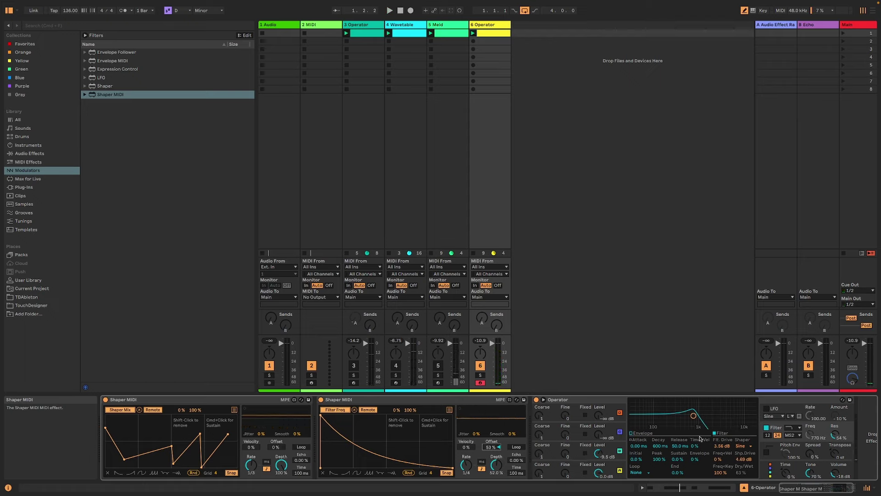
pyautogui.click(789, 428)
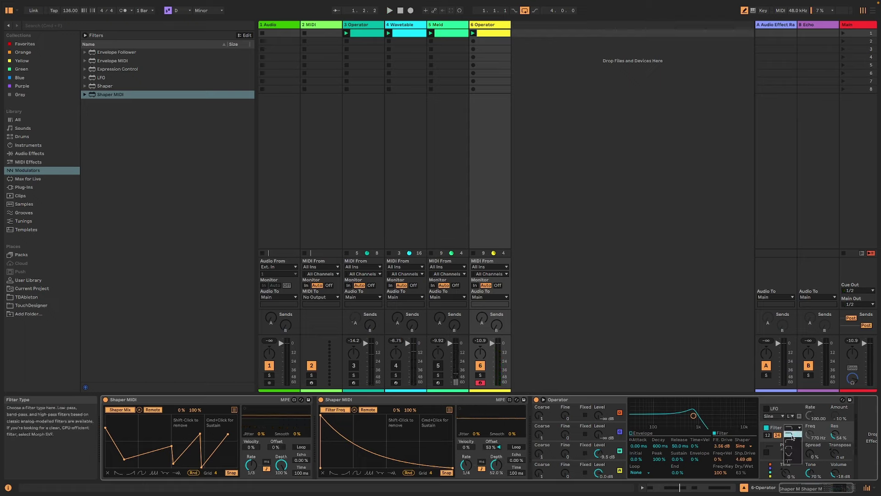
pyautogui.click(796, 445)
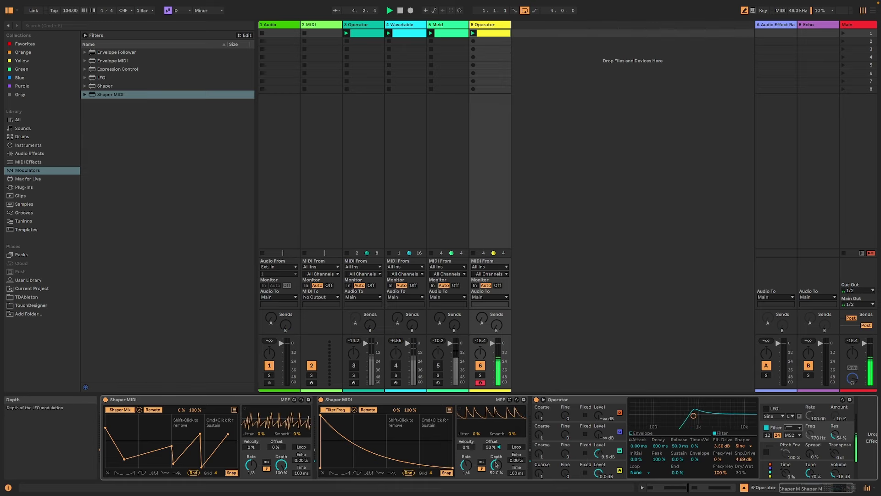
pyautogui.moveTo(490, 447)
pyautogui.mouseDown()
pyautogui.moveTo(490, 463)
pyautogui.moveTo(496, 451)
pyautogui.mouseUp()
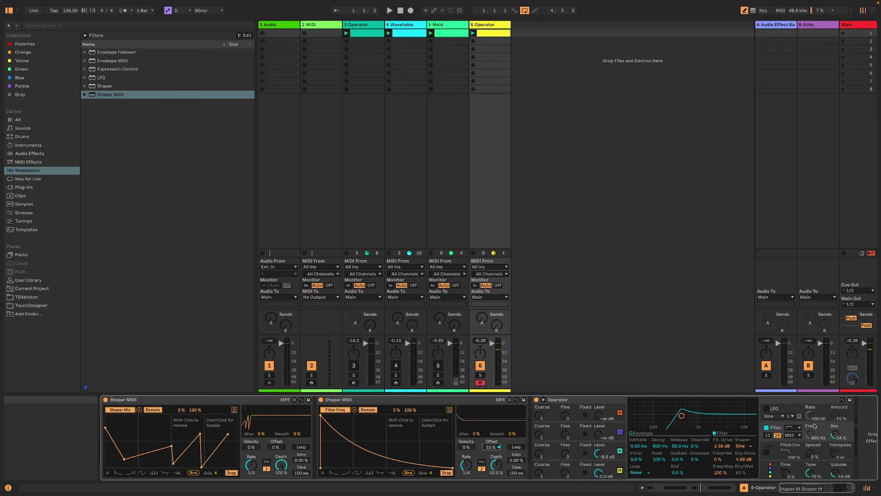
# Set Operator's Spread to 68 % and, with the clip playing, the second Shaper MIDI's Offset to 50 % and Depth to 39.4 %
pyautogui.moveTo(811, 455); pyautogui.dragTo(811, 448)
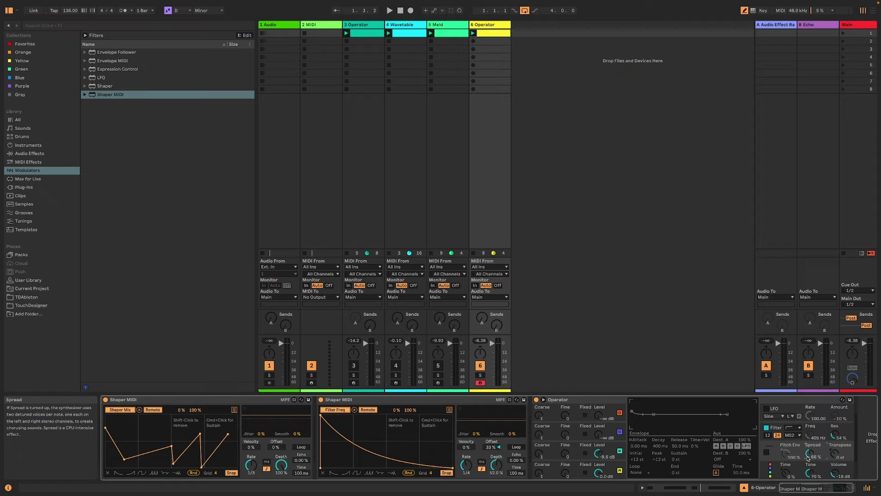
pyautogui.press('space')
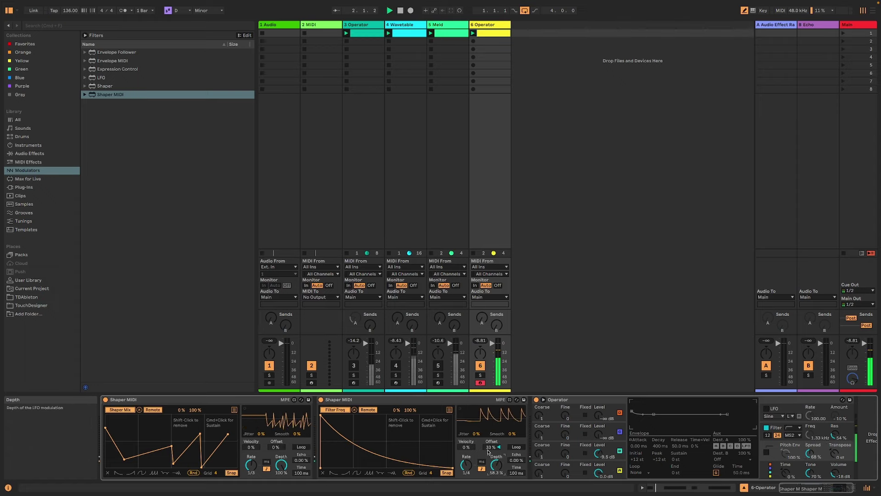
pyautogui.moveTo(489, 451); pyautogui.dragTo(489, 440)
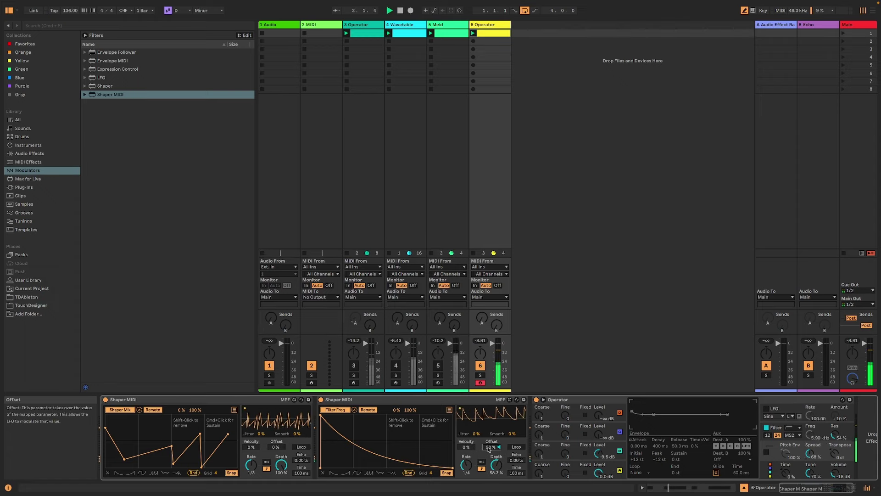
pyautogui.moveTo(505, 457); pyautogui.dragTo(505, 466)
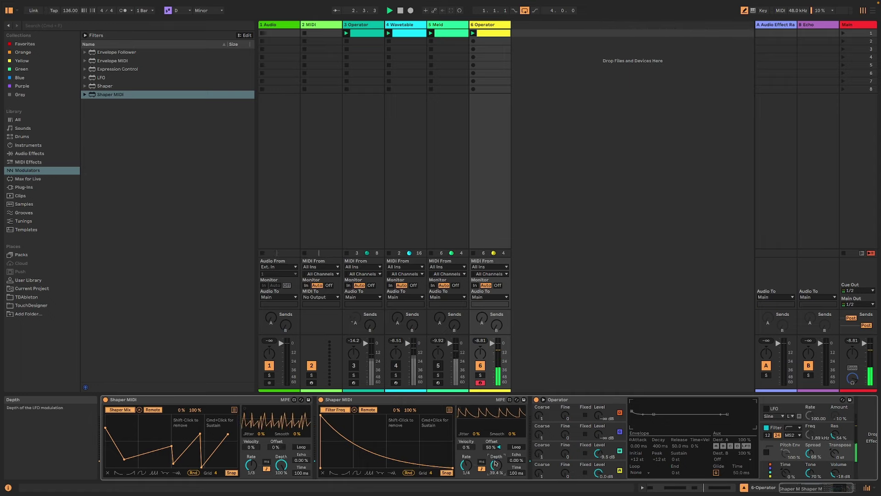
# Set oscillator A's envelope attack to 2.76 ms, and group both Shaper MIDI devices and Operator into an Instrument Rack
pyautogui.click(573, 465)
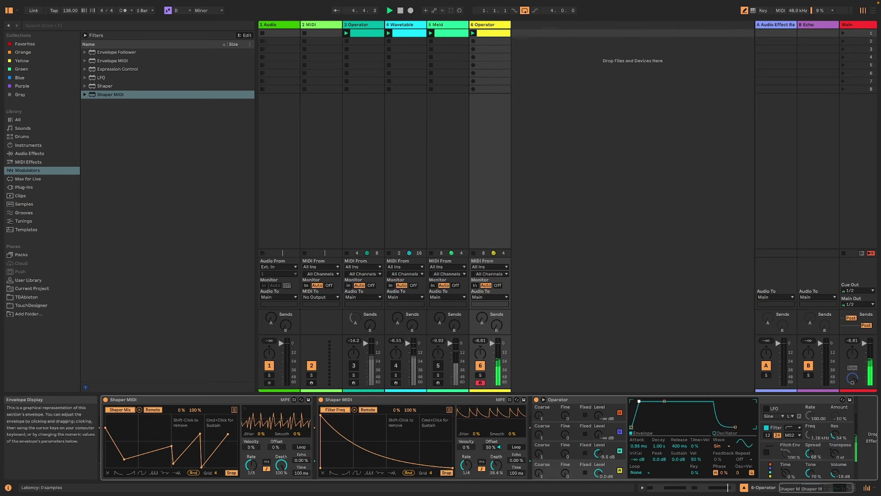
pyautogui.moveTo(639, 402)
pyautogui.mouseDown()
pyautogui.moveTo(653, 401)
pyautogui.moveTo(642, 401)
pyautogui.mouseUp()
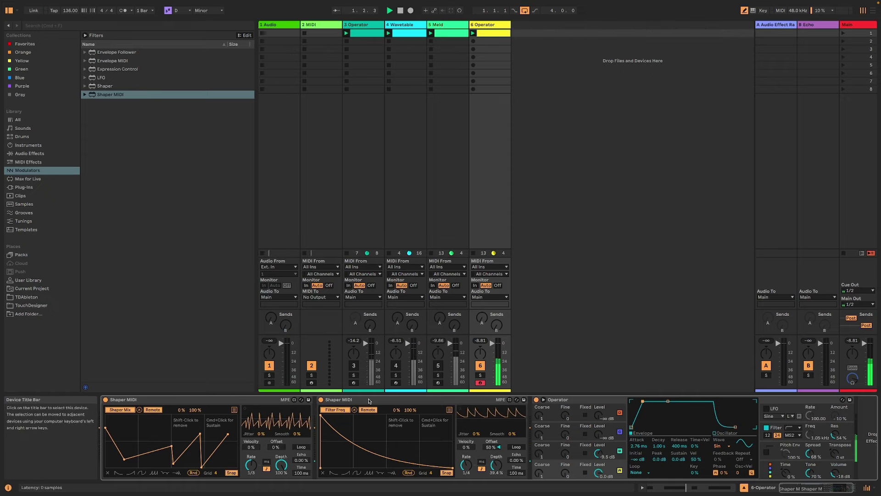
pyautogui.click(581, 402)
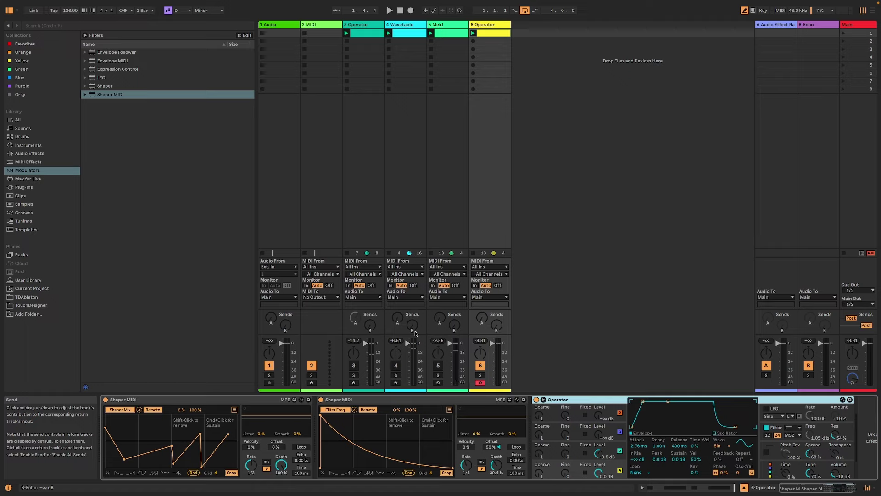
pyautogui.keyDown('shift'); pyautogui.click(803, 402); pyautogui.keyUp('shift')
pyautogui.press('super+g')
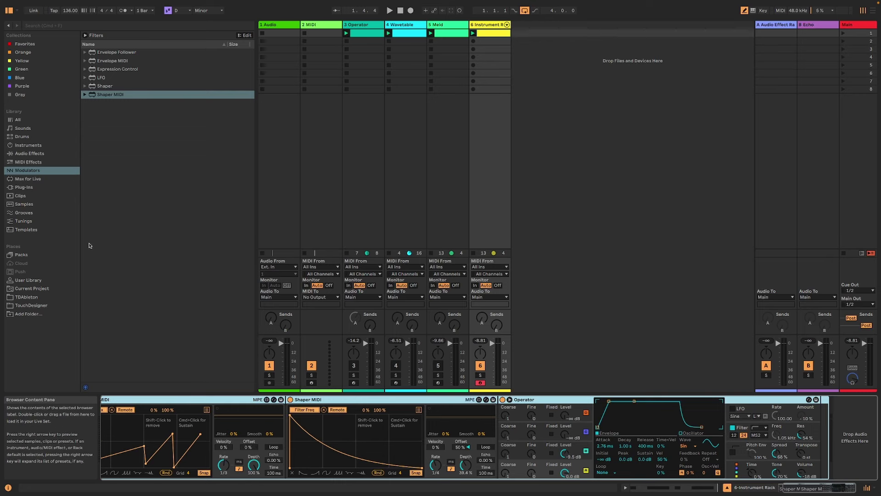
# Filter the audio effects by Reverb and add Hybrid Reverb after Operator inside the rack
pyautogui.click(43, 154)
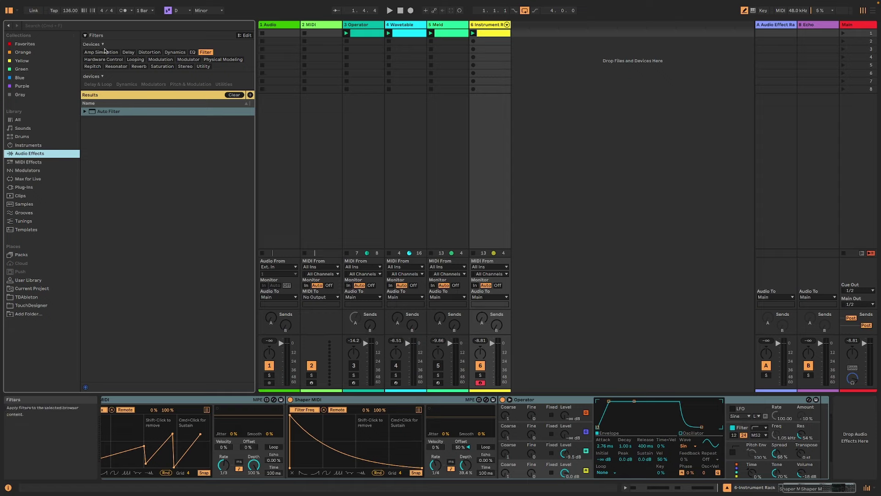
pyautogui.click(140, 67)
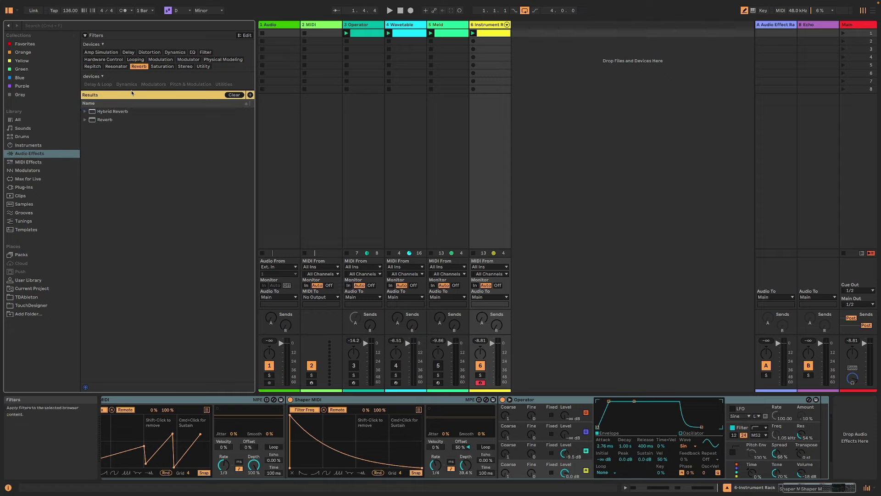
pyautogui.click(111, 112)
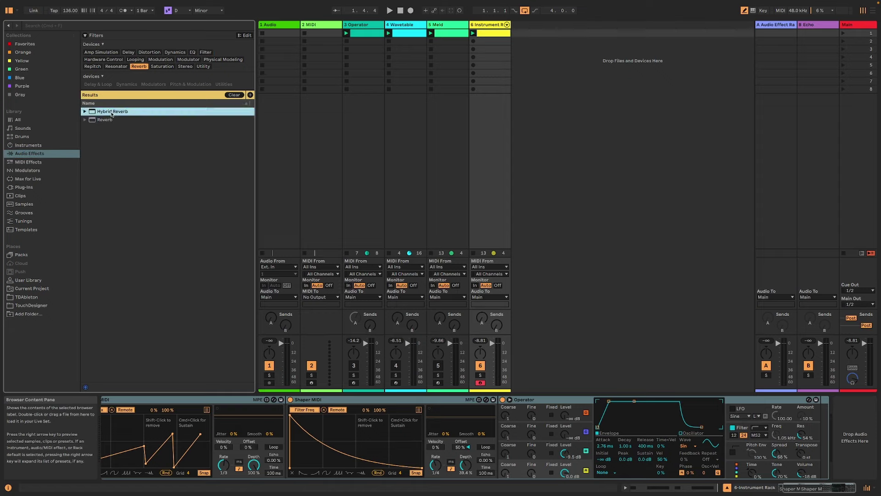
pyautogui.moveTo(118, 114); pyautogui.dragTo(817, 439)
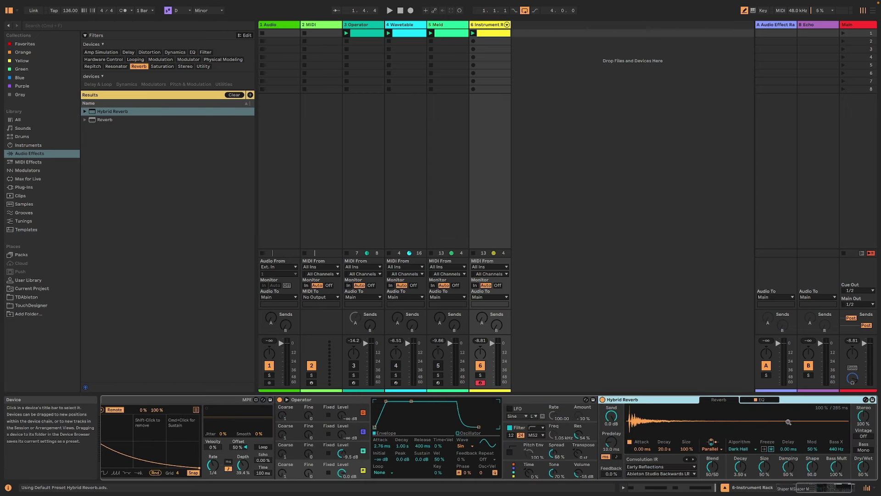
# Set Hybrid Reverb to Blend 99/1, Decay 27.0 s, Size 75 %, Shape 64.8, Mod 70 %, Bass Mult 111 % and Dry/Wet 41 %
pyautogui.press('space')
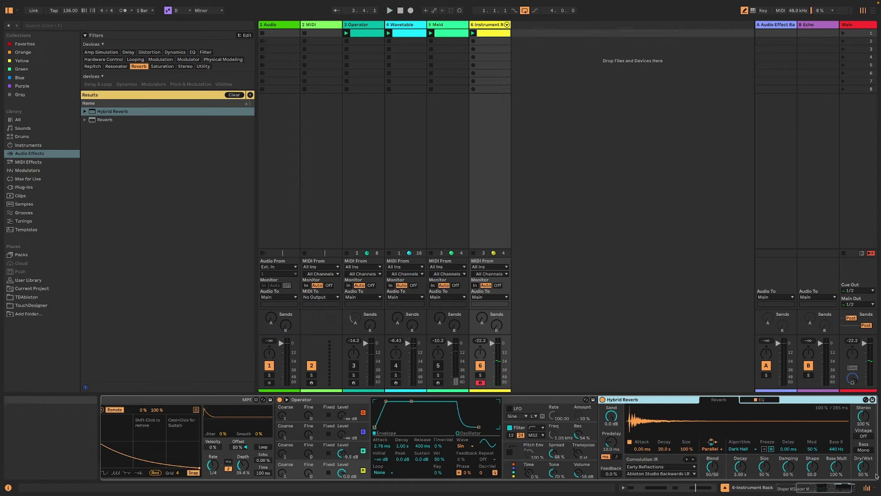
pyautogui.press('space')
pyautogui.moveTo(874, 476); pyautogui.dragTo(873, 475)
pyautogui.click(785, 488)
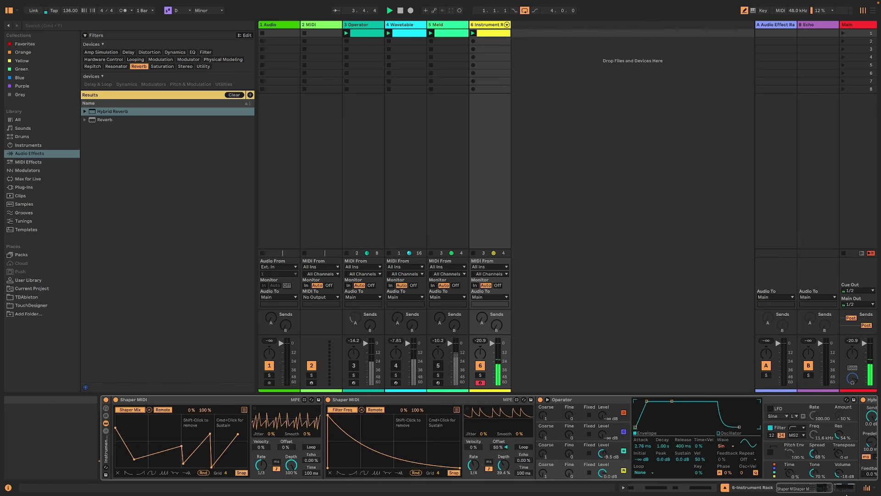
pyautogui.hscroll(5, 706, 467)
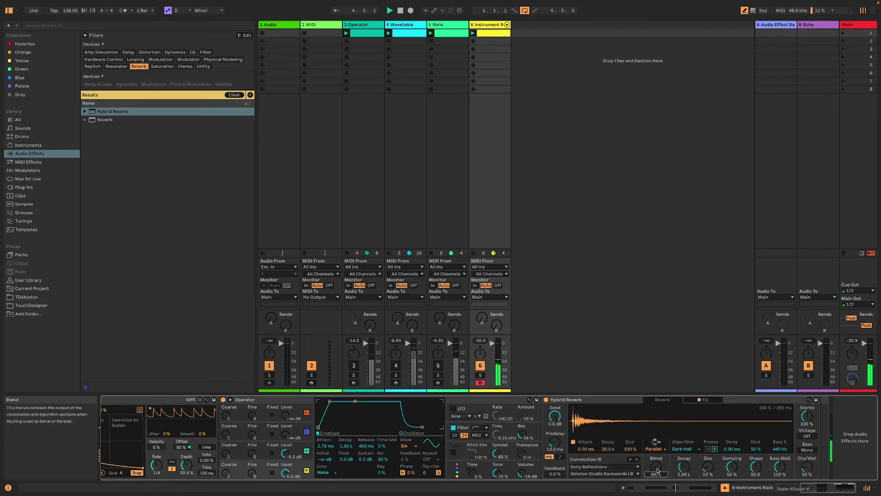
pyautogui.moveTo(684, 467); pyautogui.dragTo(708, 473)
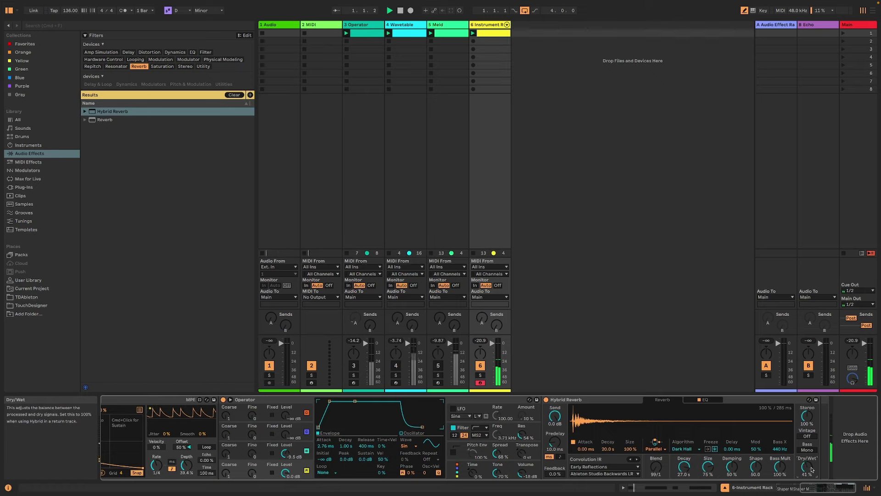
pyautogui.moveTo(780, 467); pyautogui.dragTo(780, 460)
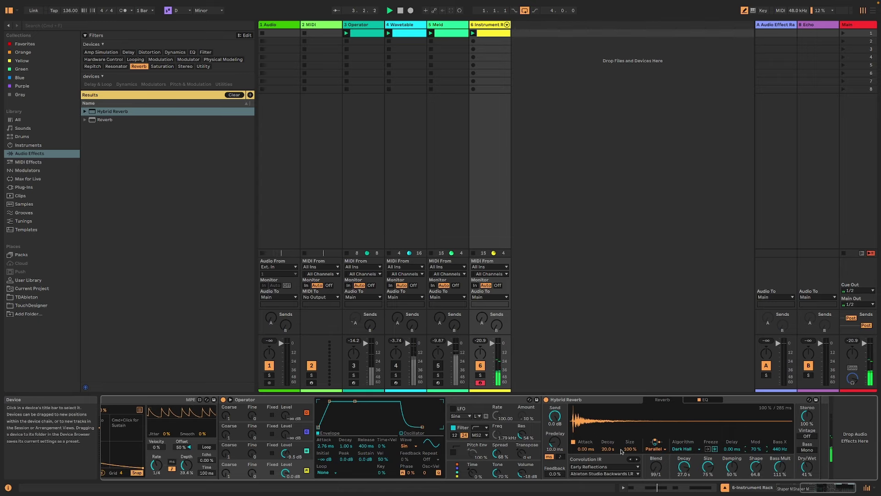
# Change Hybrid Reverb's convolution impulse response category to Springs and lower Dry/Wet to 13 %
pyautogui.click(683, 449)
pyautogui.click(634, 455)
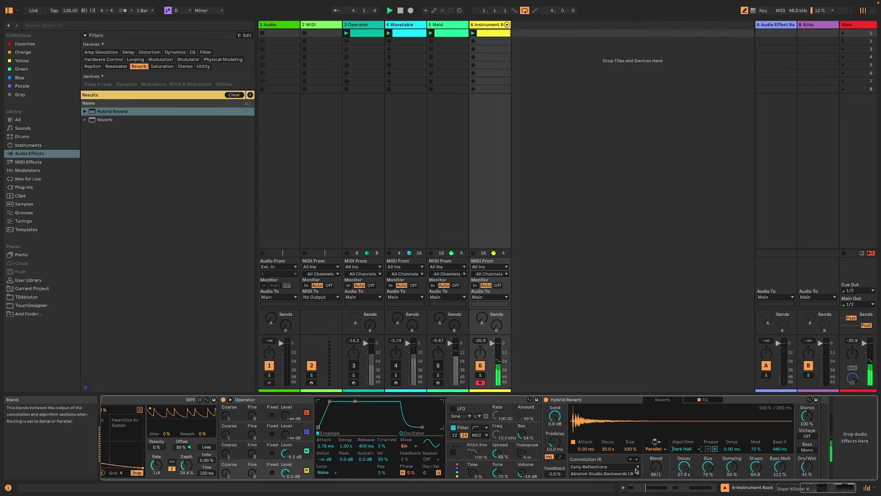
pyautogui.click(592, 467)
pyautogui.click(593, 442)
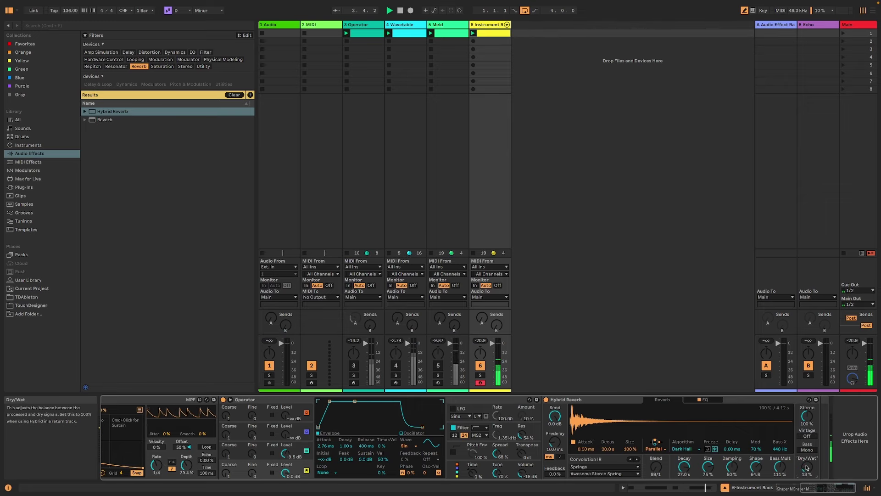
pyautogui.moveTo(843, 490)
pyautogui.mouseDown()
pyautogui.moveTo(819, 490)
pyautogui.moveTo(842, 492)
pyautogui.mouseUp()
# Insert the TFP - Expression Control-1.adv preset between the second Shaper MIDI and Operator
pyautogui.click(28, 161)
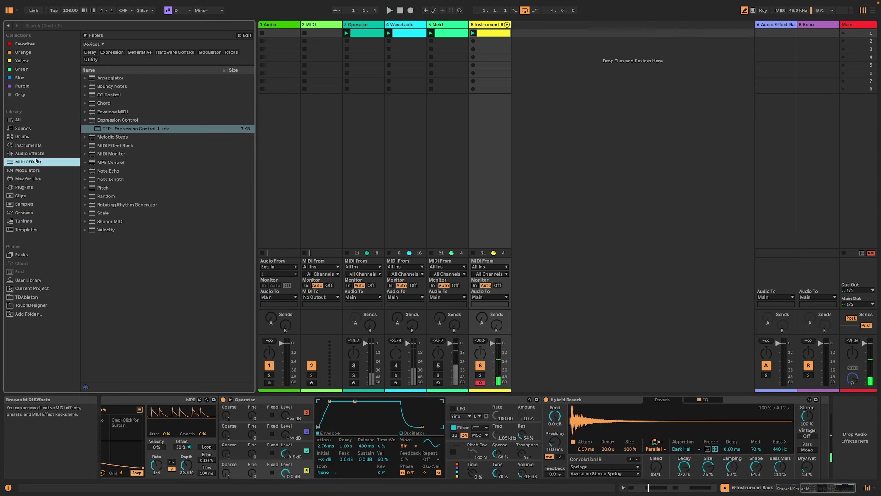
pyautogui.click(111, 130)
pyautogui.moveTo(433, 408); pyautogui.dragTo(222, 427)
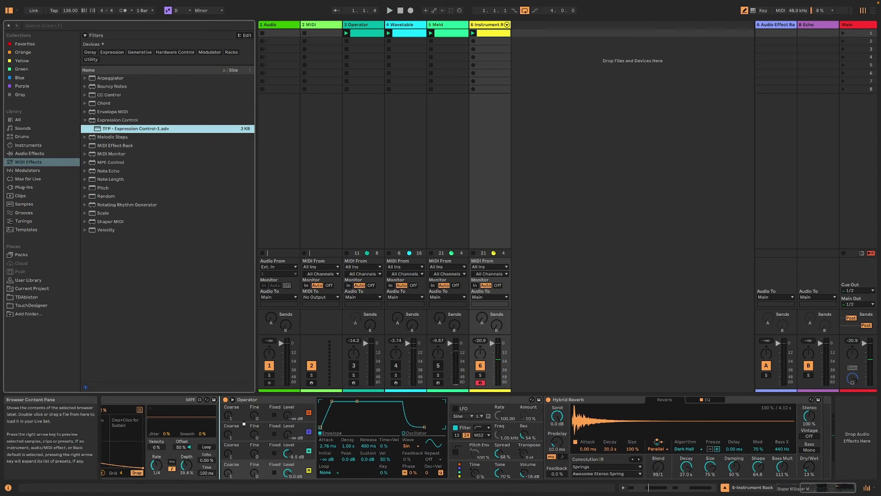
pyautogui.moveTo(248, 424); pyautogui.dragTo(251, 419)
# Map the Expression Control's Random source to Hybrid Reverb's Shape parameter
pyautogui.click(262, 427)
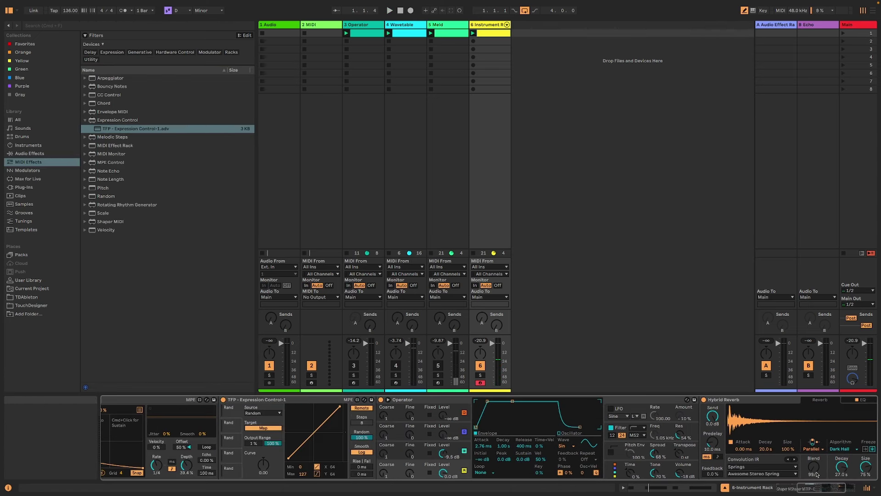
pyautogui.hscroll(3, 821, 479)
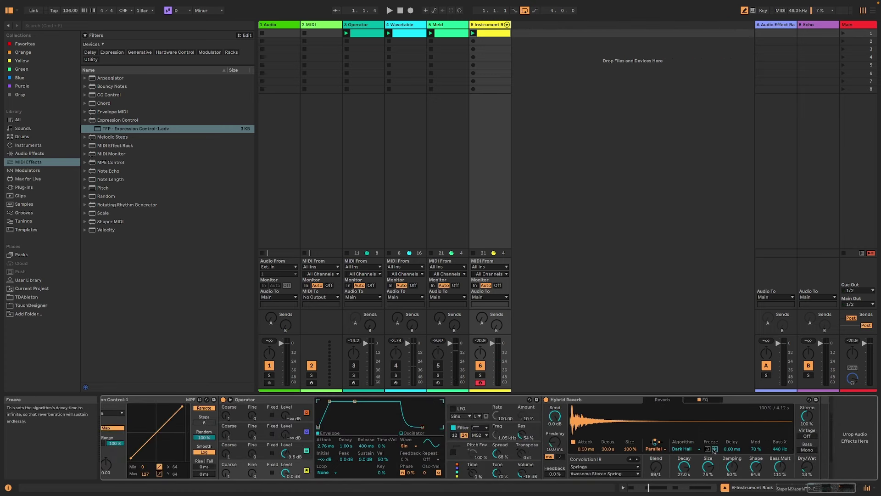
pyautogui.click(745, 466)
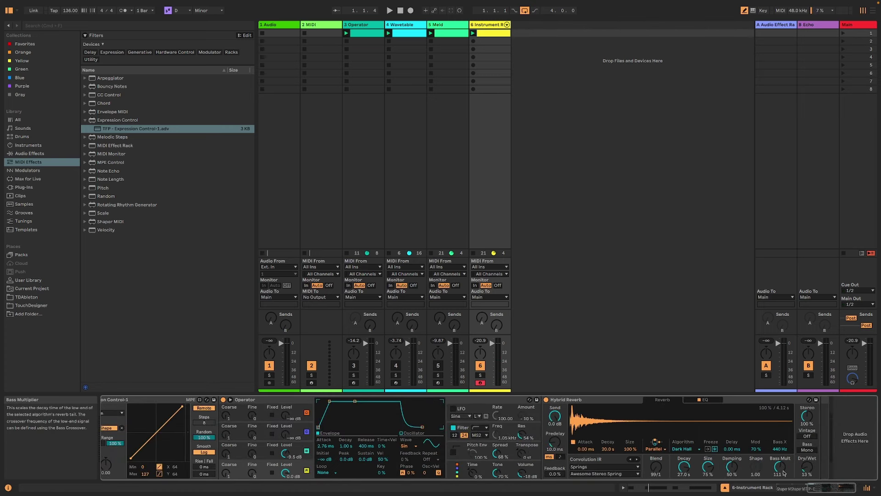
# Map the Expression Control's second Random source to Hybrid Reverb's Damping and the third to Decay
pyautogui.press('space')
pyautogui.hscroll(-5, 438, 423)
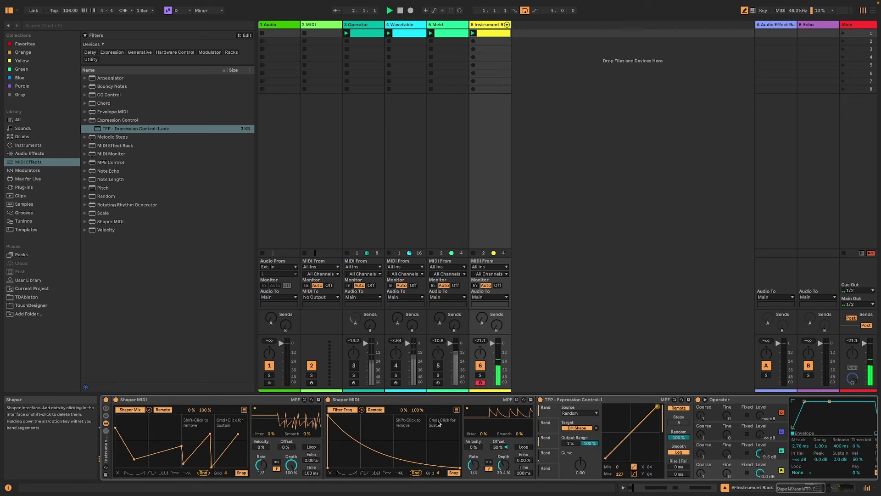
pyautogui.click(596, 428)
pyautogui.hscroll(5, 592, 434)
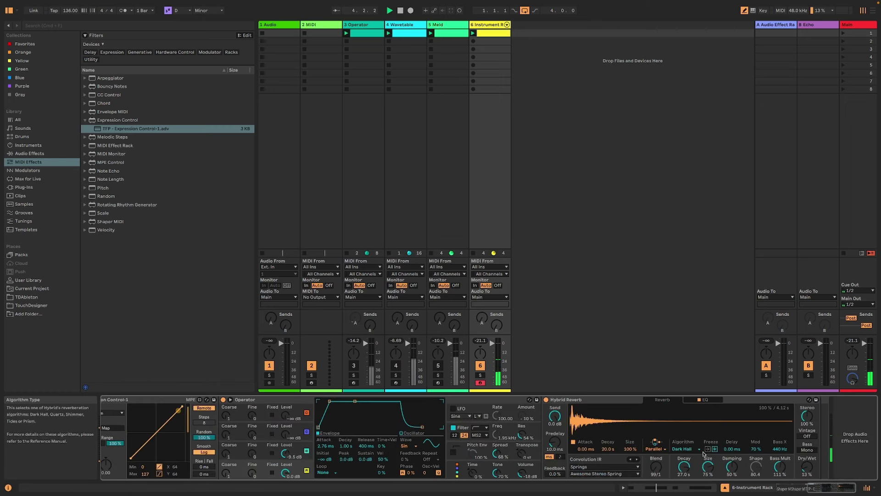
pyautogui.click(731, 467)
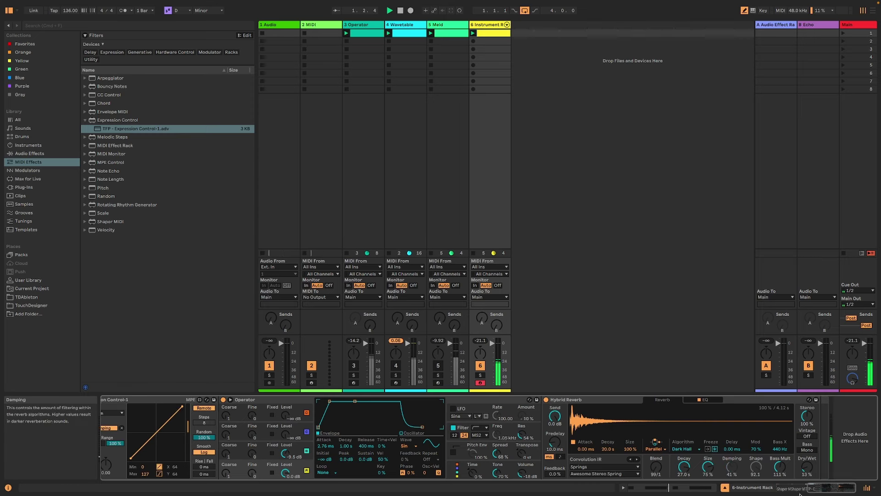
pyautogui.hscroll(-5, 559, 441)
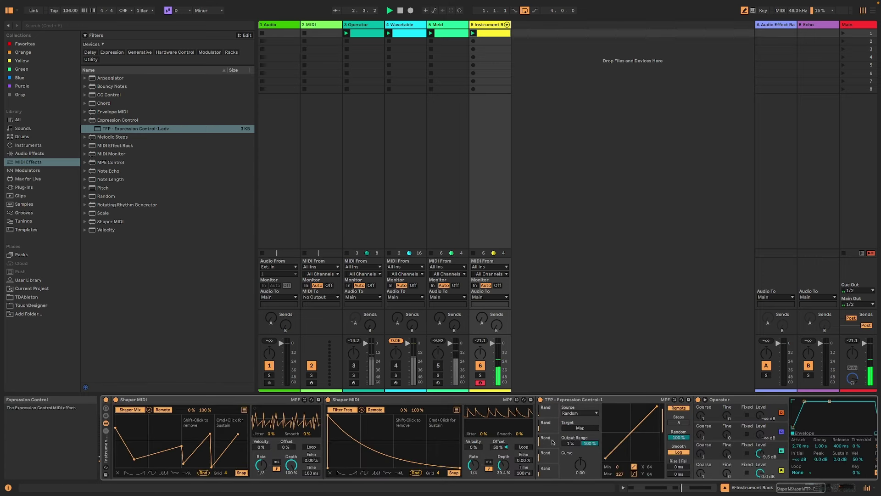
pyautogui.hscroll(6, 559, 440)
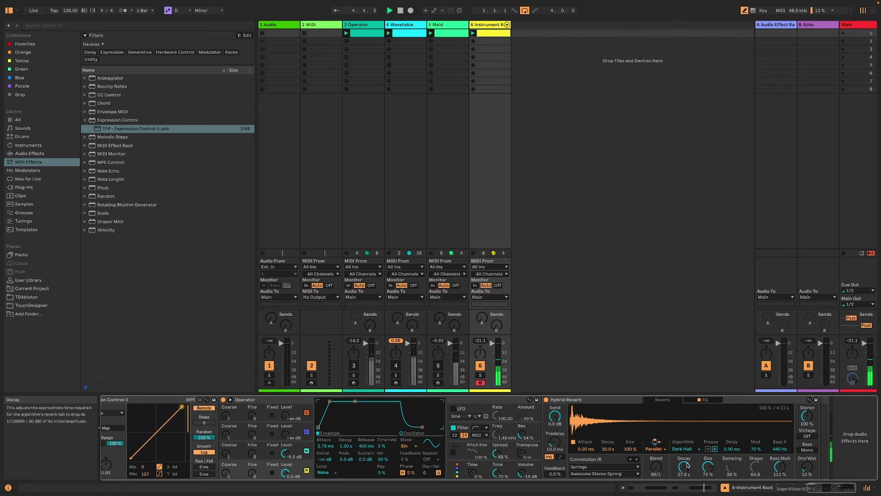
pyautogui.click(684, 466)
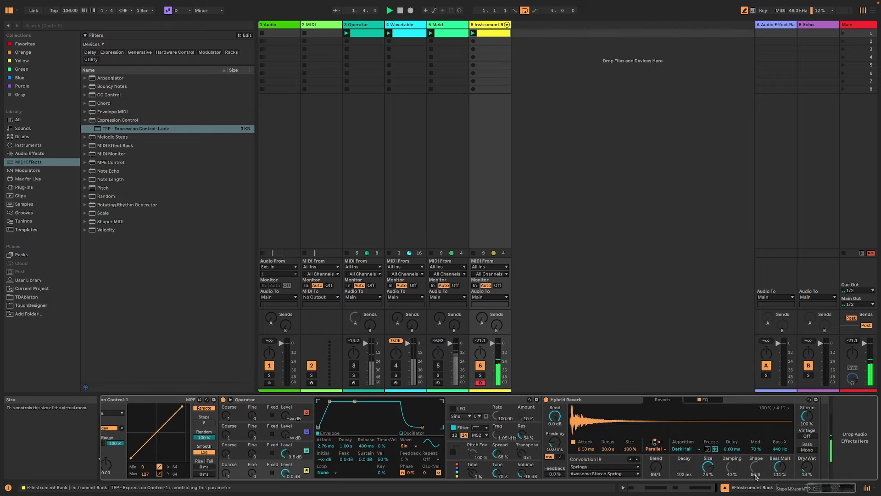
# Set Hybrid Reverb to Mod 91 %, the Quartz algorithm, Blend 0/100 and Dry/Wet 8.7 %
pyautogui.moveTo(756, 449); pyautogui.dragTo(755, 427)
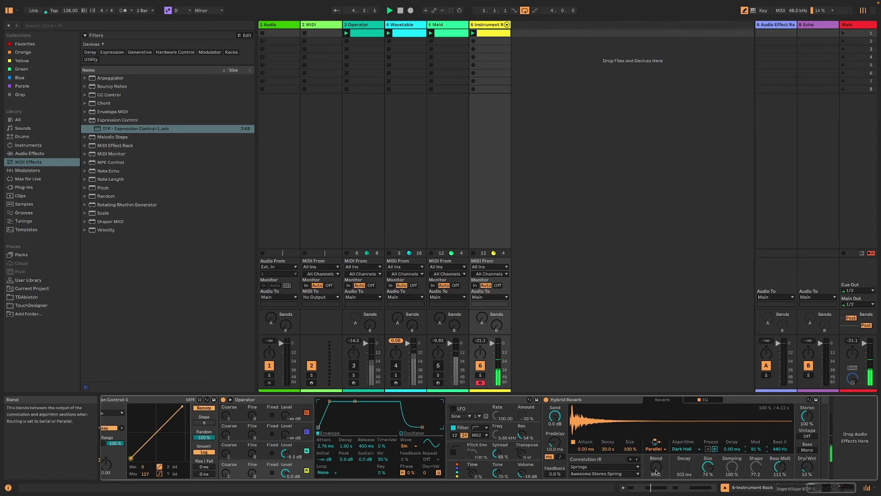
pyautogui.moveTo(656, 472); pyautogui.dragTo(656, 482)
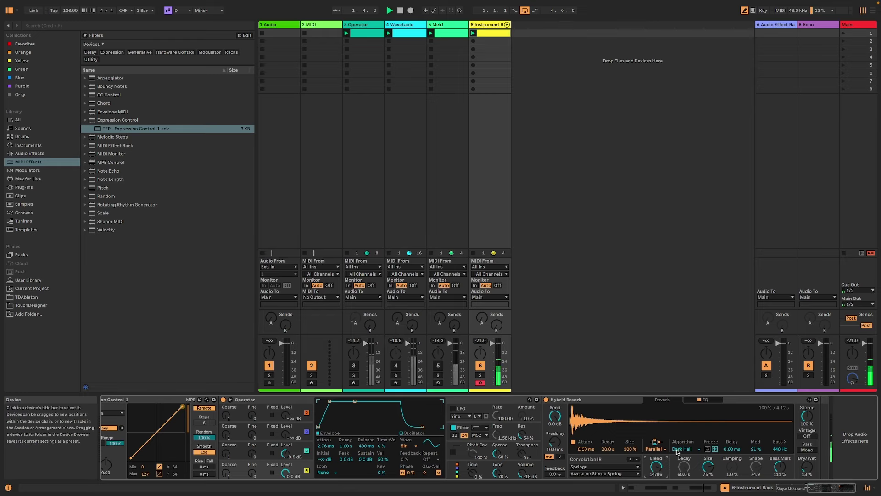
pyautogui.click(684, 449)
pyautogui.click(682, 465)
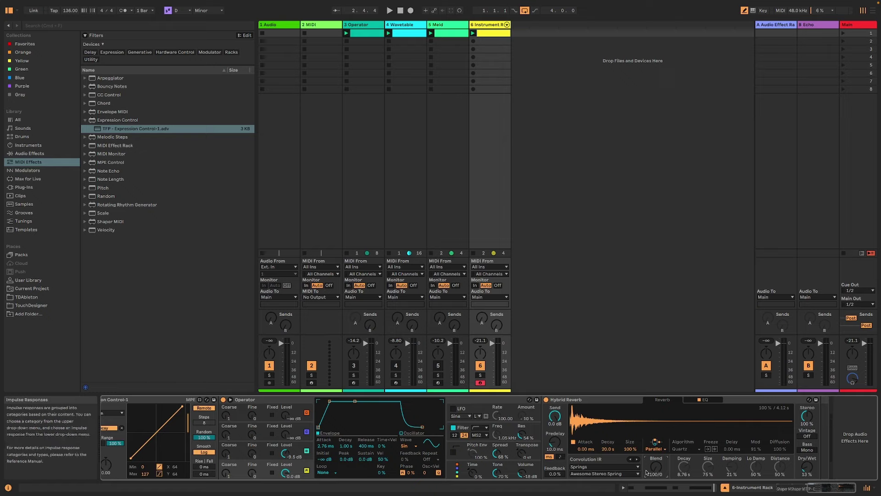
pyautogui.moveTo(656, 466); pyautogui.dragTo(656, 436)
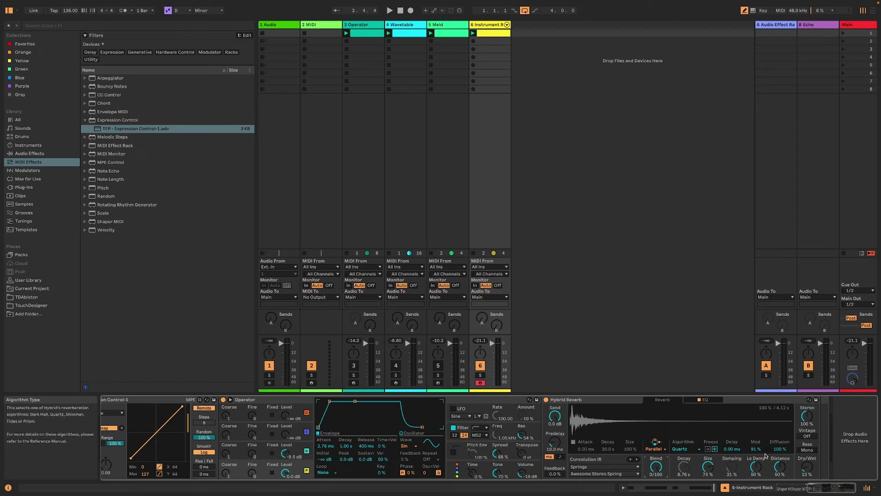
pyautogui.click(688, 453)
pyautogui.click(691, 463)
pyautogui.press('space')
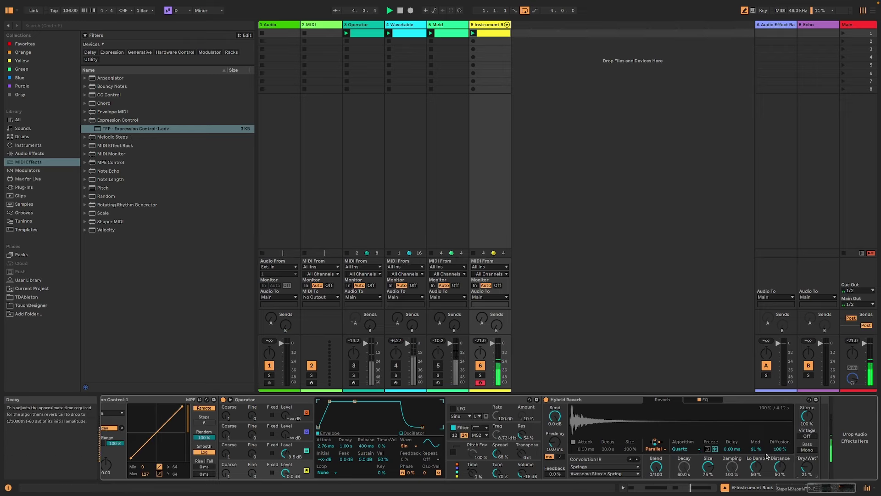
pyautogui.click(48, 153)
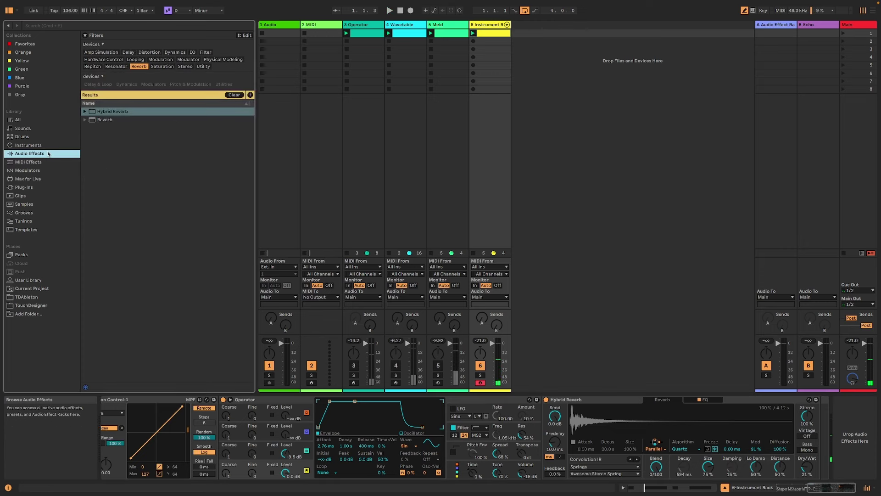
pyautogui.click(808, 468)
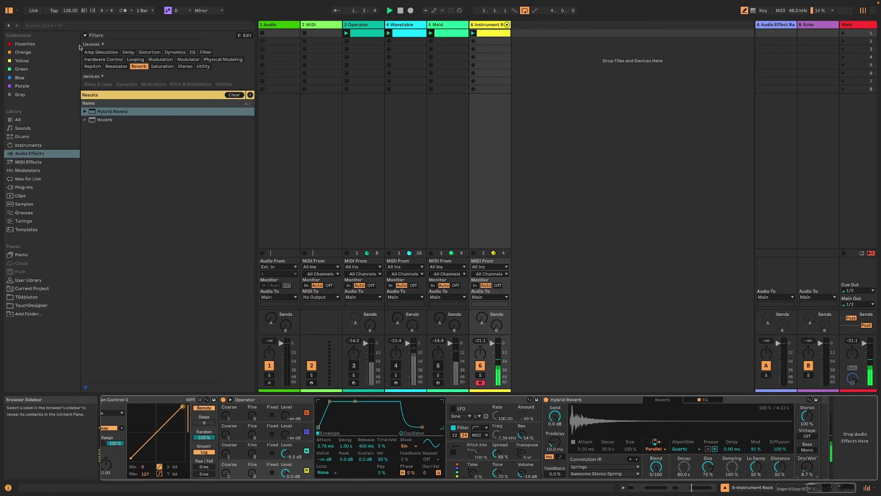
# Insert EQ Eight after Hybrid Reverb and switch its band 2 to a low-cut filter
pyautogui.click(192, 52)
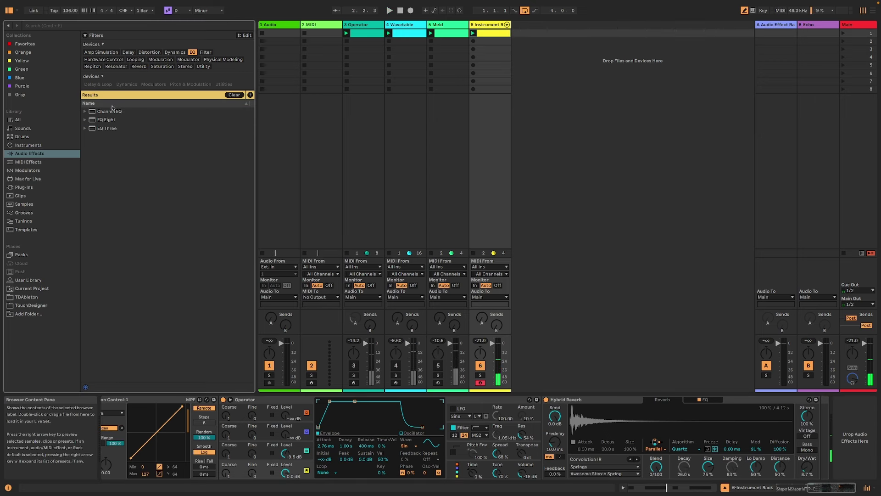
pyautogui.doubleClick(106, 120)
pyautogui.moveTo(733, 401); pyautogui.dragTo(649, 414)
pyautogui.click(736, 433)
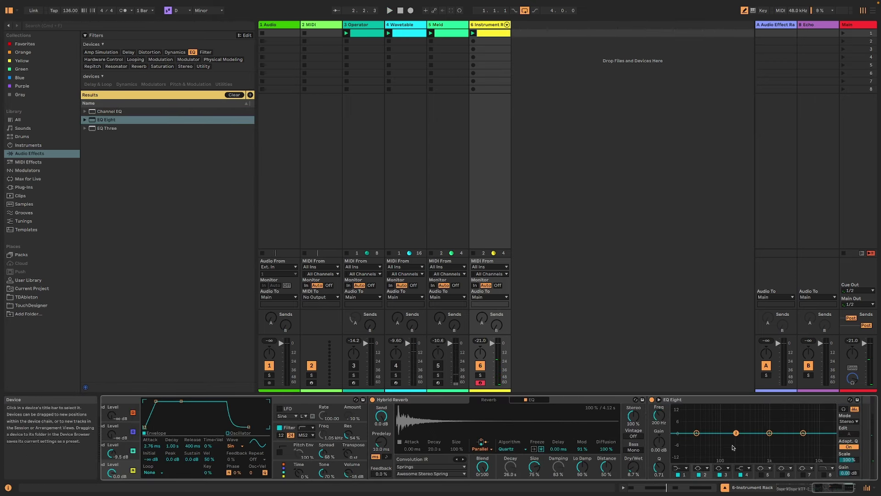
pyautogui.click(702, 468)
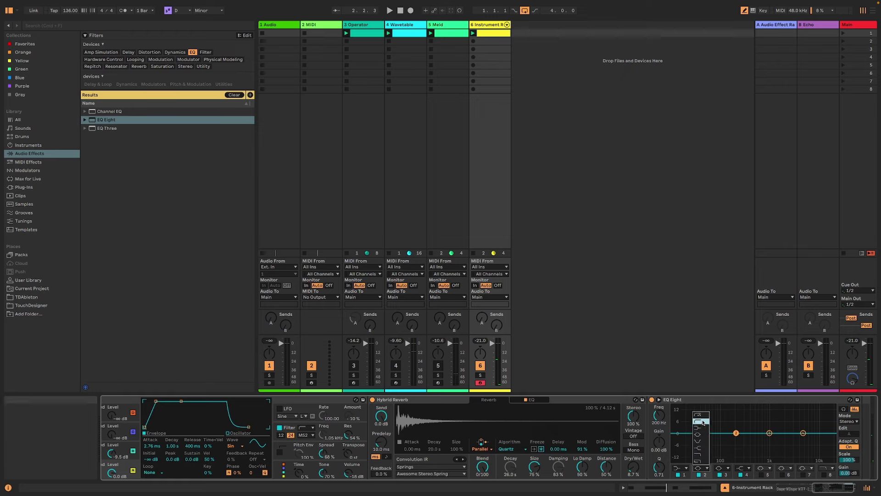
pyautogui.click(703, 427)
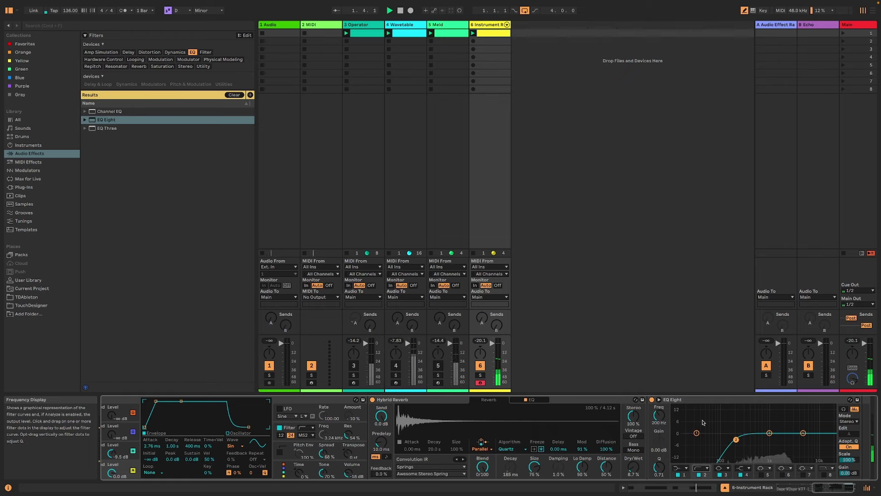
pyautogui.moveTo(829, 488); pyautogui.dragTo(832, 488)
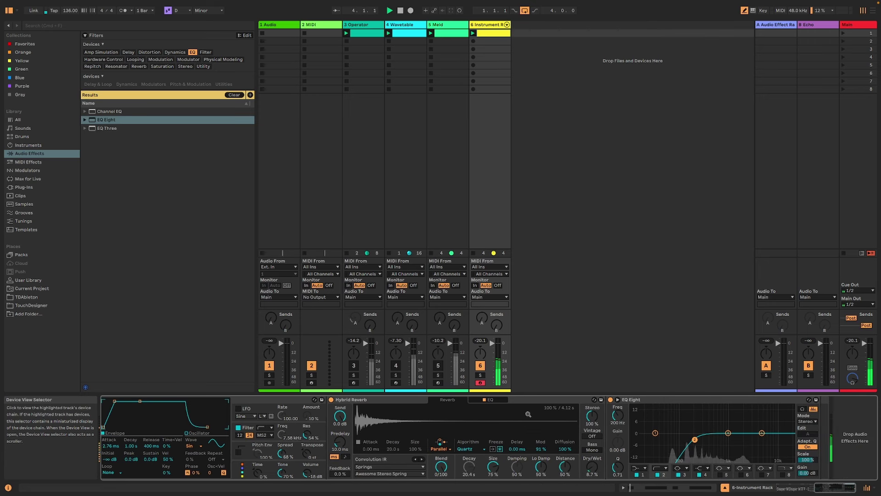
pyautogui.click(189, 53)
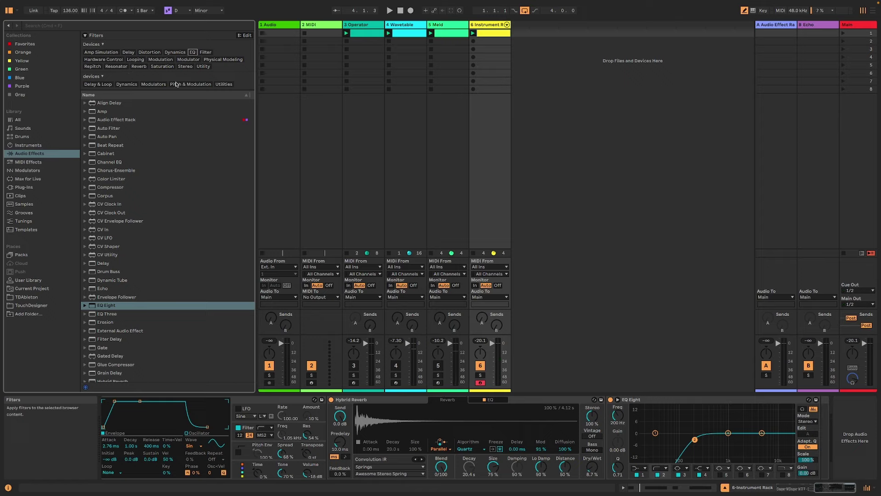
pyautogui.click(159, 66)
pyautogui.click(186, 67)
pyautogui.click(117, 66)
pyautogui.click(93, 67)
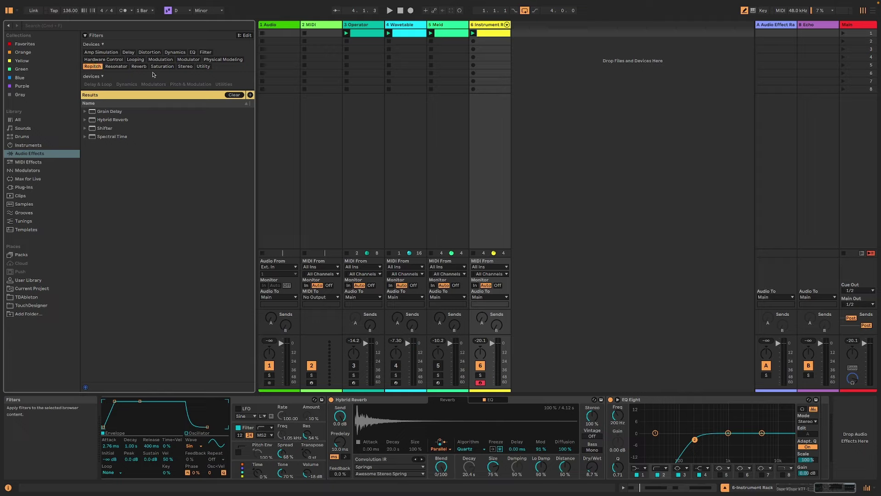
# Search the audio effects for "flan" without the Repitch filter and insert Phaser-Flanger after EQ Eight
pyautogui.click(37, 26)
pyautogui.write('flan')
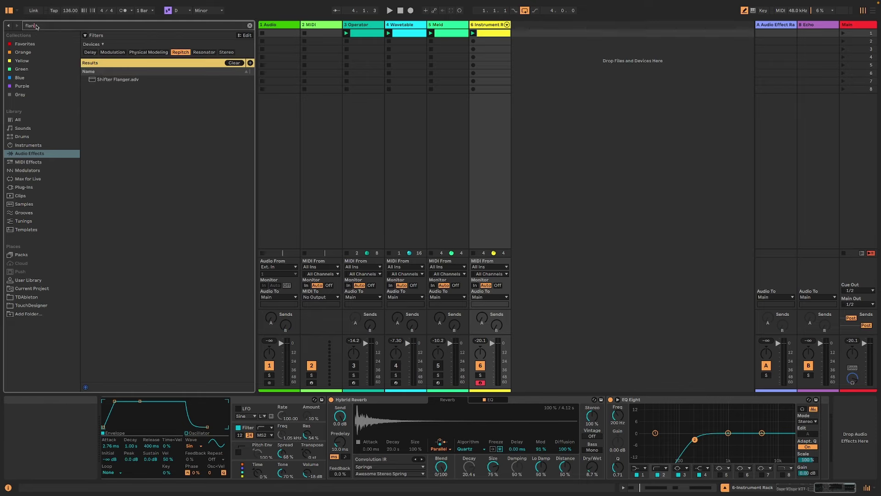
pyautogui.click(184, 52)
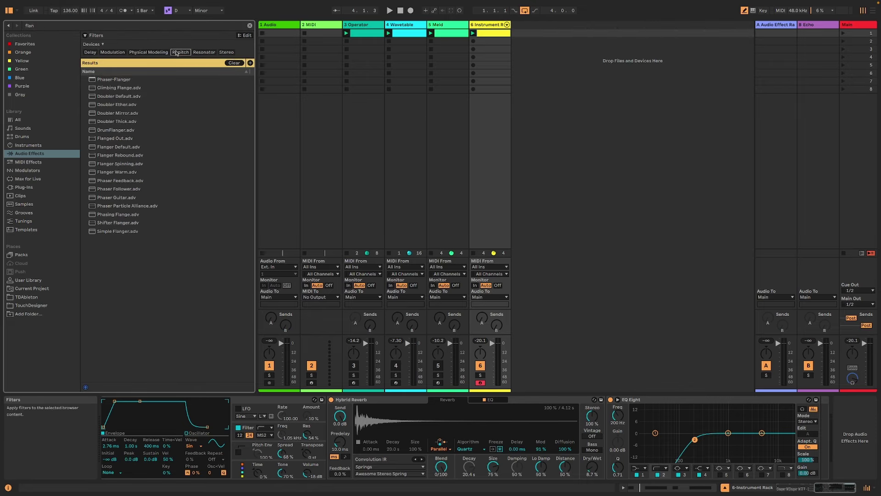
pyautogui.click(118, 79)
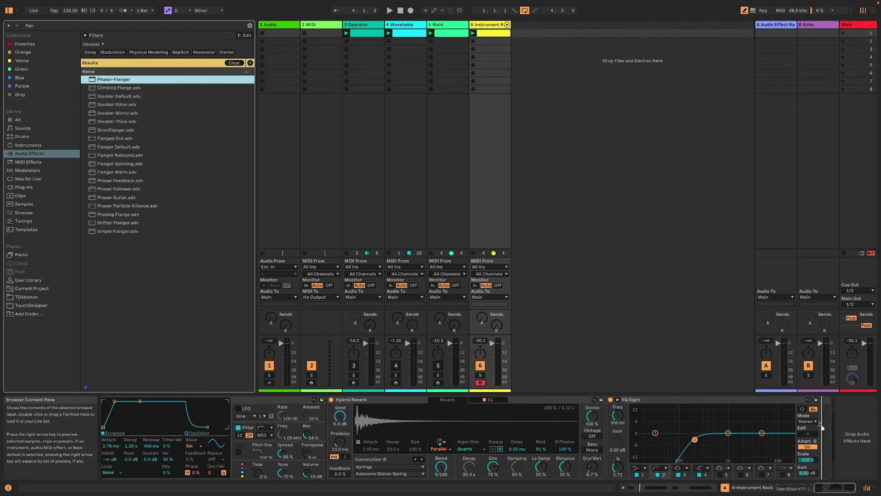
pyautogui.press('Return')
pyautogui.press('space')
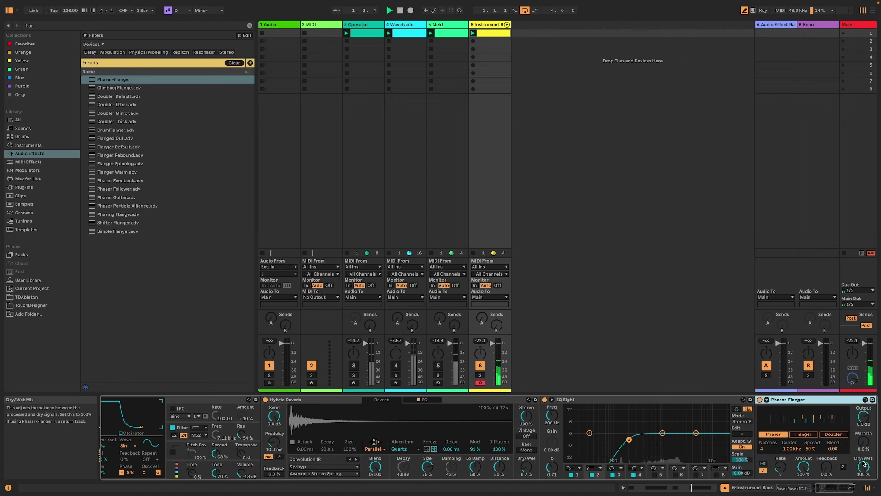
# Lower Phaser-Flanger's Dry/Wet, and set its Feedback to 24 % and Warmth to 77 %
pyautogui.moveTo(863, 463); pyautogui.dragTo(863, 488)
pyautogui.moveTo(780, 467); pyautogui.dragTo(826, 476)
pyautogui.moveTo(863, 442); pyautogui.dragTo(864, 430)
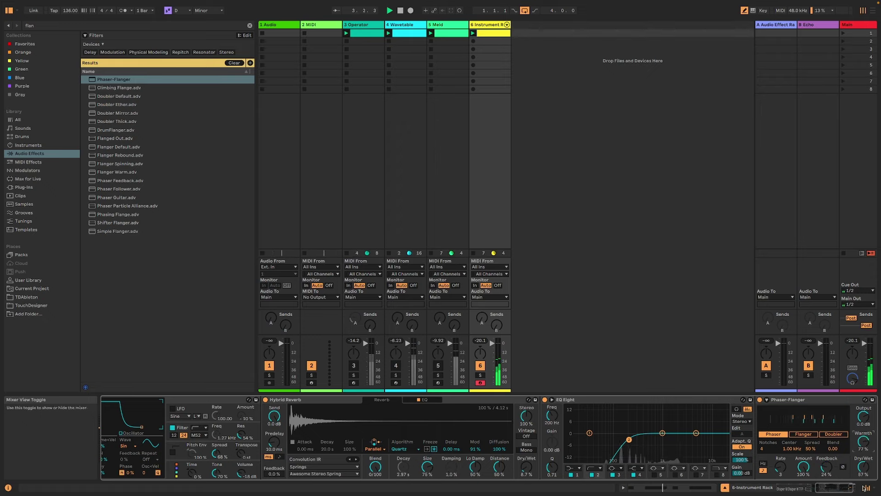
# Show the Instrument Rack's chain list and add Wavetable as a new chain below Operator
pyautogui.moveTo(838, 487); pyautogui.dragTo(791, 488)
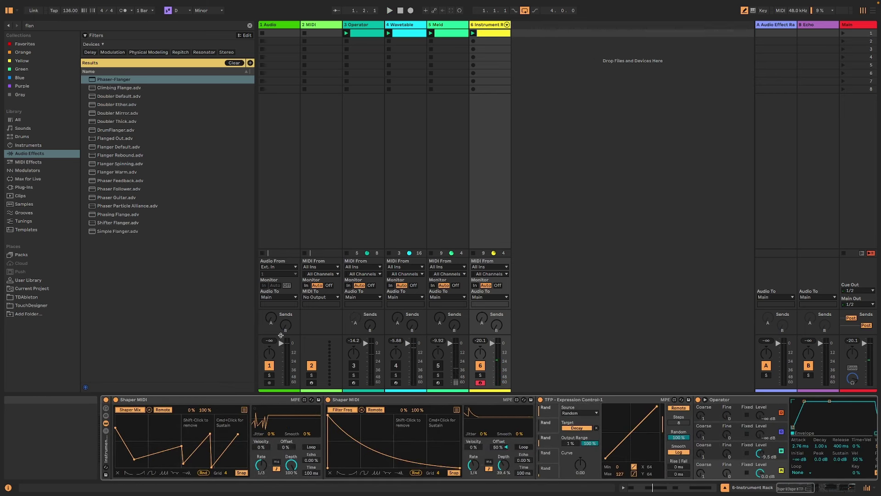
pyautogui.click(106, 431)
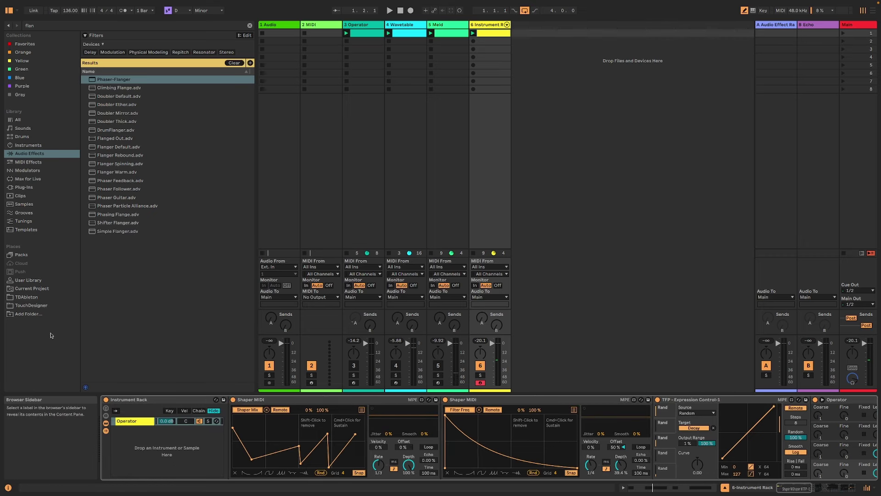
pyautogui.click(33, 146)
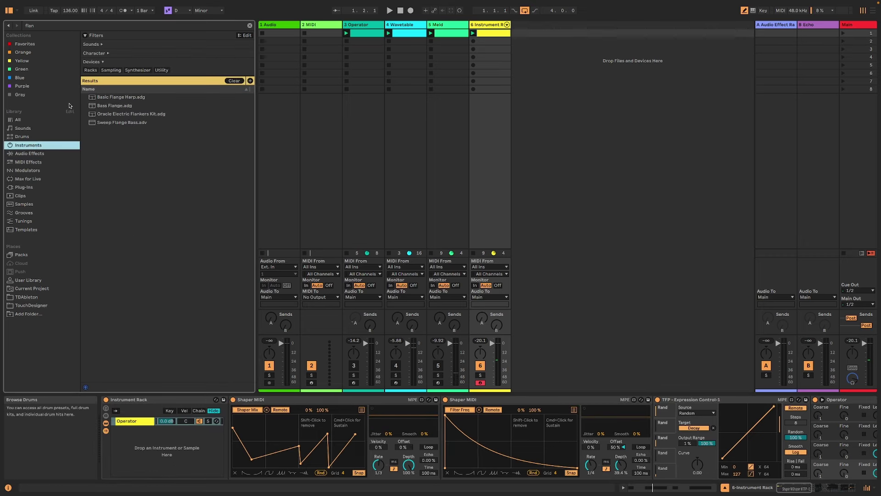
pyautogui.click(46, 27)
pyautogui.press('BackSpace')
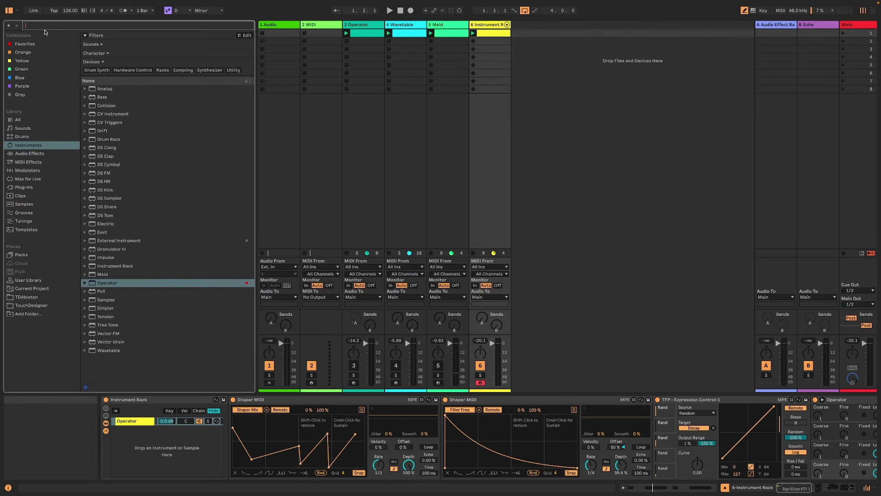
pyautogui.click(120, 351)
pyautogui.moveTo(117, 353); pyautogui.dragTo(148, 440)
pyautogui.press('space')
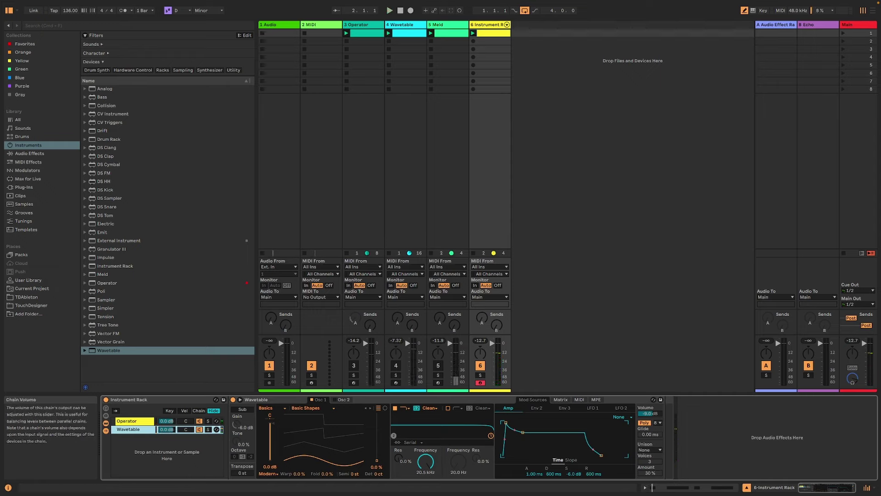
# Lower the Wavetable chain's volume to -13.7 dB in the Instrument Rack
pyautogui.press('space')
pyautogui.moveTo(166, 429); pyautogui.dragTo(167, 433)
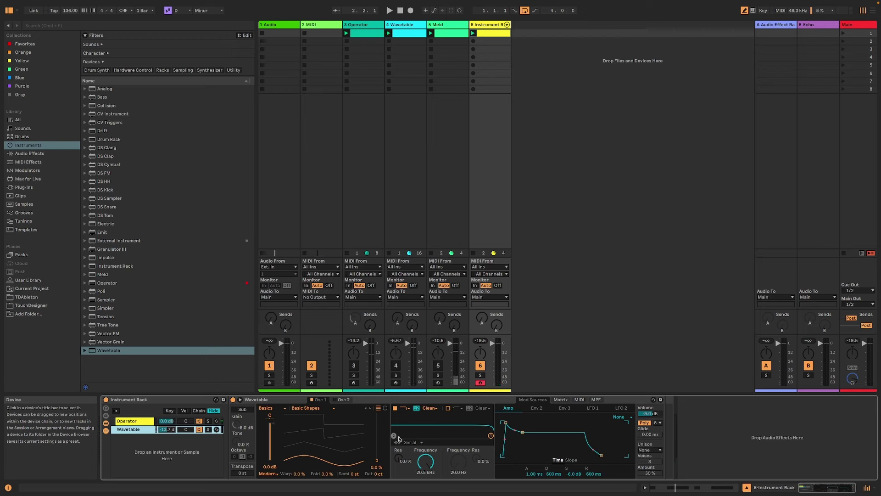
pyautogui.click(127, 421)
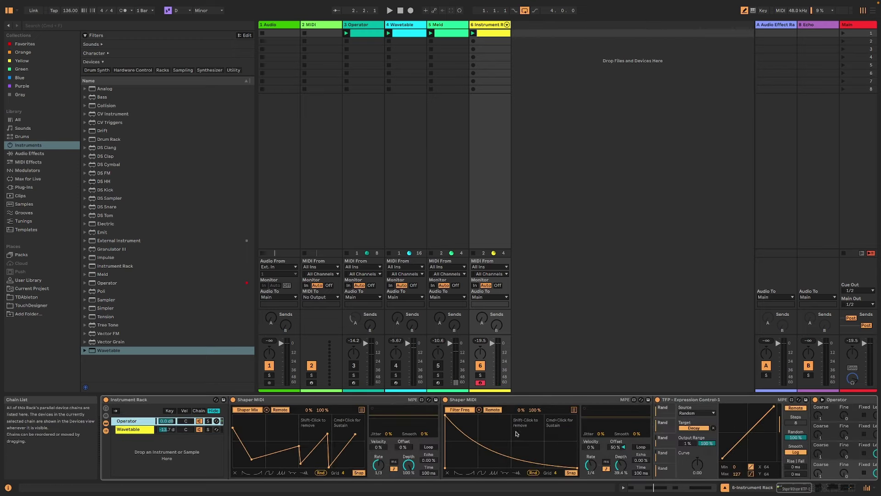
# Set Wavetable's oscillator 1 position to 24 % and filter 1 to 236 Hz with 23 % resonance
pyautogui.click(133, 429)
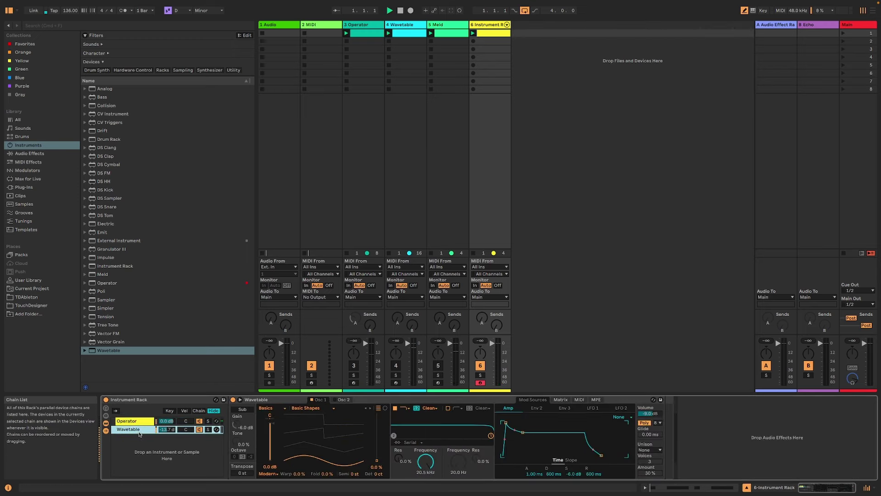
pyautogui.moveTo(324, 455); pyautogui.dragTo(324, 439)
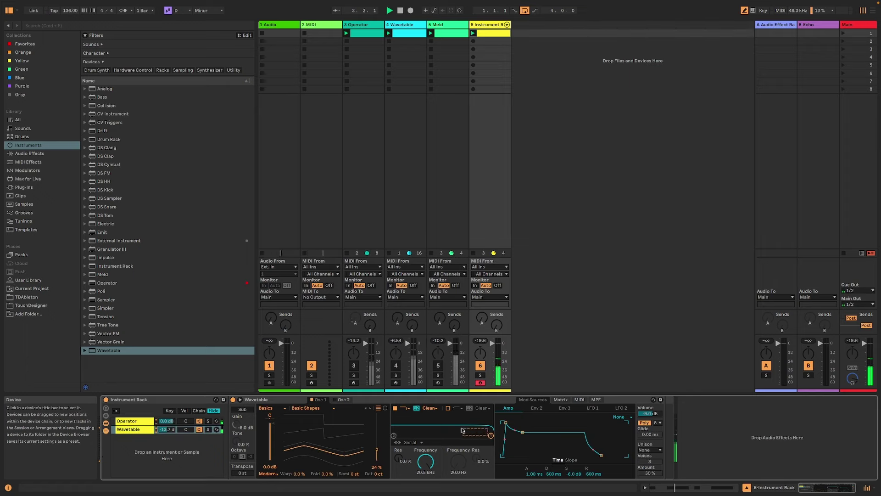
pyautogui.moveTo(489, 436); pyautogui.dragTo(434, 432)
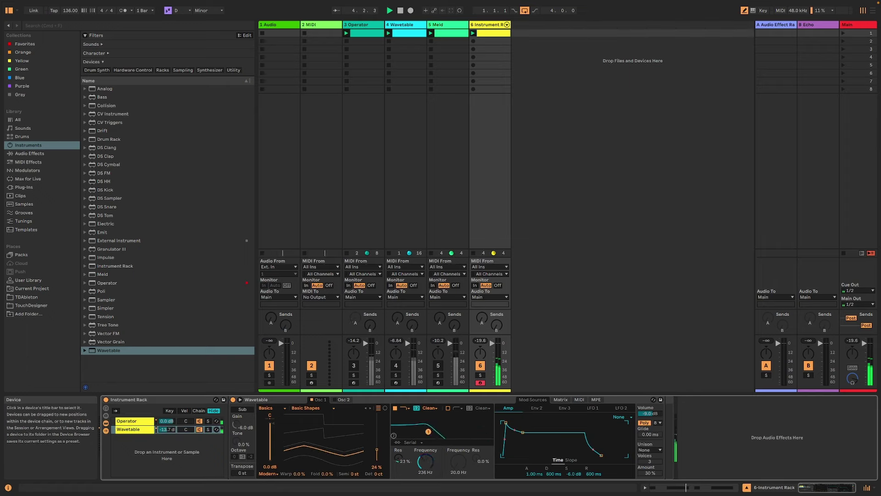
# Set Wavetable's oscillator 1 position to 12 % and filter 1 to 313 Hz with 42 % resonance
pyautogui.moveTo(350, 454)
pyautogui.mouseDown()
pyautogui.moveTo(349, 462)
pyautogui.moveTo(350, 445)
pyautogui.moveTo(350, 460)
pyautogui.mouseUp()
pyautogui.moveTo(425, 461)
pyautogui.mouseDown()
pyautogui.moveTo(425, 440)
pyautogui.moveTo(400, 436)
pyautogui.moveTo(425, 484)
pyautogui.moveTo(398, 477)
pyautogui.moveTo(424, 446)
pyautogui.mouseUp()
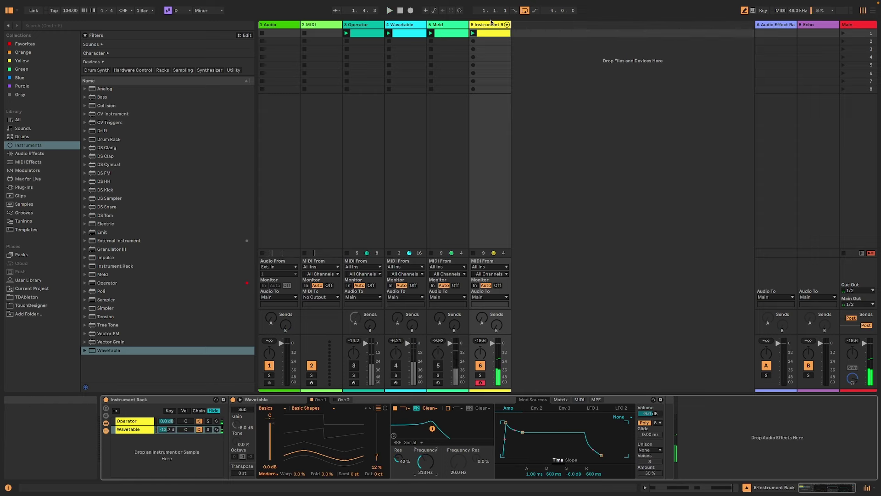
# In the bass clip, add sixteenth notes E2 at 1.1.3, F2 at 1.2.4 and D2 at 1.4.3, cutting short the overlapping D1
pyautogui.hotkey('shift', 'Tab')
pyautogui.press('space')
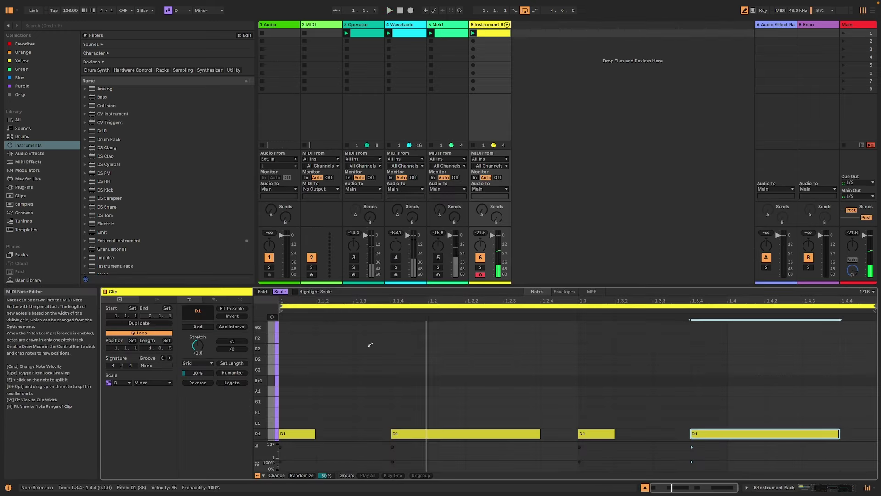
pyautogui.click(369, 348)
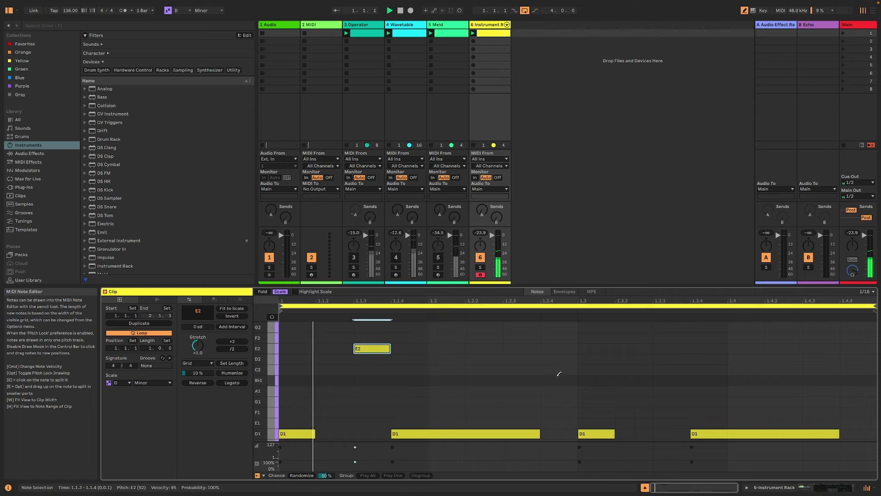
pyautogui.click(565, 338)
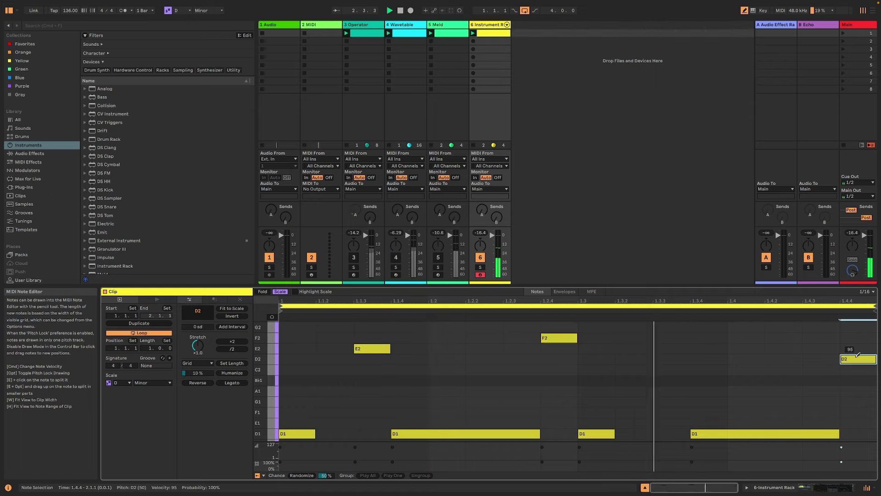
pyautogui.moveTo(859, 354); pyautogui.dragTo(817, 358)
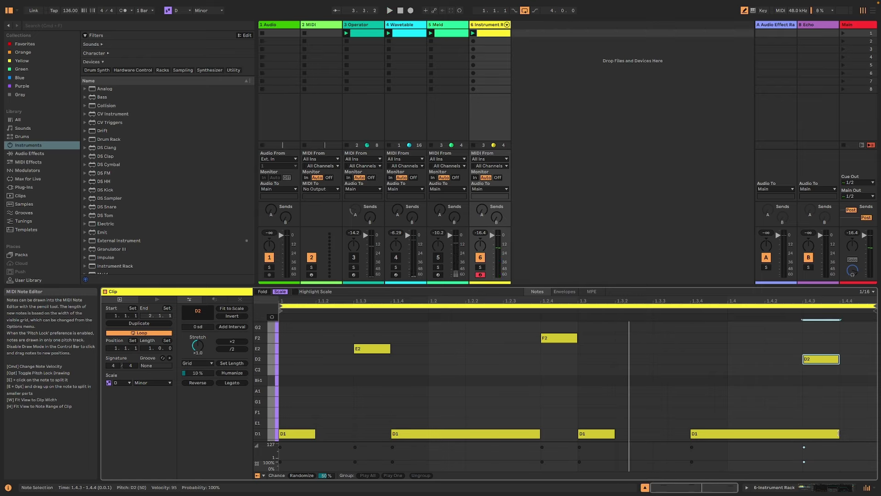
pyautogui.press('space')
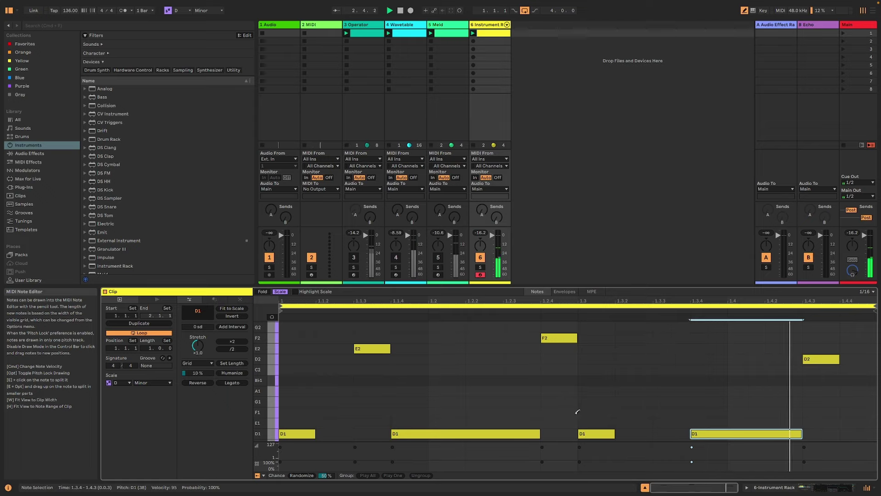
# Delete the D1 note at 1.3.1 and add sixteenth notes E3 at 1.3.2 and E1 at 1.3.3
pyautogui.click(586, 432)
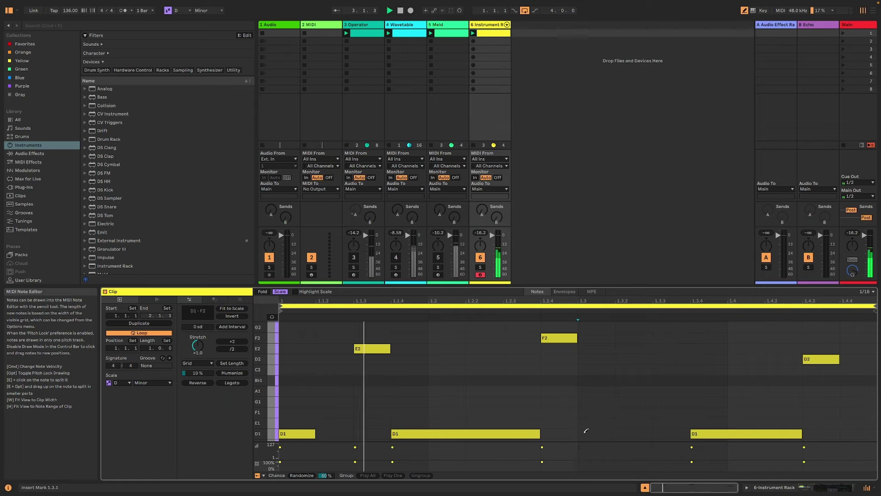
pyautogui.click(669, 423)
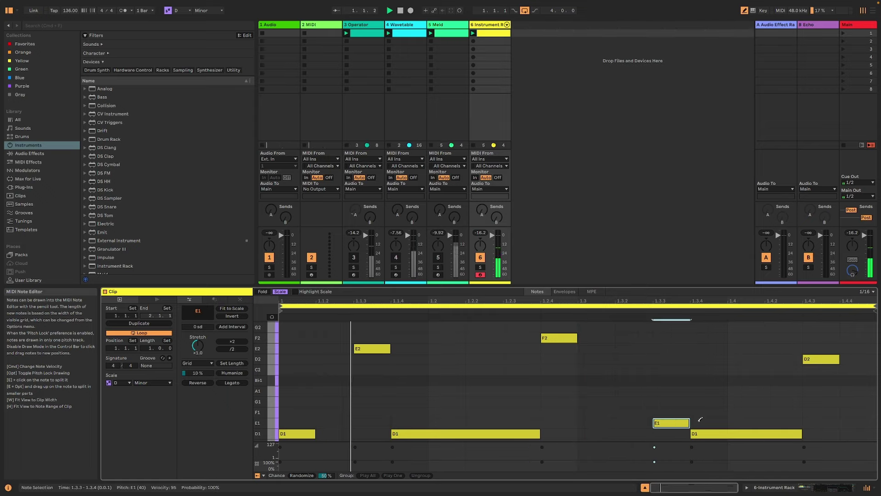
pyautogui.scroll(4, 631, 370)
pyautogui.click(627, 357)
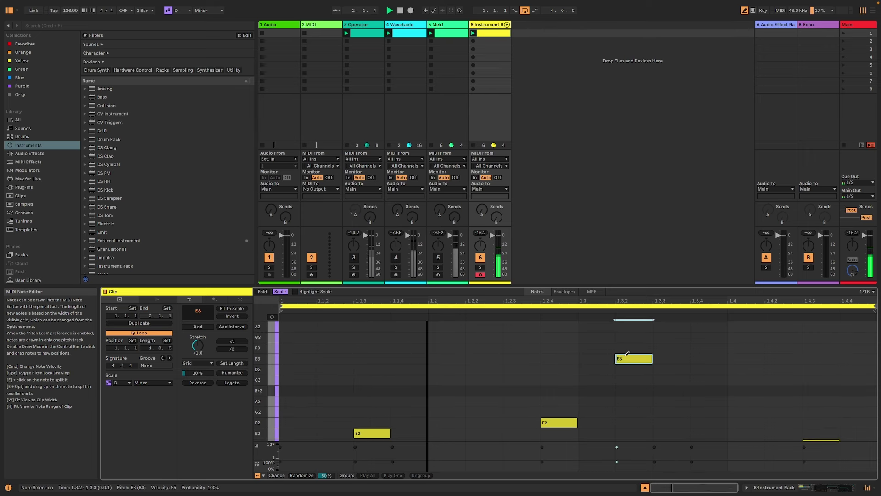
# Return to the rack's devices and try raising the bass track's send to reverb return A
pyautogui.hotkey('shift', 'Tab')
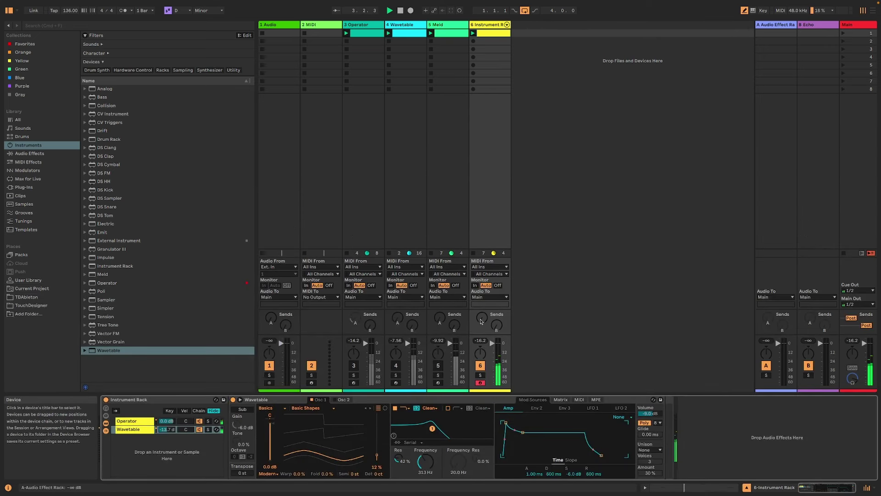
pyautogui.moveTo(481, 318); pyautogui.dragTo(481, 272)
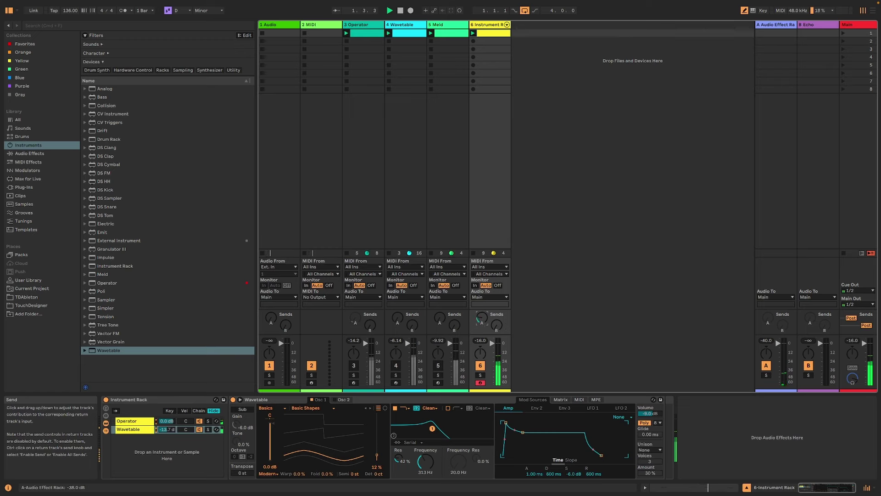
# Add EQ Eight from the EQ audio effects after the Audio Effect Rack on return track A
pyautogui.click(770, 146)
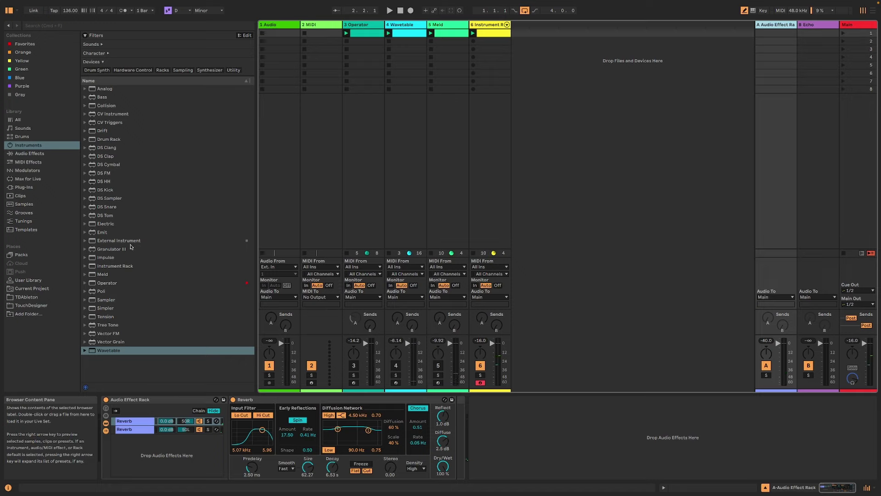
pyautogui.click(46, 156)
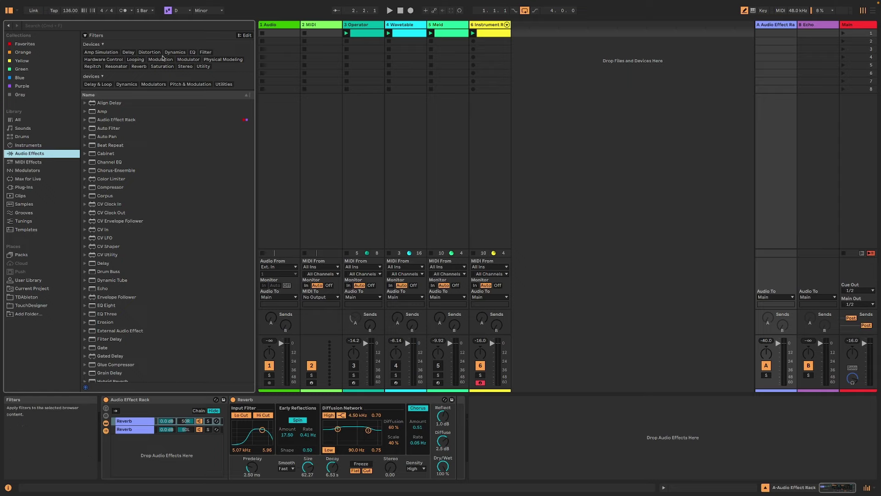
pyautogui.click(192, 52)
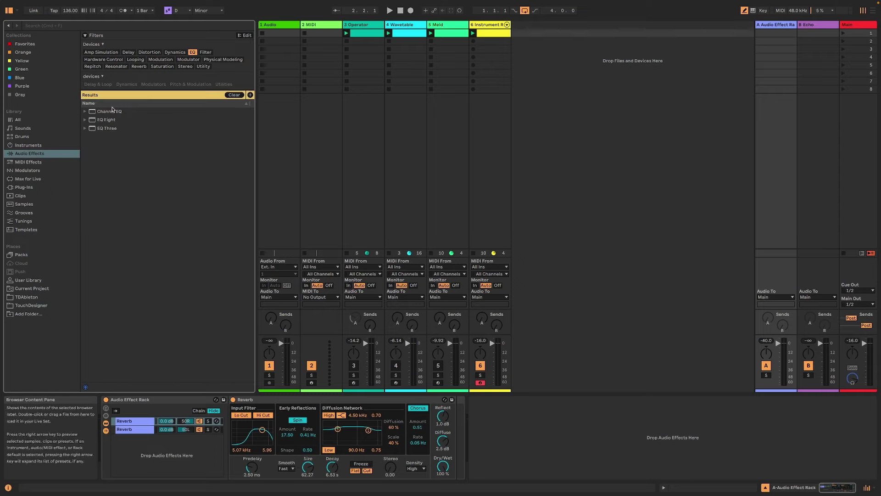
pyautogui.click(129, 121)
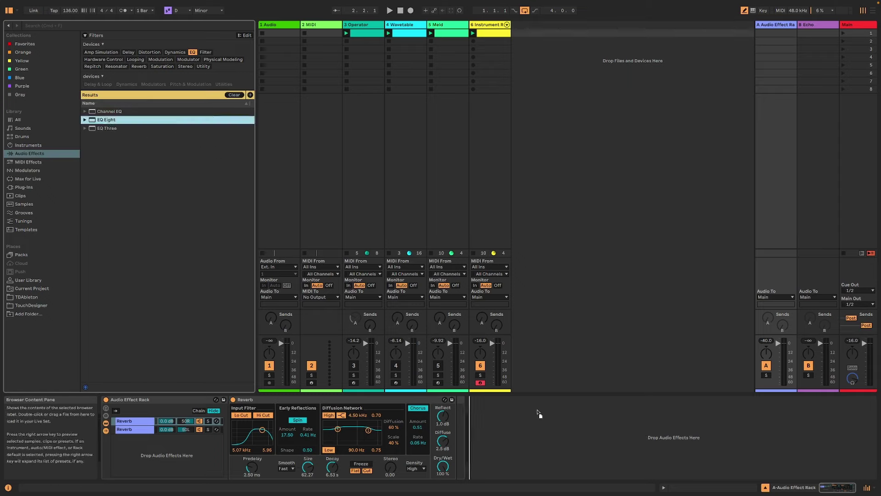
pyautogui.moveTo(537, 420); pyautogui.dragTo(535, 427)
pyautogui.click(559, 434)
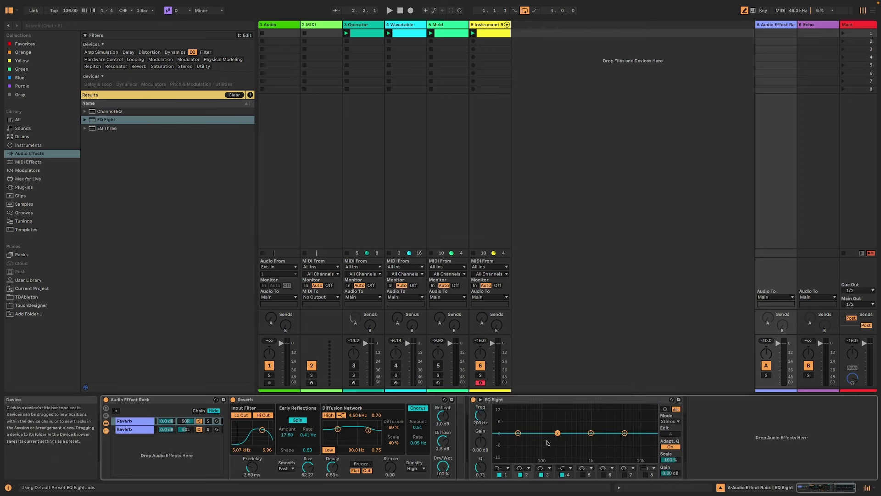
# Change EQ Eight's band 2 to a low-cut filter and audition it with the bass track's send A
pyautogui.click(523, 467)
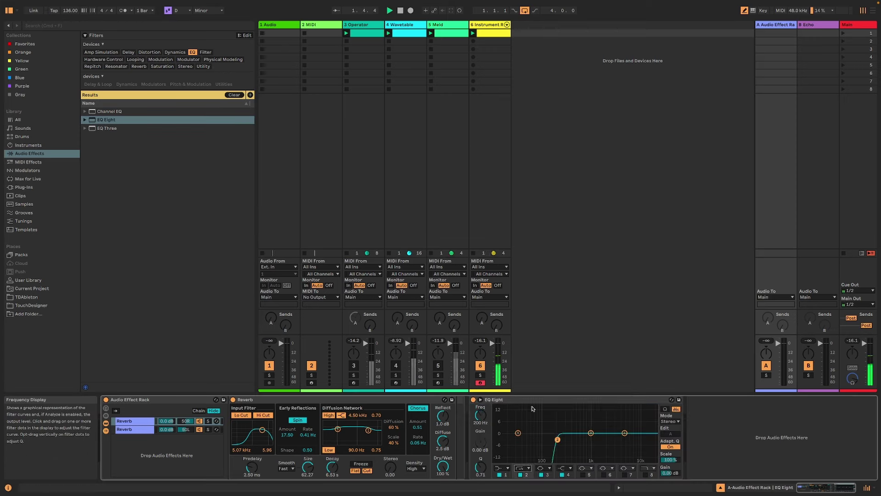
pyautogui.moveTo(482, 319); pyautogui.dragTo(482, 275)
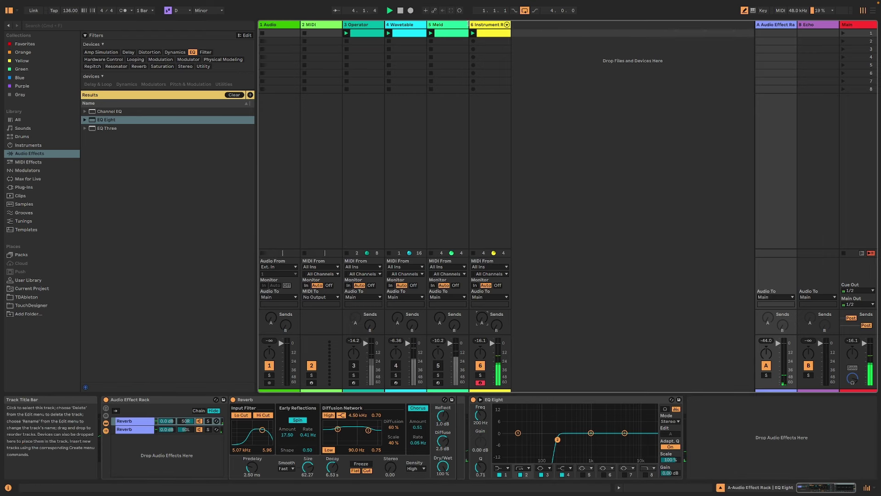
# Find TFP - ParSec among the Max for Live audio effects and load it at the end of the Instrument Rack track
pyautogui.doubleClick(487, 33)
pyautogui.click(843, 490)
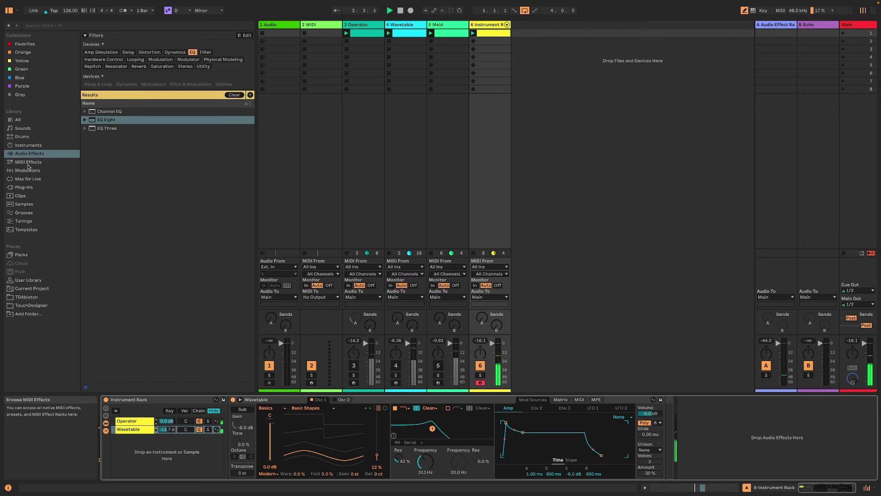
pyautogui.click(28, 179)
pyautogui.click(36, 26)
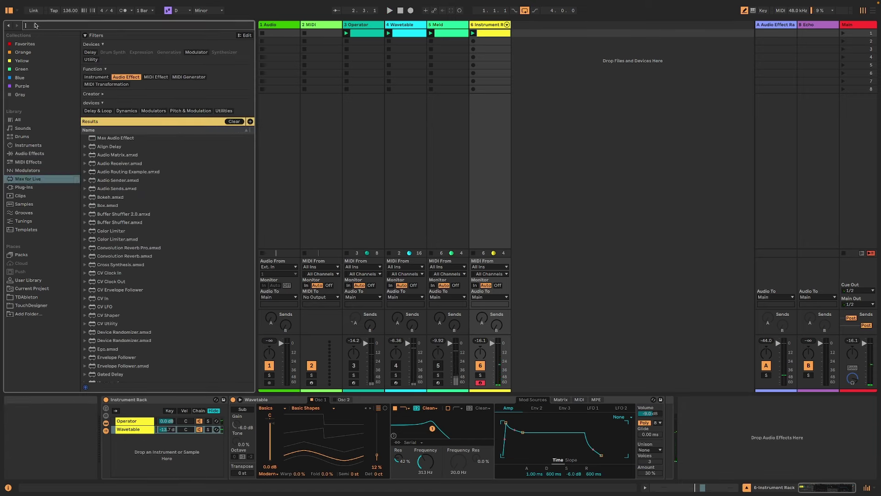
pyautogui.write('pars')
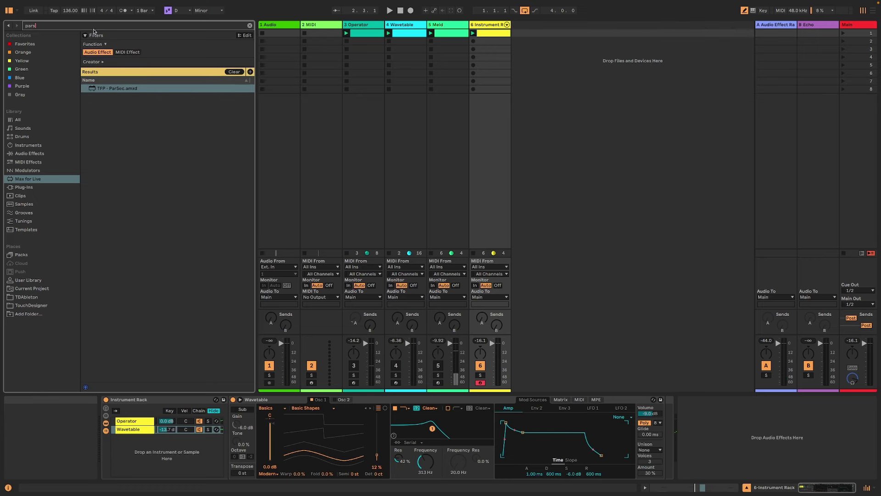
pyautogui.doubleClick(91, 88)
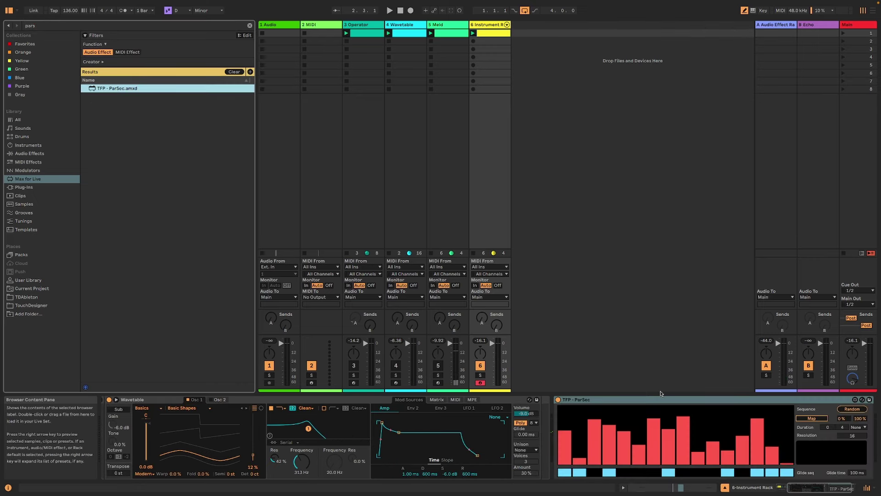
# Lower ParSec's first twelve sequence steps to zero and map the device to the Instrument Rack track's send A
pyautogui.moveTo(744, 453); pyautogui.dragTo(581, 478)
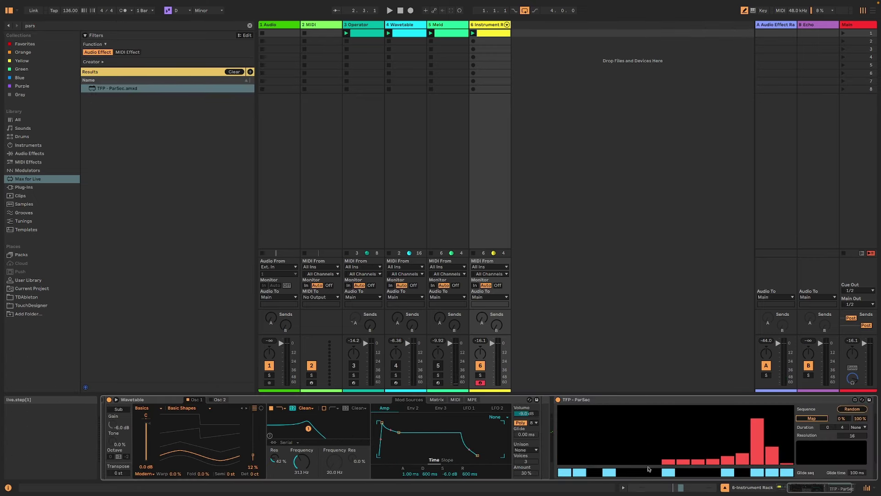
pyautogui.click(482, 319)
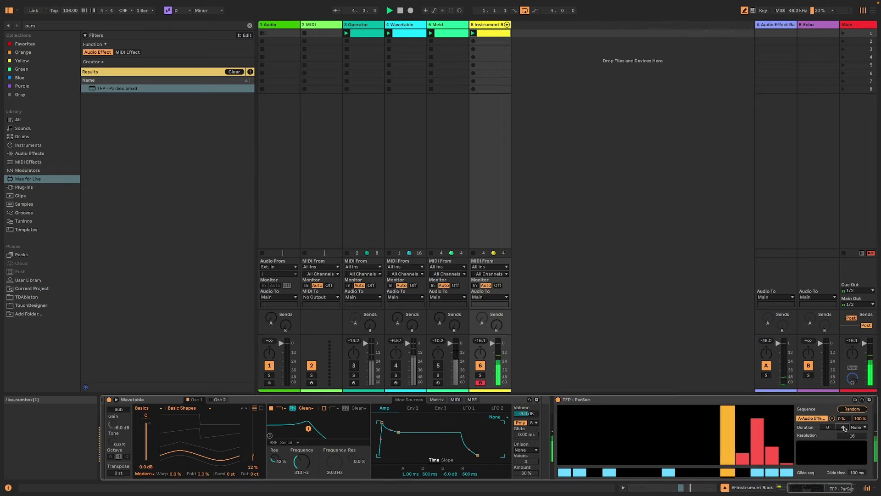
# Adjust ParSec's sequence duration while the clips play
pyautogui.moveTo(843, 427); pyautogui.dragTo(843, 420)
pyautogui.scroll(-2, 844, 429)
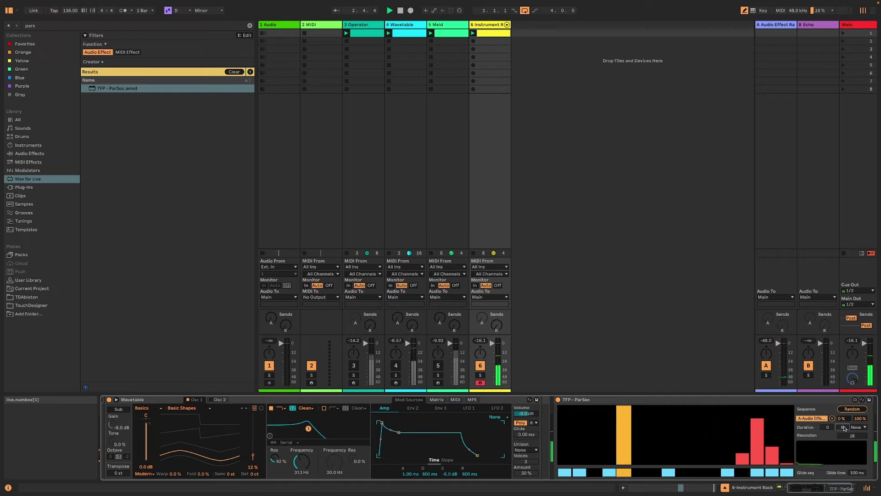
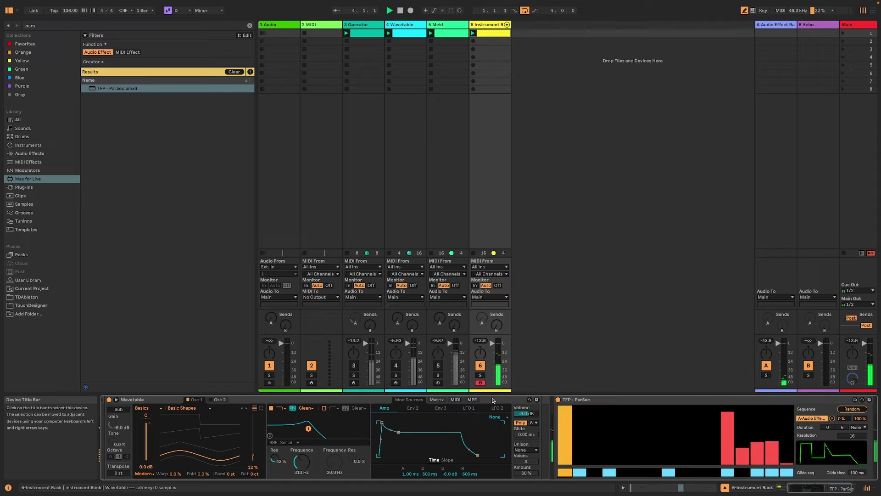
# Delete the E3, E2 and F2 notes from the Instrument Rack clip and return to the track's devices
pyautogui.moveTo(838, 490); pyautogui.dragTo(759, 477)
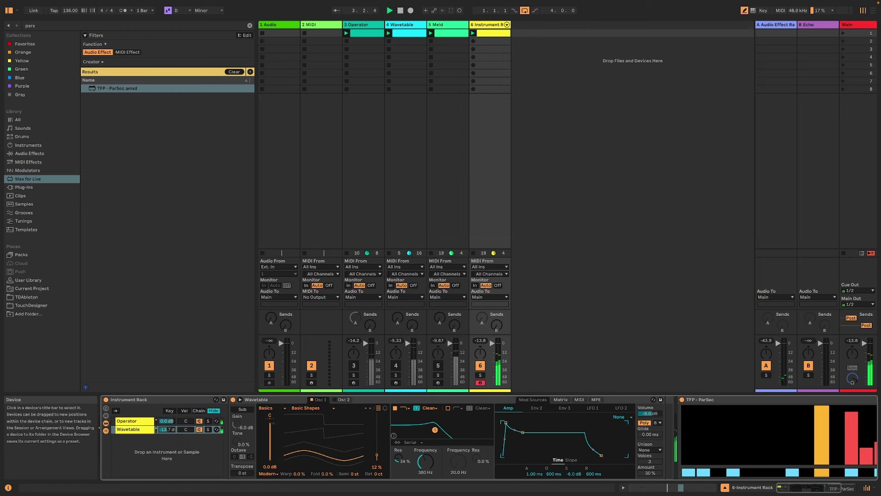
pyautogui.doubleClick(496, 33)
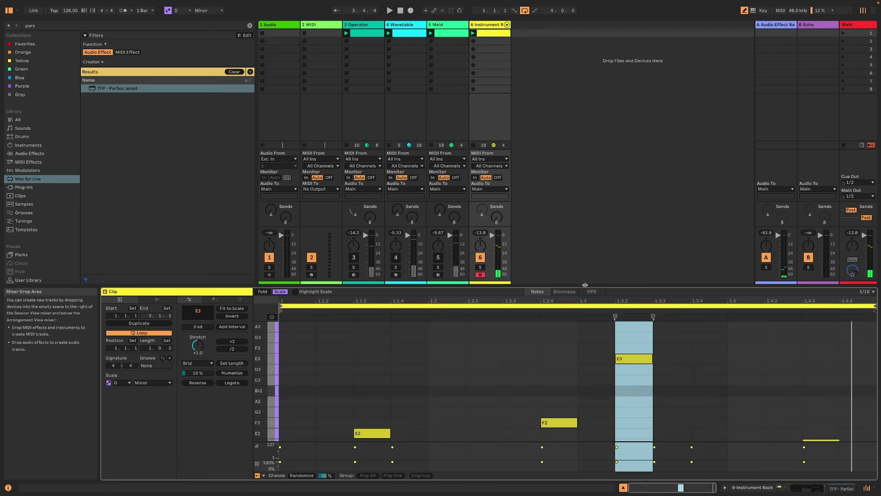
pyautogui.click(653, 349)
pyautogui.scroll(-2, 476, 356)
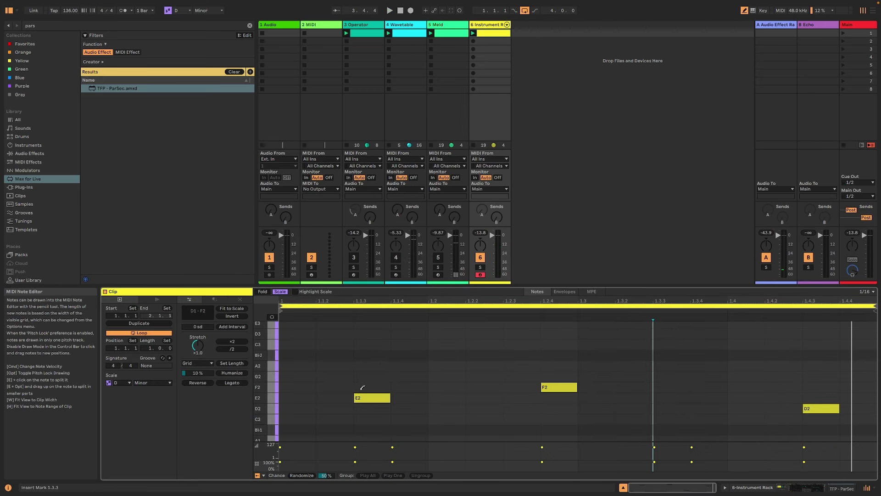
pyautogui.press('space')
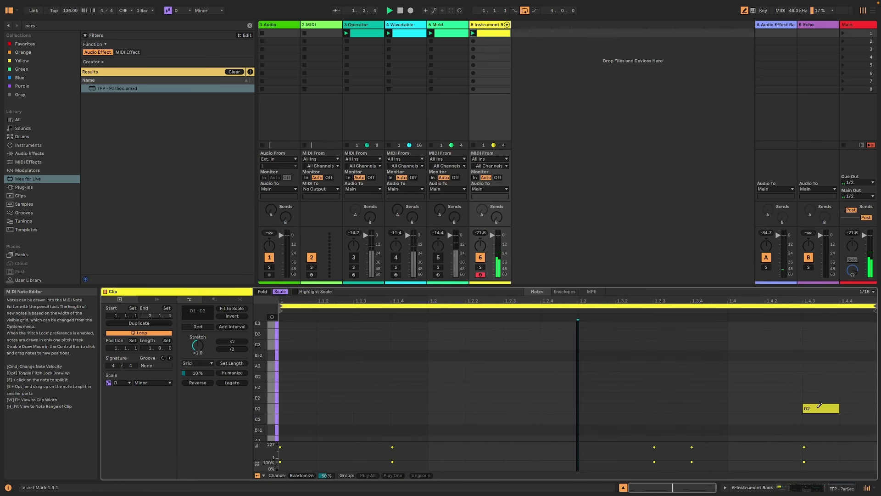
pyautogui.hotkey('shift', 'Tab')
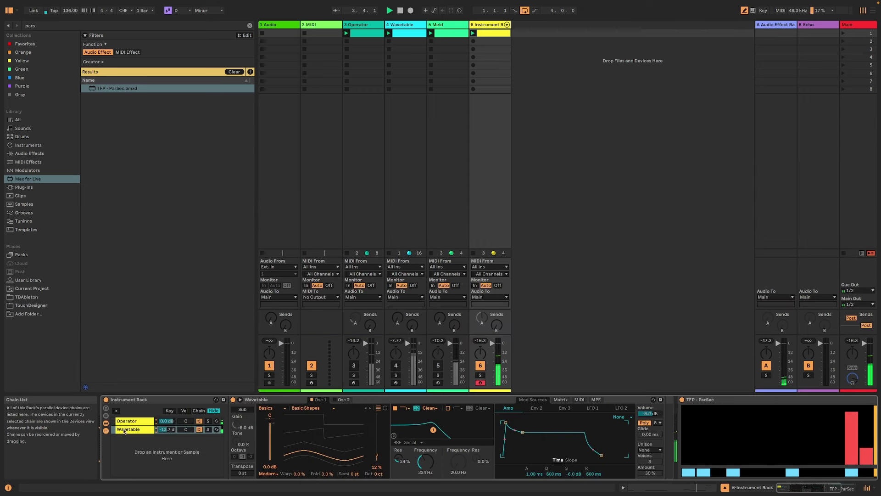
# Clear the browser search and filter the audio effects to Distortion devices
pyautogui.click(136, 420)
pyautogui.click(131, 429)
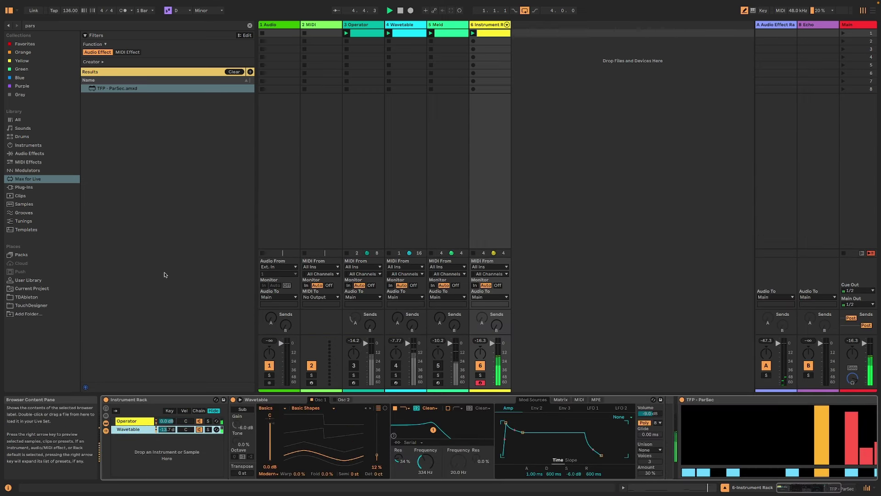
pyautogui.click(83, 26)
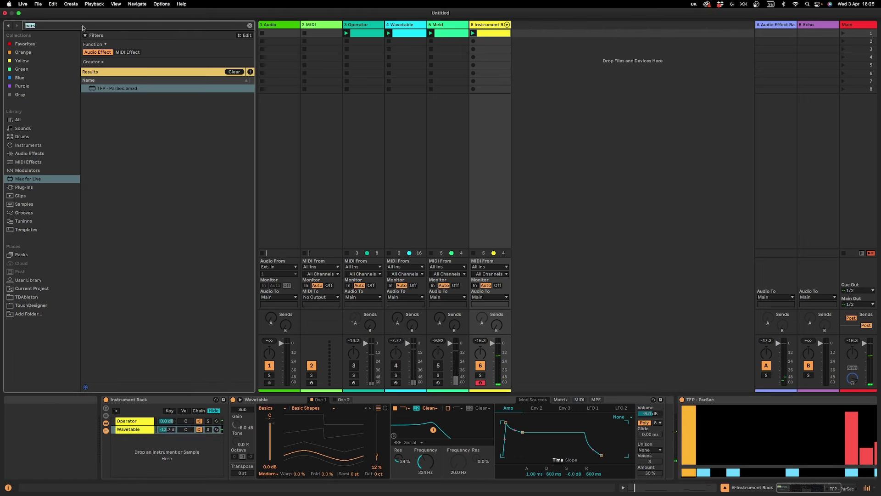
pyautogui.press('BackSpace')
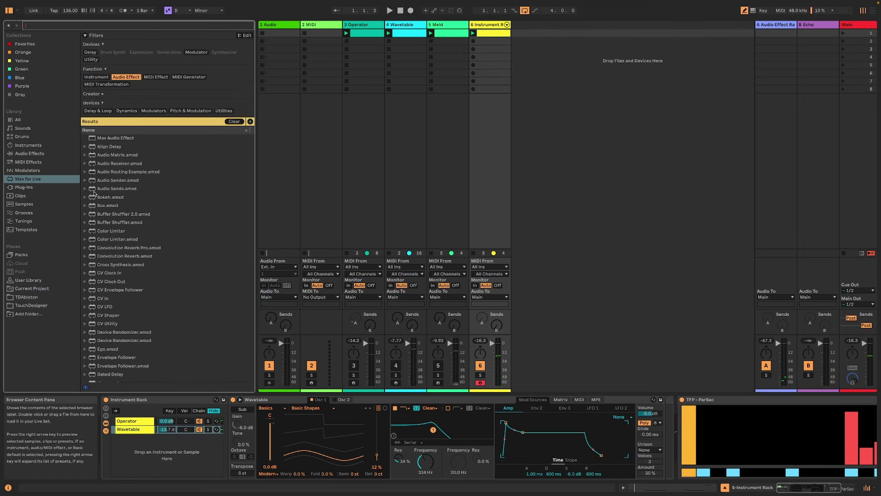
pyautogui.click(33, 162)
pyautogui.click(27, 179)
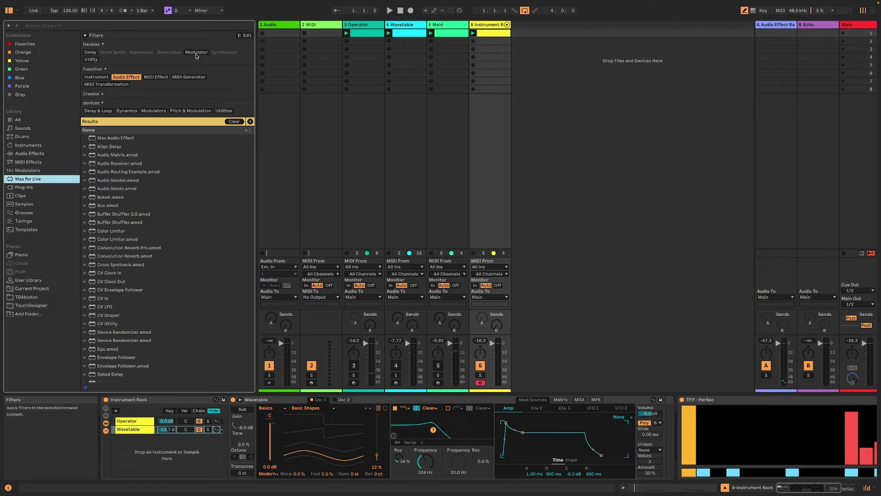
pyautogui.click(30, 153)
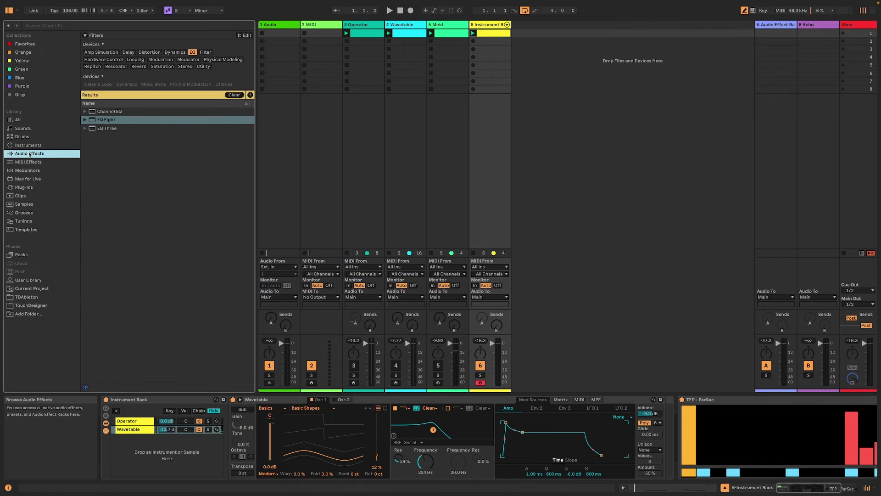
pyautogui.click(150, 51)
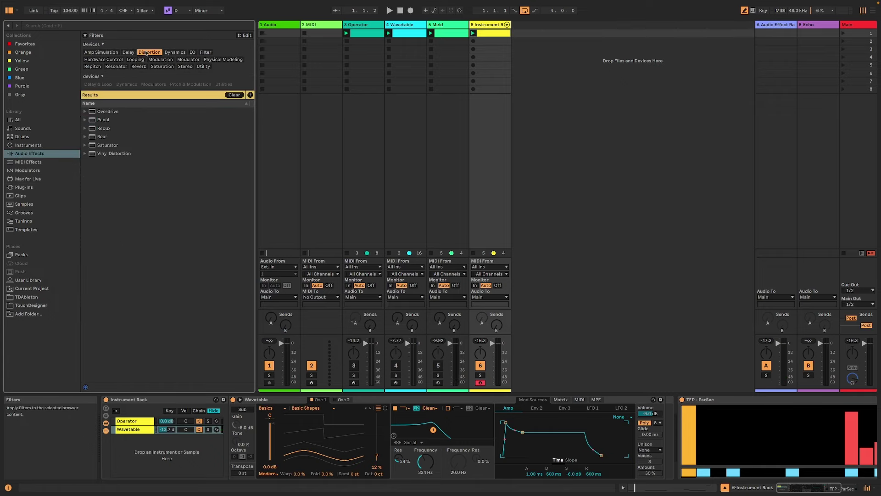
# Load Roar on the Instrument Rack track and try a 17 % shaper amount with 14 dB of drive during playback
pyautogui.doubleClick(105, 137)
pyautogui.press('space')
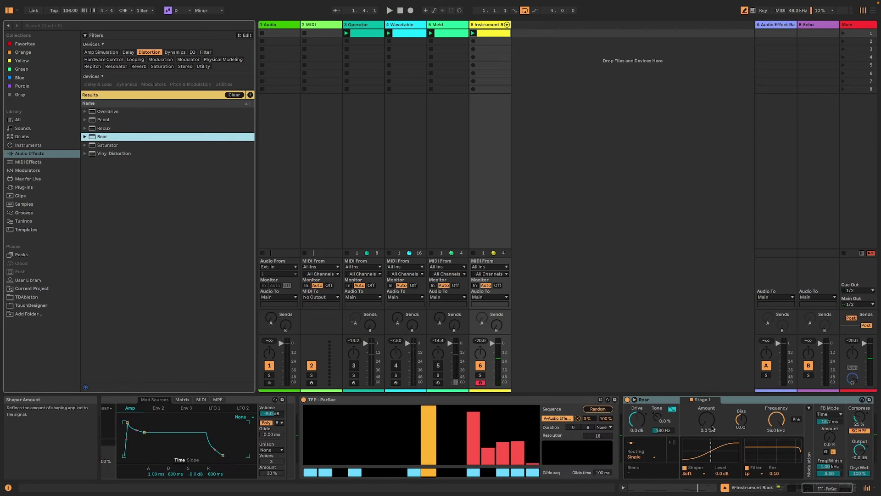
pyautogui.moveTo(711, 424); pyautogui.dragTo(711, 421)
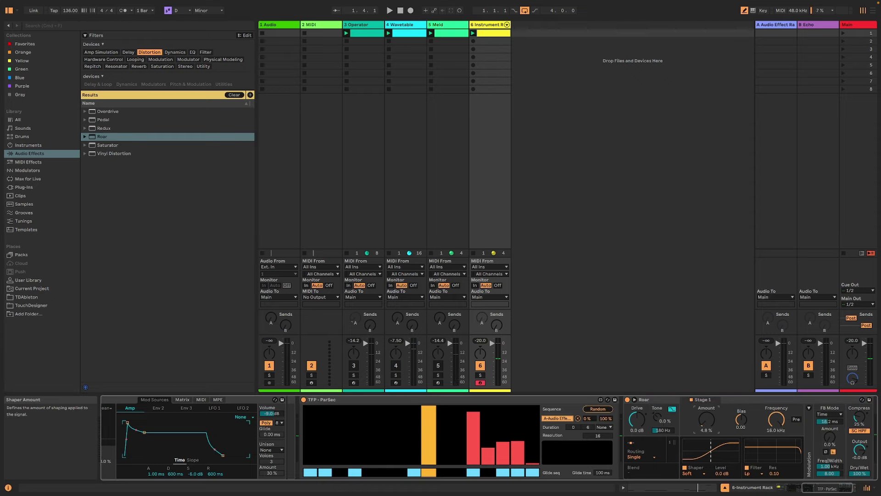
pyautogui.moveTo(710, 417)
pyautogui.mouseDown()
pyautogui.moveTo(711, 409)
pyautogui.moveTo(711, 421)
pyautogui.mouseUp()
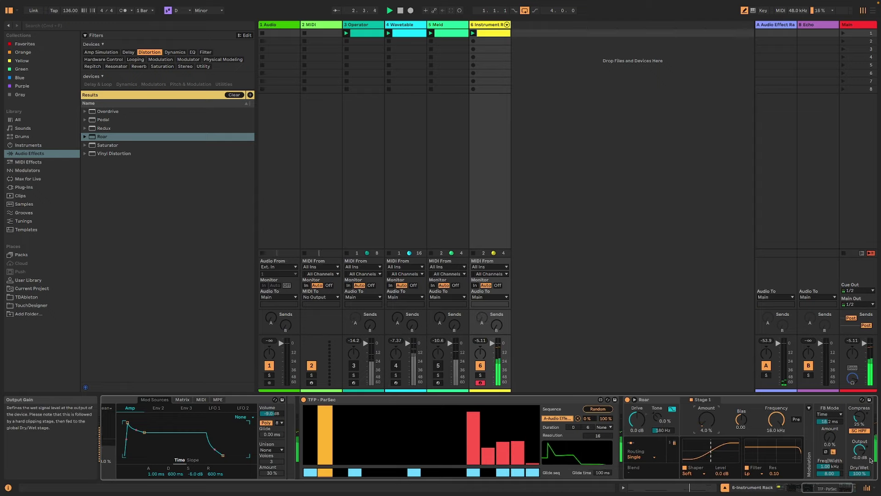
pyautogui.moveTo(829, 436)
pyautogui.mouseDown()
pyautogui.moveTo(830, 400)
pyautogui.moveTo(830, 437)
pyautogui.mouseUp()
pyautogui.moveTo(740, 419); pyautogui.dragTo(707, 407)
pyautogui.doubleClick(744, 420)
pyautogui.moveTo(635, 422); pyautogui.dragTo(635, 429)
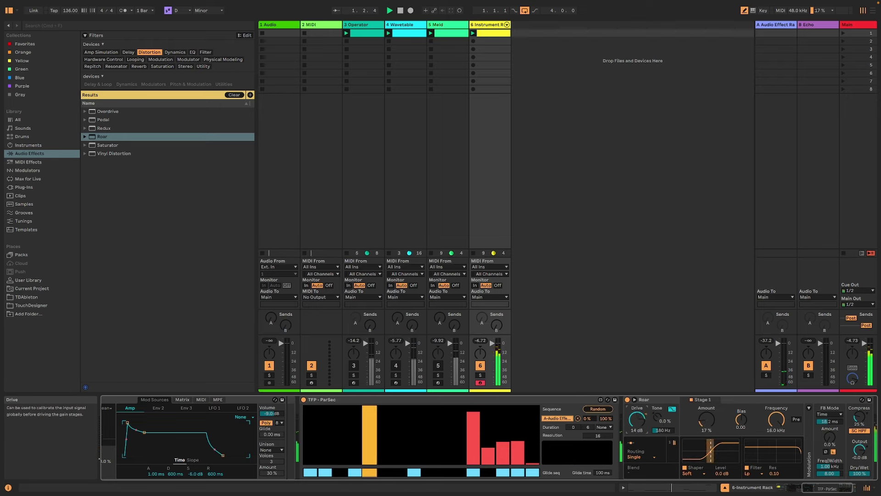
# Replace Roar with a Saturator that uses the Sinoid Fold curve
pyautogui.click(659, 398)
pyautogui.press('Delete')
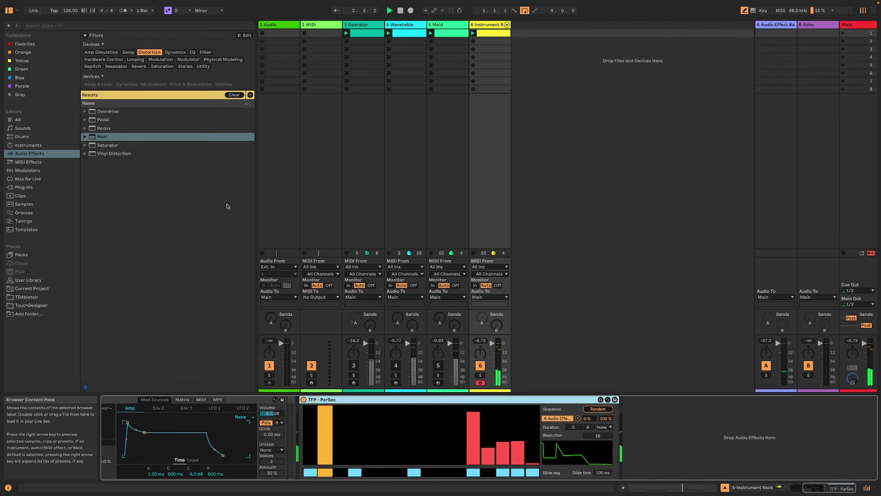
pyautogui.doubleClick(128, 145)
pyautogui.click(661, 445)
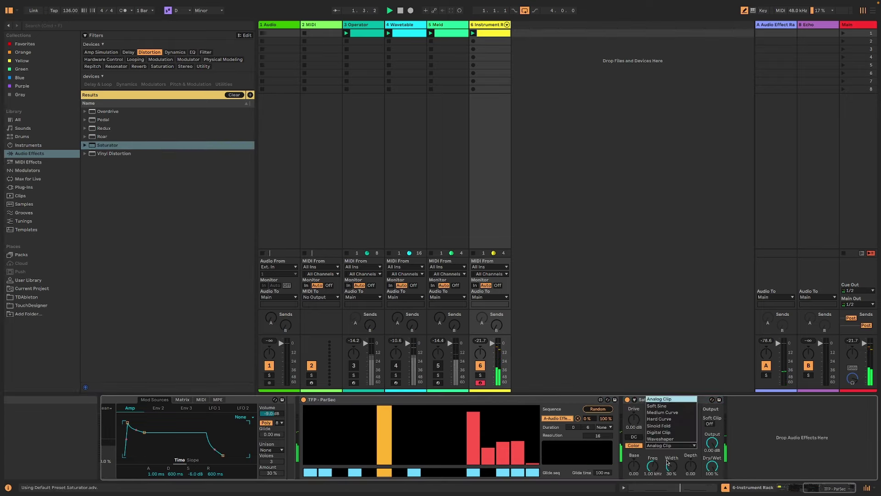
pyautogui.click(656, 431)
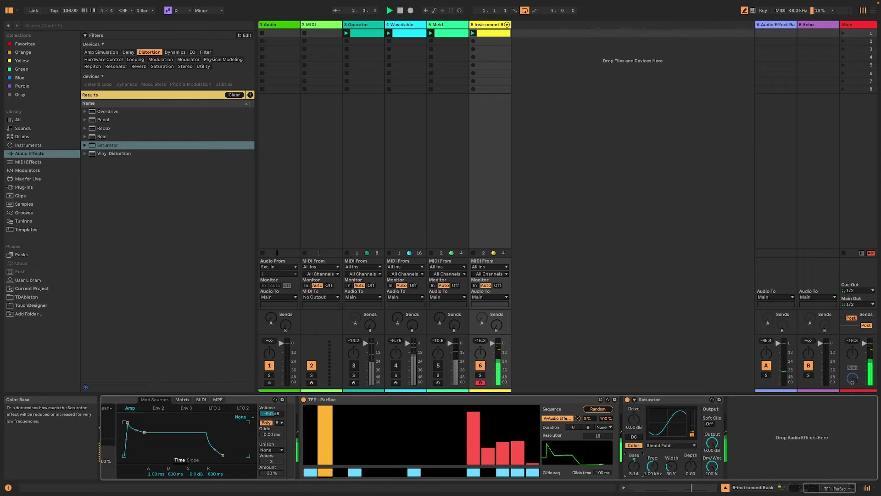
# Set Saturator's color base to about 30.9, drive to 5.14 dB and dry/wet to 44.4 %
pyautogui.moveTo(634, 466); pyautogui.dragTo(634, 452)
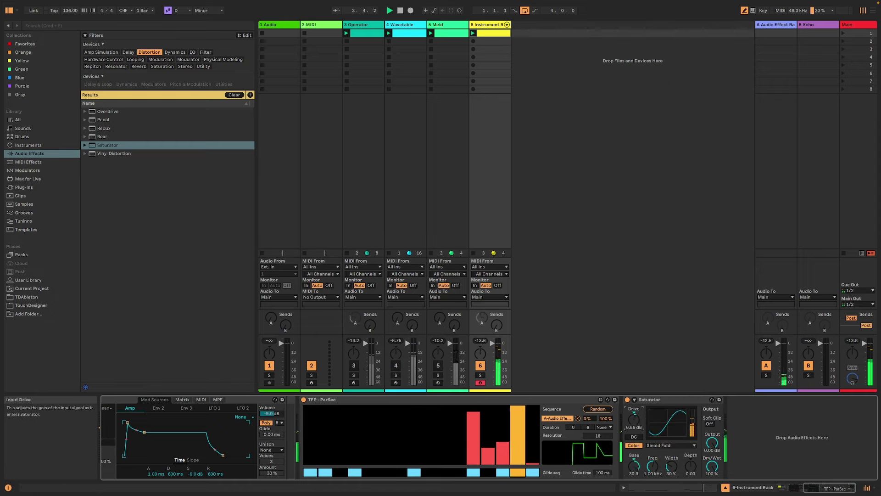
pyautogui.moveTo(634, 418); pyautogui.dragTo(634, 410)
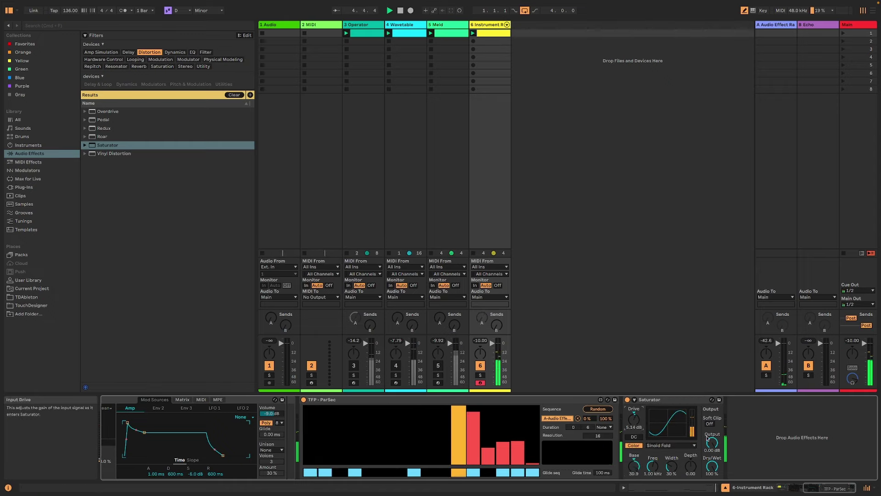
pyautogui.moveTo(712, 466); pyautogui.dragTo(712, 491)
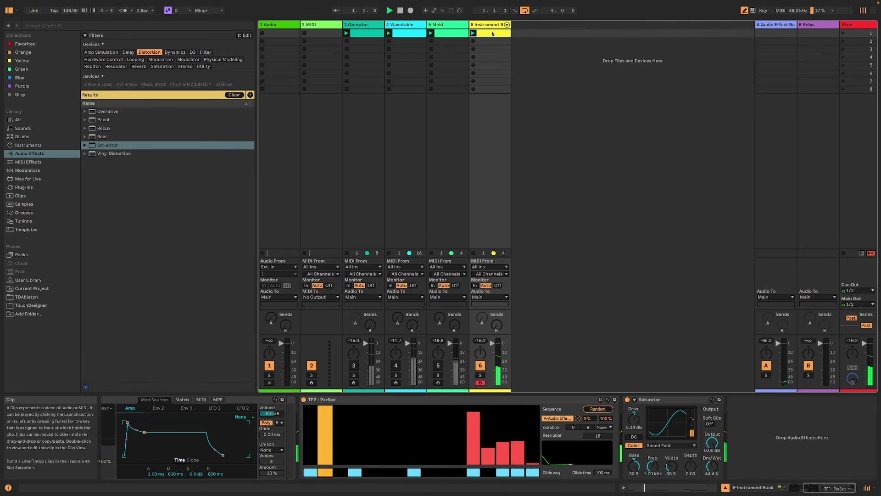
# Delete the D2 note, the note at 1.3.3 and the opening D1 note from the Instrument Rack clip
pyautogui.doubleClick(492, 33)
pyautogui.press('space')
pyautogui.press('space')
pyautogui.click(822, 408)
pyautogui.scroll(-5, 689, 402)
pyautogui.click(670, 361)
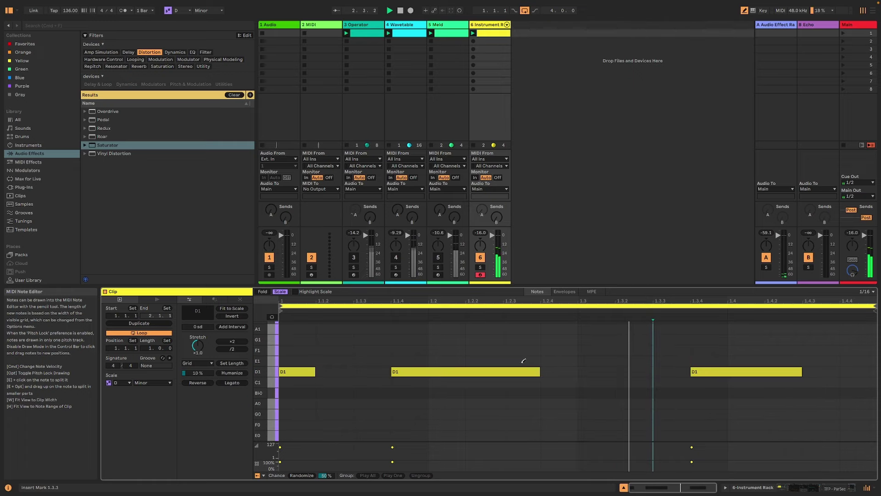
pyautogui.click(288, 370)
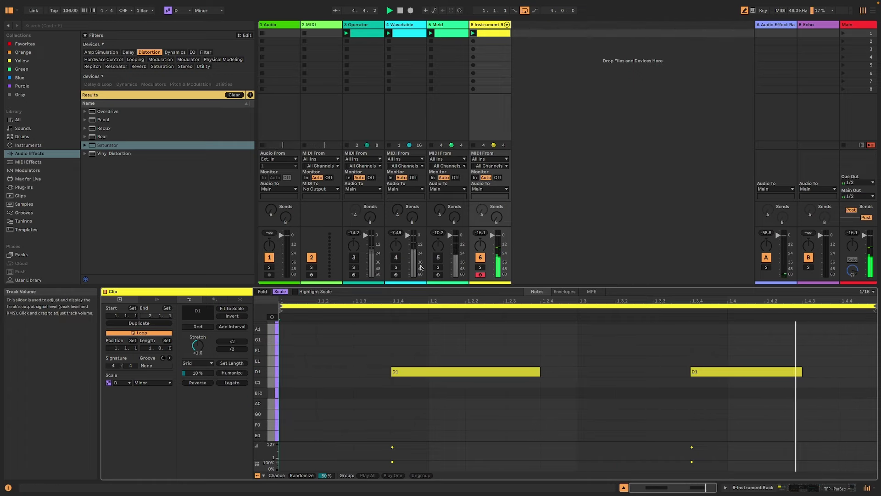
# Solo the Meld and Wavetable tracks in turn for comparison and leave the Instrument Rack track soloed
pyautogui.click(438, 267)
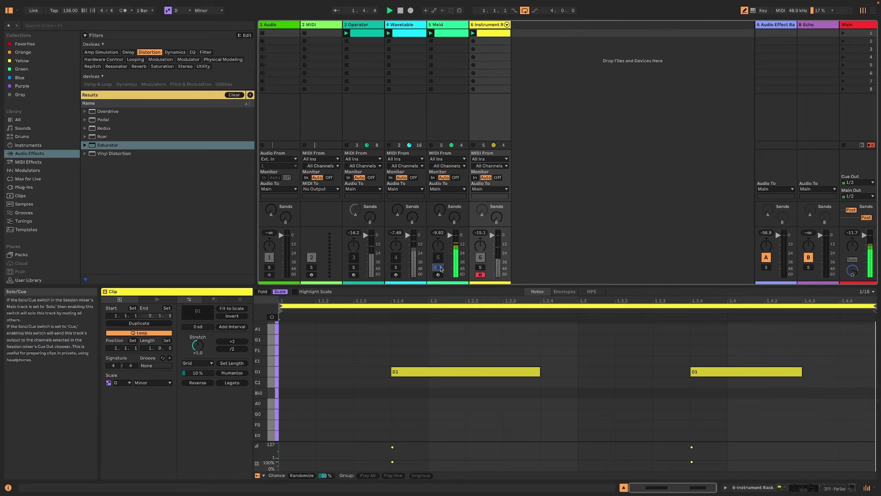
pyautogui.click(396, 268)
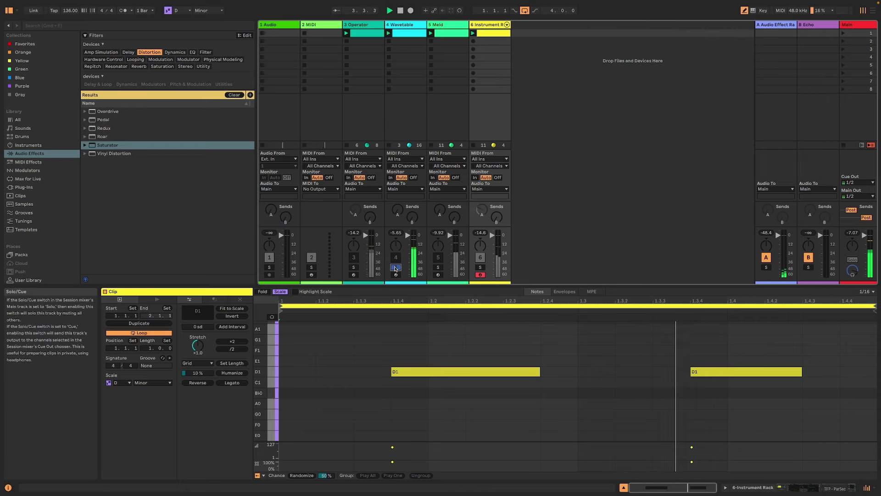
pyautogui.click(438, 268)
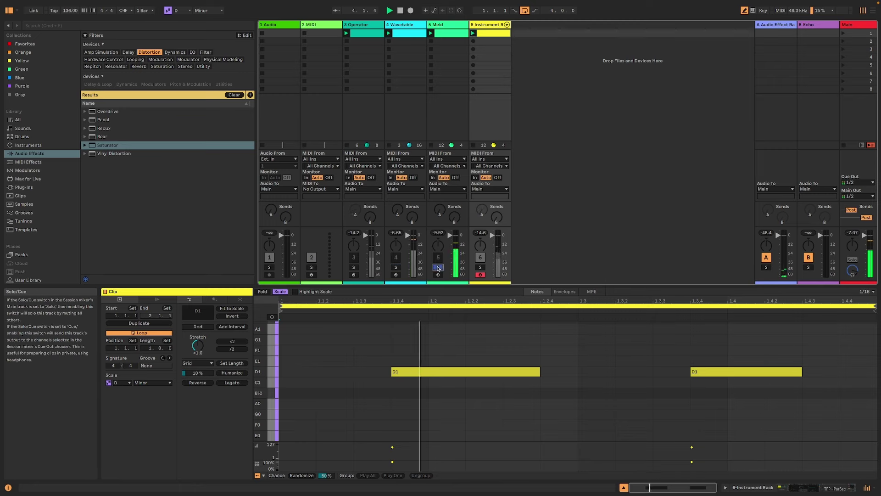
pyautogui.click(480, 268)
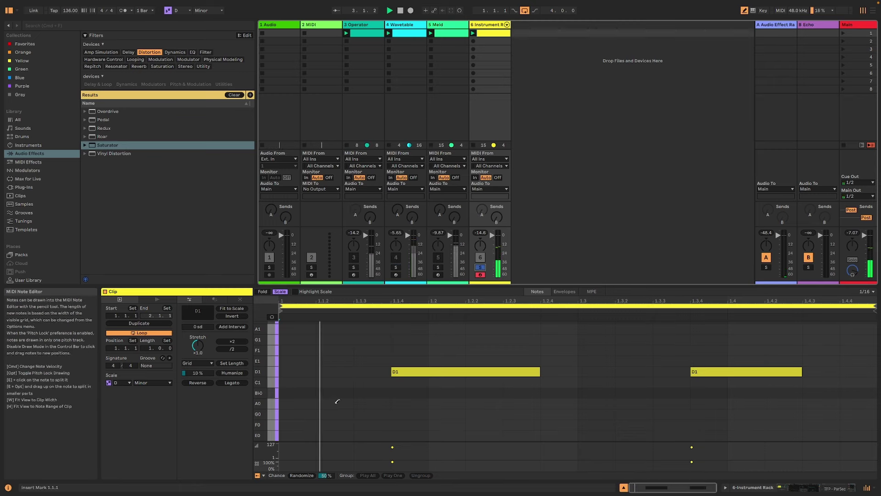
# Replace the remaining D1 notes with E0 notes: one sixteenth at 1.1.2, four from 1.2.1 and five from 1.3.3
pyautogui.scroll(-4, 326, 400)
pyautogui.click(323, 395)
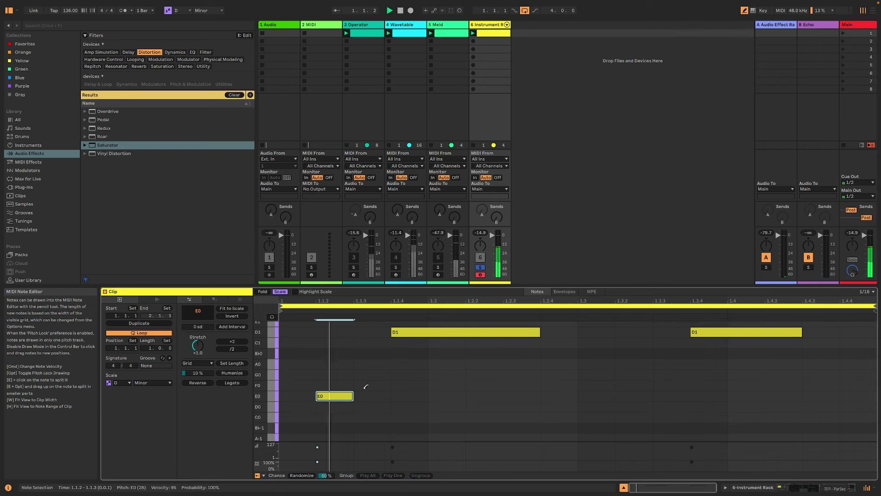
pyautogui.click(404, 332)
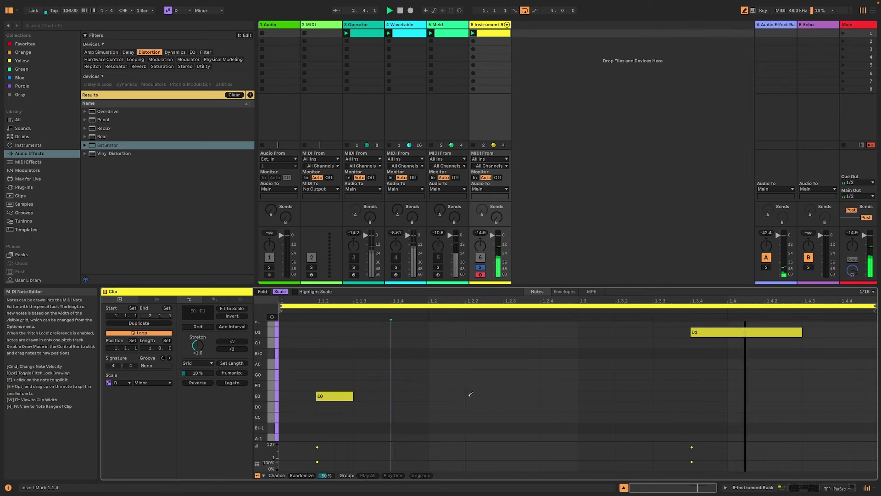
pyautogui.moveTo(430, 398); pyautogui.dragTo(578, 399)
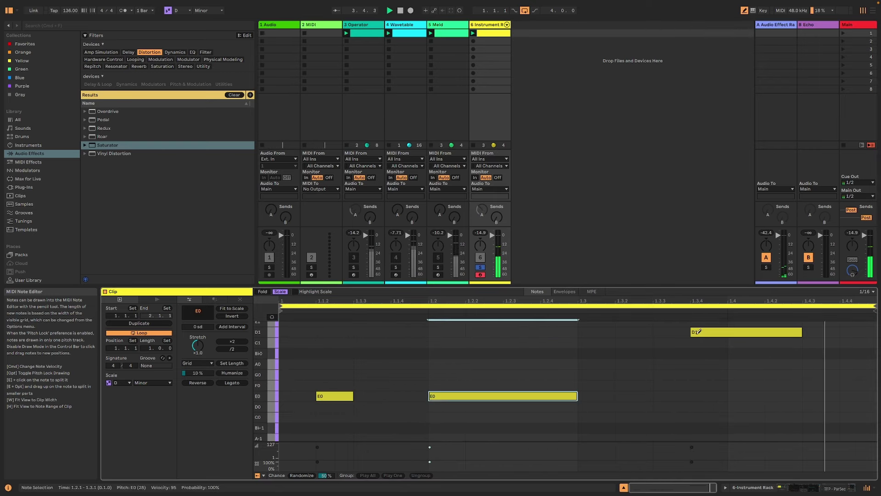
pyautogui.click(725, 332)
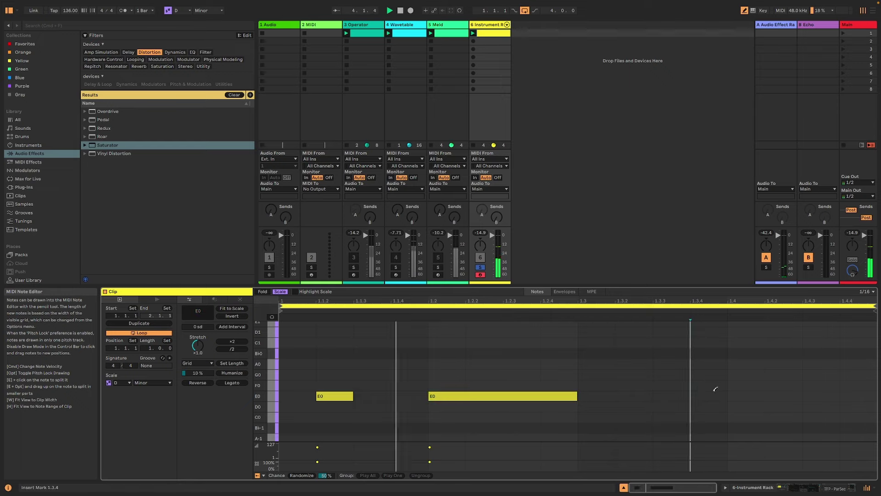
pyautogui.click(671, 396)
pyautogui.moveTo(689, 395); pyautogui.dragTo(782, 400)
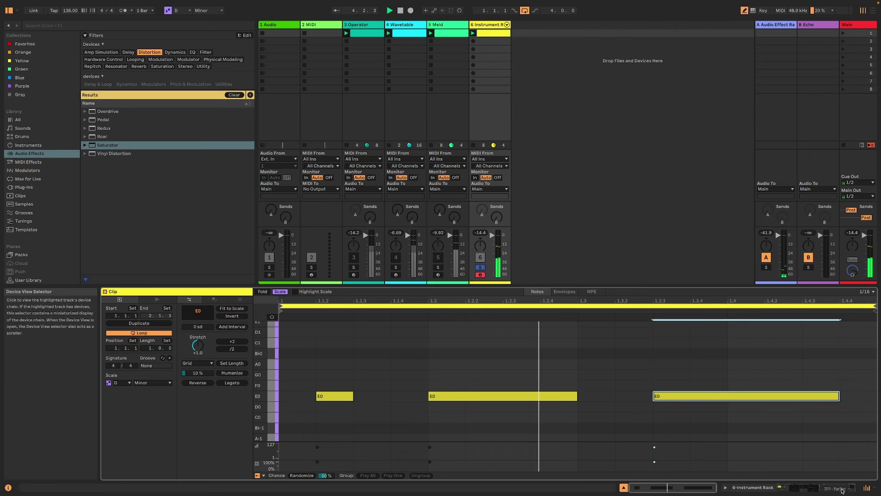
# Return to the Instrument Rack's devices and show Wavetable's modulation matrix
pyautogui.hotkey('shift', 'Tab')
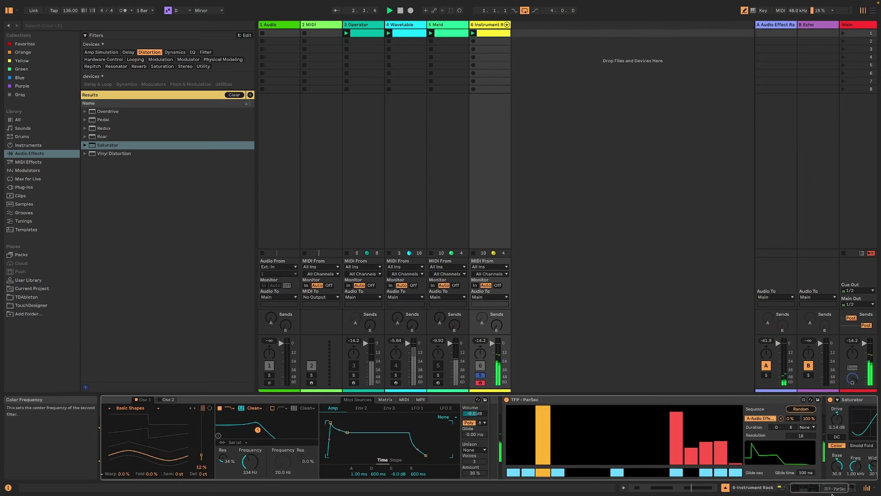
pyautogui.click(727, 488)
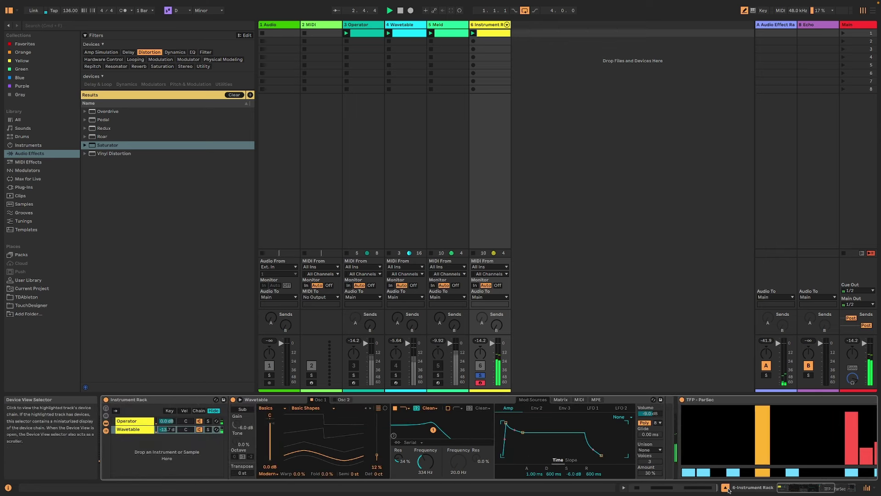
pyautogui.click(561, 401)
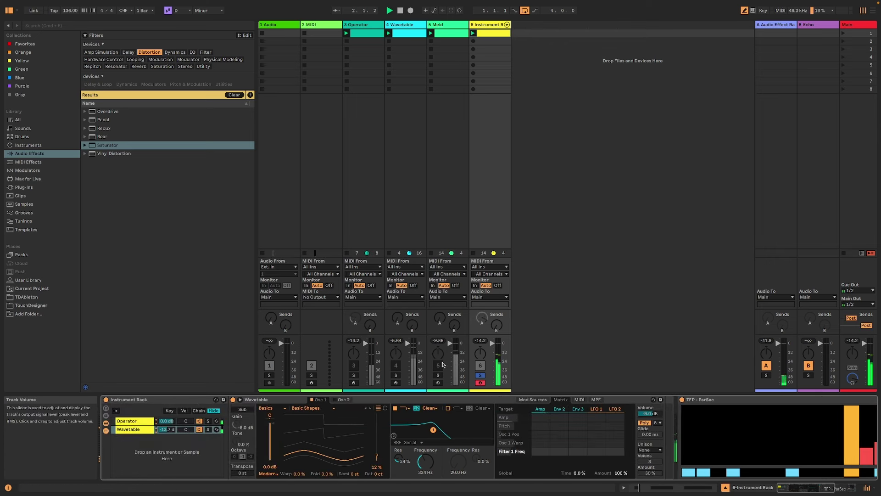
# Solo the Meld track and set its Auto Filter LFO amount to 6.67 and rate to 1/8
pyautogui.click(439, 376)
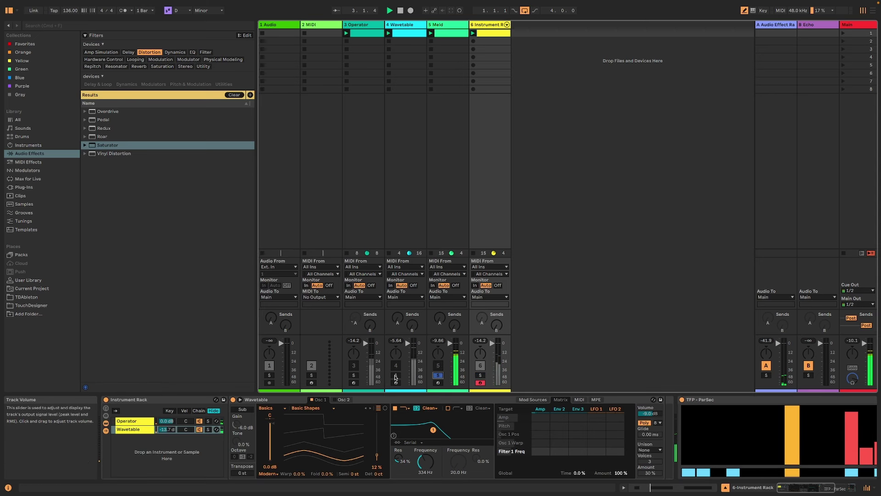
pyautogui.click(440, 25)
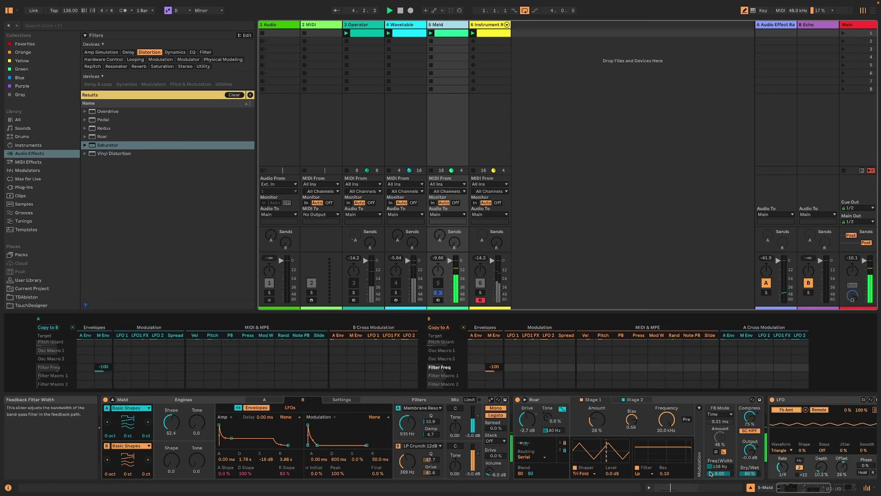
pyautogui.click(835, 489)
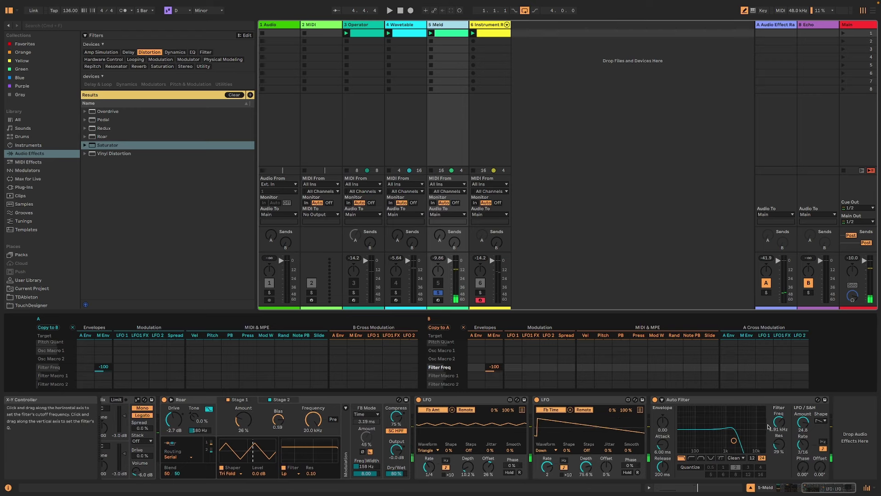
pyautogui.click(782, 446)
pyautogui.click(802, 444)
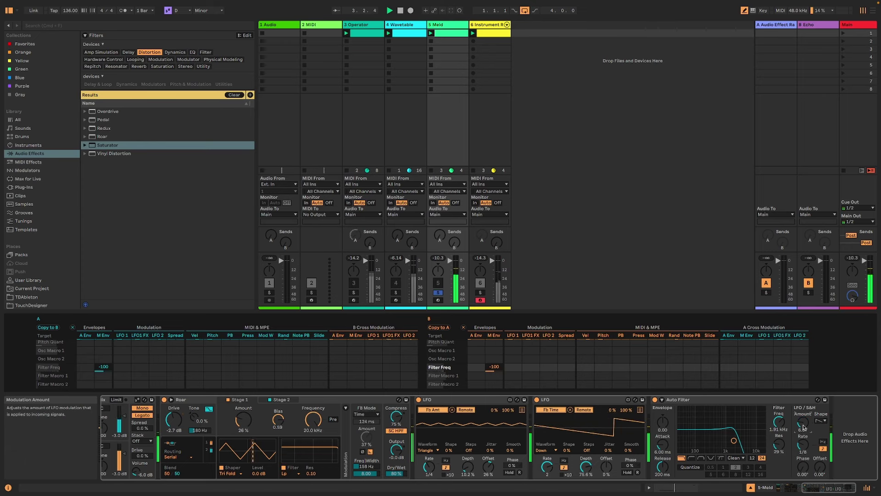
# Compare the Instrument Rack and Operator tracks by soloing each in turn during playback, and clear all solos
pyautogui.click(480, 293)
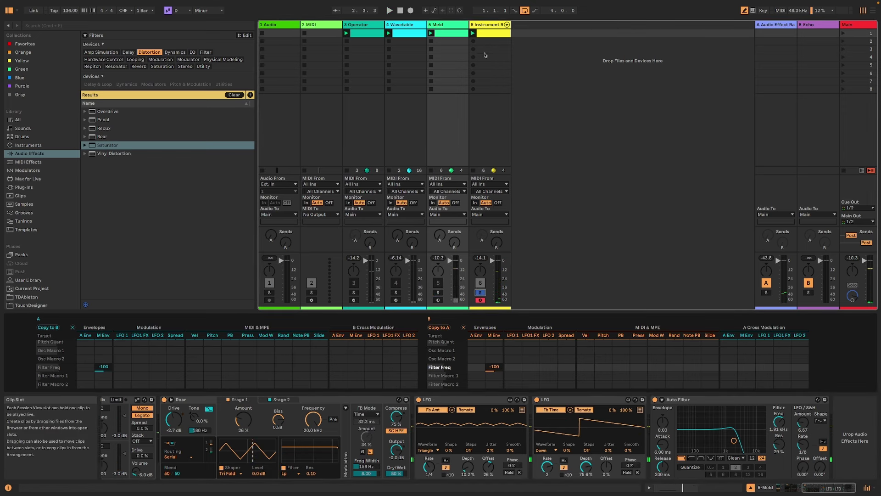
pyautogui.press('space')
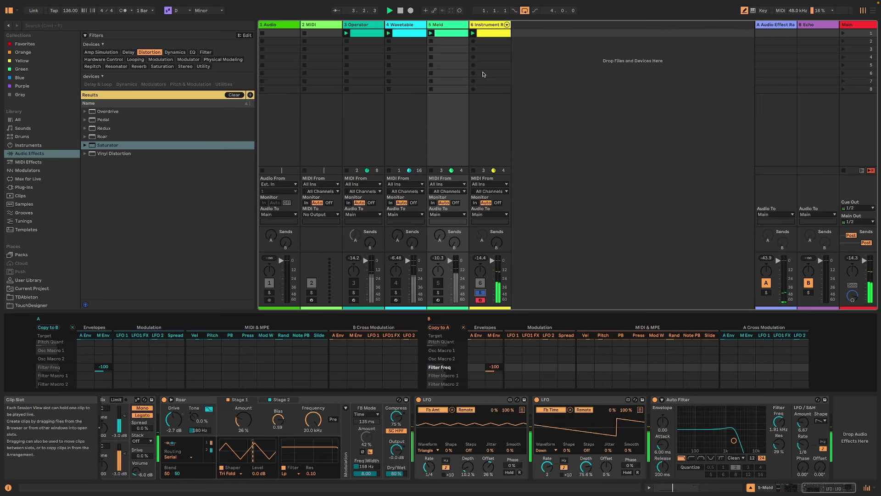
pyautogui.press('space')
pyautogui.press('space')
pyautogui.click(357, 293)
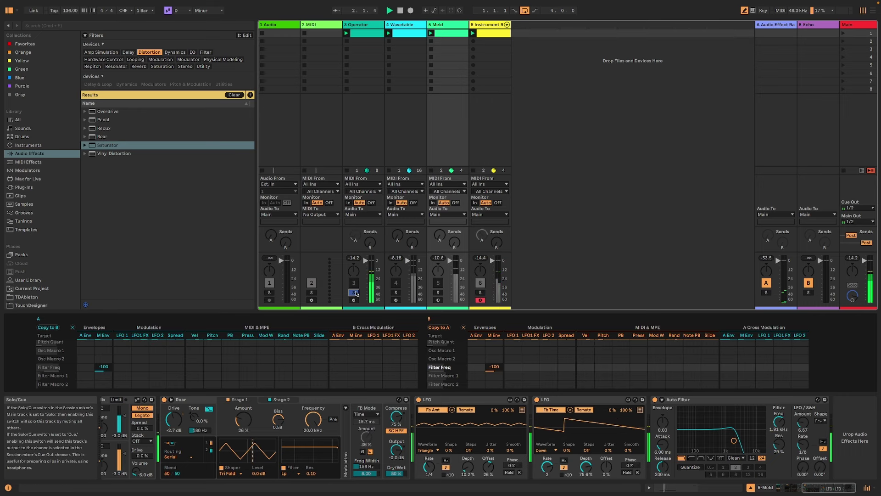
pyautogui.click(482, 293)
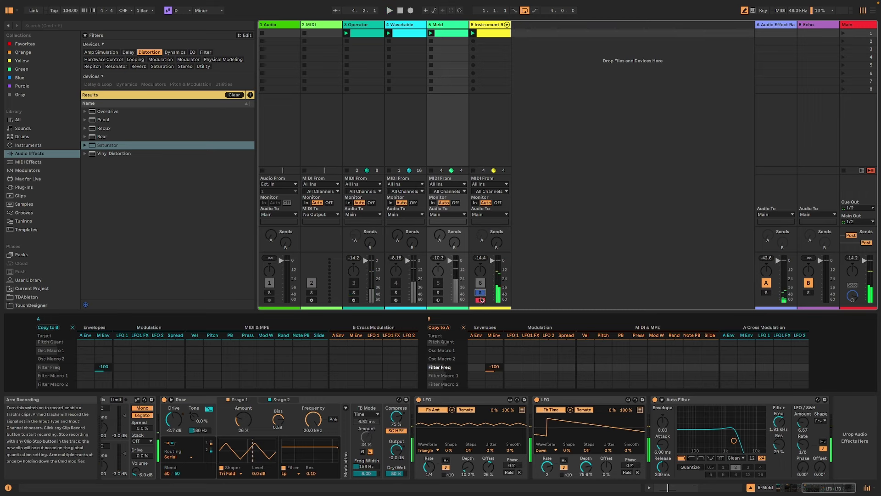
pyautogui.click(478, 293)
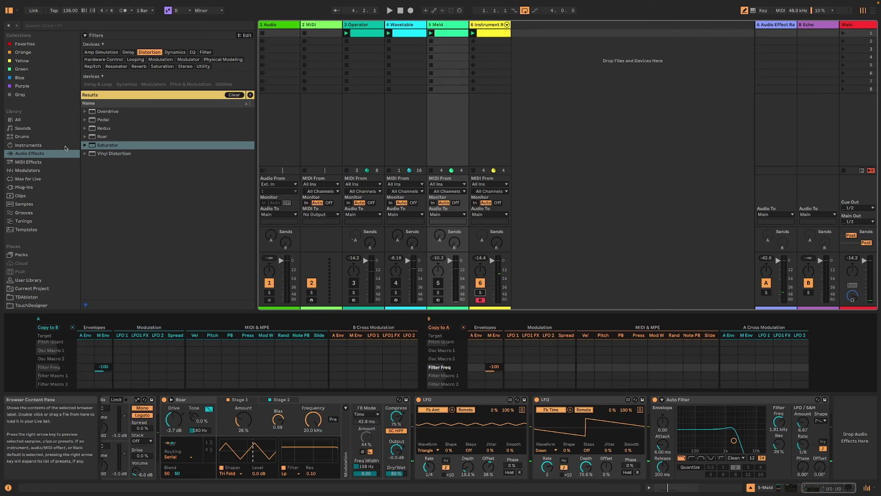
# Load the Meld instrument onto a new MIDI track and create a clip with a two-bar loop in its first slot
pyautogui.click(49, 145)
pyautogui.scroll(-3, 138, 267)
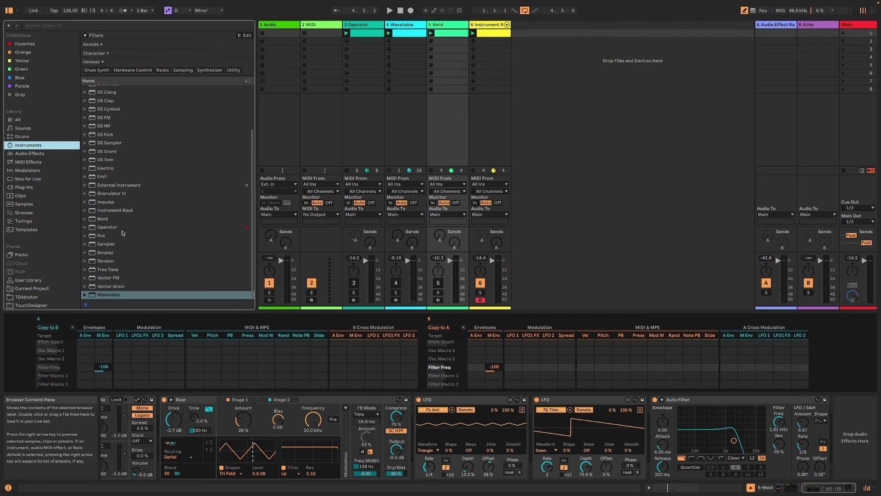
pyautogui.click(107, 211)
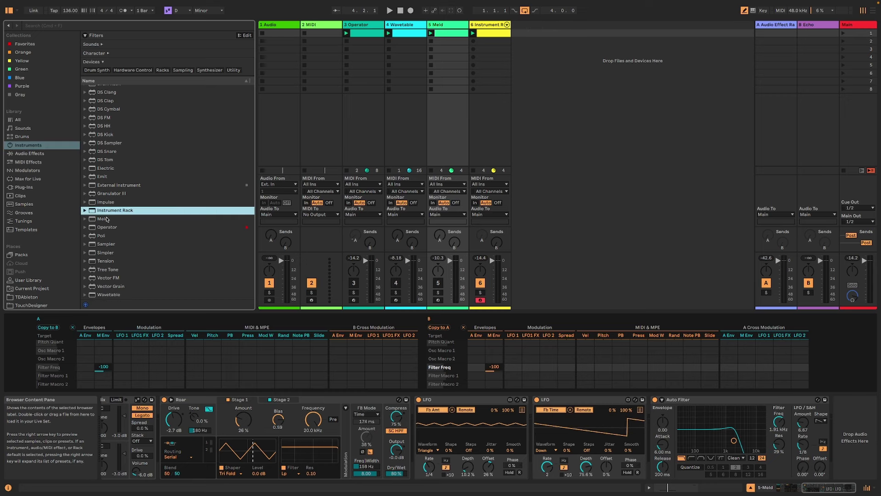
pyautogui.click(106, 220)
pyautogui.moveTo(656, 154); pyautogui.dragTo(656, 154)
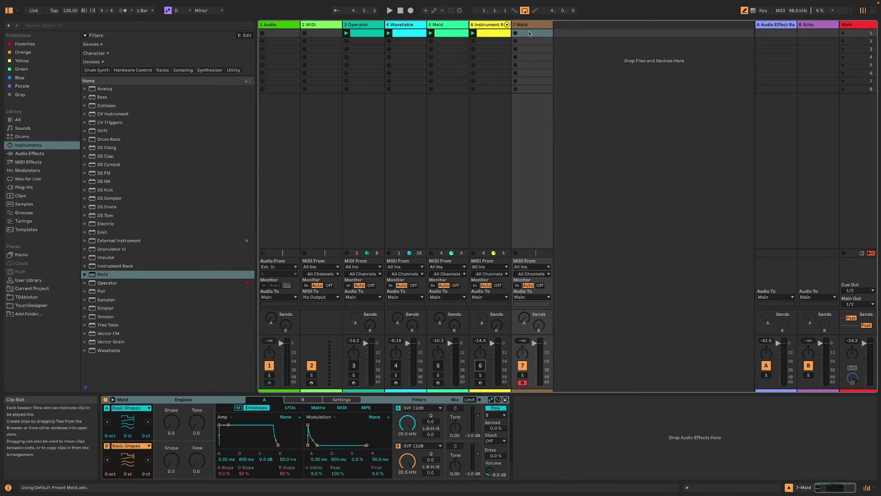
pyautogui.press('super+shift+m')
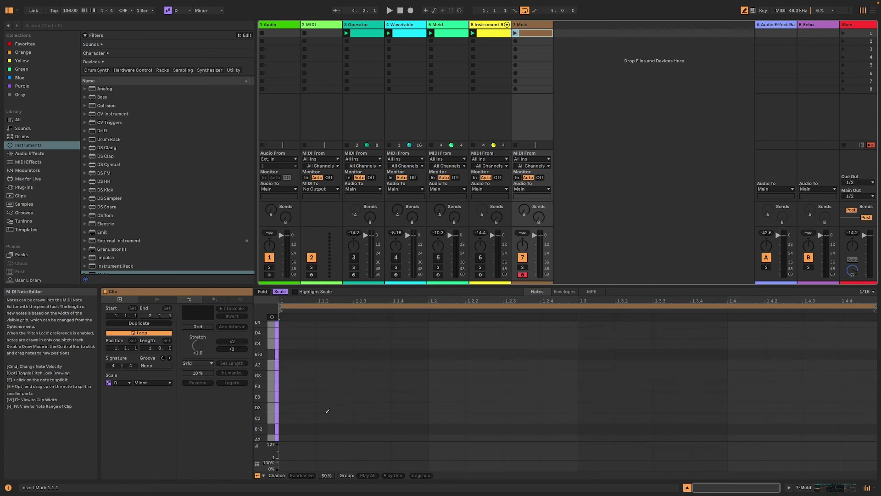
pyautogui.click(145, 349)
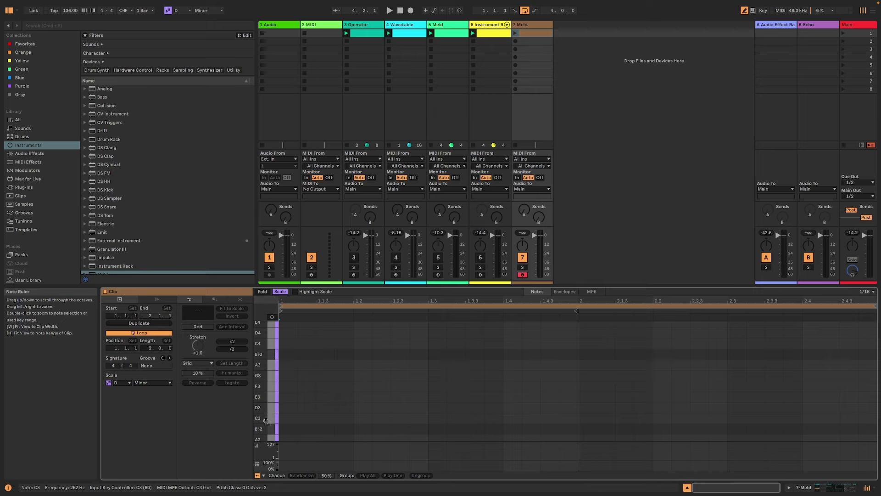
# Draw B♭2 notes at 1.1.1 and 1.1.4 and a three-sixteenth G3 at 1.2.1, and transpose all of them down an octave
pyautogui.click(287, 429)
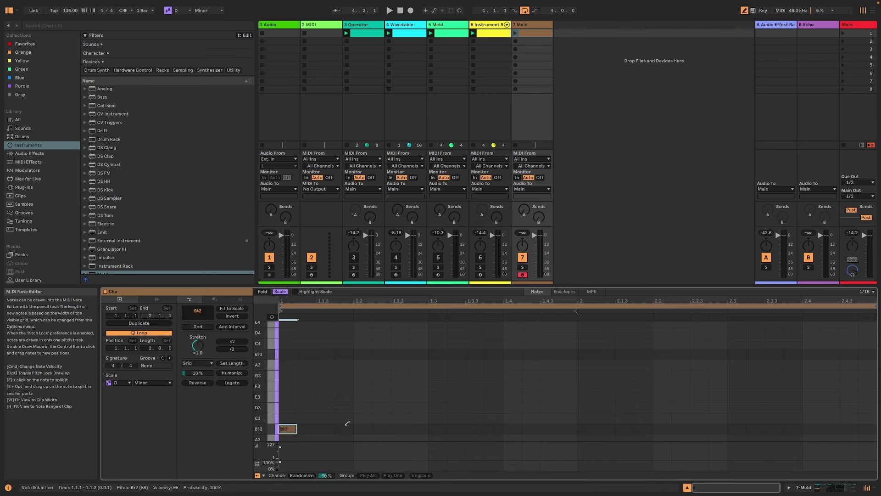
pyautogui.click(346, 428)
pyautogui.moveTo(351, 427); pyautogui.dragTo(373, 425)
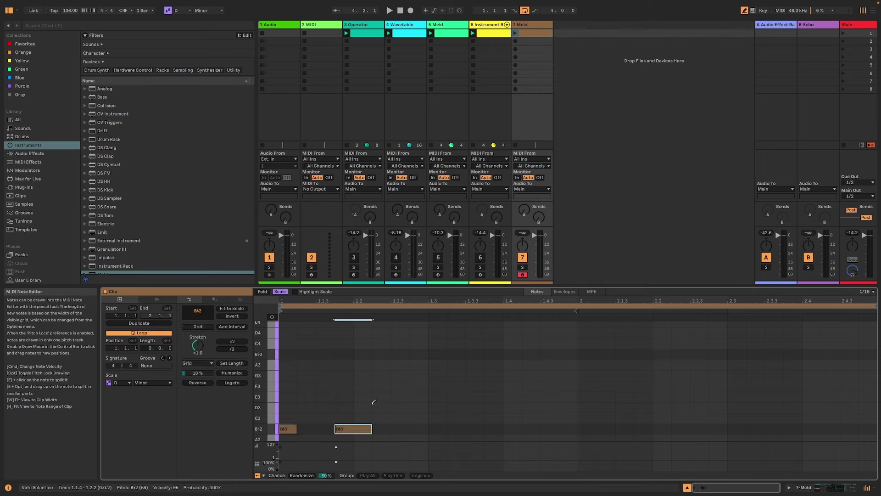
pyautogui.click(366, 376)
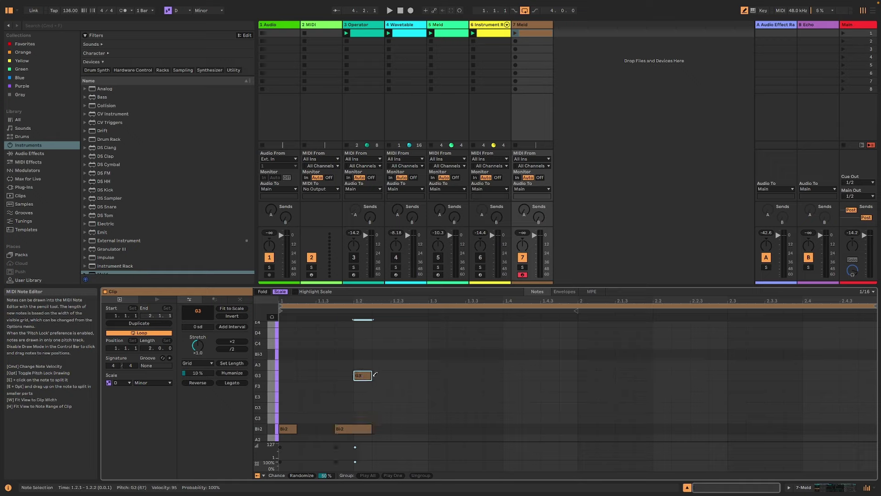
pyautogui.click(376, 373)
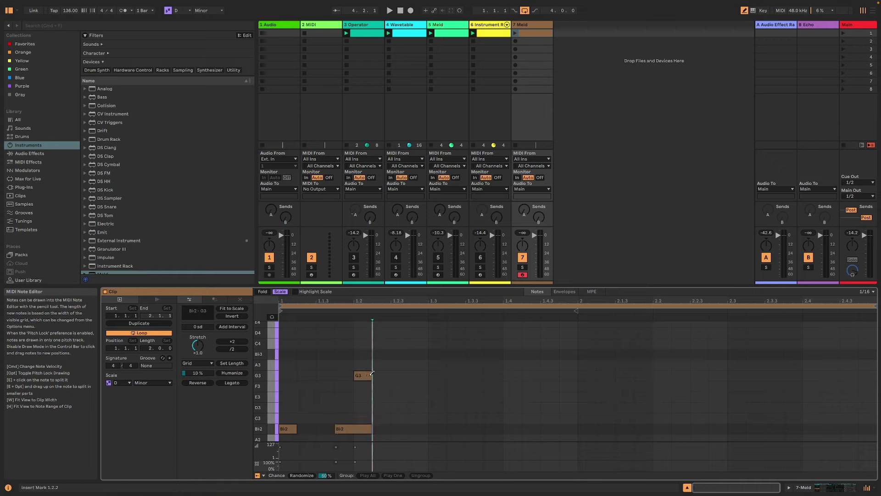
pyautogui.moveTo(370, 375); pyautogui.dragTo(409, 375)
pyautogui.press('super+a')
pyautogui.hotkey('shift', 'Down')
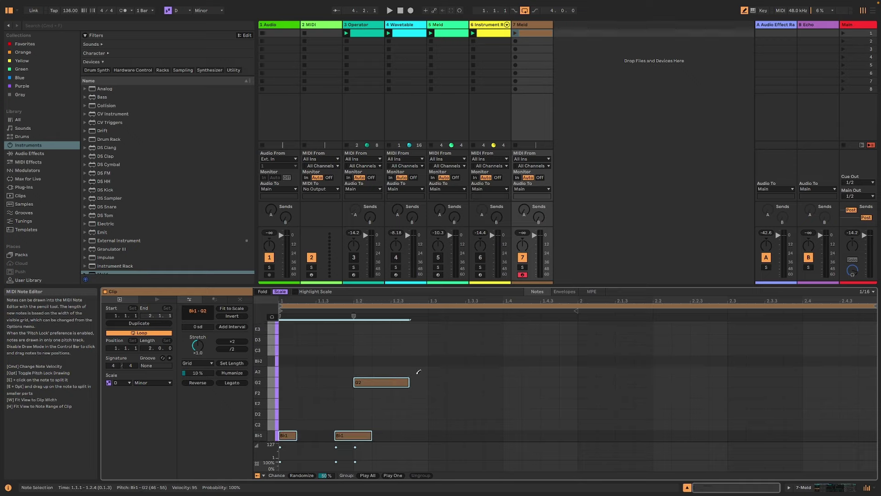
# Start playback and launch the new Meld track's clip
pyautogui.press('space')
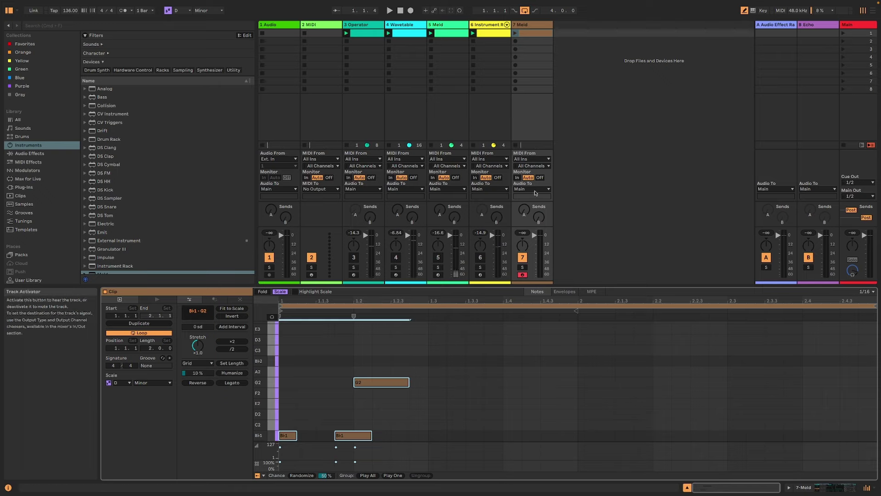
pyautogui.click(515, 33)
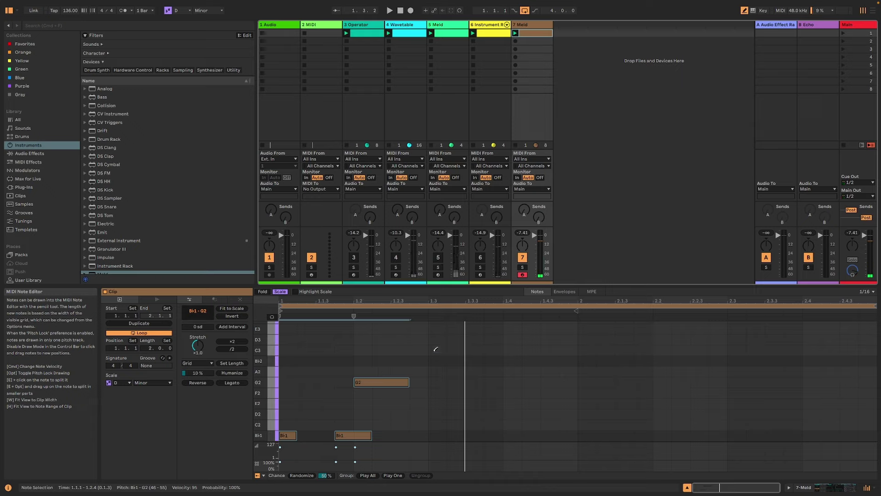
# Add E1 notes to the new Meld clip: one sixteenth at 1.2.3 and a two-sixteenth note at 1.3.3
pyautogui.scroll(-3, 441, 407)
pyautogui.scroll(-2, 427, 421)
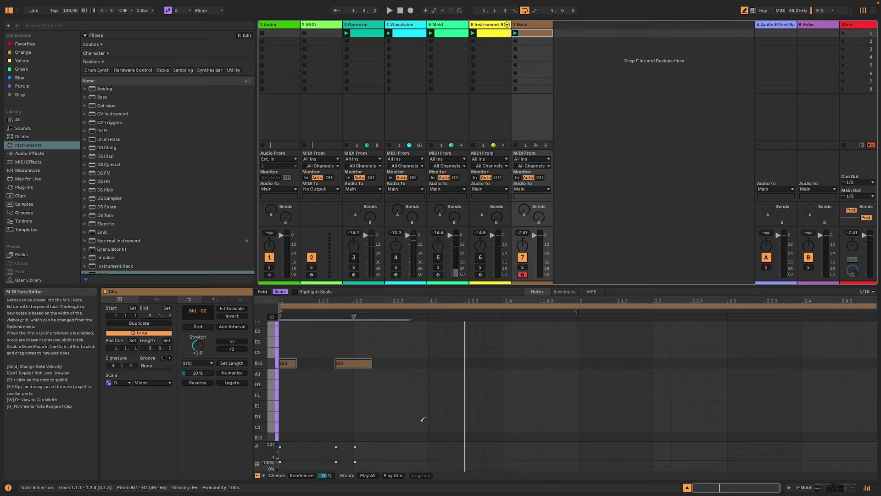
pyautogui.click(400, 405)
pyautogui.scroll(1, 418, 388)
pyautogui.scroll(-1, 420, 390)
pyautogui.click(454, 400)
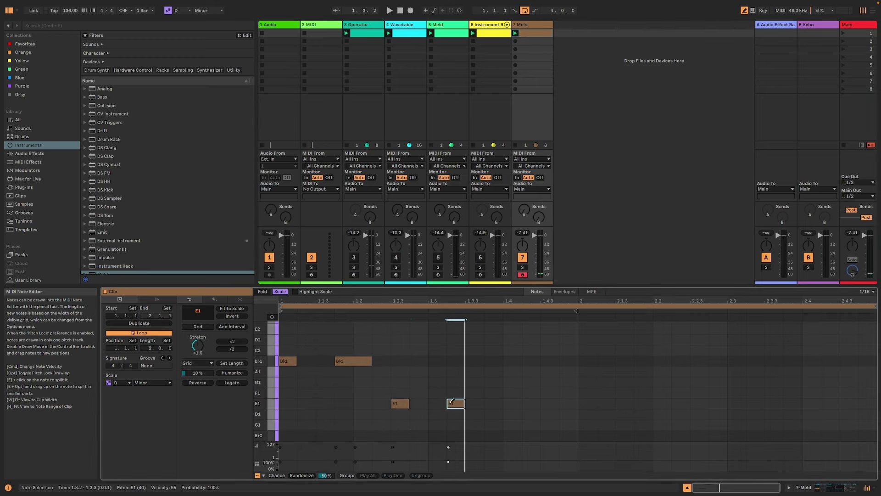
pyautogui.moveTo(451, 402); pyautogui.dragTo(480, 402)
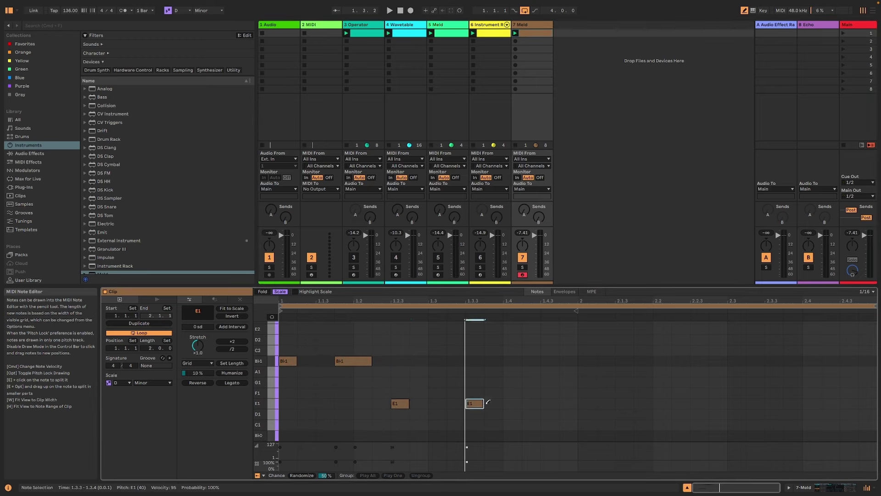
pyautogui.moveTo(485, 402); pyautogui.dragTo(505, 402)
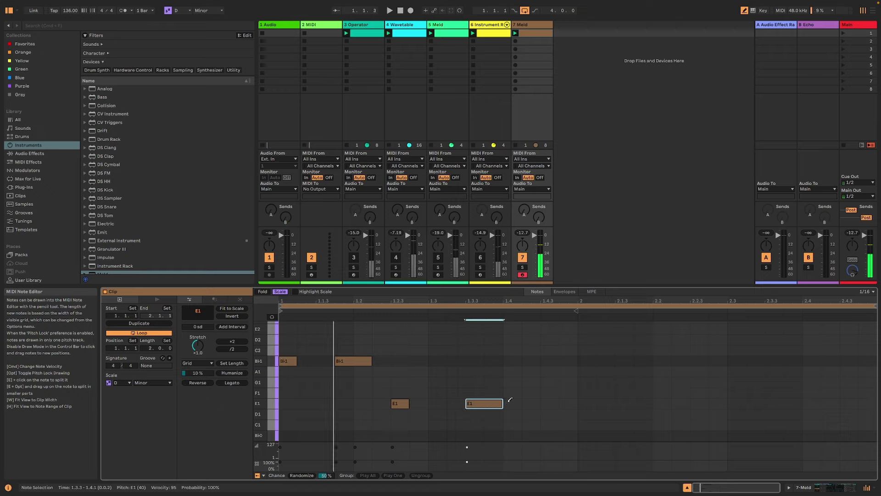
# Replace all notes in the new Meld clip with D1 sixteenths at 1.1.1 and 1.1.4
pyautogui.press('super+a')
pyautogui.press('Delete')
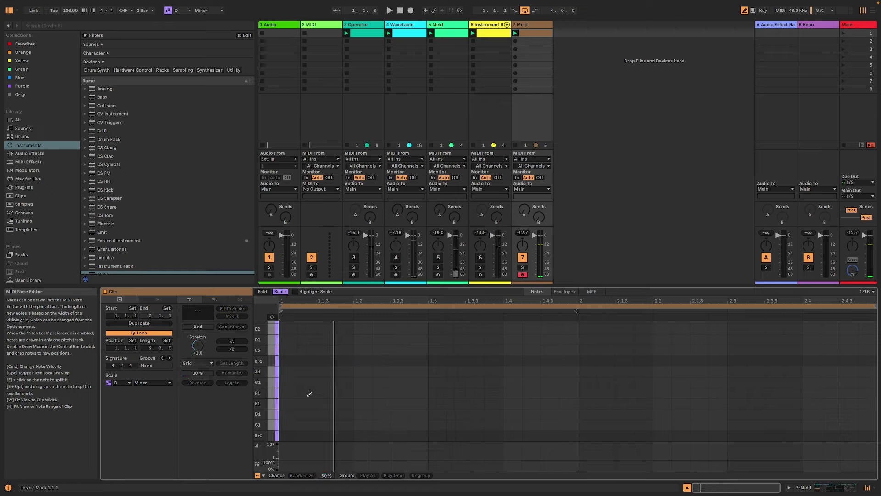
pyautogui.click(297, 414)
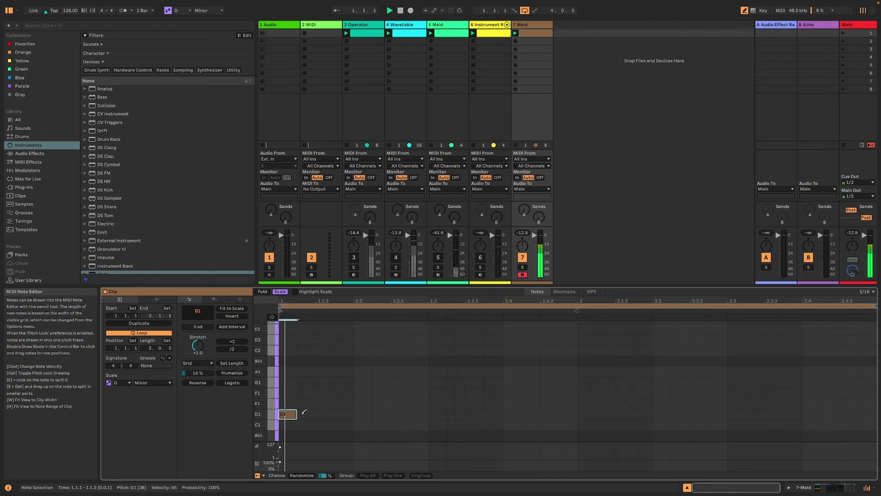
pyautogui.click(344, 414)
pyautogui.press('space')
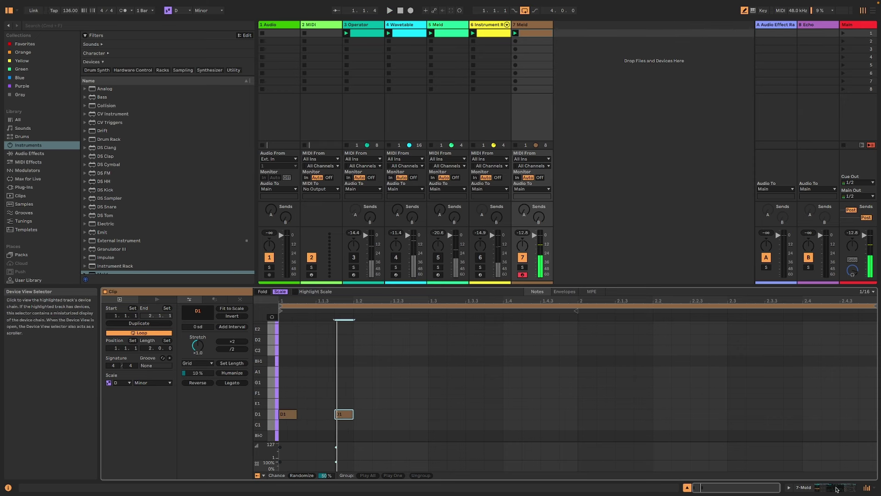
# Set the Shape of engine A in the new Meld instrument to 28.8
pyautogui.hotkey('shift', 'Tab')
pyautogui.moveTo(174, 424); pyautogui.dragTo(175, 436)
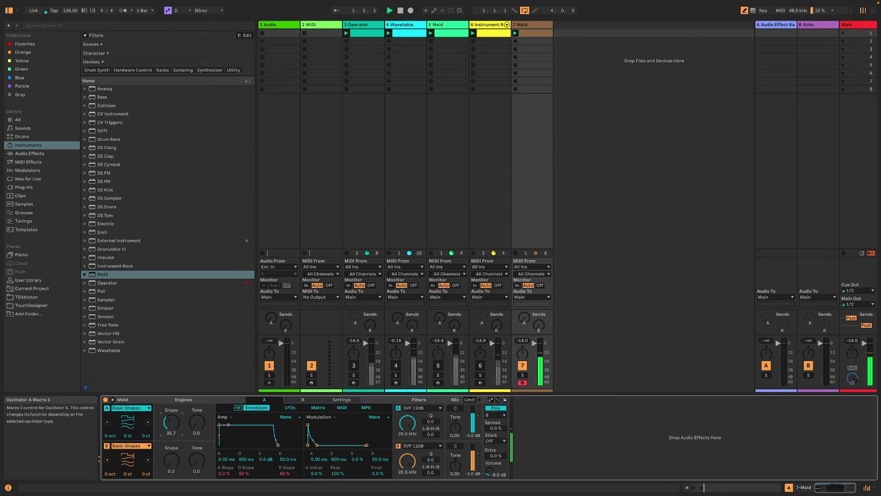
# Add D1 sixteenths at 1.2.3, 1.2.4 and 1.3.1 to the new Meld clip and remove the one at 1.2.4
pyautogui.click(535, 35)
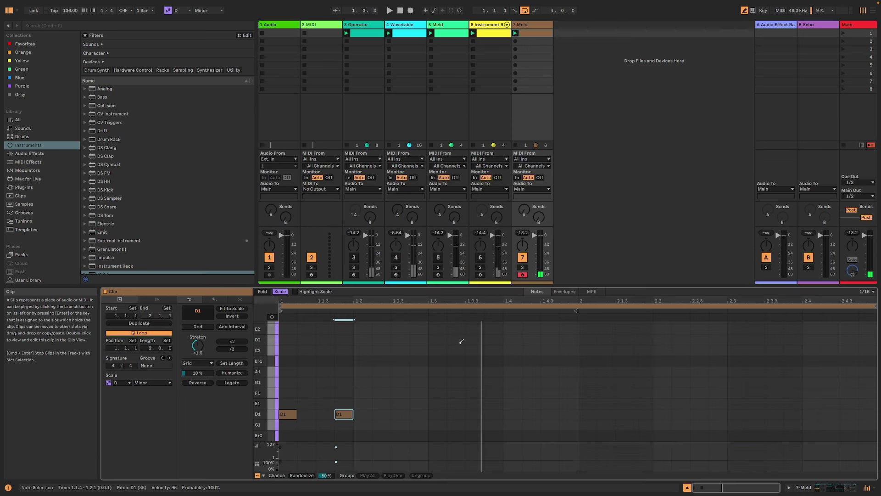
pyautogui.click(399, 414)
pyautogui.click(419, 414)
pyautogui.click(437, 415)
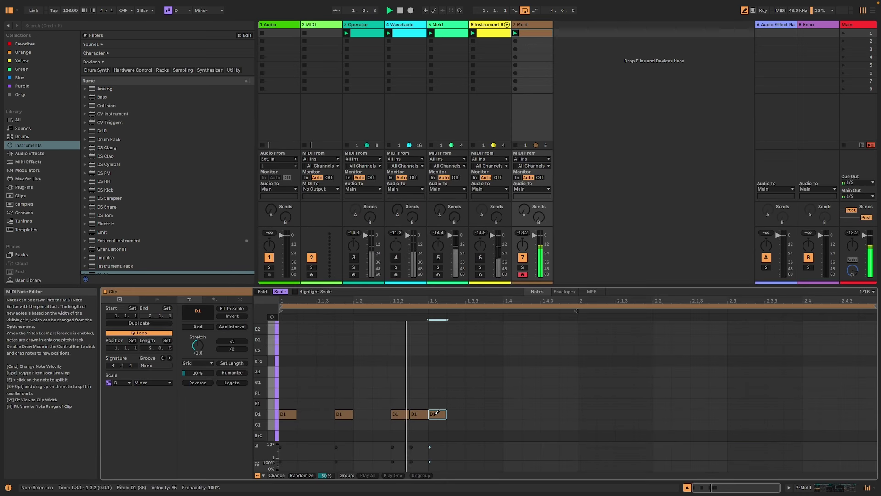
pyautogui.click(416, 414)
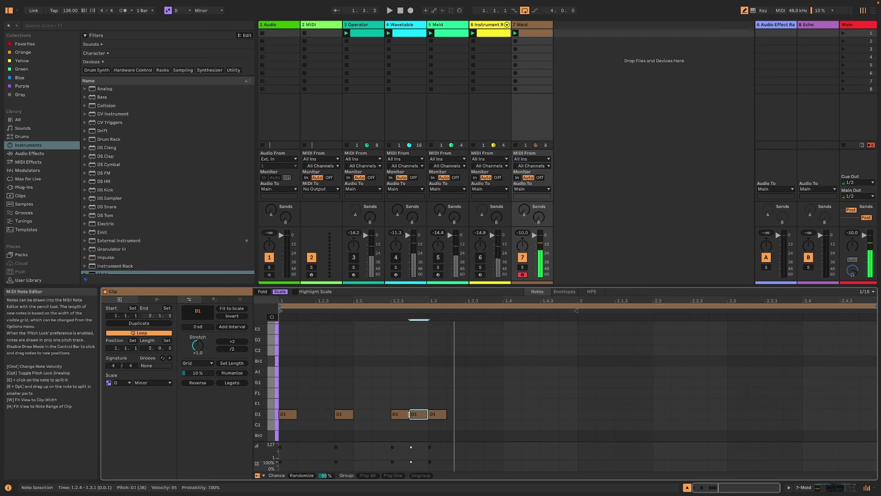
# Switch the new Meld instrument to Mono with Legato on and return to its clip's notes
pyautogui.click(847, 490)
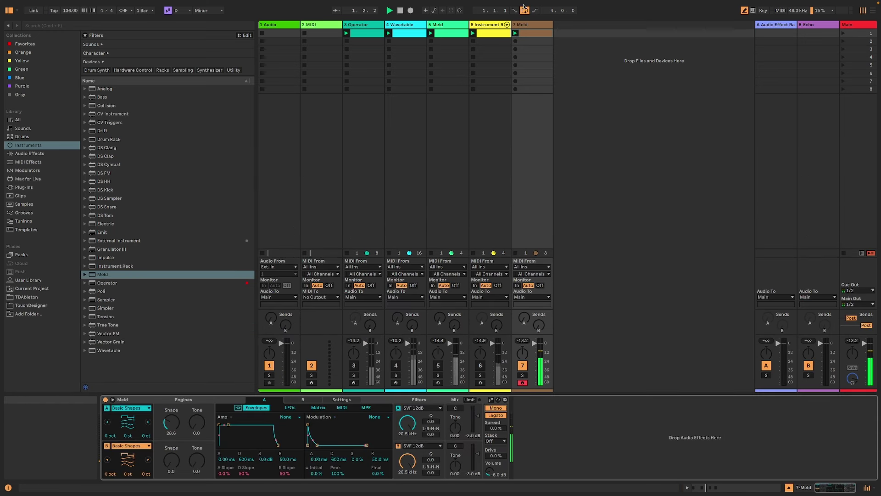
pyautogui.hotkey('shift', 'Tab')
# Rearrange the new Meld clip's D1 sixteenths so they sit at 1.1.1, 1.1.3, 1.3.1 and 1.3.3
pyautogui.click(436, 414)
pyautogui.click(399, 414)
pyautogui.click(323, 409)
pyautogui.click(337, 413)
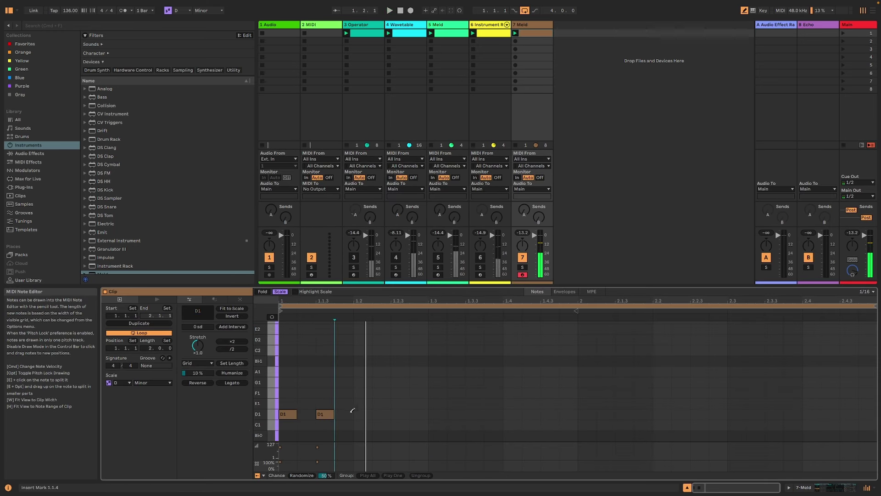
pyautogui.click(435, 413)
pyautogui.click(470, 414)
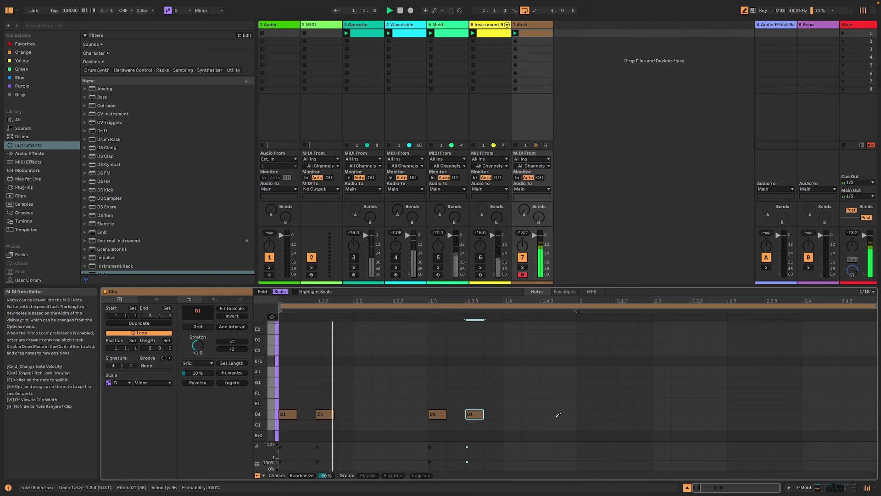
# Add D1 sixteenths at 1.4.2, 1.4.3, 1.4.4, 2.1.1 and 2.1.3 to the new Meld clip
pyautogui.click(582, 414)
pyautogui.click(620, 413)
pyautogui.click(526, 414)
pyautogui.click(566, 414)
pyautogui.click(549, 414)
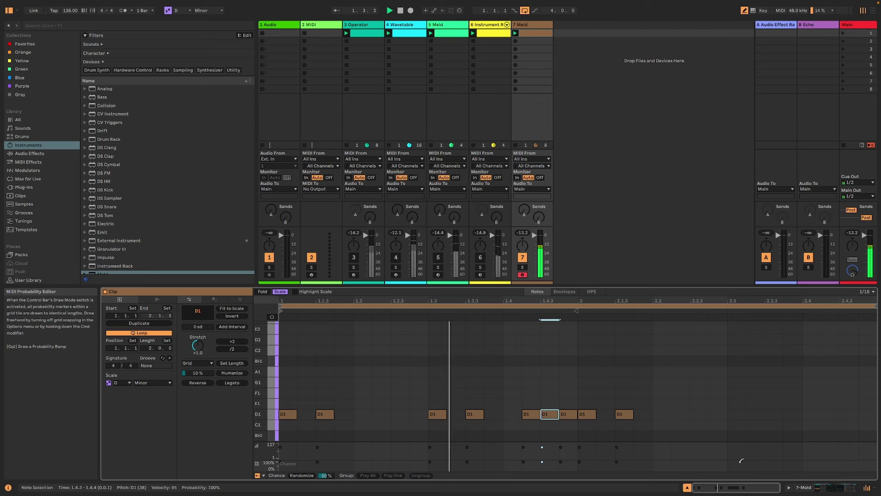
# Shape engine A's amp envelope in the new Meld with about 6.94 ms attack, 243 ms decay and sustain at -inf dB
pyautogui.hotkey('shift', 'Tab')
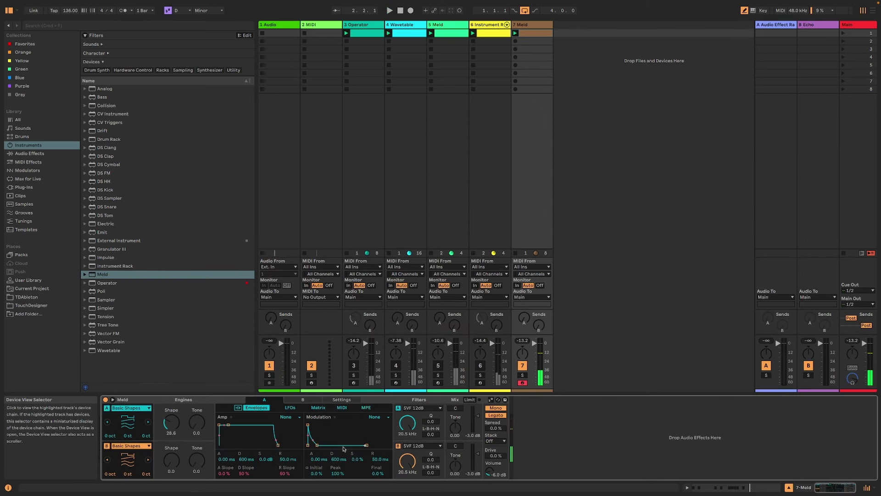
pyautogui.moveTo(228, 434); pyautogui.dragTo(227, 445)
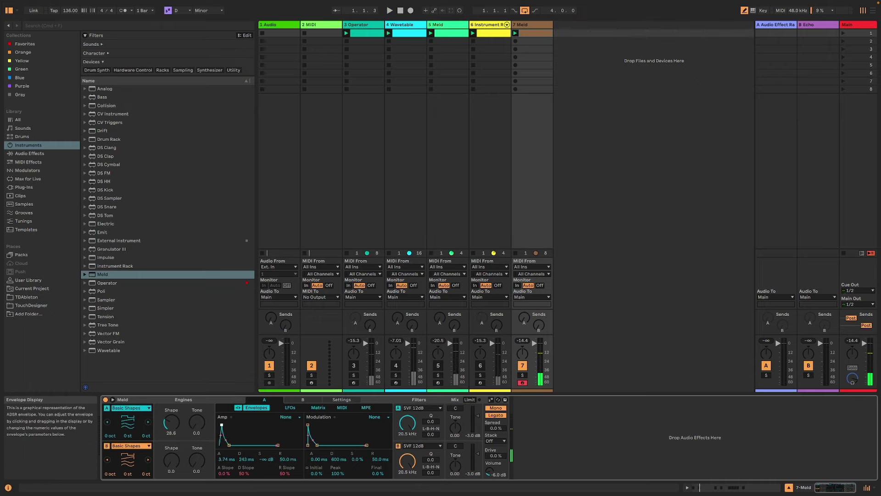
pyautogui.moveTo(222, 425); pyautogui.dragTo(222, 425)
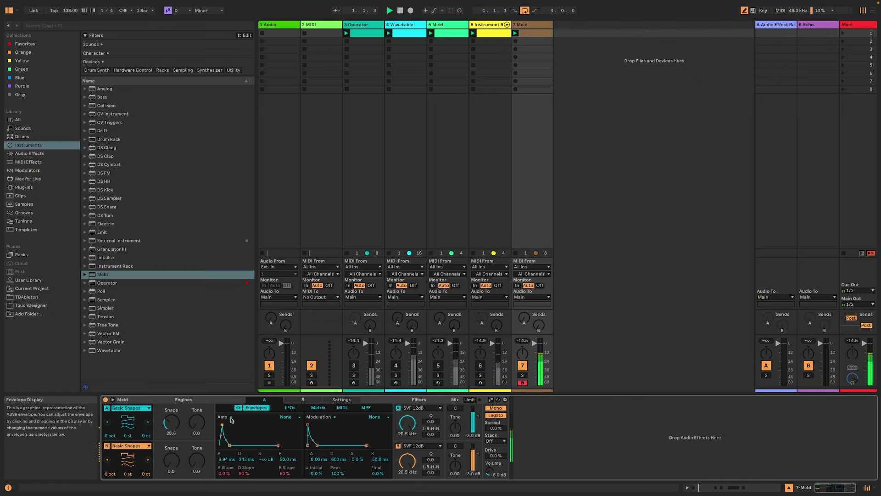
# In the new Meld clip, remove the D1 notes at 1.4.3, 2.1.1 and 2.1.3 and add sixteenths at 1.2.2, 1.2.3 and 1.2.4
pyautogui.click(523, 35)
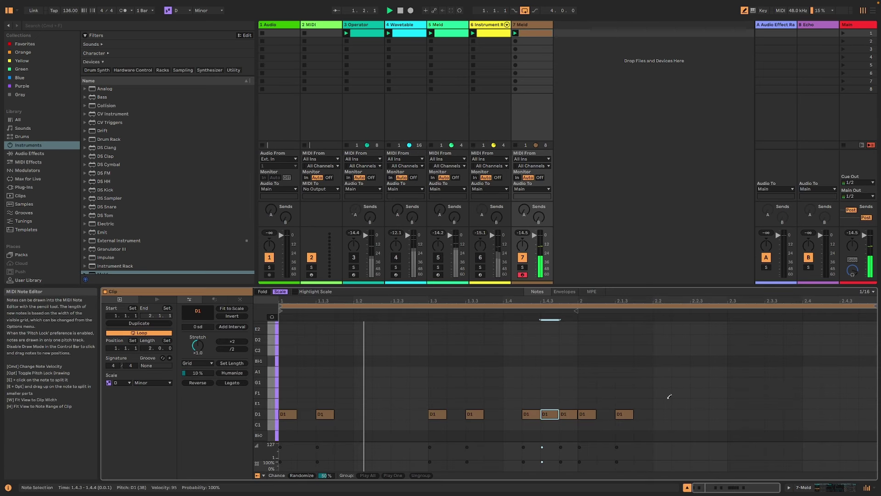
pyautogui.click(540, 414)
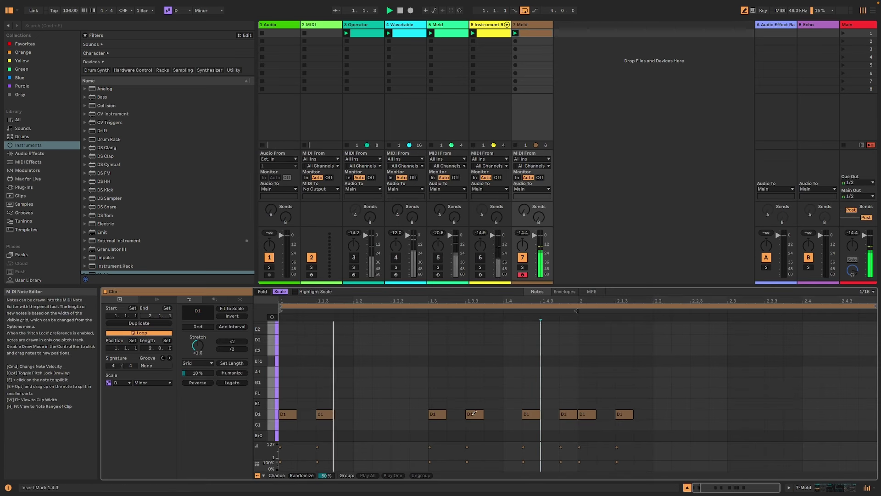
pyautogui.moveTo(382, 410); pyautogui.dragTo(420, 413)
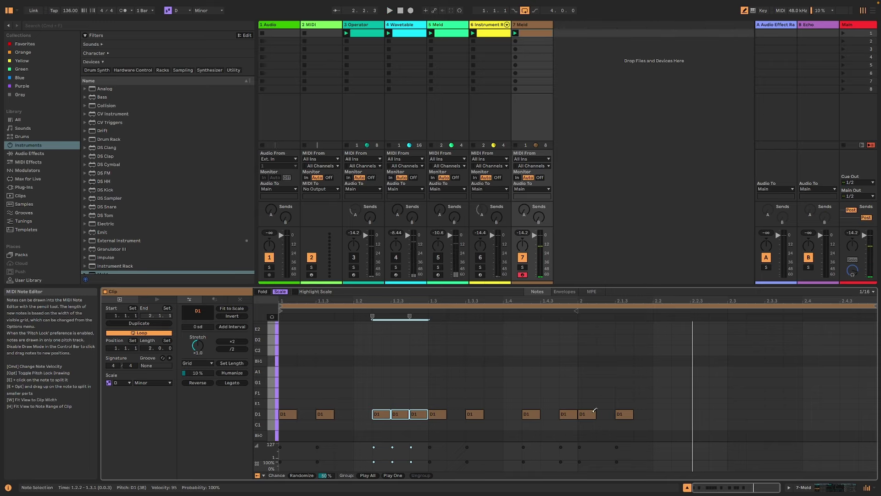
pyautogui.moveTo(591, 412); pyautogui.dragTo(627, 409)
# Duplicate all of the clip's notes into bar 2, shift the copy to start at 2.1.1, and play it
pyautogui.click(744, 10)
pyautogui.hotkey('ctrl', 'a')
pyautogui.hotkey('ctrl', 'd')
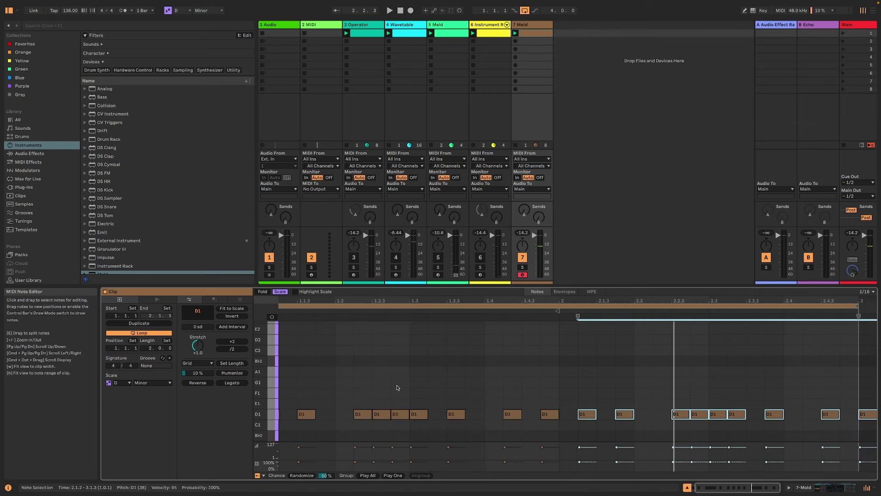
pyautogui.press('Left')
pyautogui.press('space')
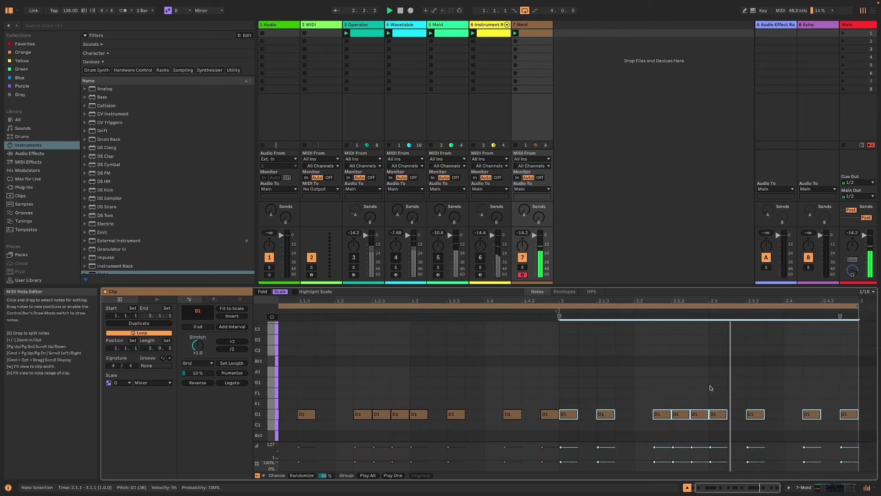
# Set the note grid to 1/8 triplets and draw five consecutive D1 notes from 2.3.2+ to the end of bar 2
pyautogui.rightClick(701, 365)
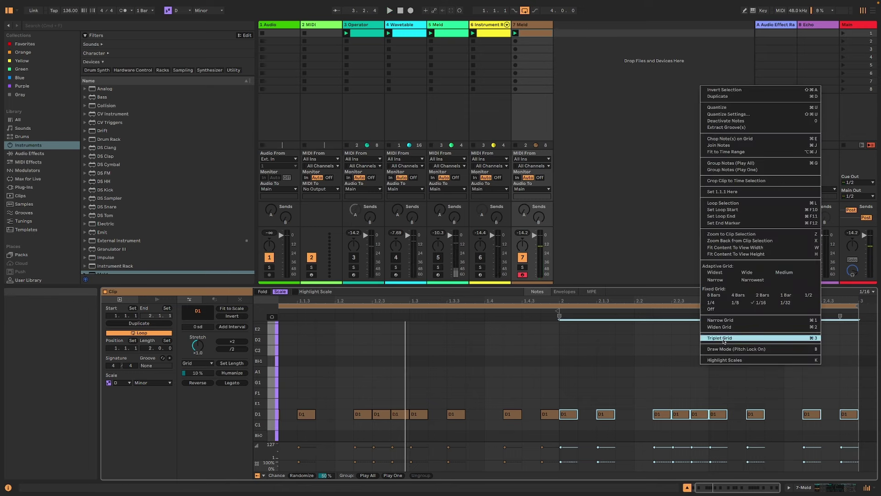
pyautogui.rightClick(667, 365)
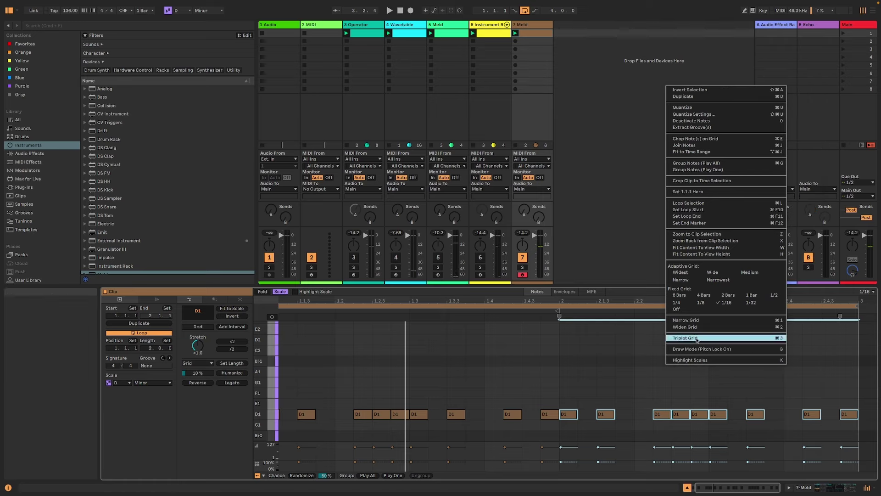
pyautogui.click(696, 338)
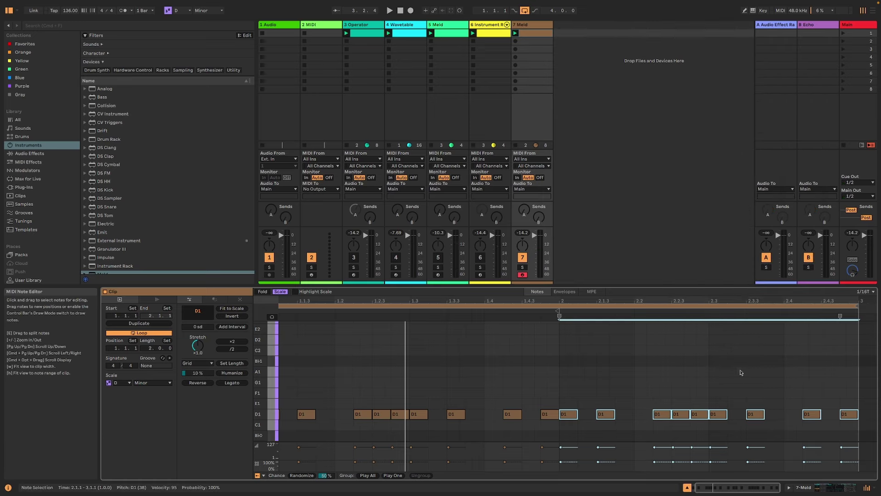
pyautogui.rightClick(721, 392)
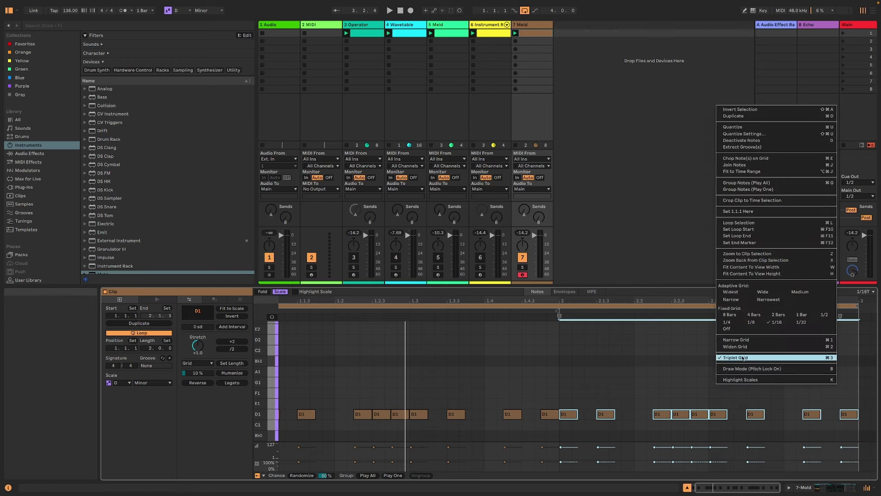
pyautogui.click(751, 322)
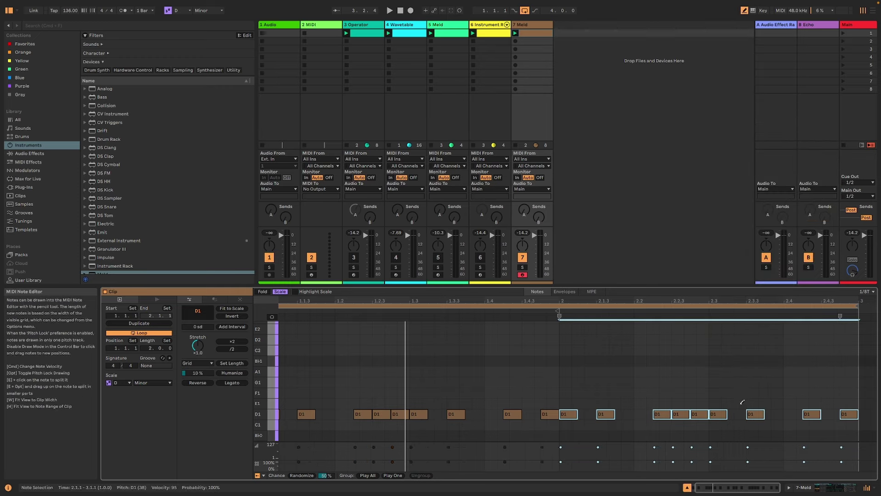
pyautogui.moveTo(726, 414); pyautogui.dragTo(837, 410)
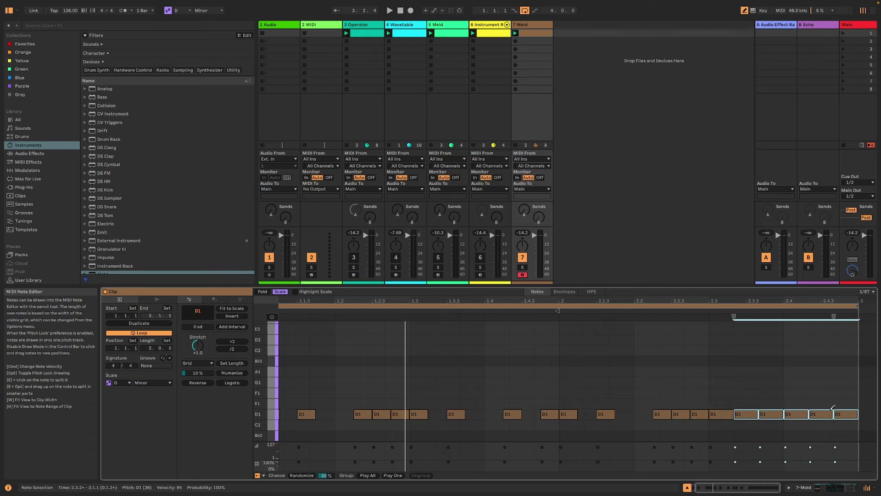
pyautogui.press('space')
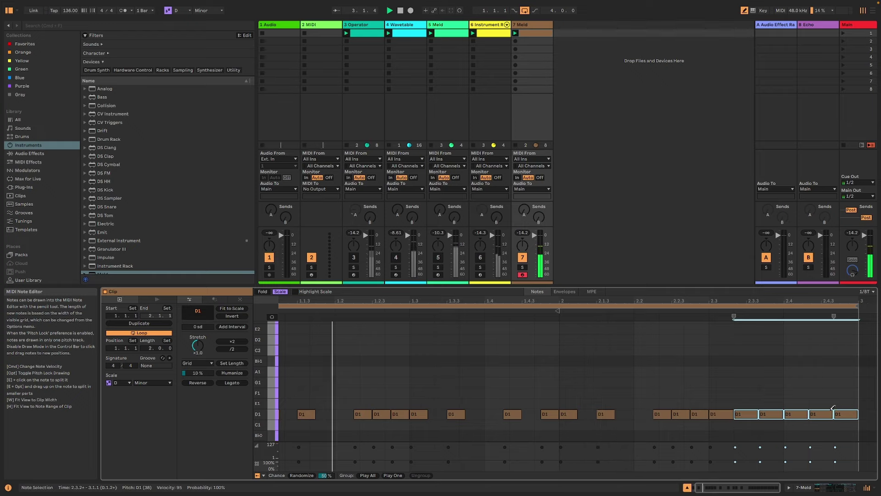
# Remove the D1 notes at 1.2.3, 2.2.2, 2.2.3 and 2.2.4 and add an eighth-triplet D1 at 2.2.2+
pyautogui.click(688, 412)
pyautogui.click(678, 414)
pyautogui.click(656, 413)
pyautogui.press('b')
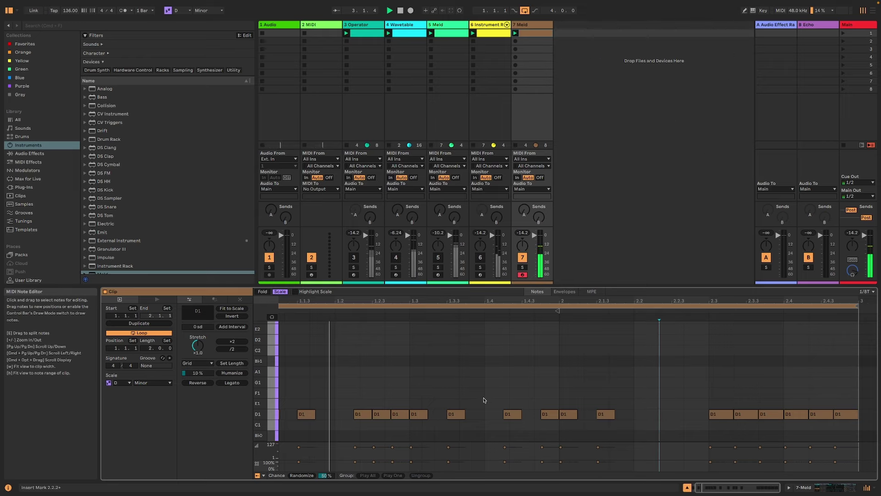
pyautogui.click(388, 414)
pyautogui.doubleClick(390, 414)
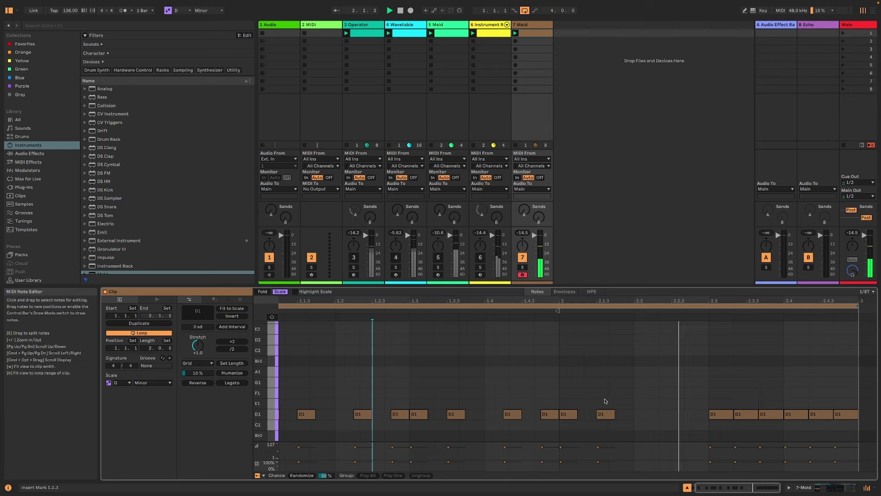
pyautogui.click(744, 10)
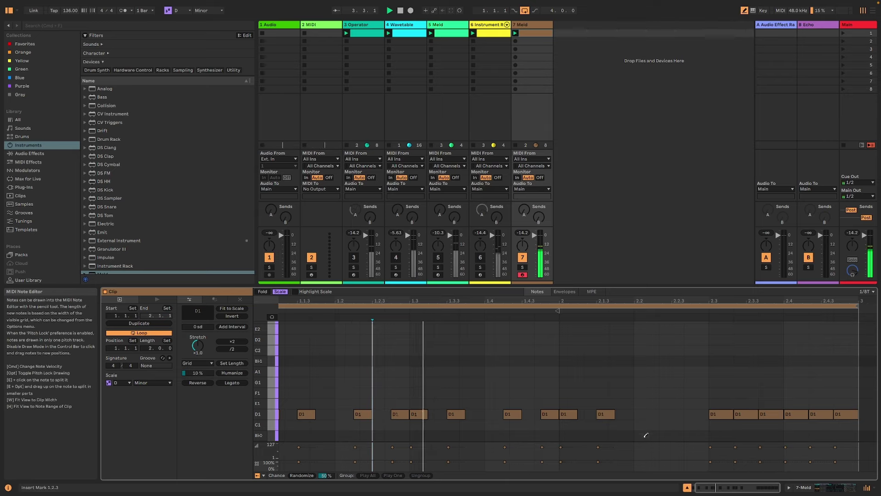
pyautogui.click(670, 413)
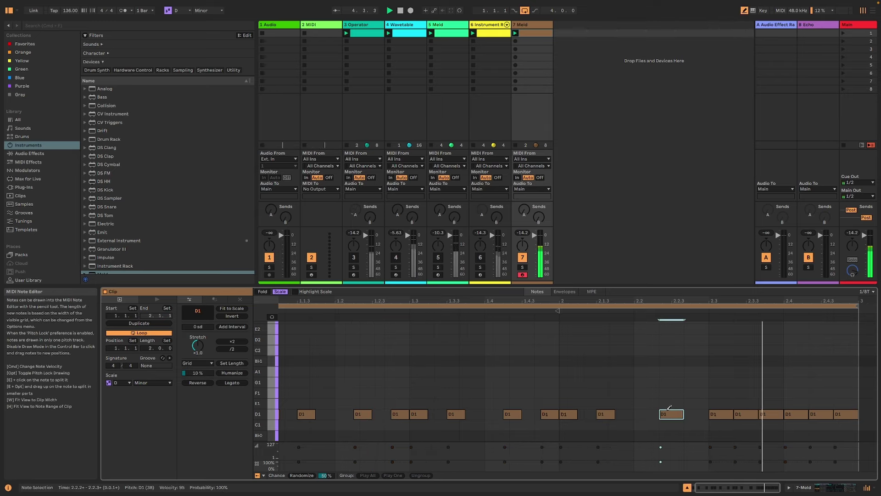
# Raise the D1 note at 1.3.1 to D2 and the one at 1.4.4 to F1
pyautogui.press('b')
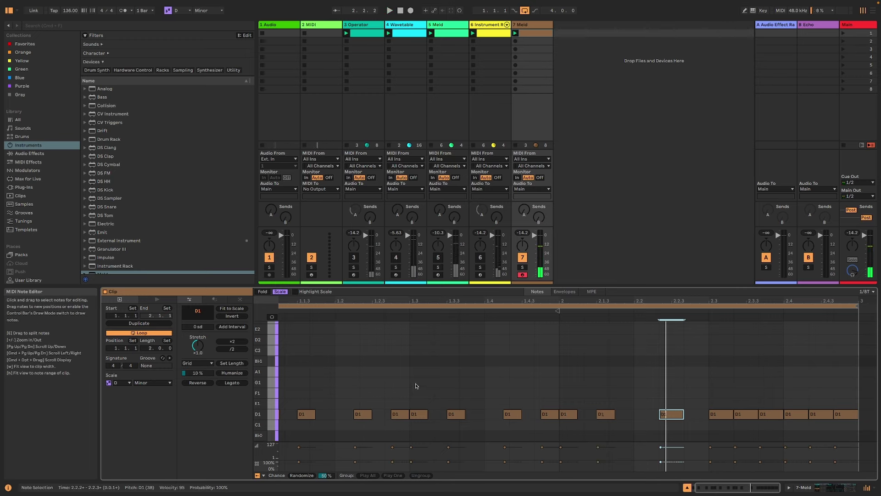
pyautogui.moveTo(417, 385); pyautogui.dragTo(469, 423)
pyautogui.hotkey('shift', 'Up')
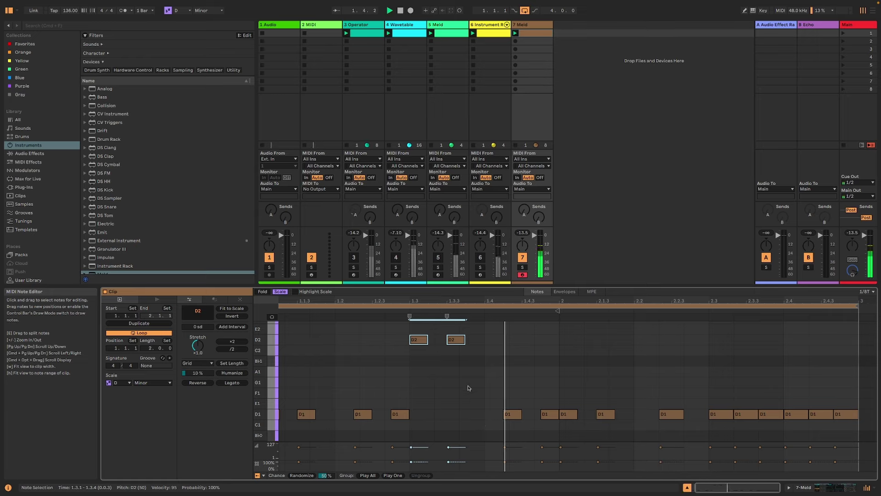
pyautogui.moveTo(467, 380); pyautogui.dragTo(461, 341)
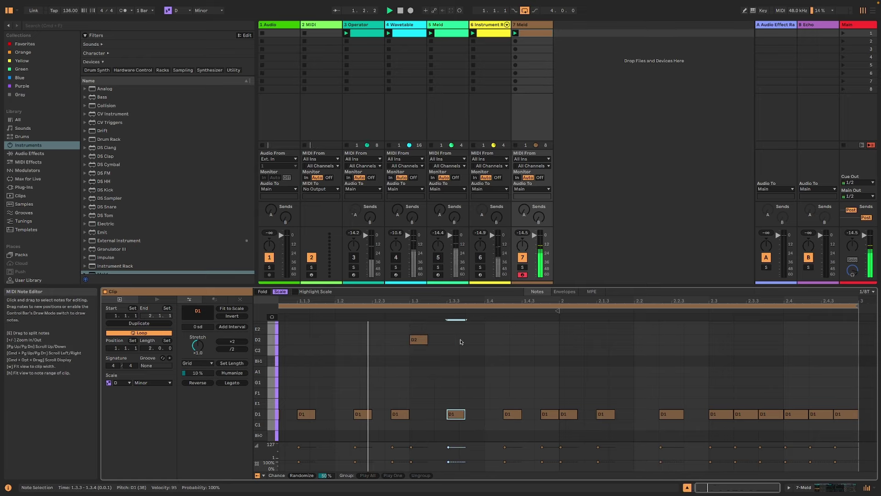
pyautogui.moveTo(550, 414); pyautogui.dragTo(552, 403)
pyautogui.press('Up')
pyautogui.press('space')
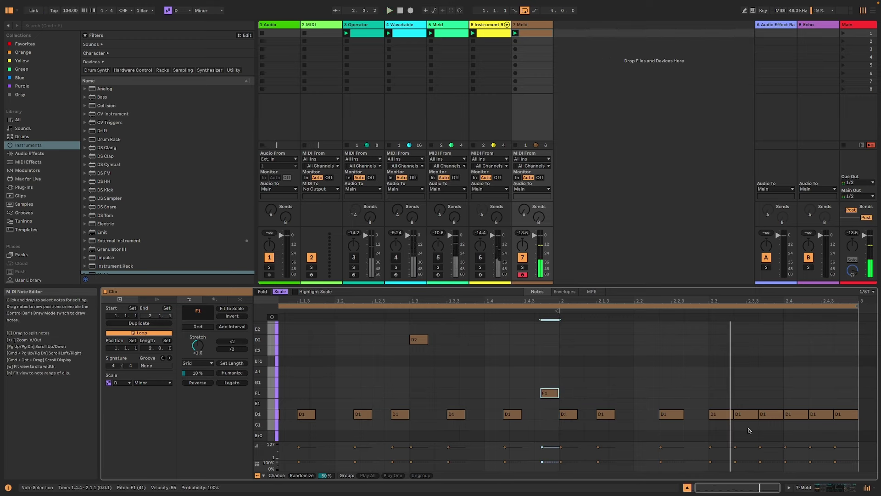
# Raise the D1 note at 2.3.2+ to E1 and lengthen the D1 notes at 1.2.4 and 1.4.2
pyautogui.click(748, 414)
pyautogui.press('Up')
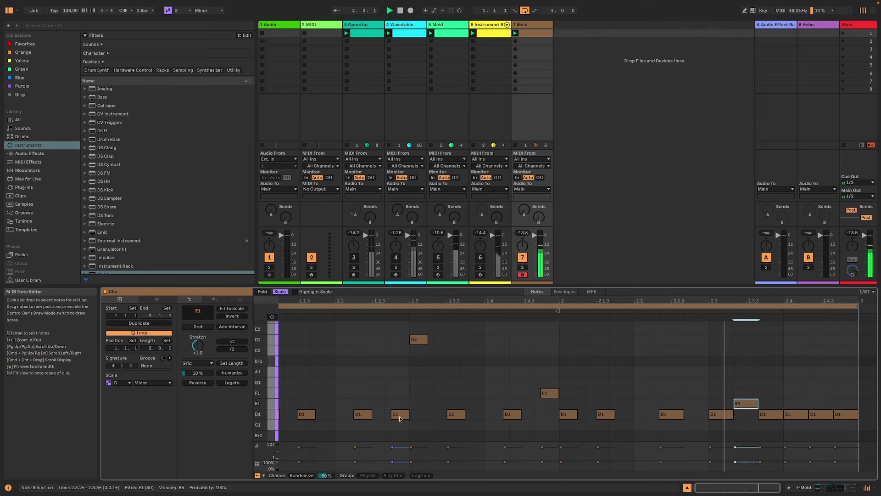
pyautogui.moveTo(407, 413); pyautogui.dragTo(416, 414)
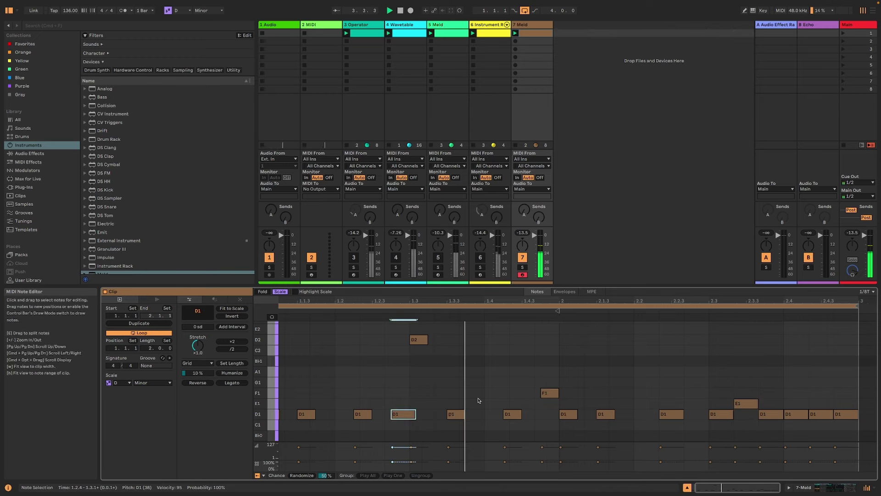
pyautogui.moveTo(520, 413); pyautogui.dragTo(546, 413)
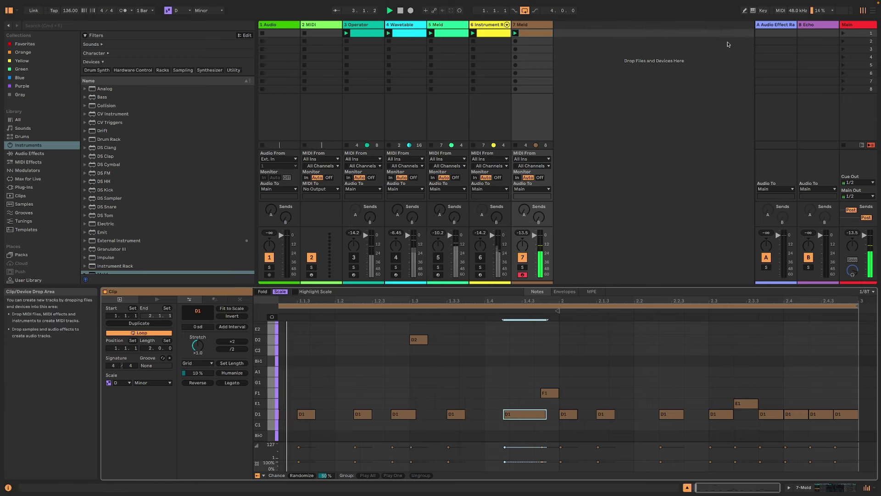
# Set the note grid to 1/16 triplets and draw an E2 note from 2.1.1+ to 2.1.3
pyautogui.press('b')
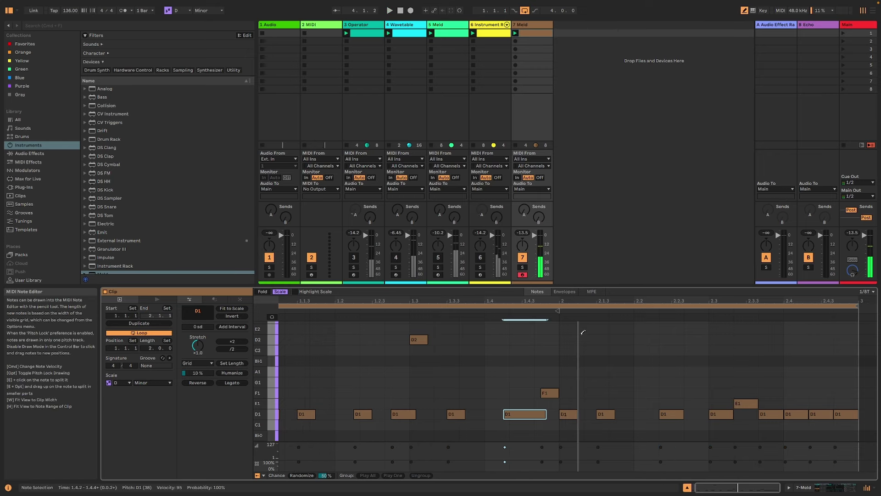
pyautogui.rightClick(582, 337)
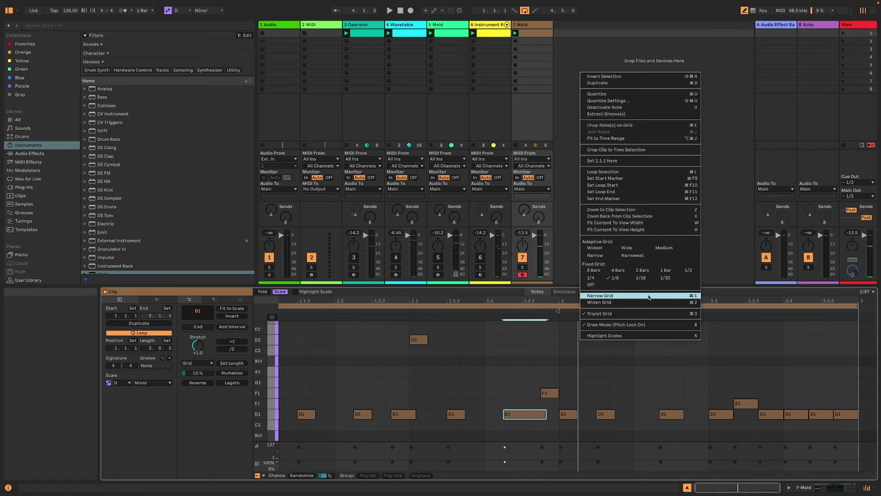
pyautogui.click(651, 279)
pyautogui.moveTo(582, 328); pyautogui.dragTo(647, 328)
pyautogui.press('space')
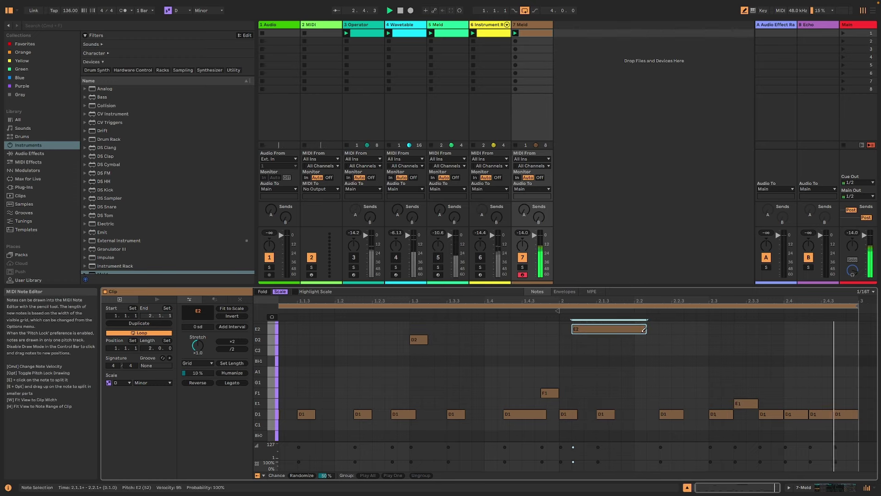
pyautogui.moveTo(646, 328); pyautogui.dragTo(597, 329)
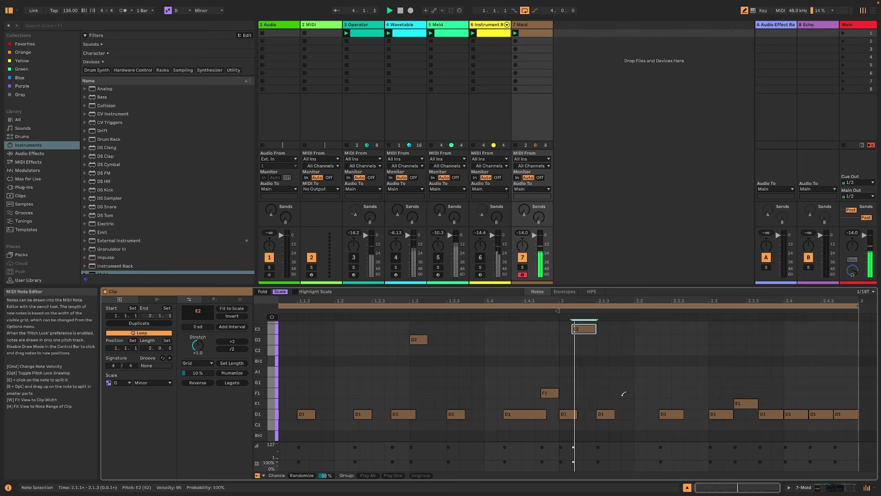
# Switch the new Meld instrument to Poly and open its glide settings during playback
pyautogui.hotkey('shift', 'Tab')
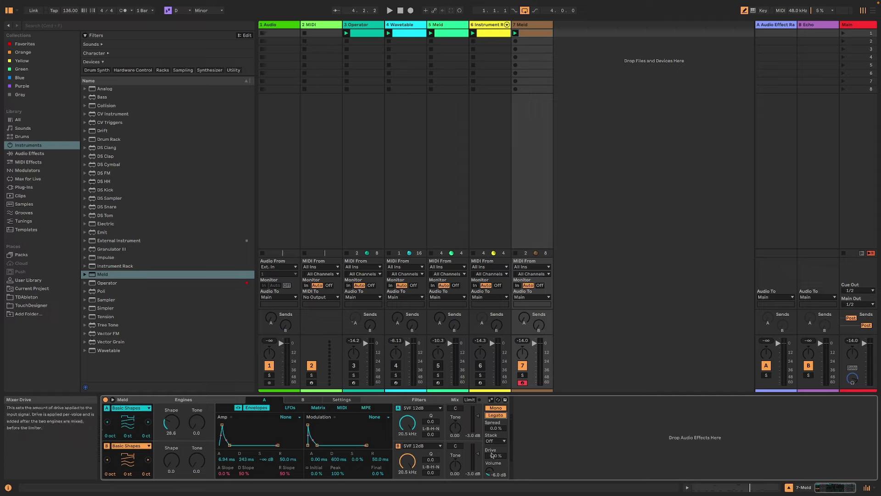
pyautogui.click(497, 410)
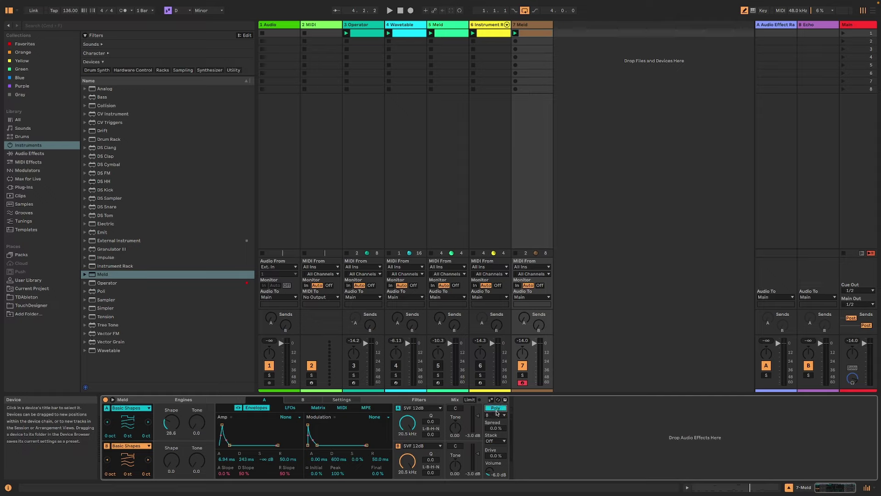
pyautogui.press('space')
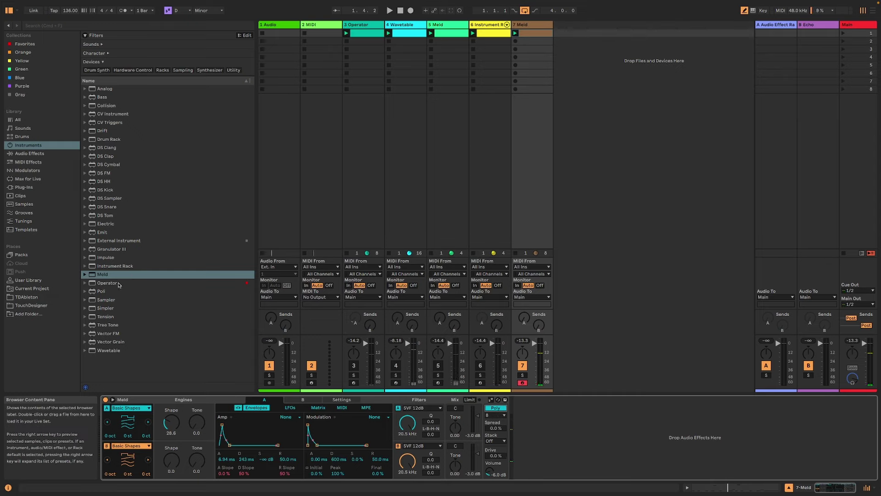
pyautogui.click(340, 400)
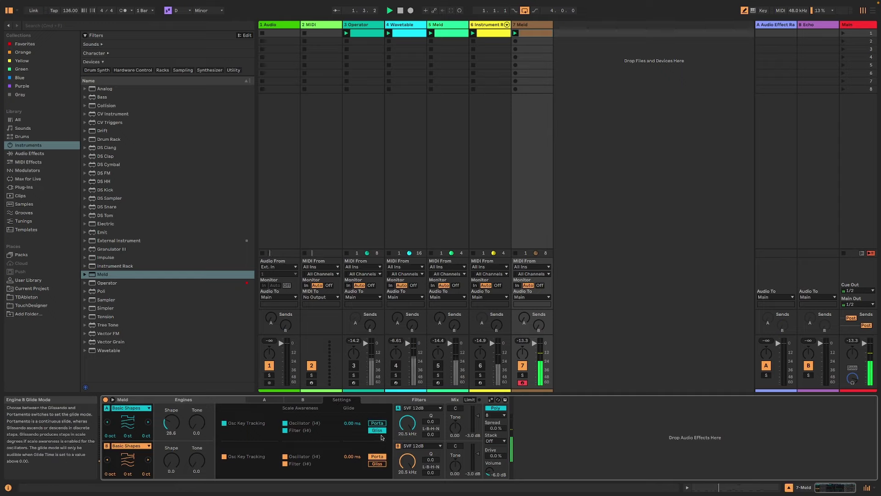
# Switch Meld to Mono and set the glide time of engines A and B to 100 ms
pyautogui.moveTo(352, 423); pyautogui.dragTo(352, 418)
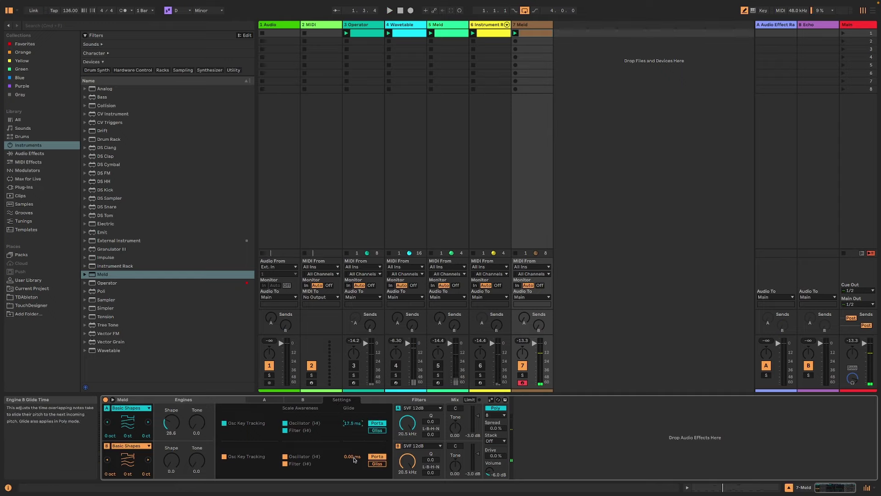
pyautogui.moveTo(353, 460); pyautogui.dragTo(354, 459)
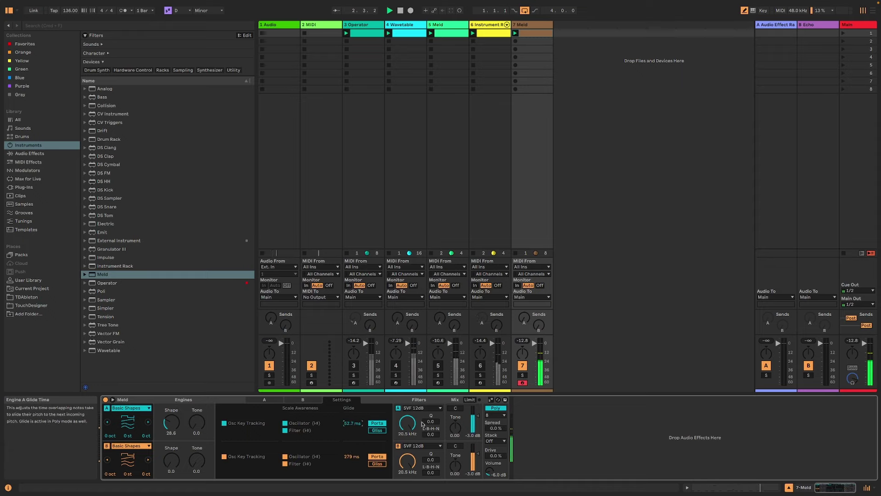
pyautogui.click(490, 412)
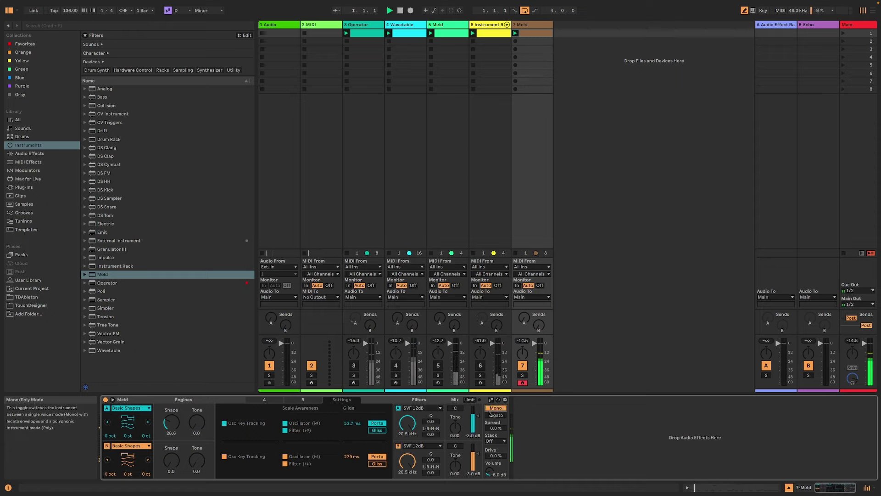
pyautogui.click(354, 456)
pyautogui.click(354, 423)
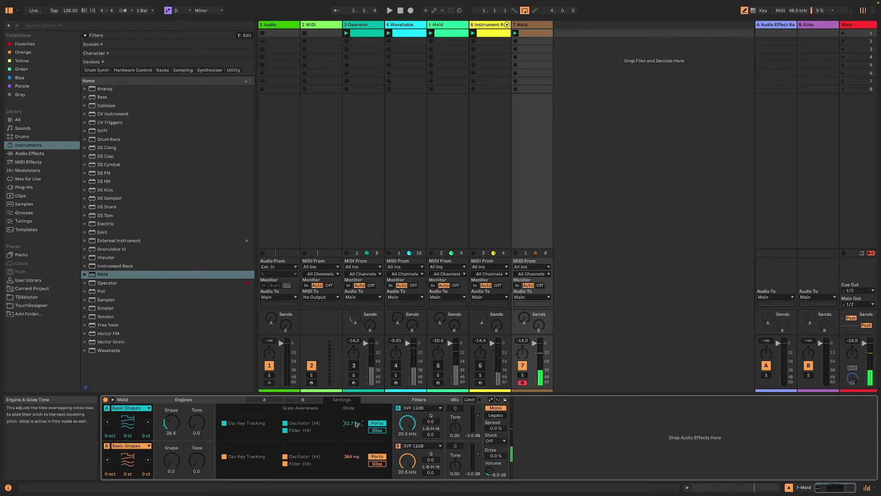
pyautogui.click(352, 457)
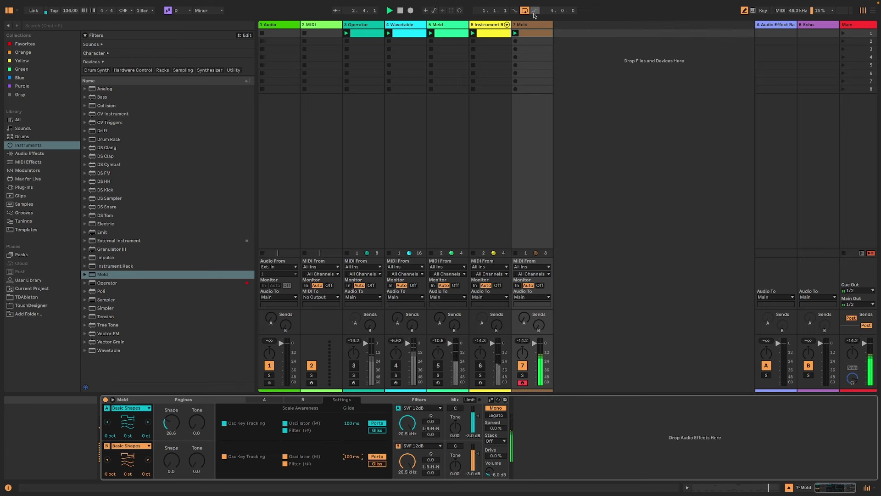
# In the Meld clip, delete the D1 note at 2.1.1 and lengthen the F1 note up to the start of the E2 note
pyautogui.doubleClick(533, 32)
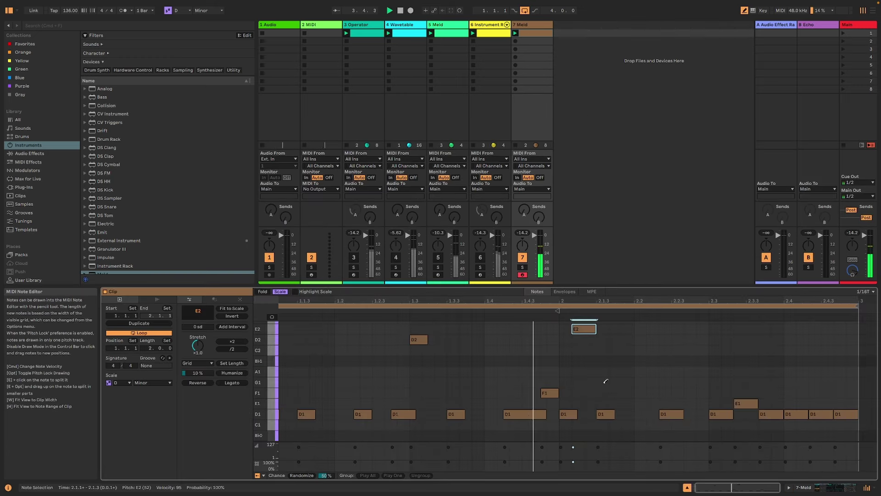
pyautogui.click(568, 413)
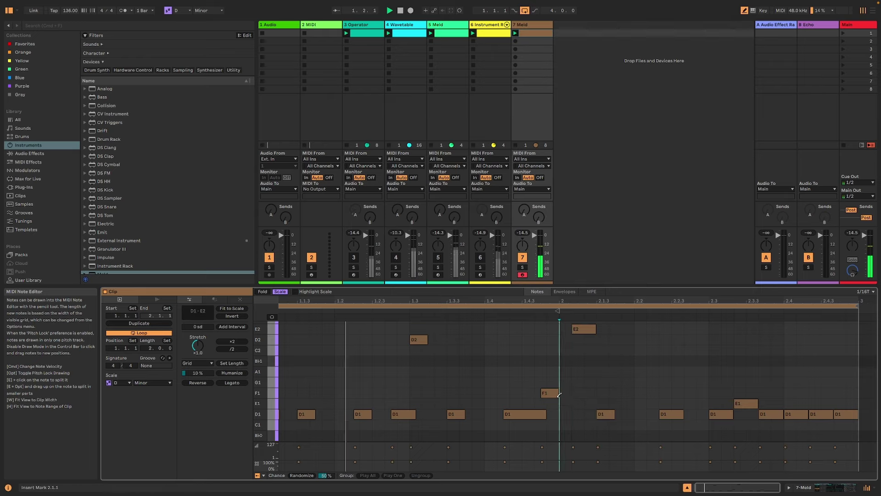
pyautogui.moveTo(558, 393)
pyautogui.mouseDown()
pyautogui.moveTo(584, 393)
pyautogui.moveTo(572, 393)
pyautogui.mouseUp()
pyautogui.press('space')
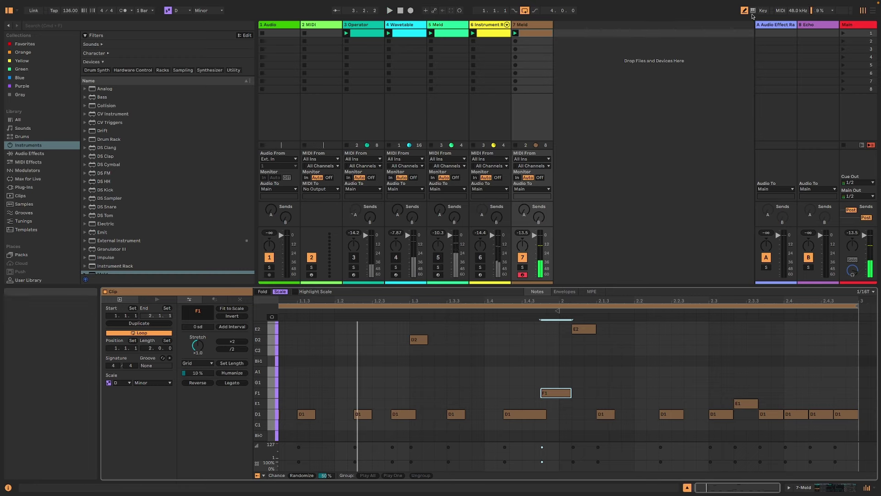
# Move the F1 note two grid steps earlier so that it ends at 2.1.1
pyautogui.click(586, 383)
pyautogui.click(547, 393)
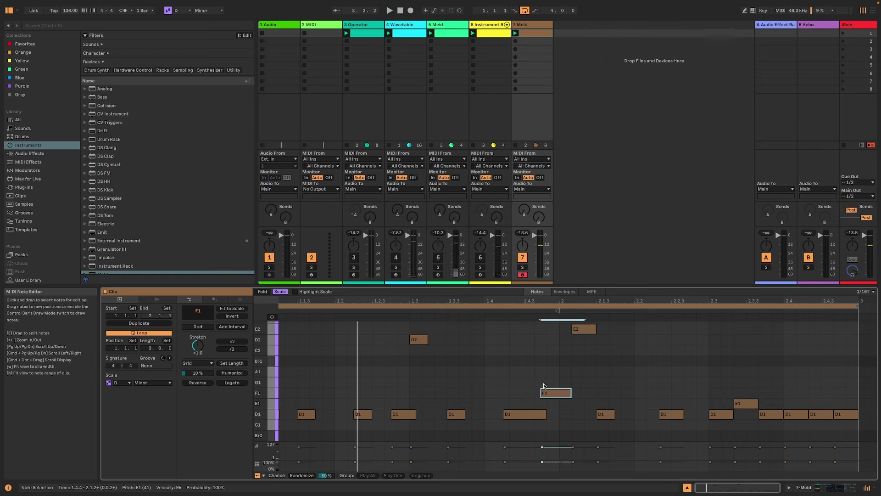
pyautogui.press('Left')
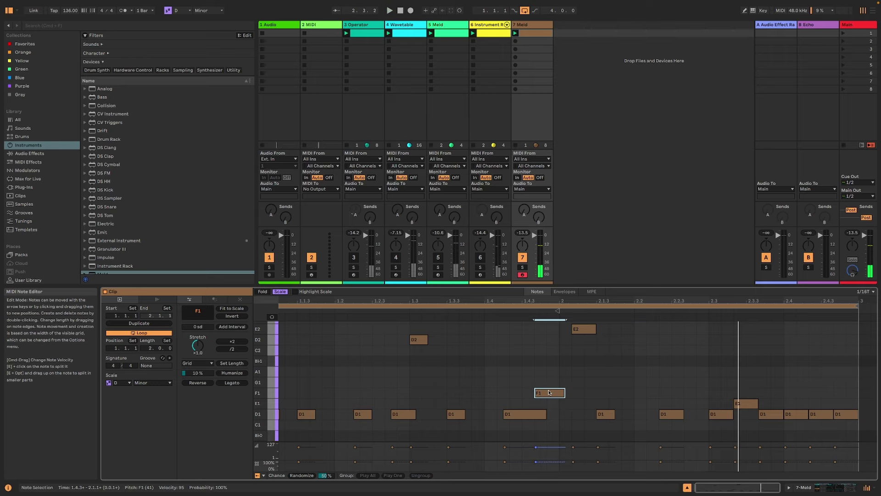
pyautogui.press('Left')
pyautogui.press('space')
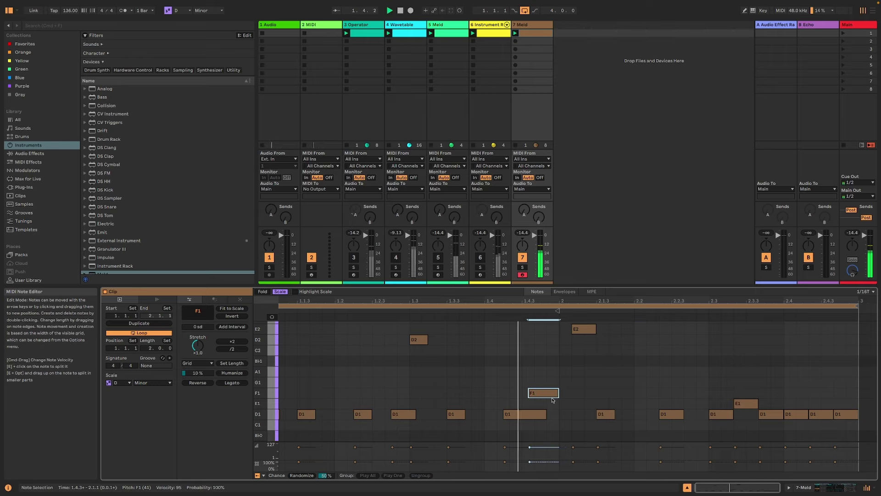
# Shorten the D1 note under the F1 note and move it one grid step earlier to 1.4.1+
pyautogui.moveTo(545, 413); pyautogui.dragTo(518, 416)
pyautogui.press('Left')
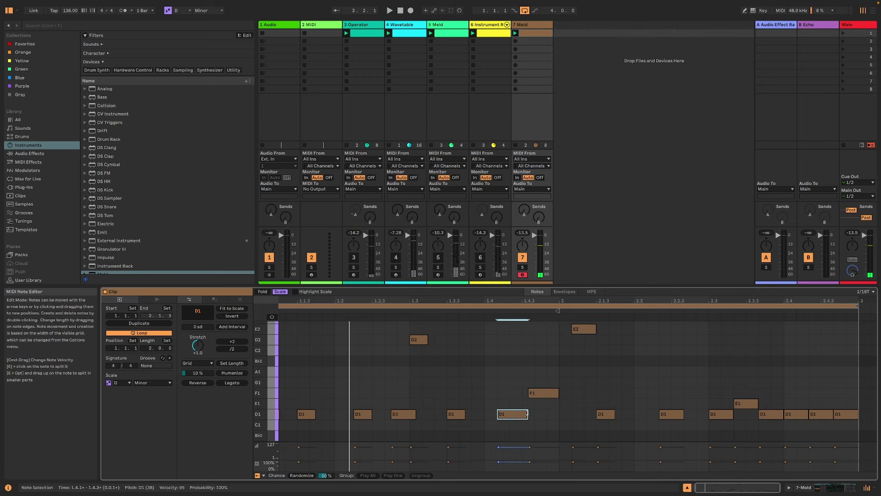
pyautogui.press('space')
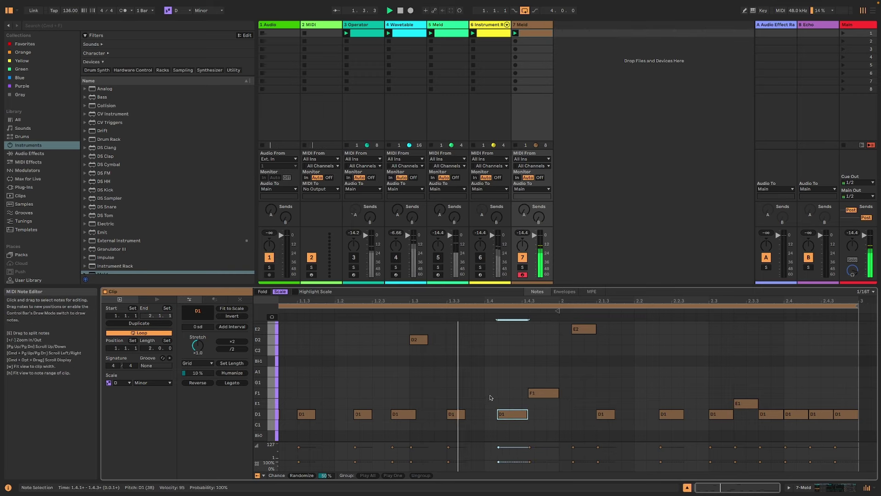
# Raise the F1 note to F2 starting at 1.4.4 and lengthen the D1 note at 1.4.1+ to 2.1.1
pyautogui.moveTo(527, 415); pyautogui.dragTo(543, 394)
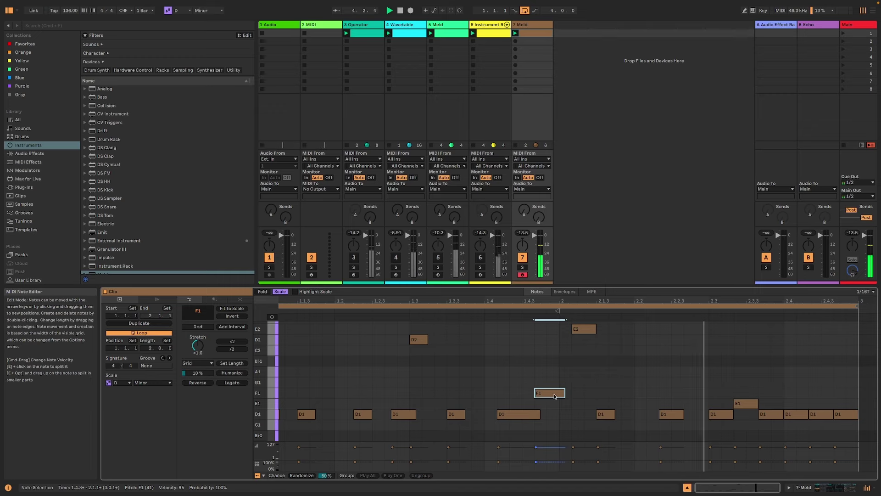
pyautogui.hotkey('shift', 'Up')
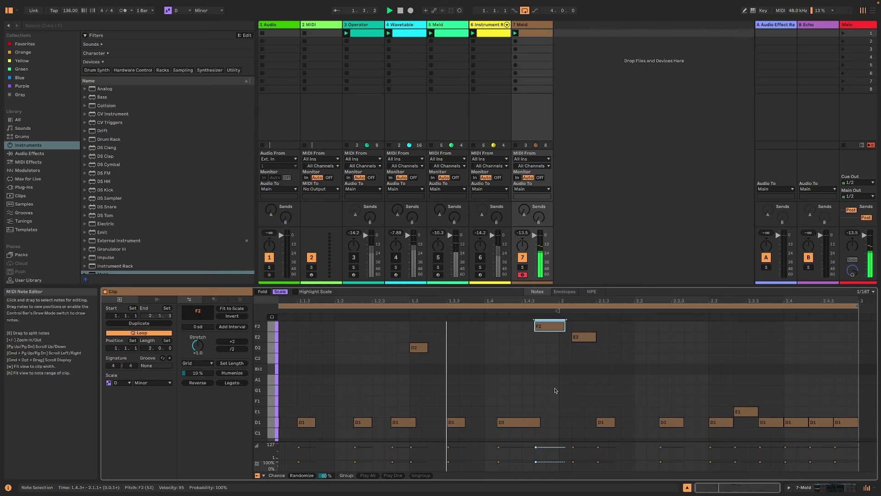
pyautogui.press('Right')
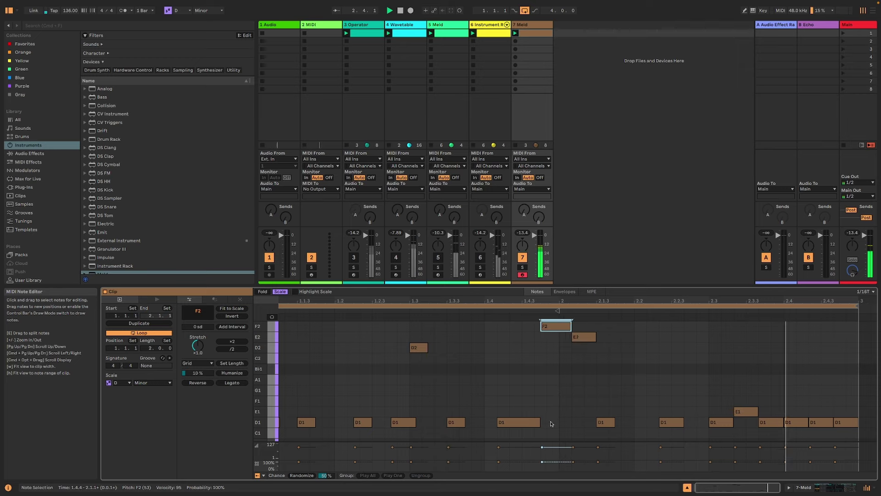
pyautogui.moveTo(540, 422); pyautogui.dragTo(558, 422)
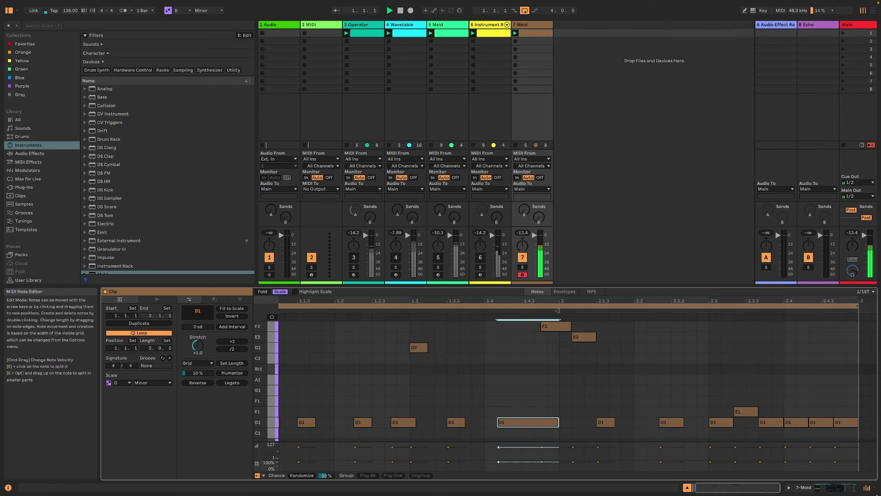
# Lower the last two D1 notes of the clip, from 2.4.2+ to the end, to G0
pyautogui.click(836, 488)
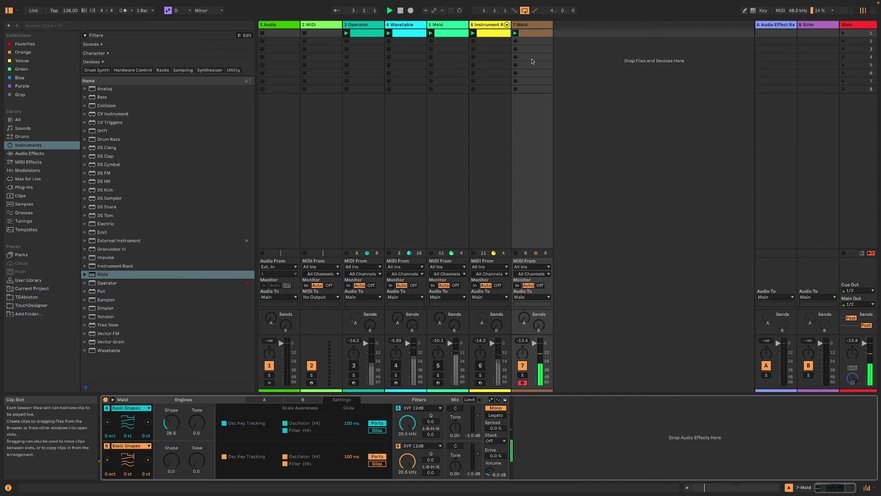
pyautogui.click(837, 487)
pyautogui.moveTo(813, 413); pyautogui.dragTo(847, 425)
pyautogui.press('Down')
pyautogui.press('Down')
pyautogui.press('Down')
pyautogui.press('Down')
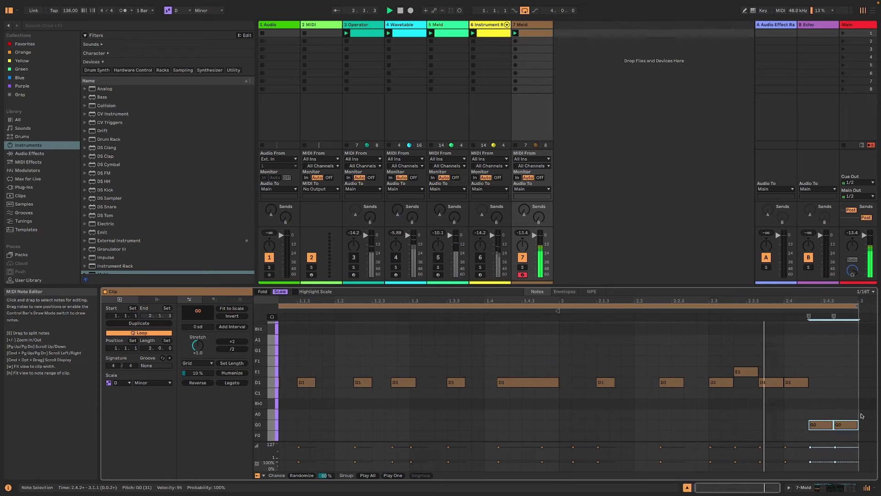
# Raise the D1 note in beat 2.2 an octave and lower the D1 and E1 notes in beat 2.3 to D0 and E0
pyautogui.moveTo(679, 404); pyautogui.dragTo(750, 323)
pyautogui.hotkey('shift', 'Up')
pyautogui.hotkey('shift', 'Down')
pyautogui.hotkey('shift', 'Down')
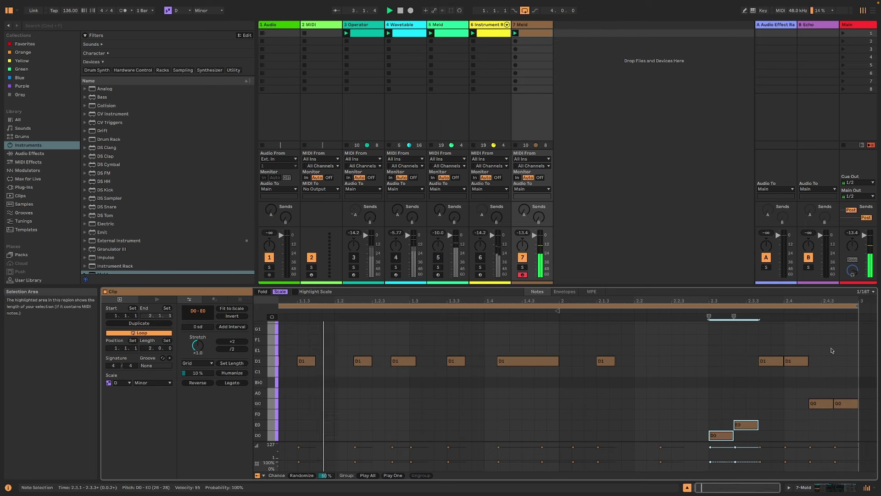
# Add the Minor preset of the Scale MIDI effect before Meld and set its base note to D
pyautogui.click(838, 486)
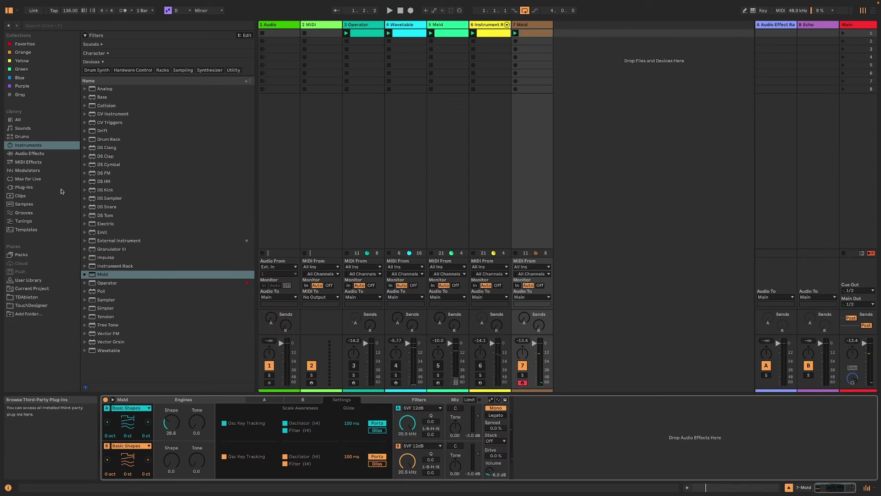
pyautogui.click(28, 162)
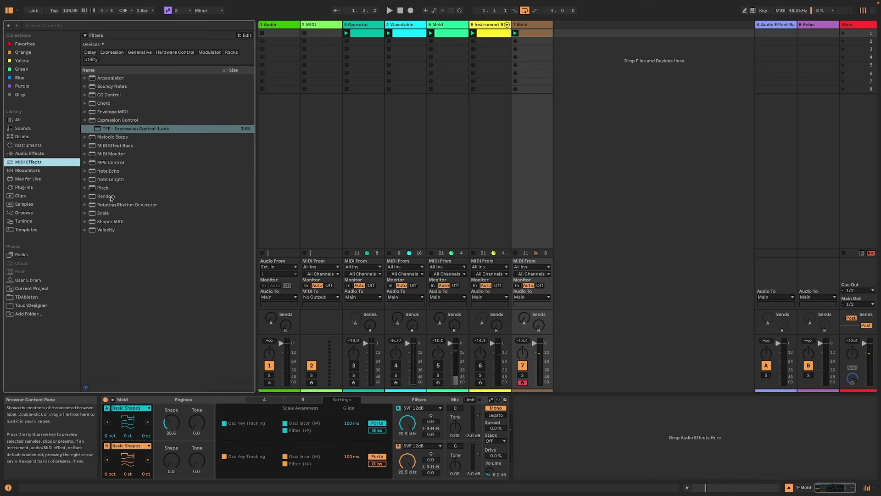
pyautogui.click(103, 213)
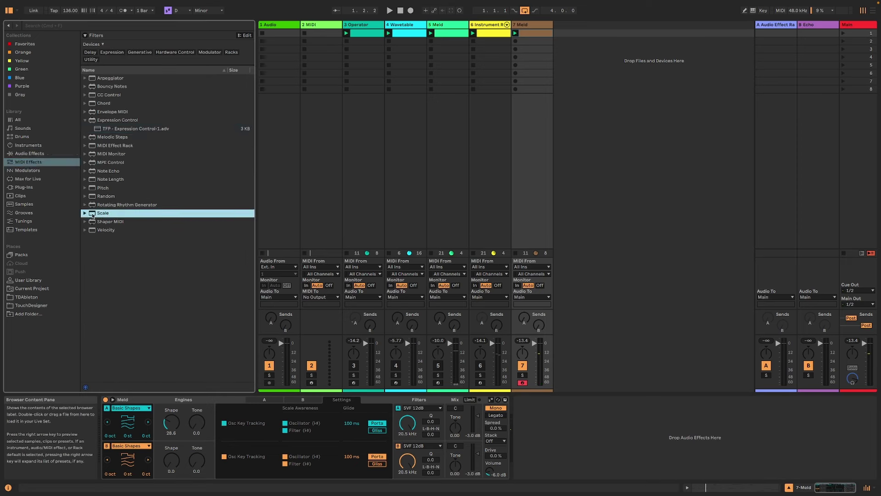
pyautogui.click(88, 215)
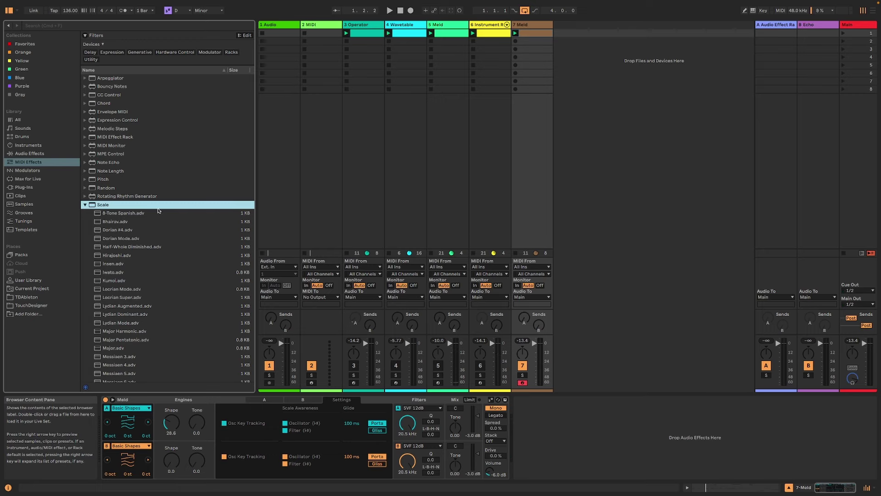
pyautogui.scroll(-4, 162, 303)
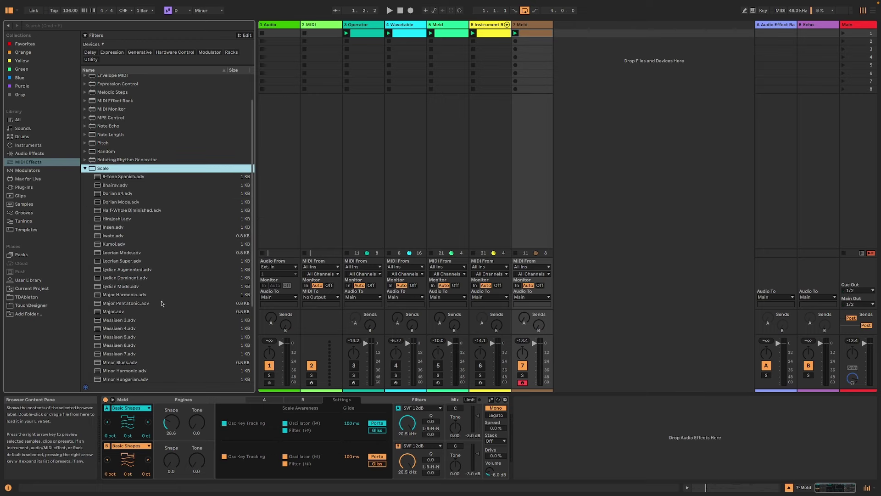
pyautogui.scroll(-2, 138, 344)
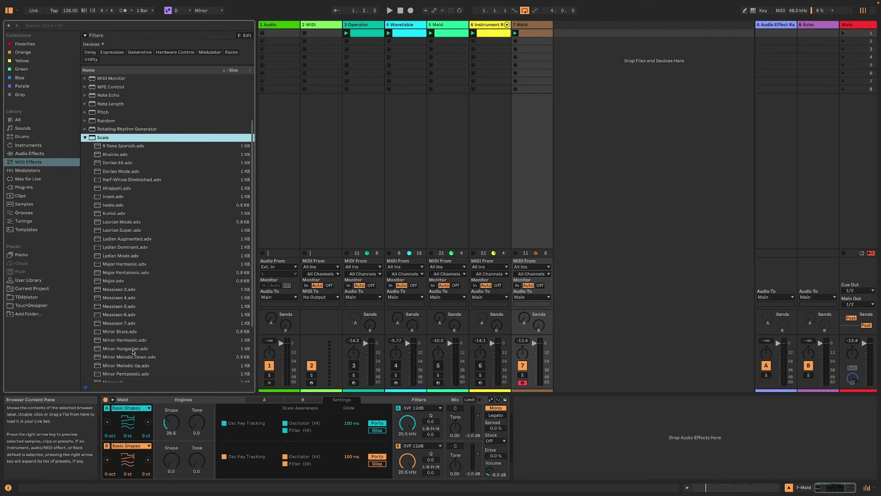
pyautogui.scroll(-2, 132, 352)
pyautogui.click(128, 334)
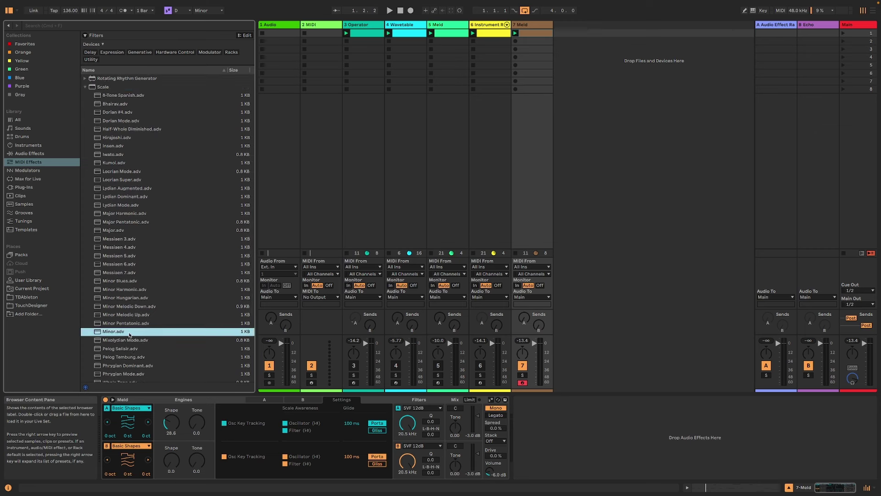
pyautogui.doubleClick(120, 332)
pyautogui.click(202, 416)
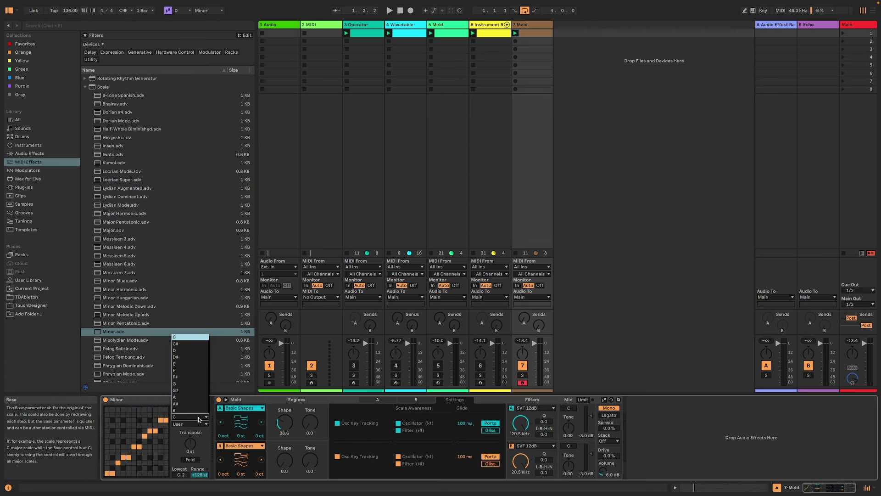
pyautogui.click(190, 352)
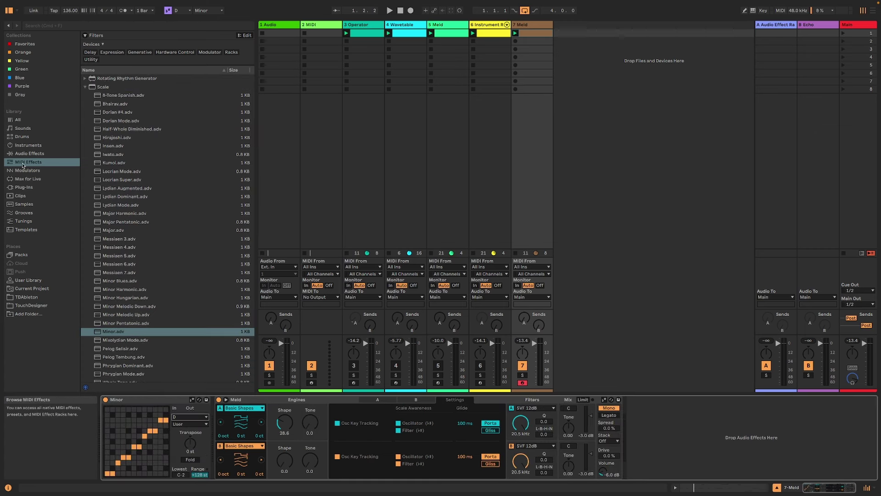
# Add the Random MIDI effect to the Meld track and place it ahead of the Minor scale device
pyautogui.click(85, 88)
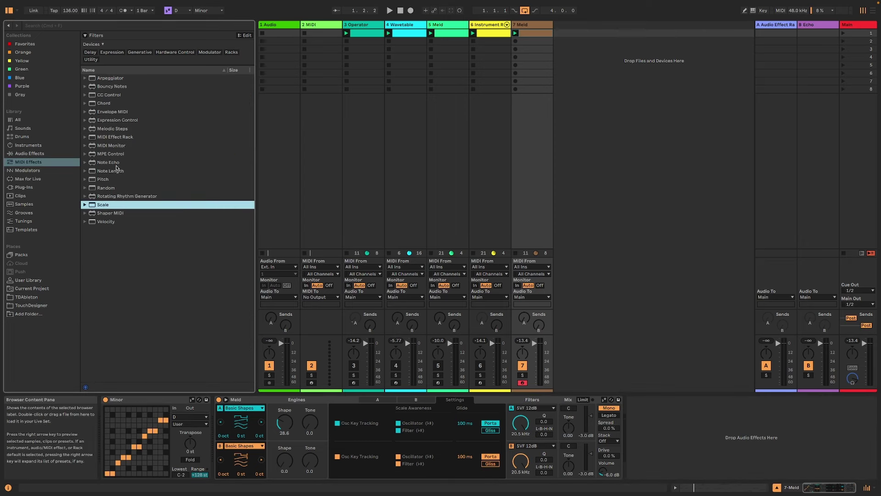
pyautogui.doubleClick(113, 187)
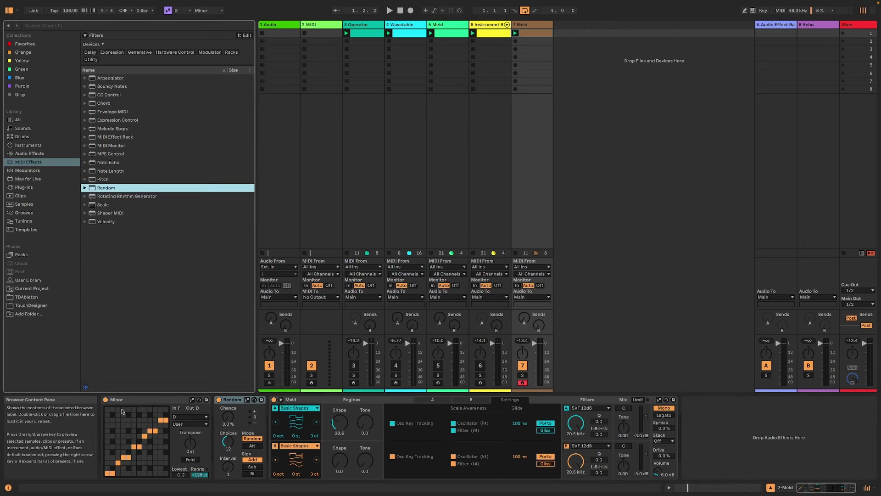
pyautogui.click(182, 397)
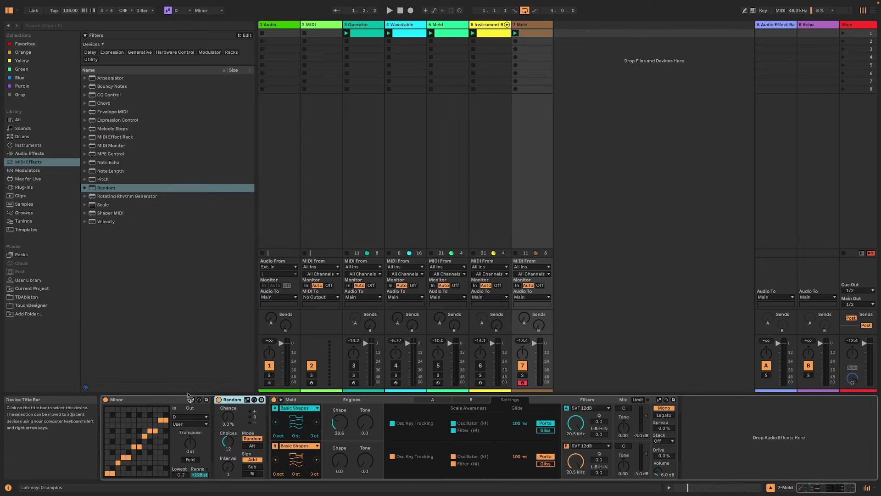
pyautogui.moveTo(183, 397); pyautogui.dragTo(272, 399)
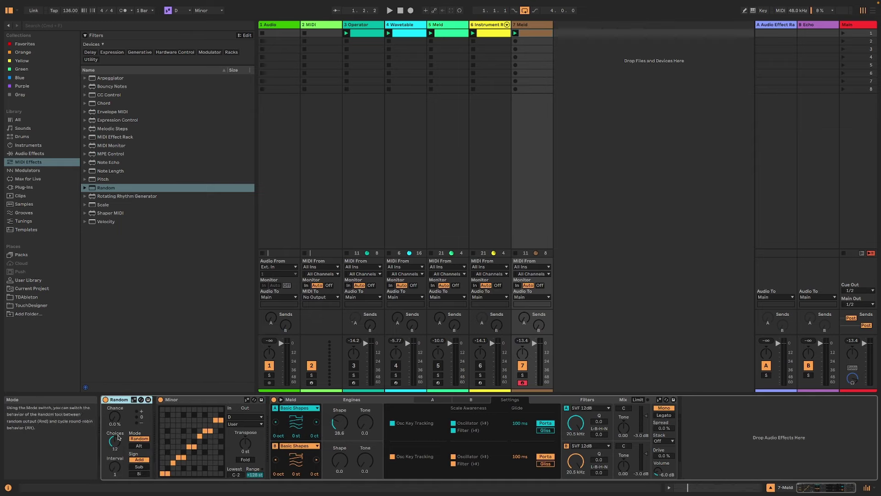
# Set Random's chance to 33% and its sign mode to Bi
pyautogui.moveTo(115, 417); pyautogui.dragTo(115, 408)
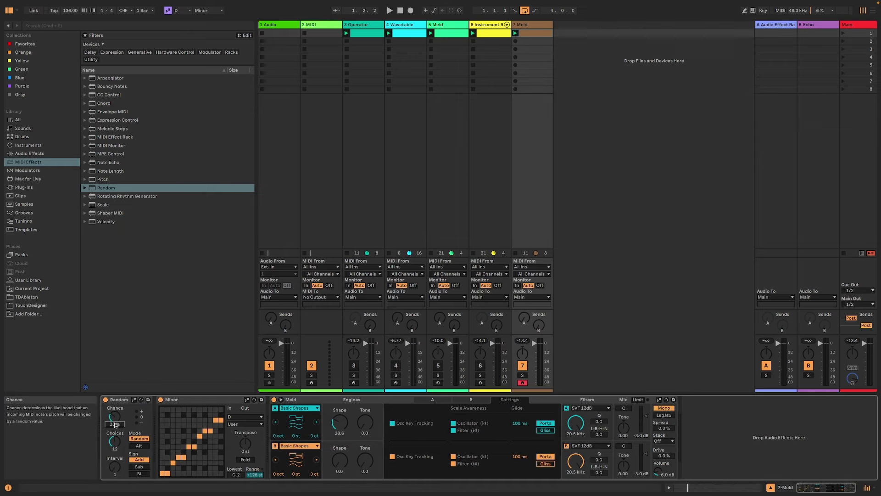
pyautogui.click(137, 474)
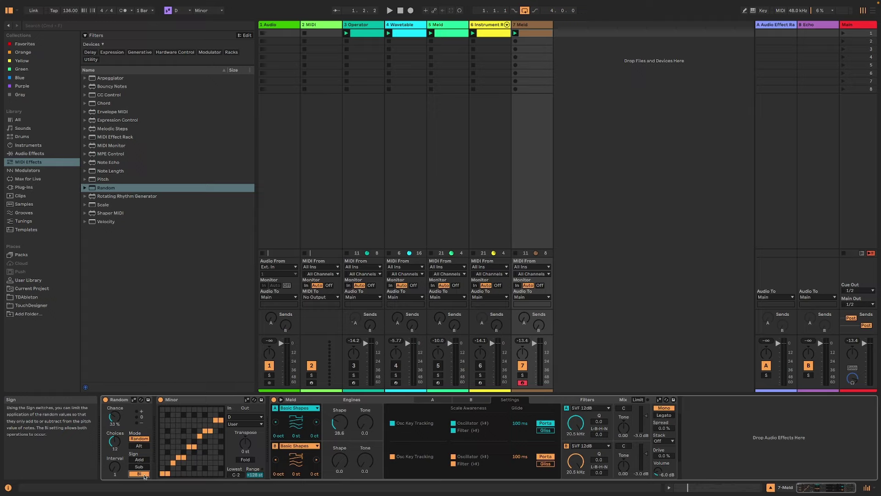
# Set the Shape of Meld's oscillators A and B to 30.2 while the sequence plays
pyautogui.press('space')
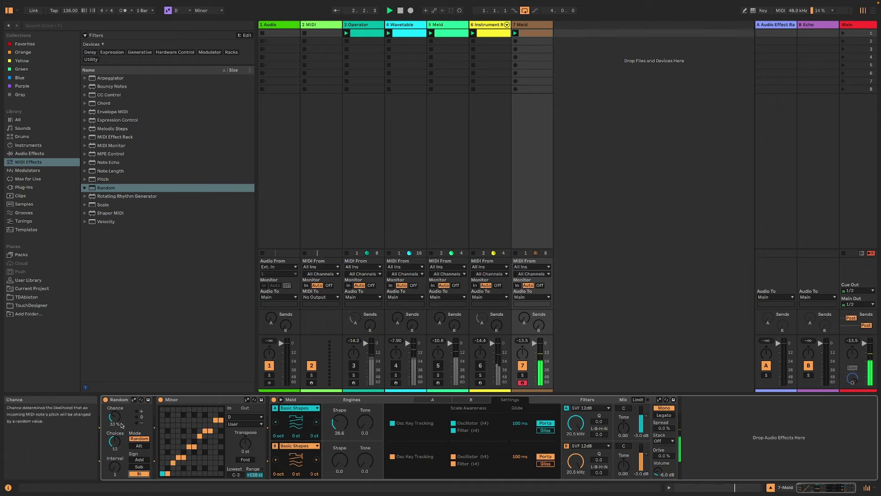
pyautogui.click(471, 399)
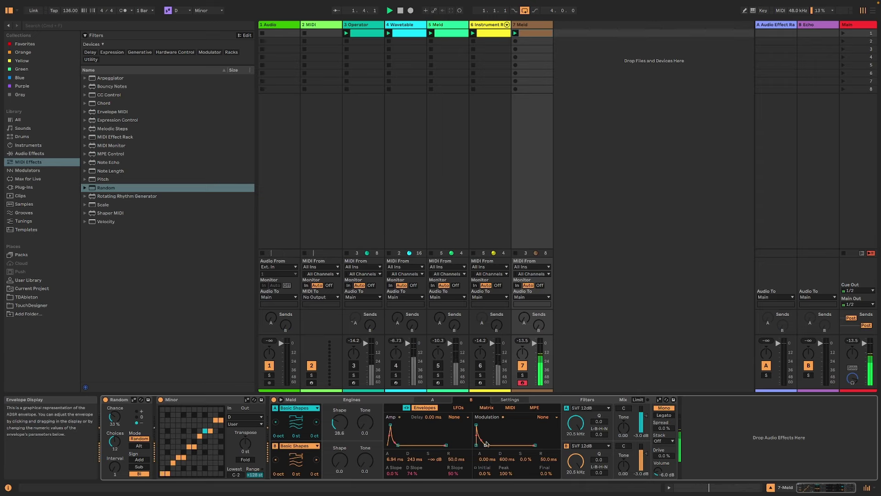
pyautogui.moveTo(339, 422); pyautogui.dragTo(340, 415)
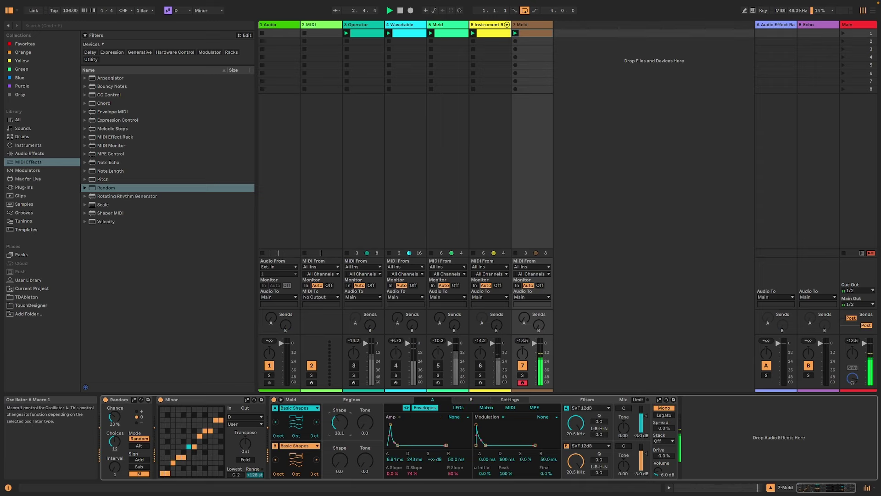
pyautogui.click(341, 462)
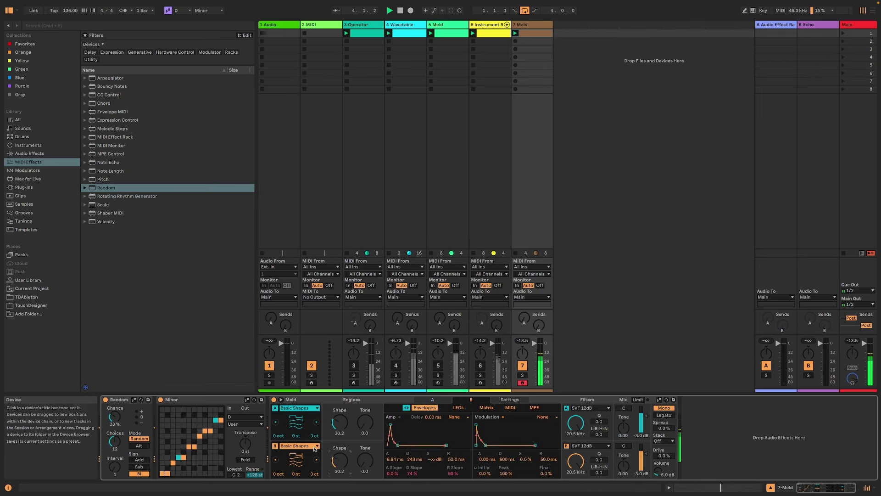
# Switch Meld's oscillator B to Square 5th and set its 5th Amt to 9.5 and P Width to 28.6
pyautogui.click(296, 445)
pyautogui.click(302, 385)
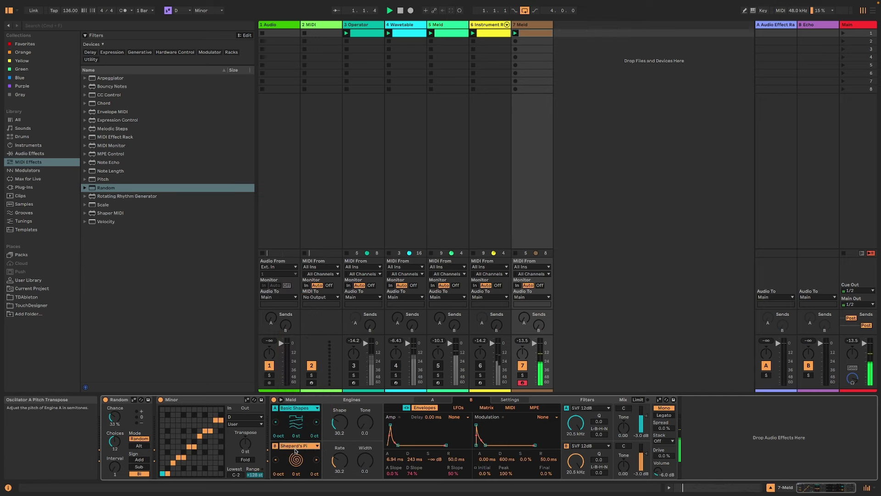
pyautogui.click(296, 408)
pyautogui.click(292, 312)
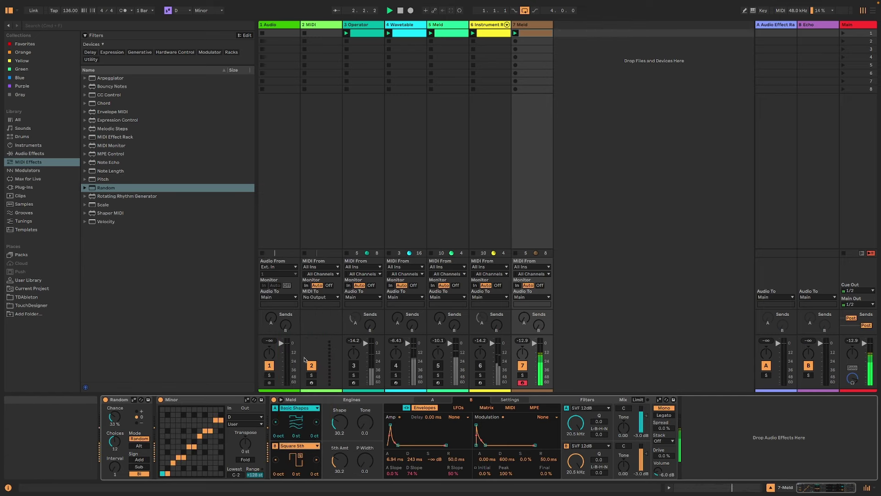
pyautogui.moveTo(332, 461); pyautogui.dragTo(332, 473)
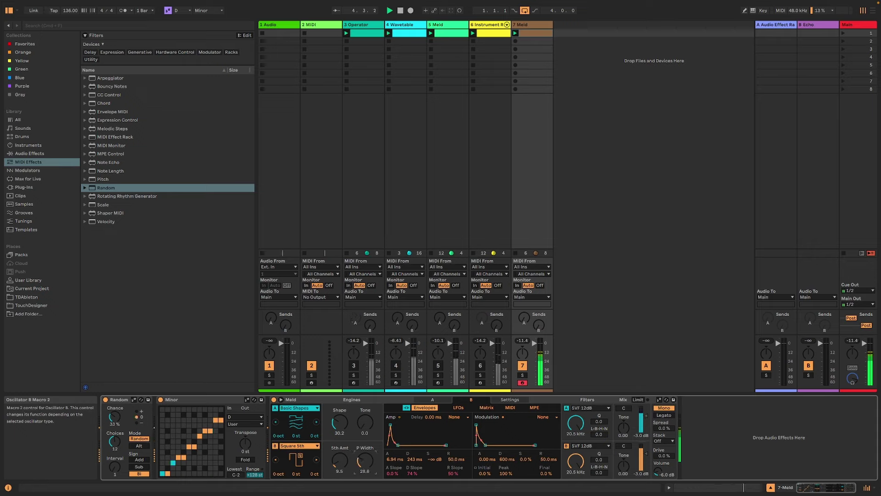
# Set Meld's Stack to 2, Spread to 53%, Drive to 14% and oscillator A's Shape to 19.8
pyautogui.click(662, 441)
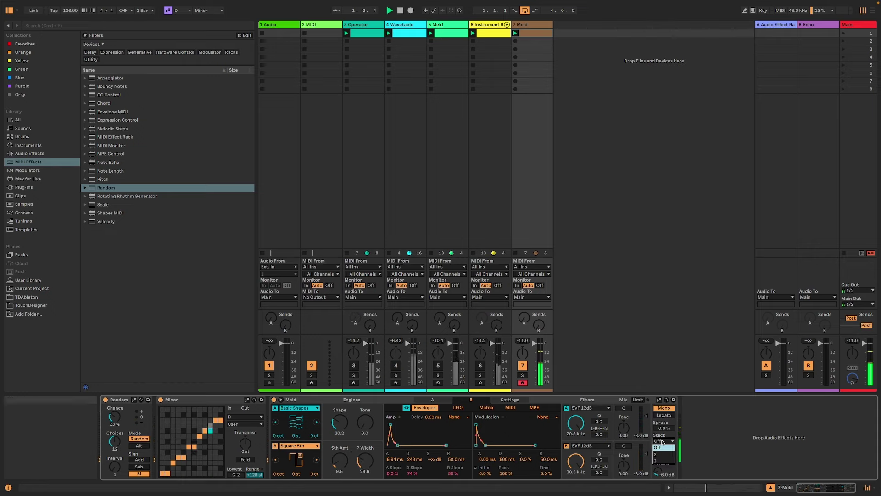
pyautogui.click(663, 442)
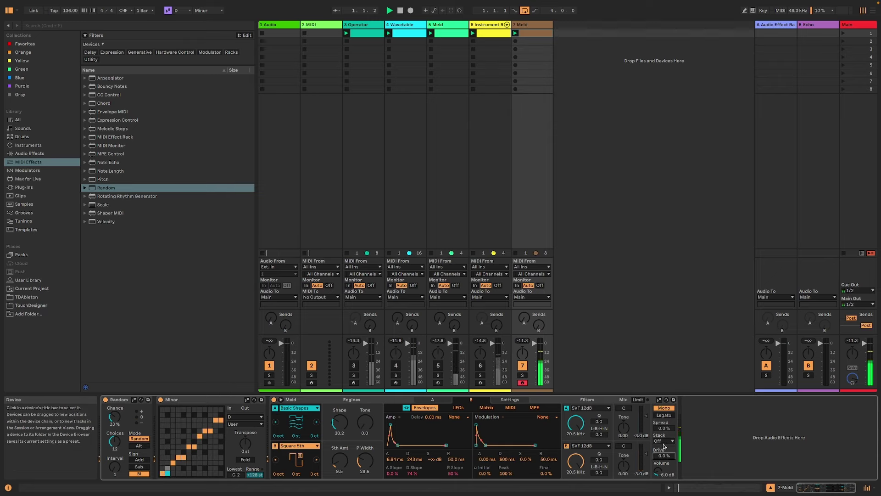
pyautogui.moveTo(670, 424); pyautogui.dragTo(668, 415)
pyautogui.click(666, 442)
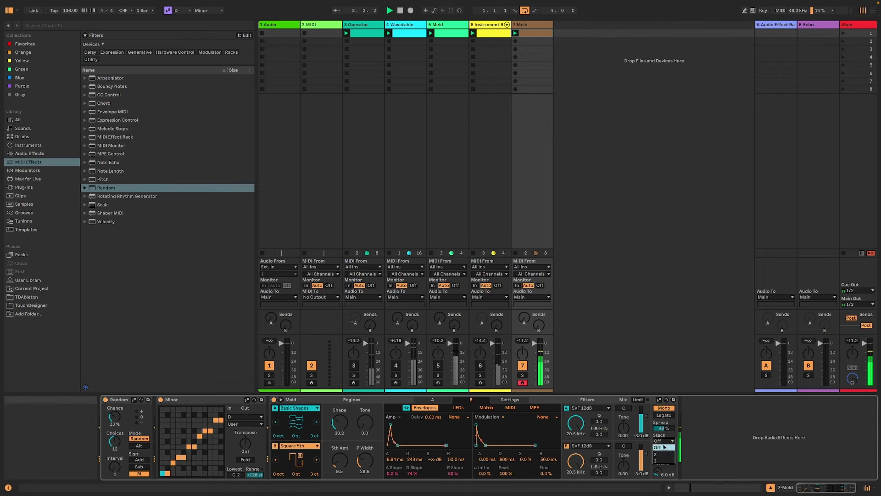
pyautogui.click(662, 455)
pyautogui.moveTo(665, 456); pyautogui.dragTo(664, 447)
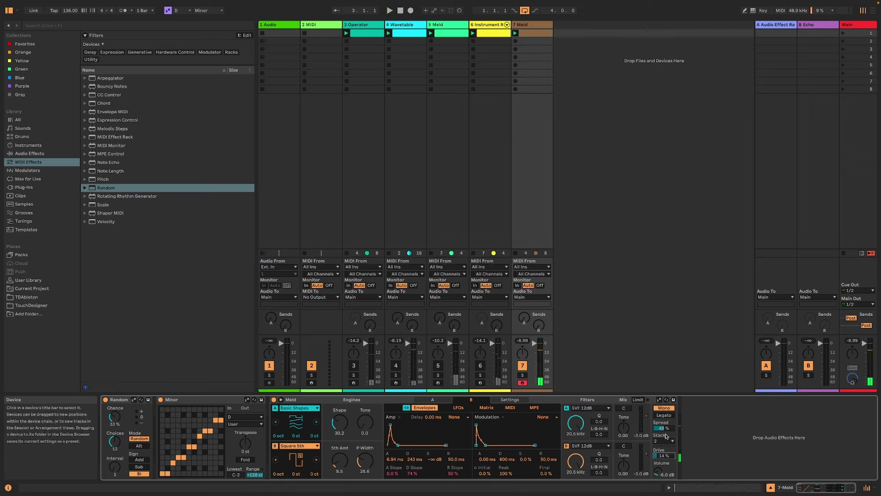
pyautogui.moveTo(662, 428); pyautogui.dragTo(662, 426)
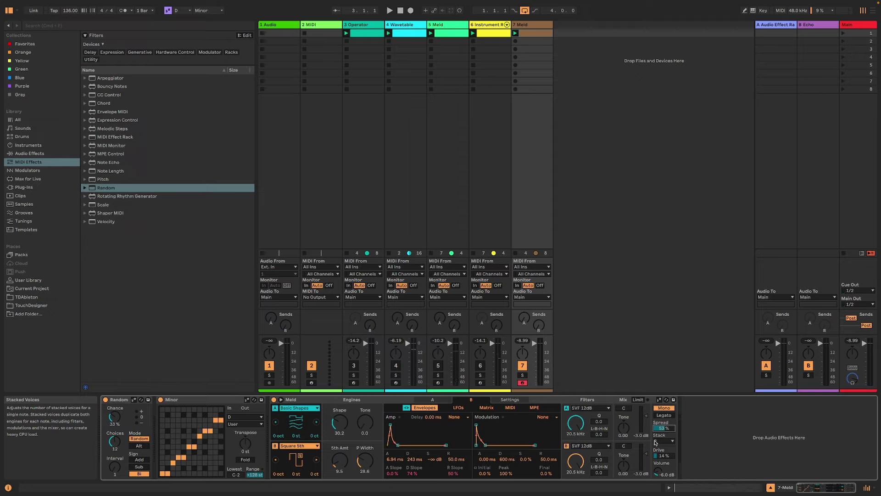
pyautogui.press('space')
pyautogui.moveTo(339, 422); pyautogui.dragTo(339, 428)
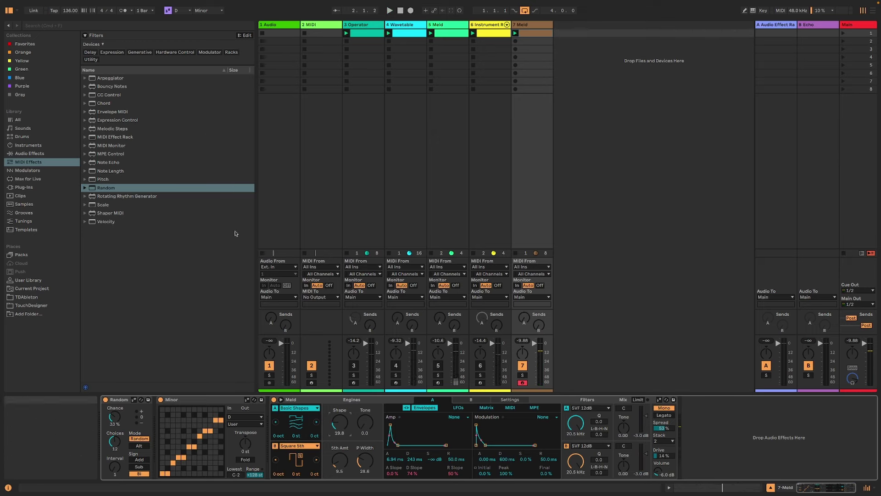
# Find the TFP - ParSec Max for Live audio effect and add it after Meld
pyautogui.click(39, 179)
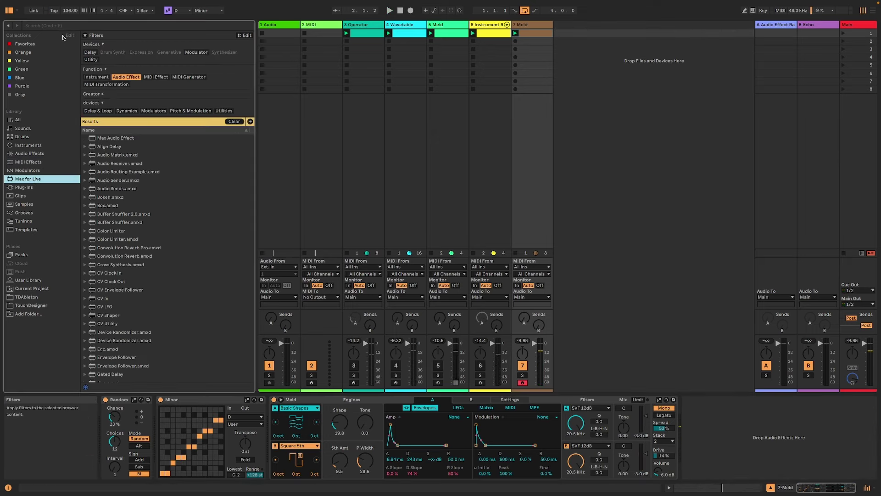
pyautogui.click(55, 26)
pyautogui.write('pars')
pyautogui.doubleClick(130, 88)
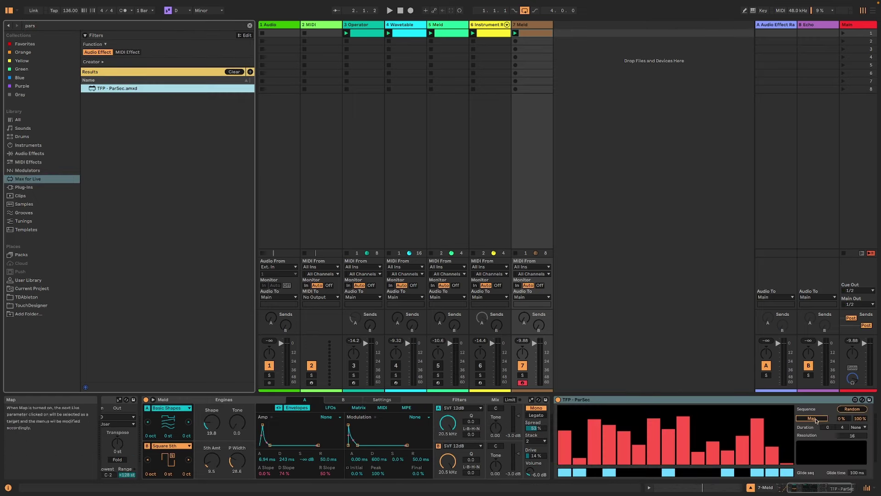
# Map ParSec to oscillator A's Shape and set its sequence resolution to 7
pyautogui.click(812, 418)
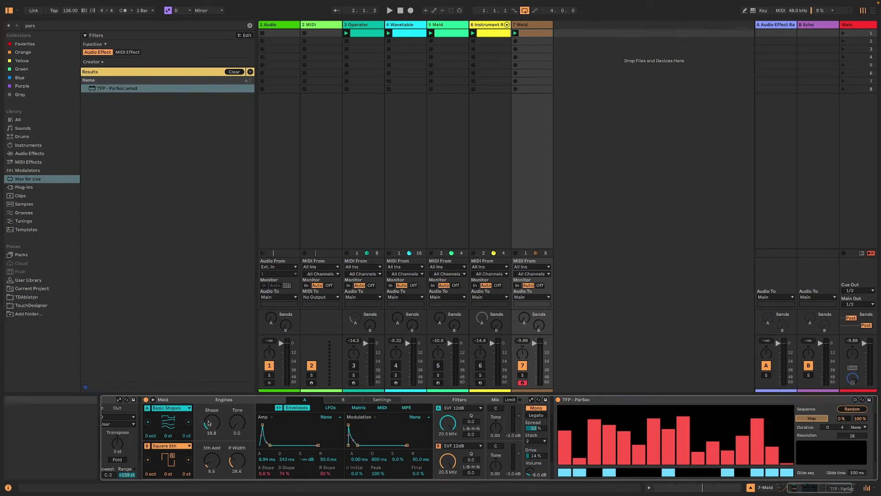
pyautogui.press('space')
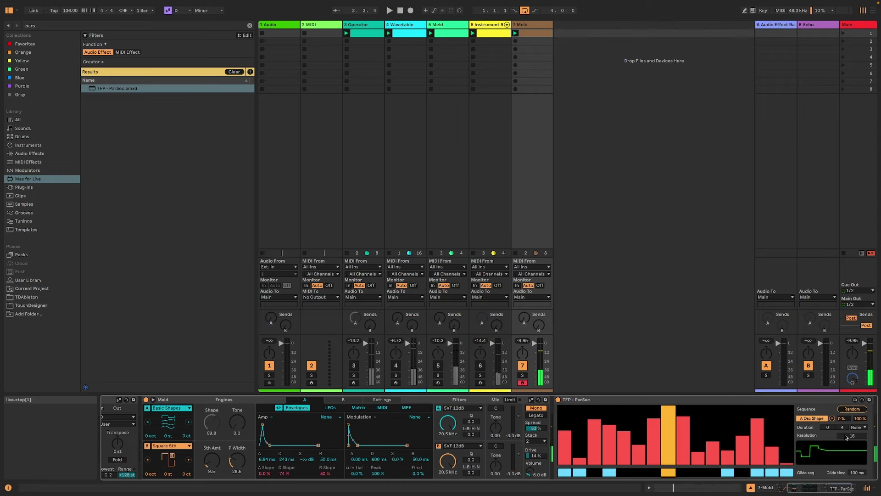
pyautogui.moveTo(847, 436); pyautogui.dragTo(847, 461)
pyautogui.press('space')
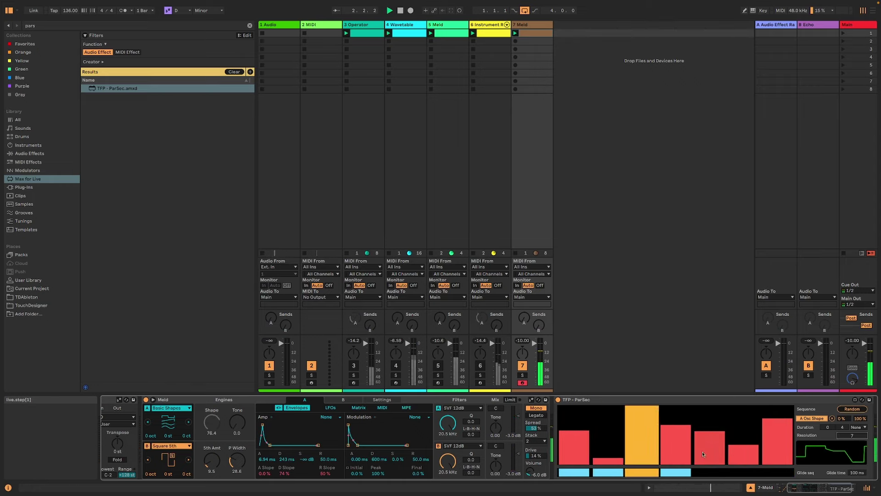
# Switch oscillator A to Noisy Shapes and lower the cutoffs of filter A to 1.72 kHz and filter B to 1.38 kHz
pyautogui.click(188, 421)
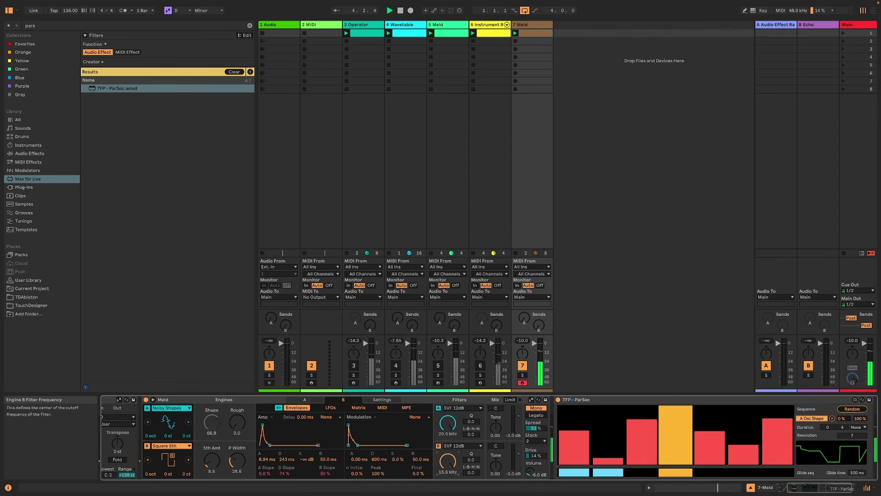
pyautogui.moveTo(448, 461)
pyautogui.mouseDown()
pyautogui.moveTo(448, 478)
pyautogui.moveTo(448, 470)
pyautogui.mouseUp()
pyautogui.moveTo(448, 422); pyautogui.dragTo(448, 452)
pyautogui.press('space')
# Duplicate ParSec, randomize the copy's sequence and map it to Meld's filter A frequency
pyautogui.click(625, 400)
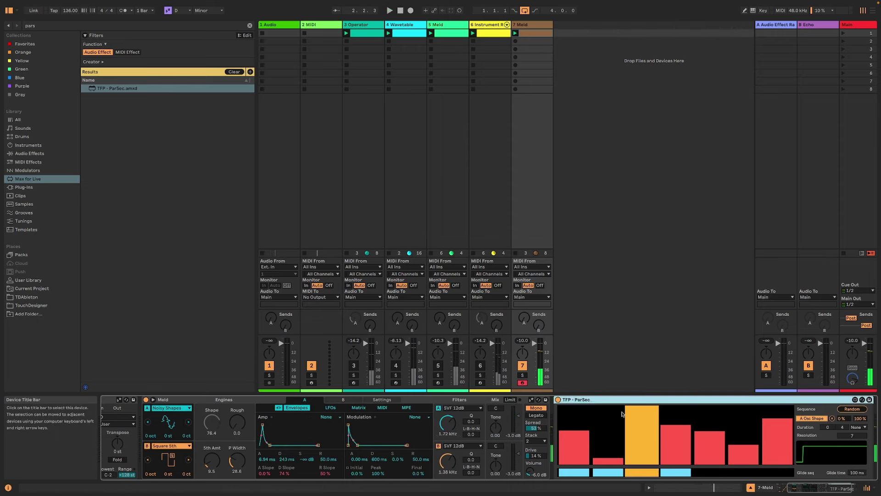
pyautogui.press('super+d')
pyautogui.click(849, 409)
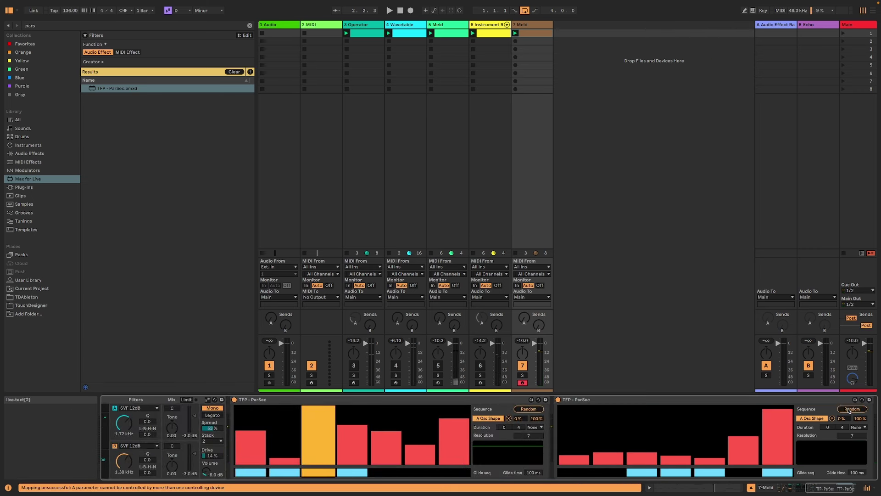
pyautogui.click(812, 421)
pyautogui.moveTo(853, 489); pyautogui.dragTo(833, 488)
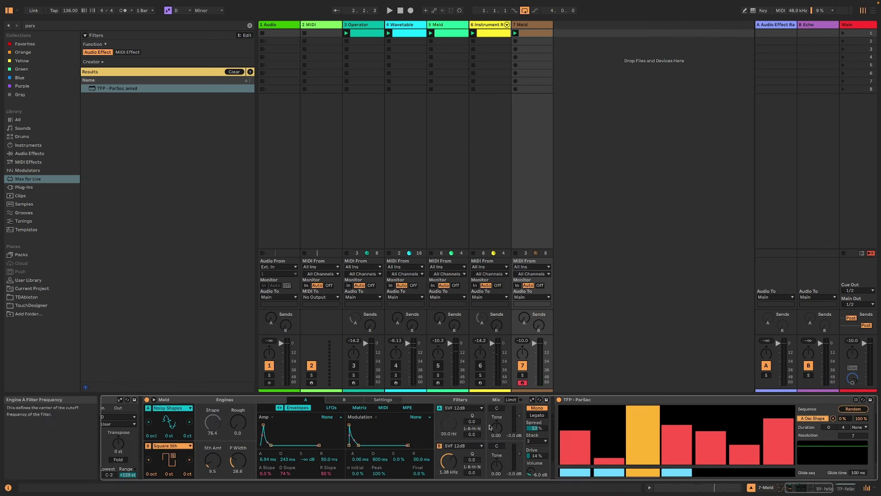
# Play back the filter A modulation and raise the minimum of its ParSec mapping to 38%
pyautogui.press('space')
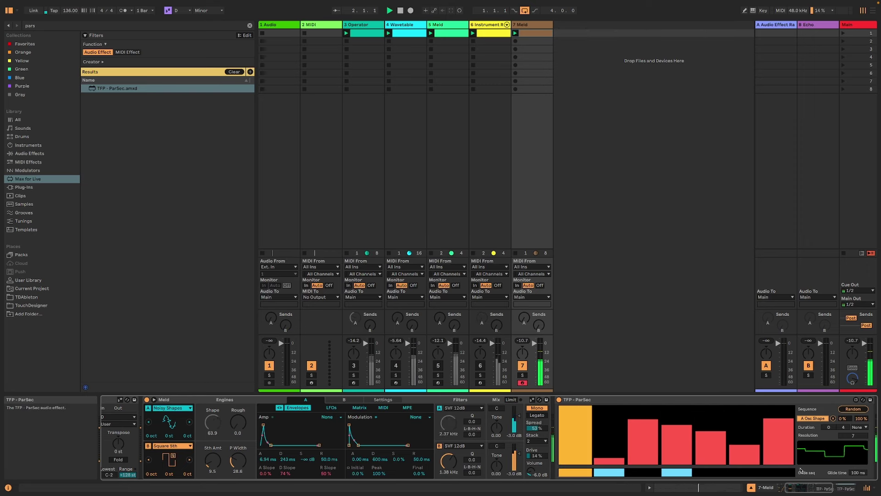
pyautogui.click(845, 488)
pyautogui.click(444, 400)
pyautogui.press('space')
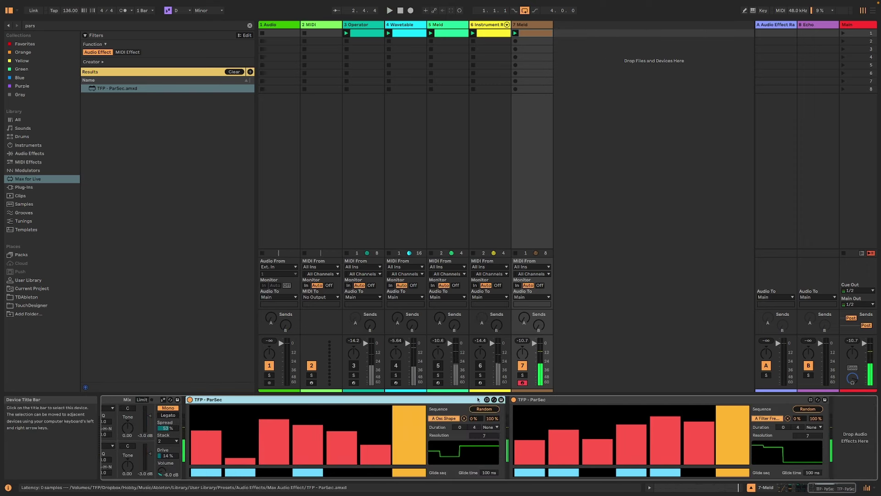
pyautogui.moveTo(799, 419); pyautogui.dragTo(799, 402)
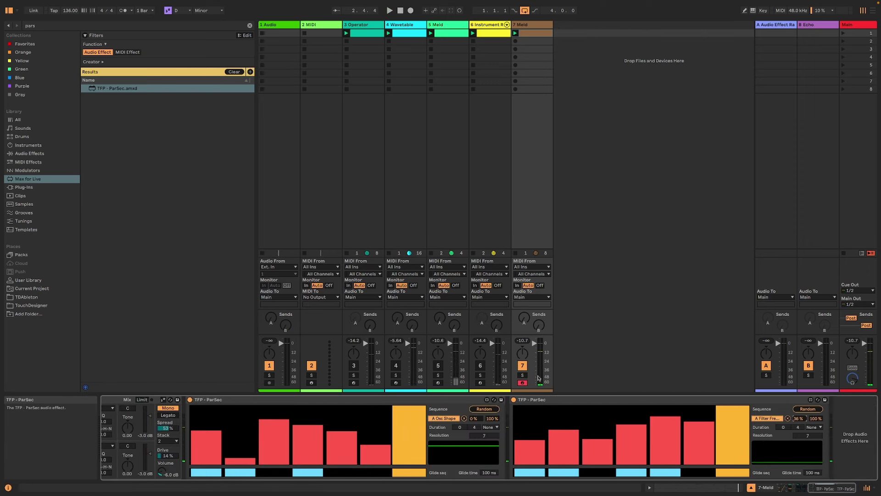
# Duplicate the ParSec mapped to oscillator A's Shape, randomize the copy and map it to Meld's filter B frequency
pyautogui.click(345, 398)
pyautogui.hotkey('ctrl', 'd')
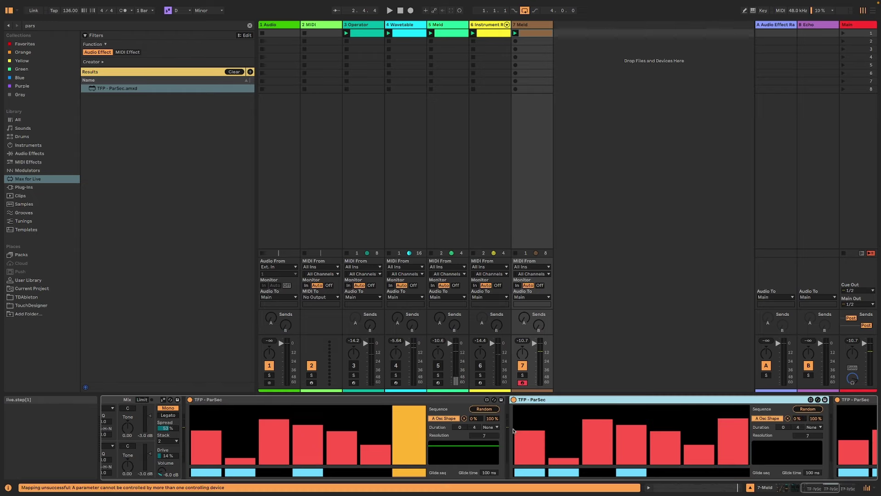
pyautogui.click(795, 409)
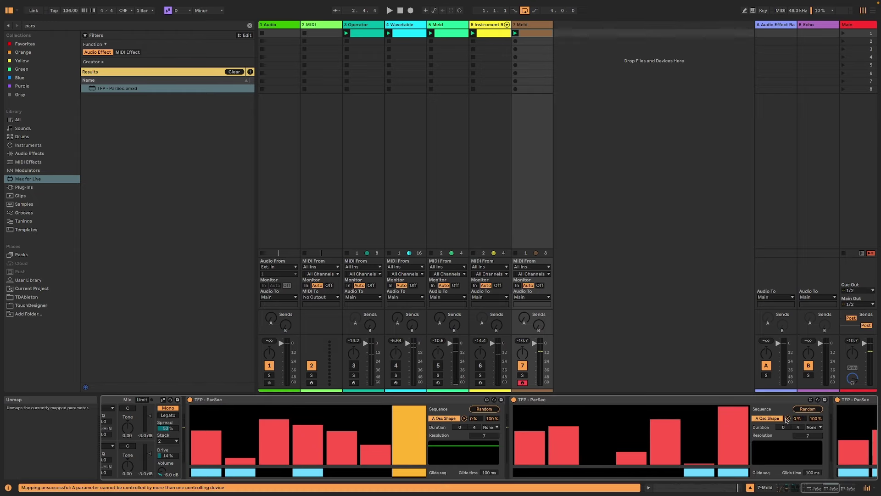
pyautogui.hscroll(-8, 689, 441)
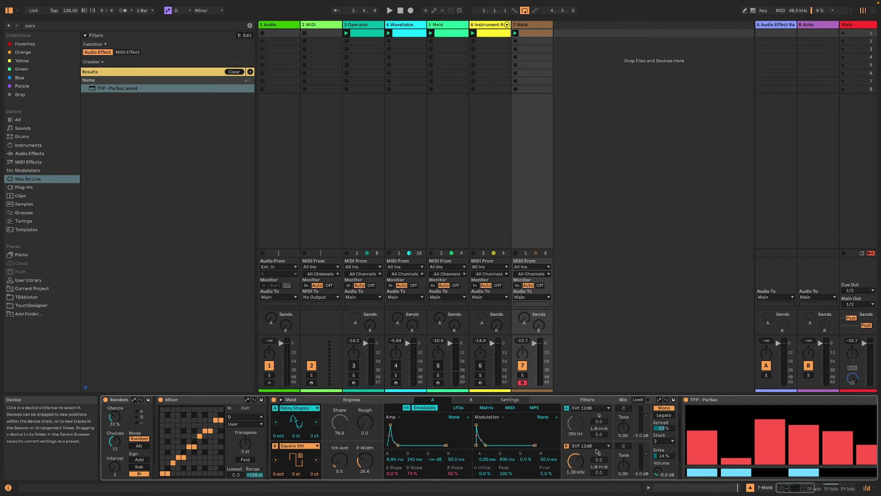
pyautogui.press('space')
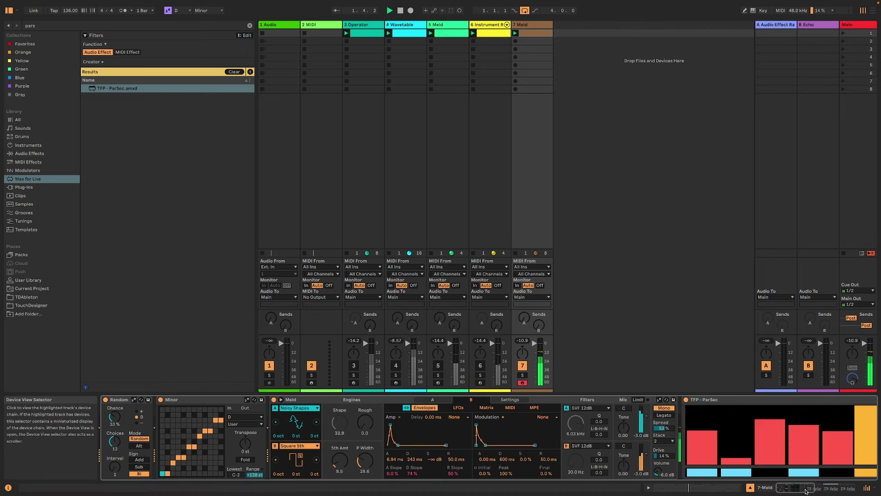
# Redraw the step heights of the filter B ParSec sequence and enable glide on all seven steps
pyautogui.moveTo(806, 491); pyautogui.dragTo(828, 489)
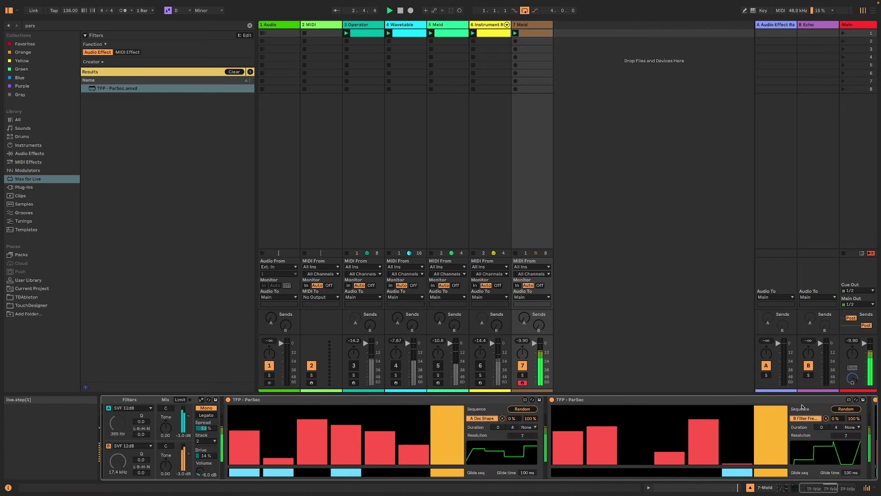
pyautogui.moveTo(578, 431)
pyautogui.mouseDown()
pyautogui.moveTo(725, 438)
pyautogui.moveTo(613, 437)
pyautogui.mouseUp()
pyautogui.moveTo(571, 472); pyautogui.dragTo(771, 473)
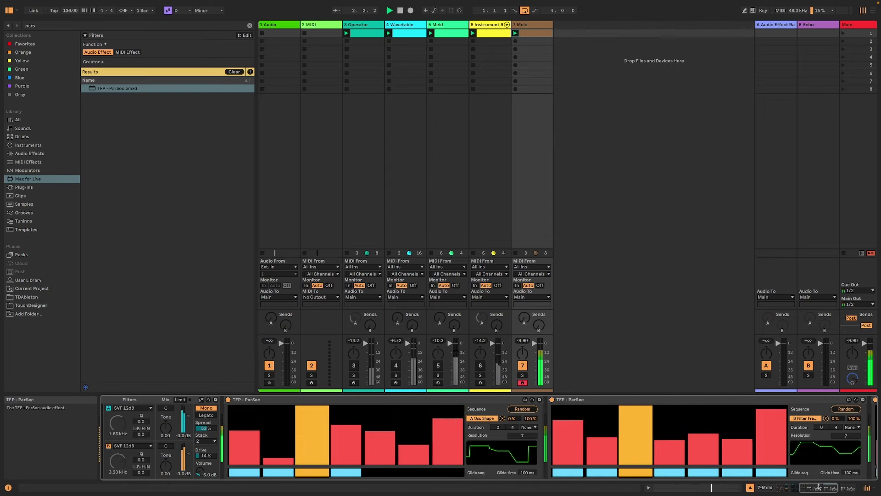
pyautogui.click(788, 487)
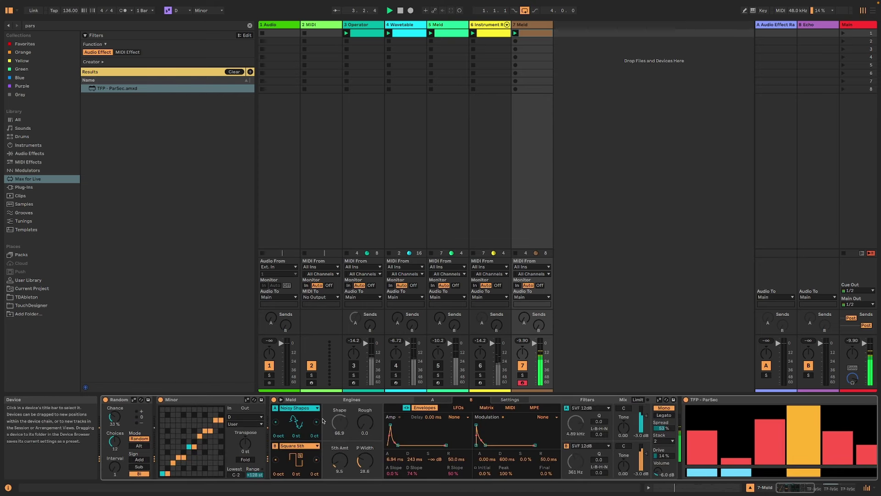
# Switch oscillator B to Swarm Sine with Motion 28.6 and Spacing 23.8, and oscillator A to Square 5th
pyautogui.click(316, 459)
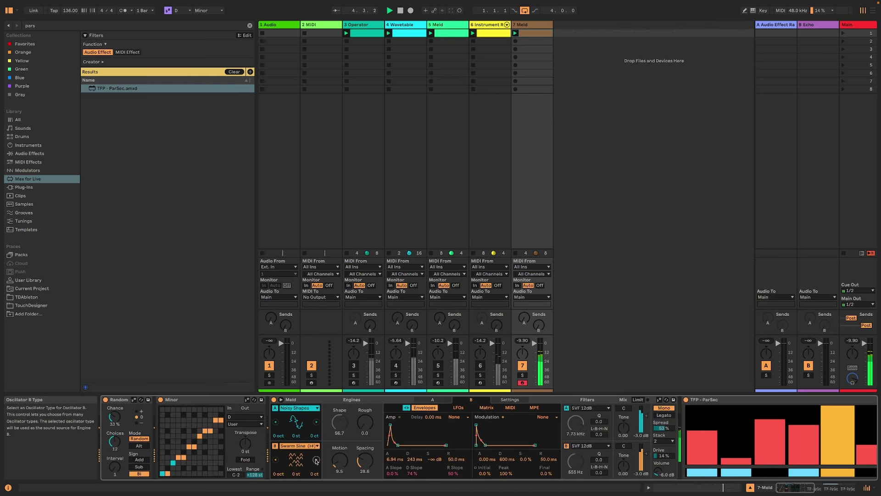
pyautogui.moveTo(339, 459); pyautogui.dragTo(365, 454)
pyautogui.click(275, 422)
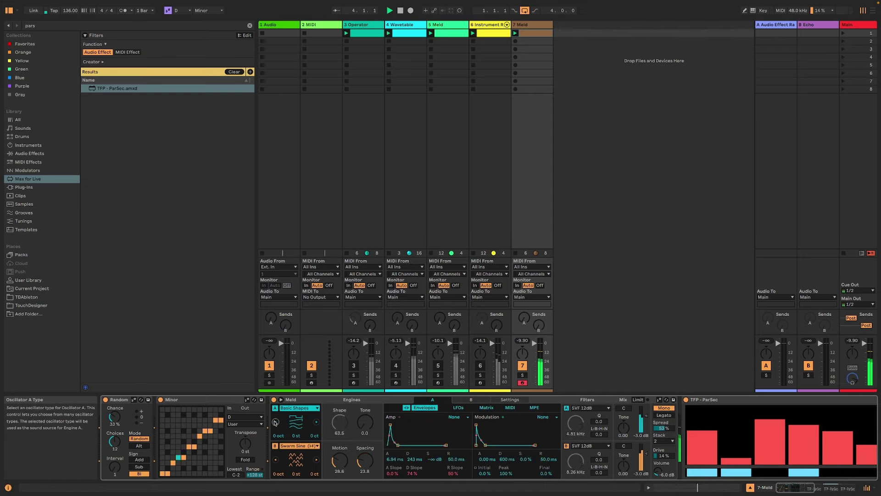
pyautogui.click(316, 422)
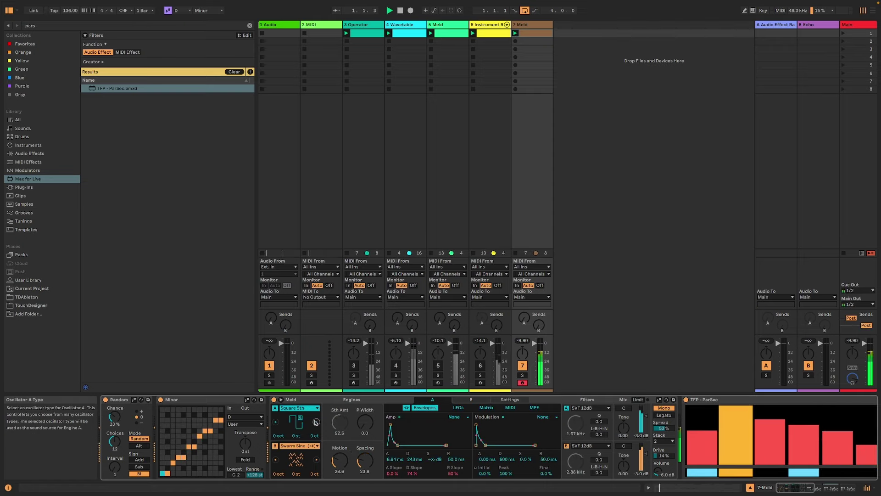
# Switch Meld's oscillator A to Swarm Triangle with Spacing 27.8, and set oscillator B's Motion to 68.3 and Spacing to 21.4
pyautogui.click(316, 422)
pyautogui.click(316, 422)
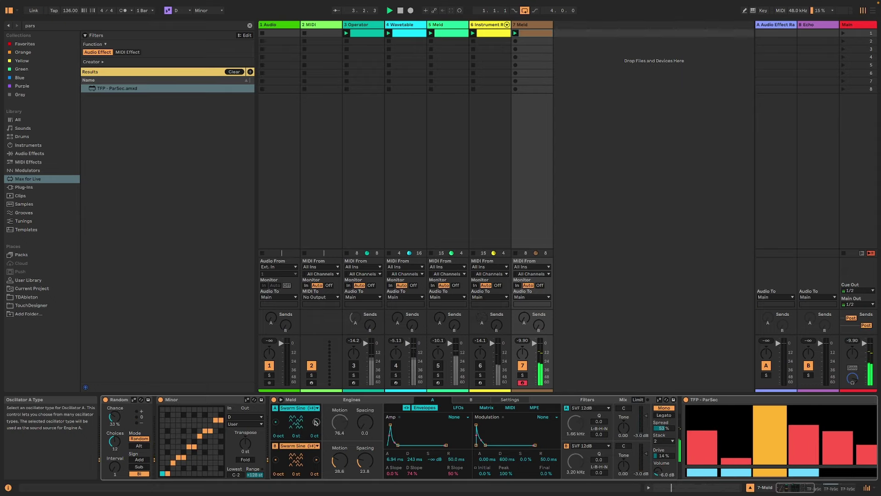
pyautogui.click(315, 422)
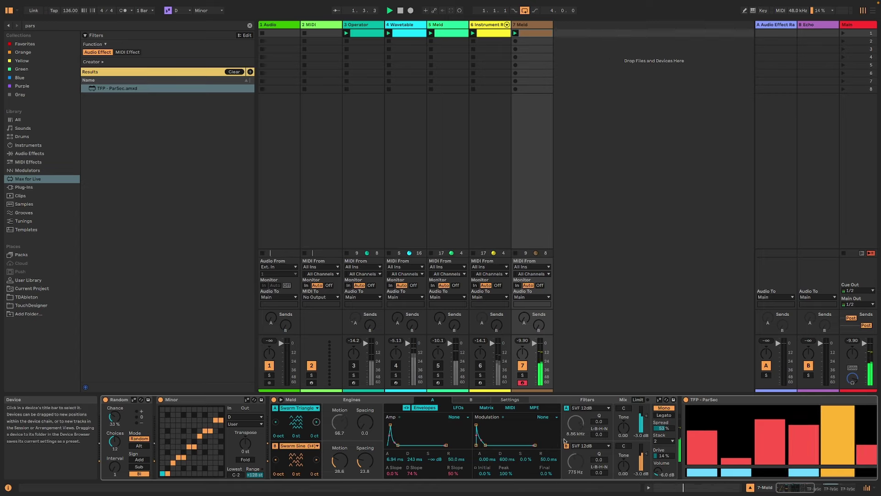
pyautogui.moveTo(340, 460); pyautogui.dragTo(340, 425)
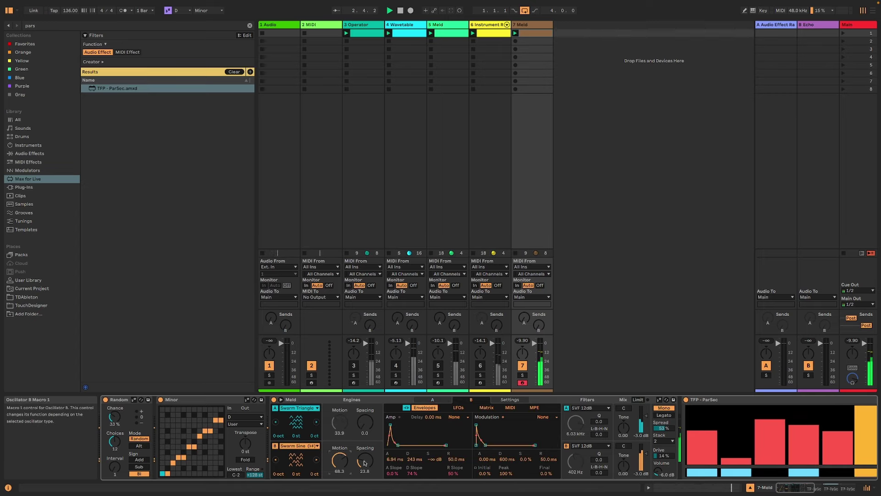
pyautogui.moveTo(366, 460); pyautogui.dragTo(366, 489)
pyautogui.moveTo(368, 427); pyautogui.dragTo(367, 405)
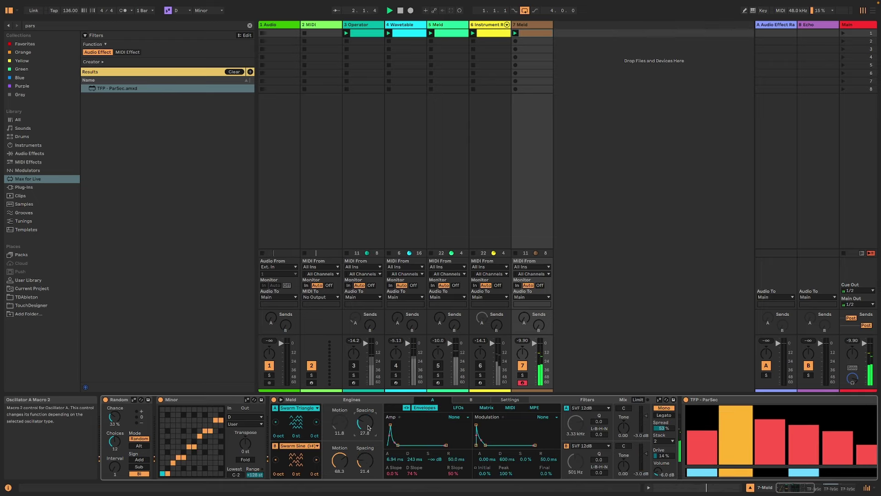
# Group Meld and its three ParSec devices into an Instrument Rack
pyautogui.click(804, 494)
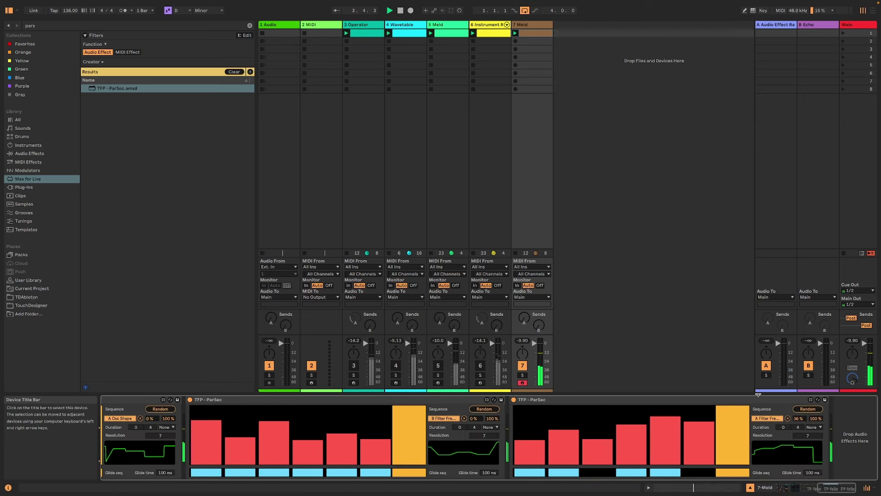
pyautogui.click(834, 488)
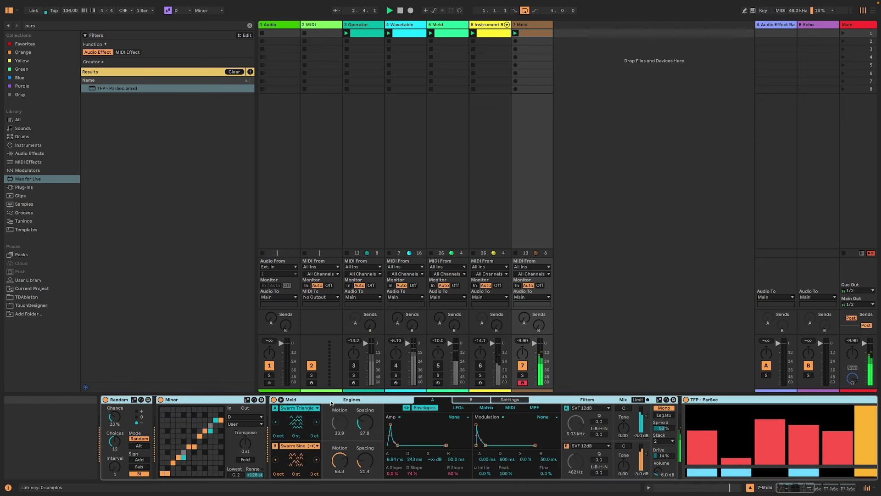
pyautogui.click(855, 484)
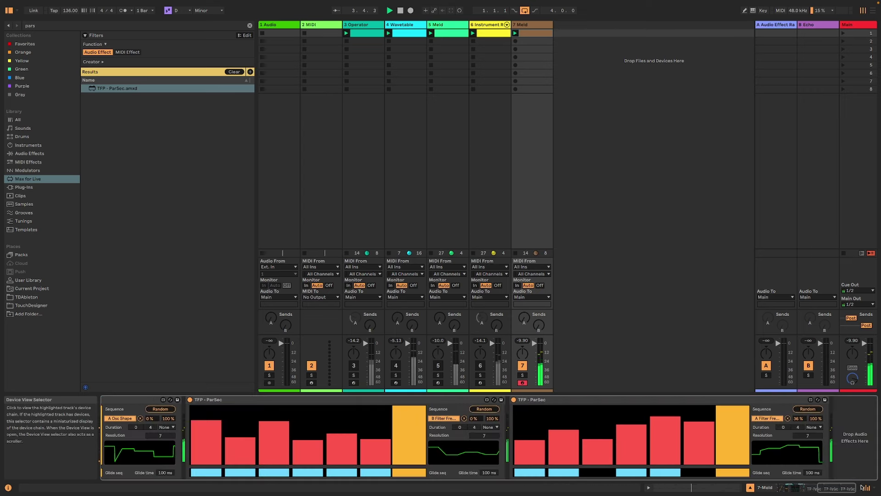
pyautogui.keyDown('shift'); pyautogui.click(775, 399); pyautogui.keyUp('shift')
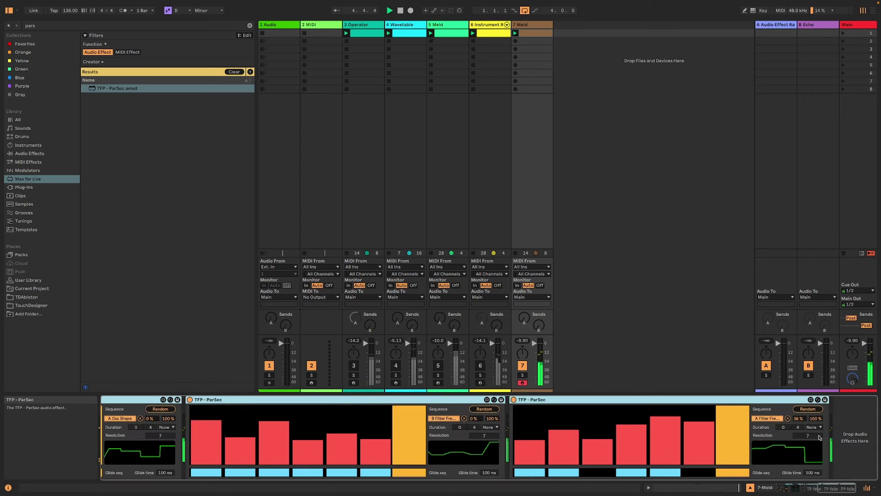
pyautogui.press('super+g')
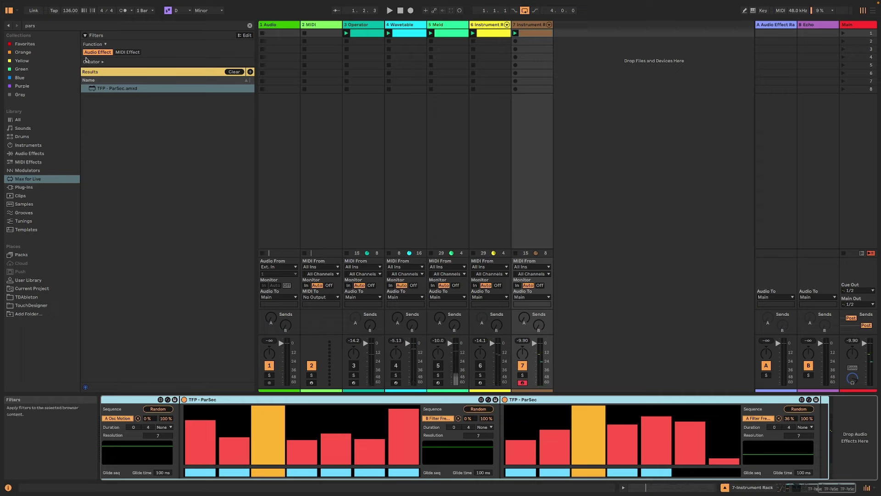
# Clear the browser search, filter the audio effects to Dynamics and add the Multiband Dynamics OTT preset to track 7
pyautogui.click(44, 153)
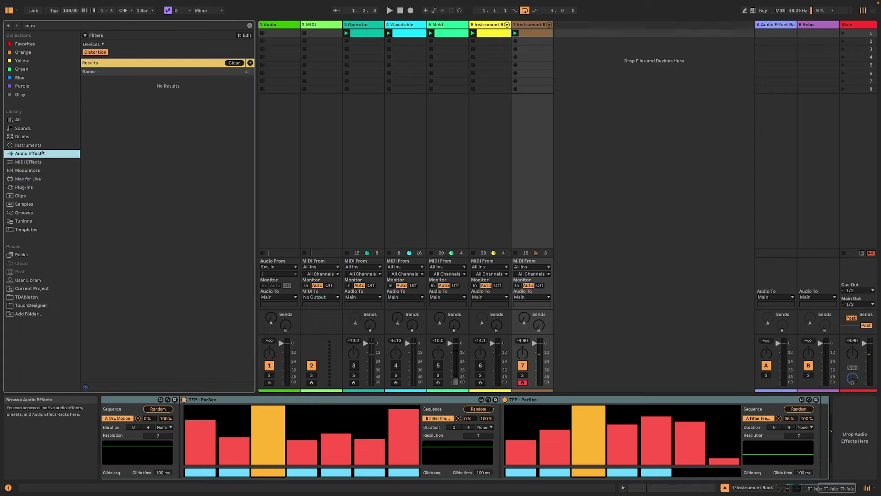
pyautogui.click(99, 55)
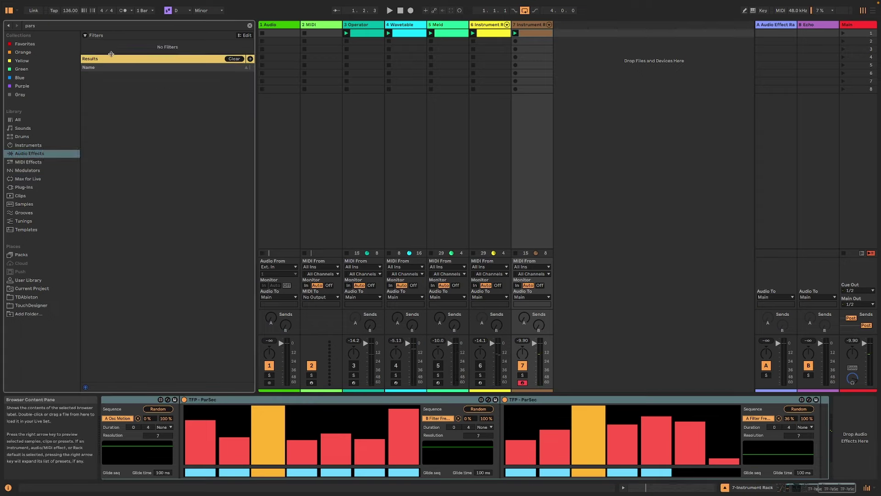
pyautogui.click(230, 60)
pyautogui.click(175, 52)
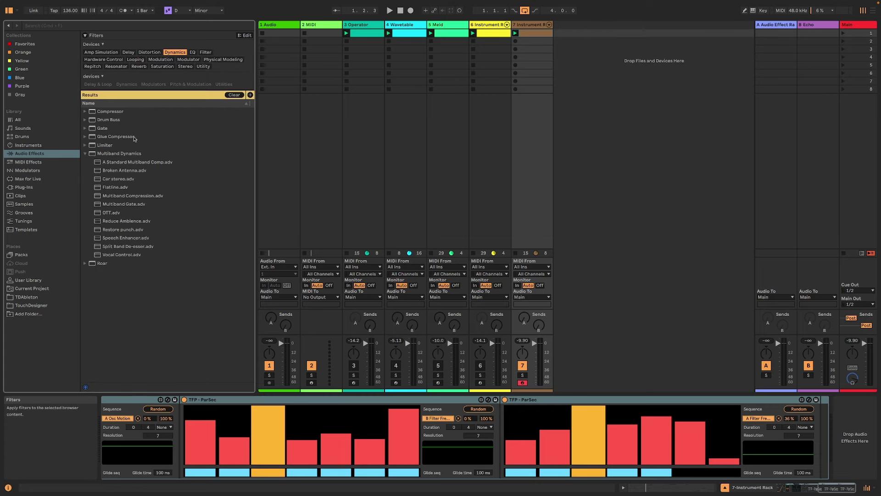
pyautogui.doubleClick(111, 213)
# Move OTT inside the Instrument Rack after the last ParSec and set its Amount to 52% during playback
pyautogui.moveTo(643, 400); pyautogui.dragTo(595, 413)
pyautogui.moveTo(678, 441); pyautogui.dragTo(720, 446)
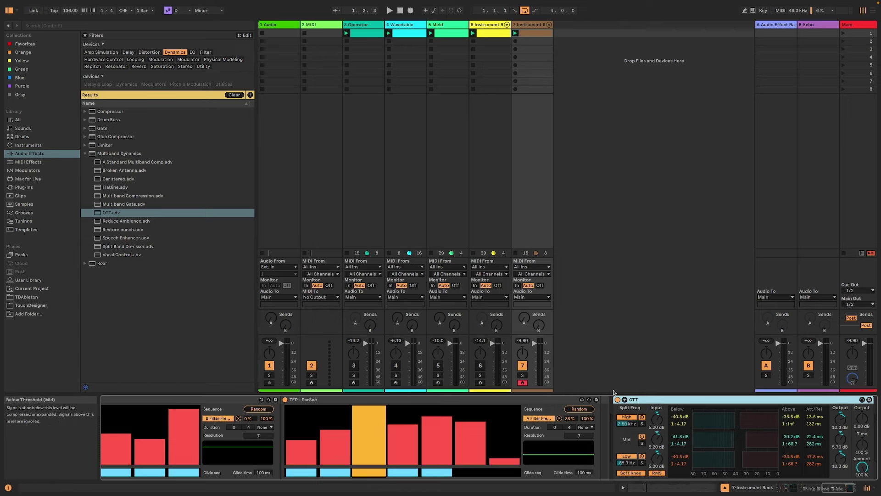
pyautogui.moveTo(661, 401); pyautogui.dragTo(602, 405)
pyautogui.press('space')
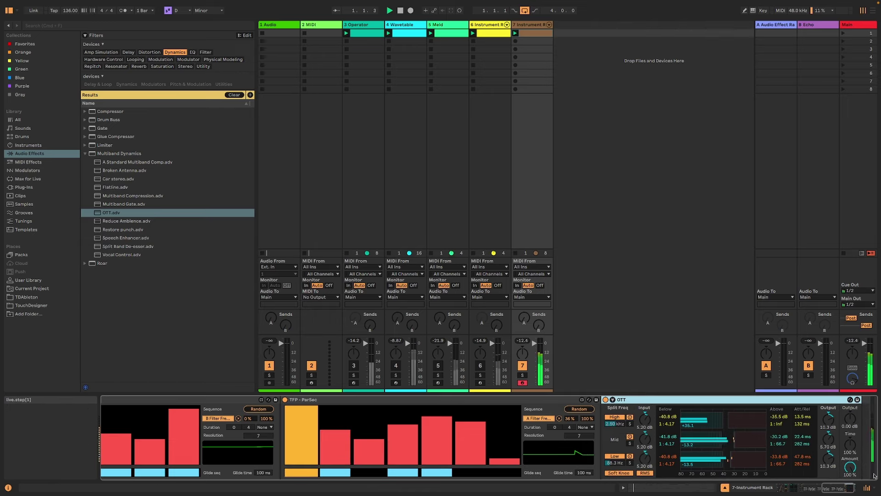
pyautogui.moveTo(850, 467); pyautogui.dragTo(850, 490)
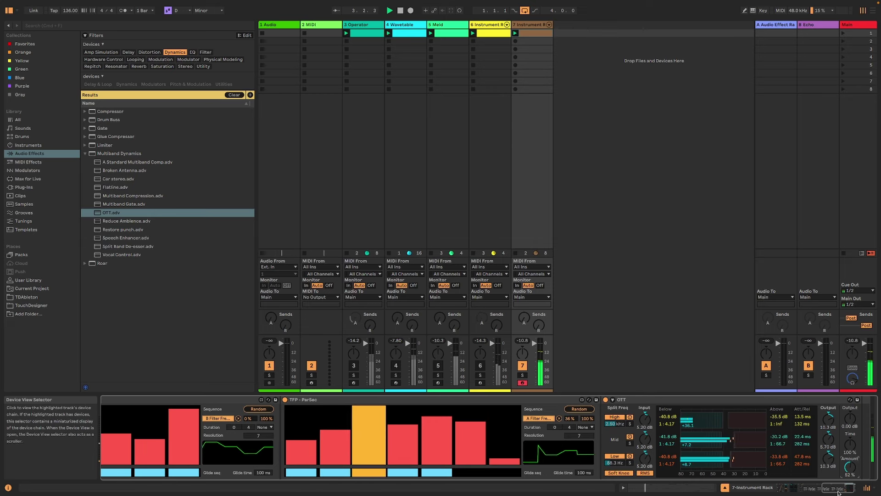
pyautogui.moveTo(838, 493); pyautogui.dragTo(843, 491)
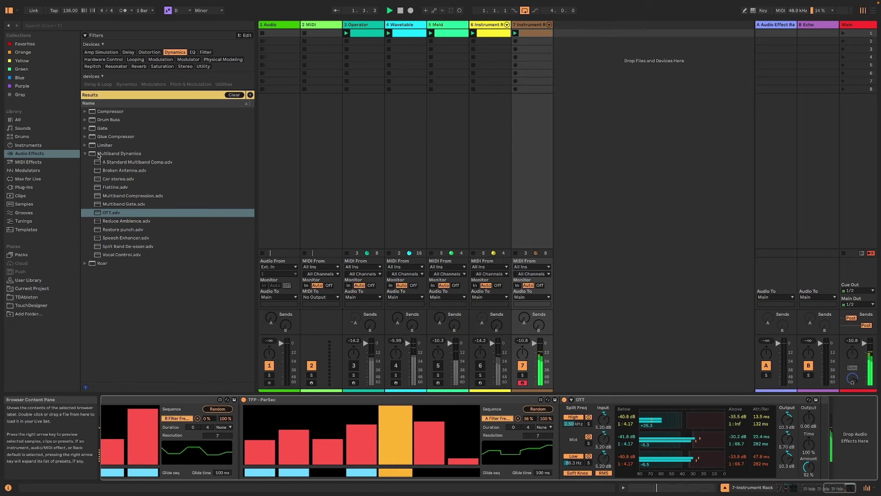
# Add an Auto Filter after OTT and set it to high-pass with a cutoff of 235 Hz
pyautogui.click(180, 54)
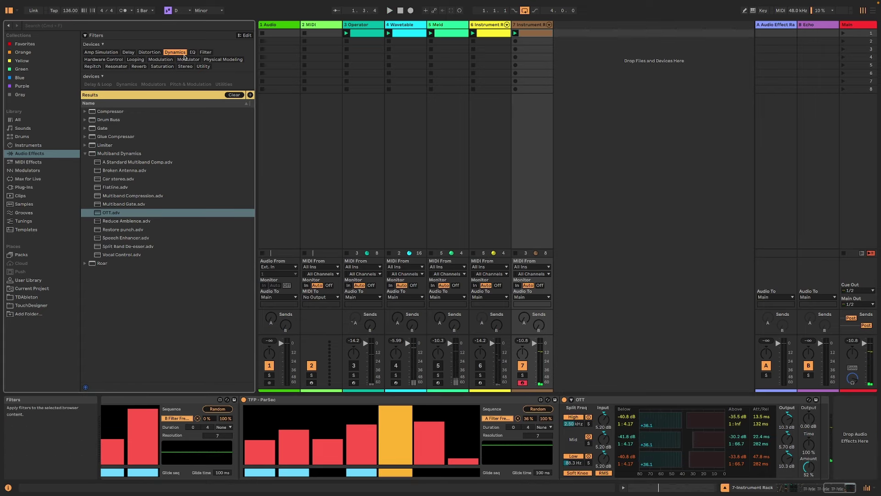
pyautogui.click(183, 56)
pyautogui.click(205, 52)
pyautogui.click(109, 115)
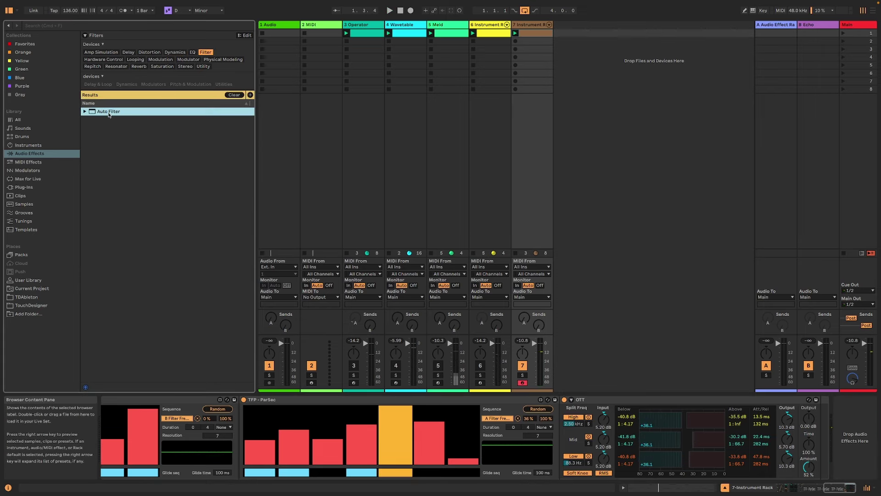
pyautogui.moveTo(820, 415); pyautogui.dragTo(821, 416)
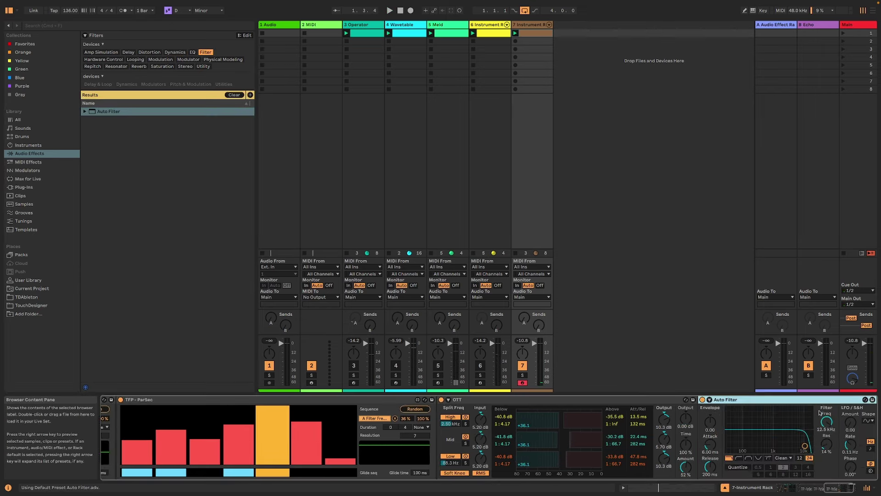
pyautogui.click(741, 457)
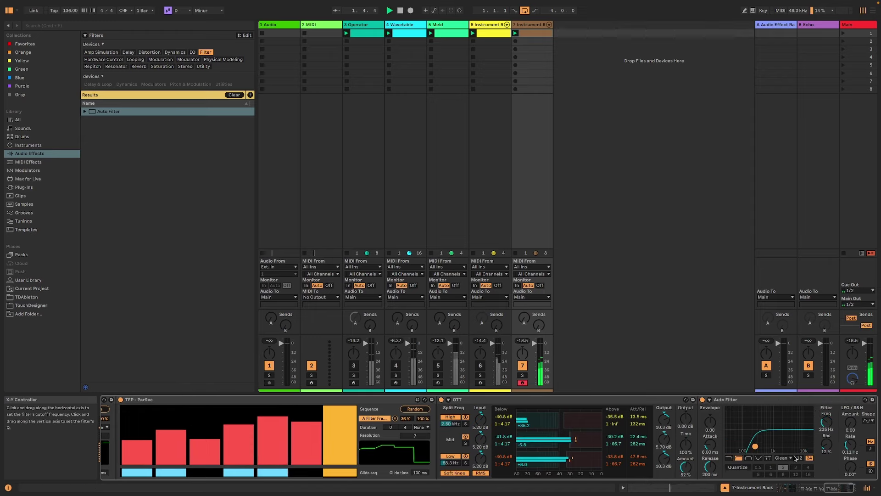
# Add a Hybrid Reverb to the track and move it inside the rack directly after the Auto Filter
pyautogui.click(844, 488)
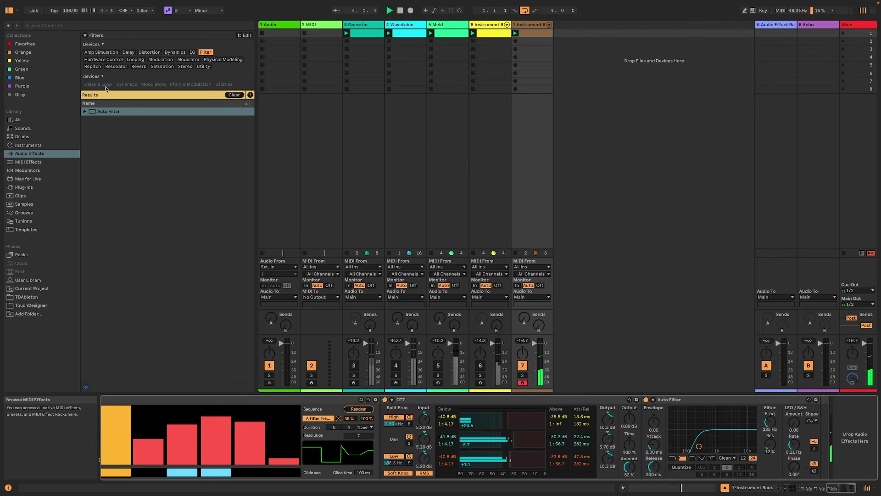
pyautogui.click(206, 53)
pyautogui.click(138, 67)
pyautogui.click(101, 120)
pyautogui.moveTo(103, 111); pyautogui.dragTo(822, 420)
pyautogui.press('Return')
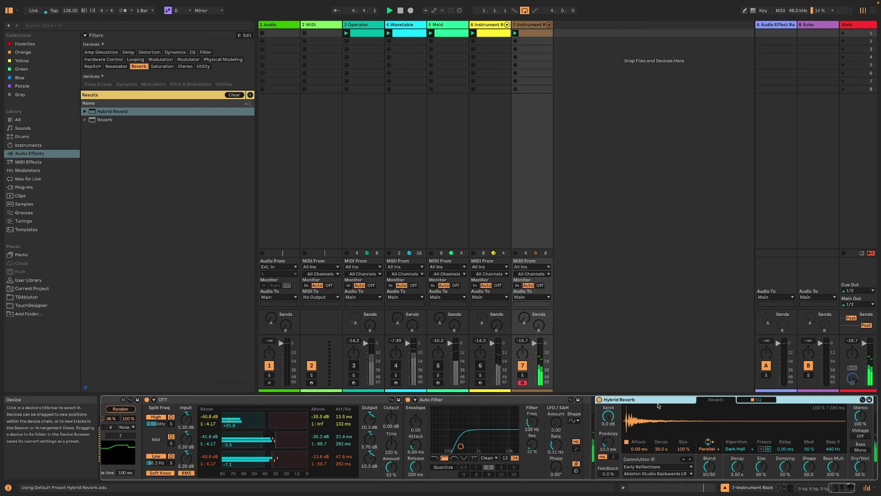
pyautogui.moveTo(658, 402); pyautogui.dragTo(582, 403)
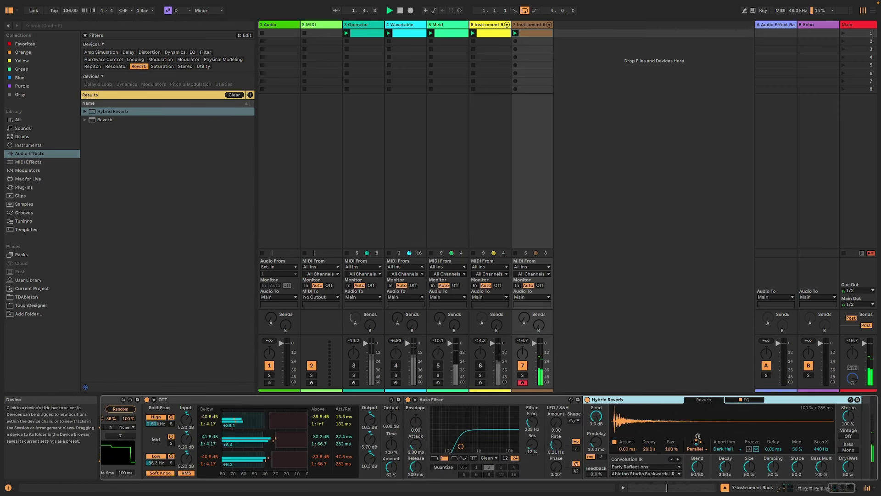
# Try the Hybrid Reverb's Tides algorithm with Blend at 0/100, switch it to Shimmer and set Dry/Wet to 18%
pyautogui.click(724, 448)
pyautogui.click(723, 472)
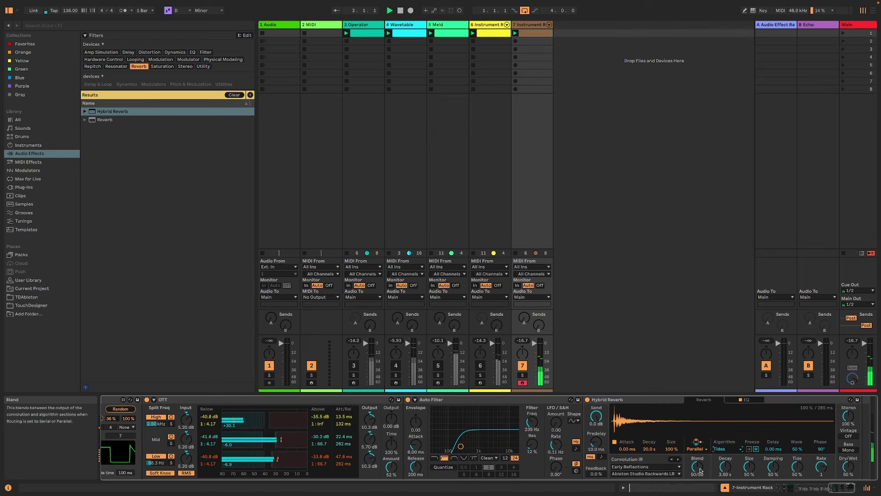
pyautogui.moveTo(699, 470); pyautogui.dragTo(699, 482)
pyautogui.click(723, 449)
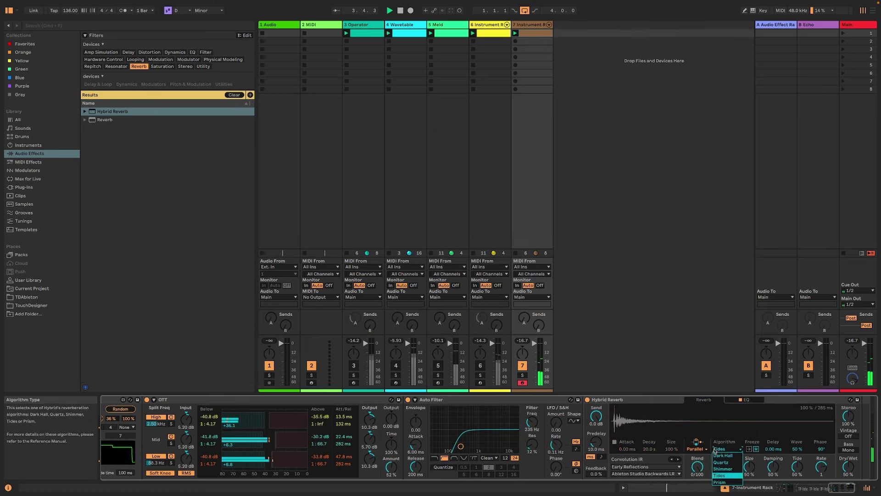
pyautogui.click(728, 469)
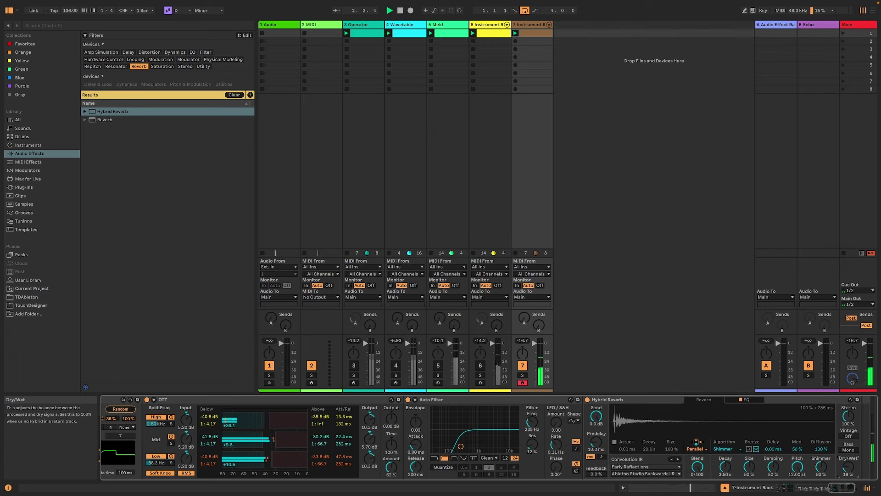
# Set the Hybrid Reverb's Blend to 98/2, choose a Springs impulse response with Attack 0.00 ms and Size 267%, and set Dry/Wet to 23%
pyautogui.moveTo(697, 467); pyautogui.dragTo(697, 436)
pyautogui.click(655, 467)
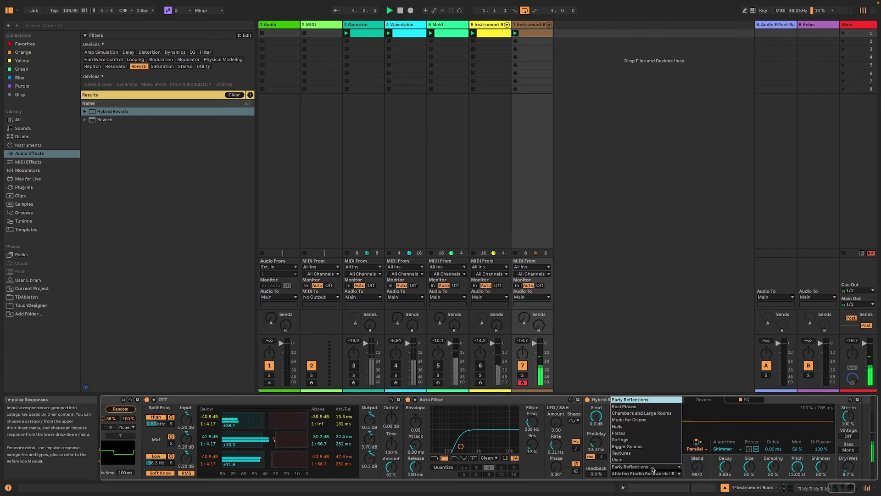
pyautogui.click(637, 439)
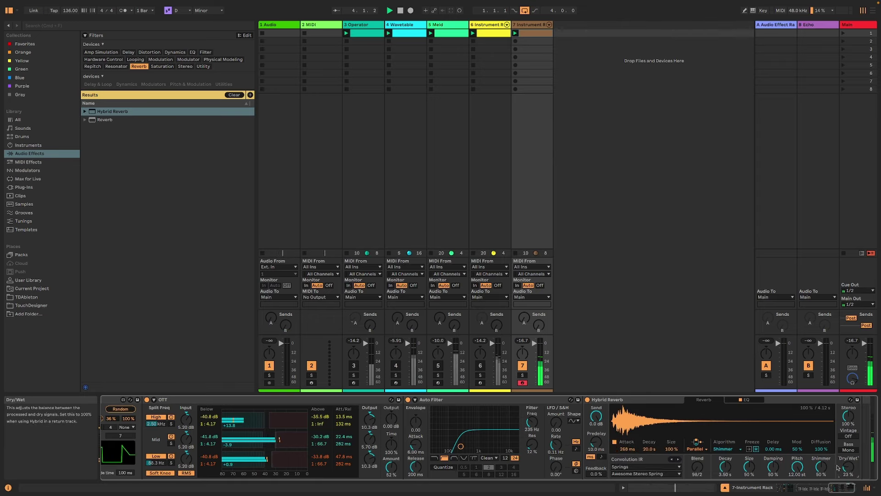
pyautogui.moveTo(627, 449); pyautogui.dragTo(672, 436)
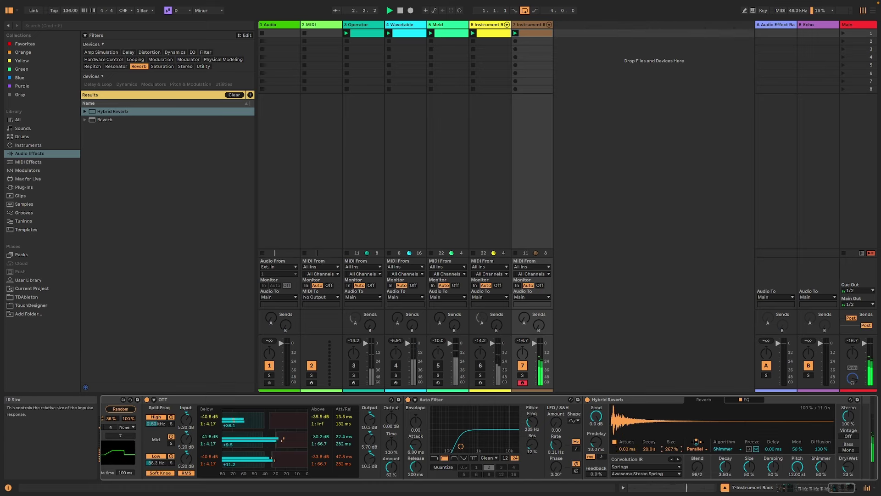
# Insert the TFP - Expression Control-1 modulator preset between the Minor scale device and the Instrument Rack
pyautogui.moveTo(842, 488); pyautogui.dragTo(676, 488)
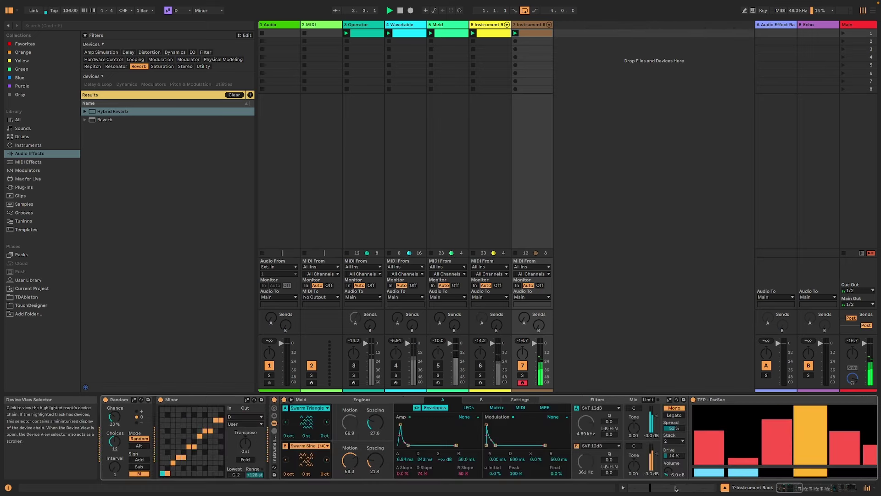
pyautogui.click(29, 162)
pyautogui.click(28, 170)
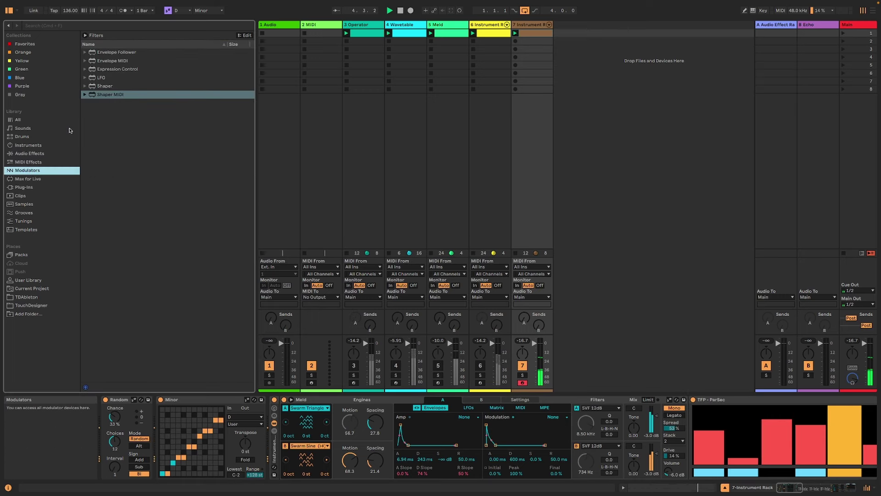
pyautogui.click(85, 69)
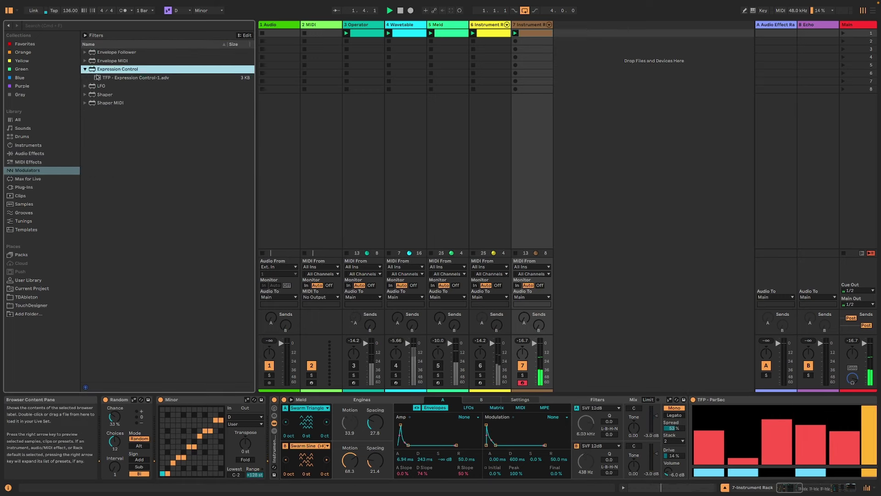
pyautogui.click(101, 76)
pyautogui.press('Return')
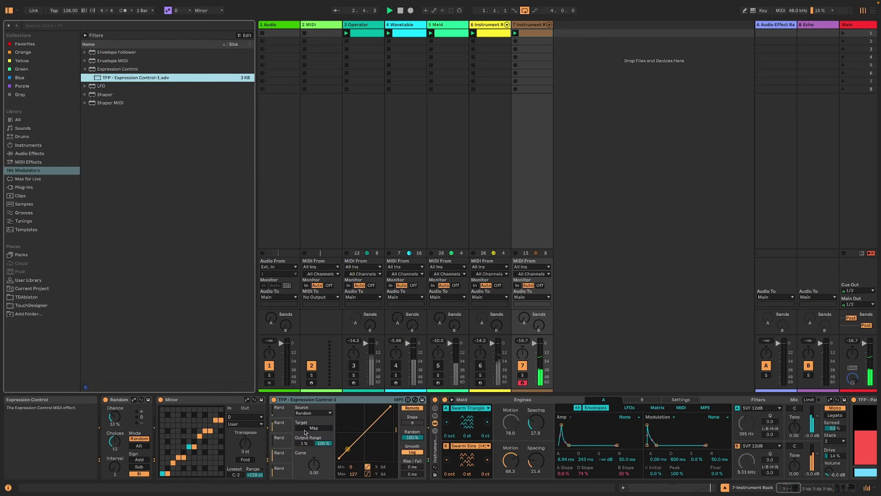
# Set the Hybrid Reverb's impulse response Size to 44%
pyautogui.moveTo(782, 487); pyautogui.dragTo(844, 487)
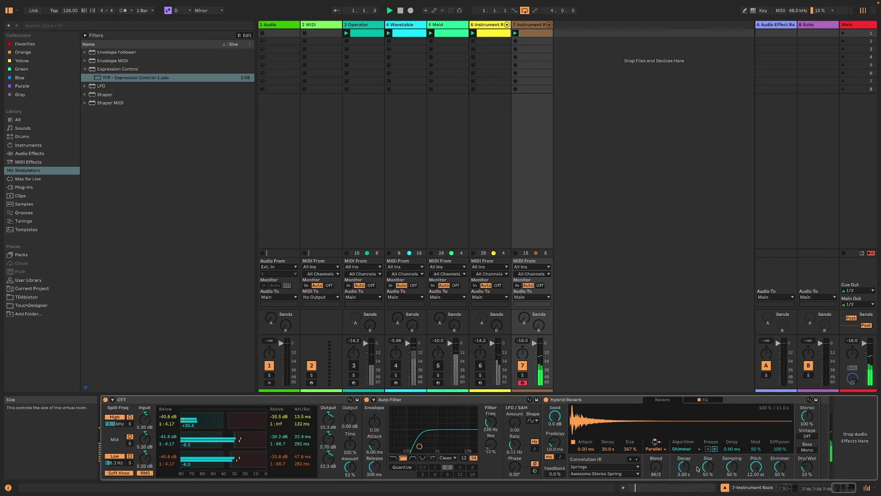
pyautogui.rightClick(634, 450)
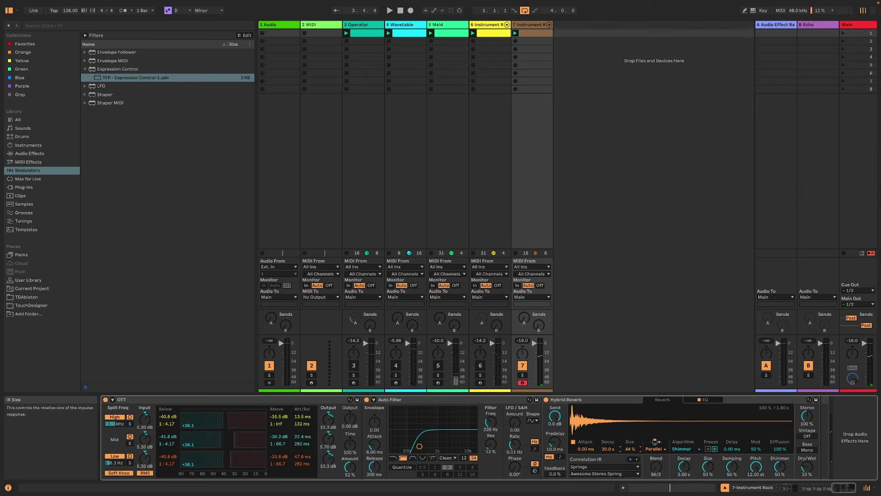
# Set the Hybrid Reverb's impulse response Size to 49% and map an Expression Control Random source to its Algorithm
pyautogui.press('space')
pyautogui.moveTo(632, 452); pyautogui.dragTo(656, 477)
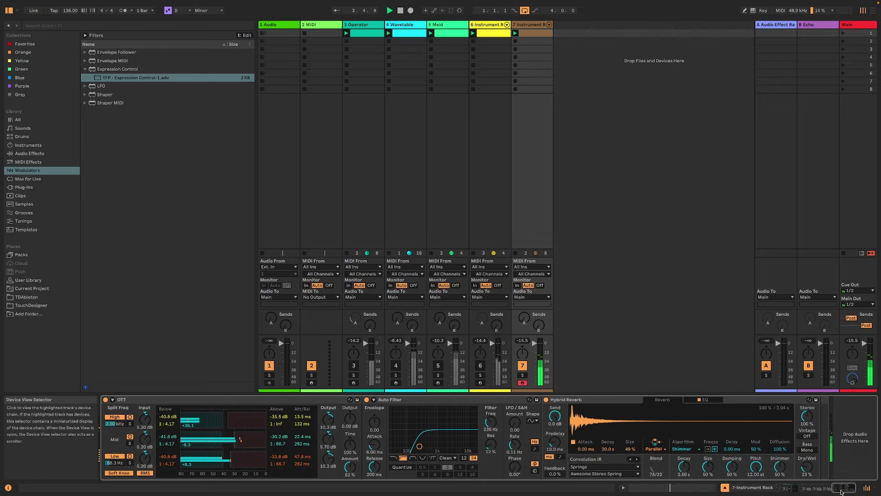
pyautogui.click(682, 488)
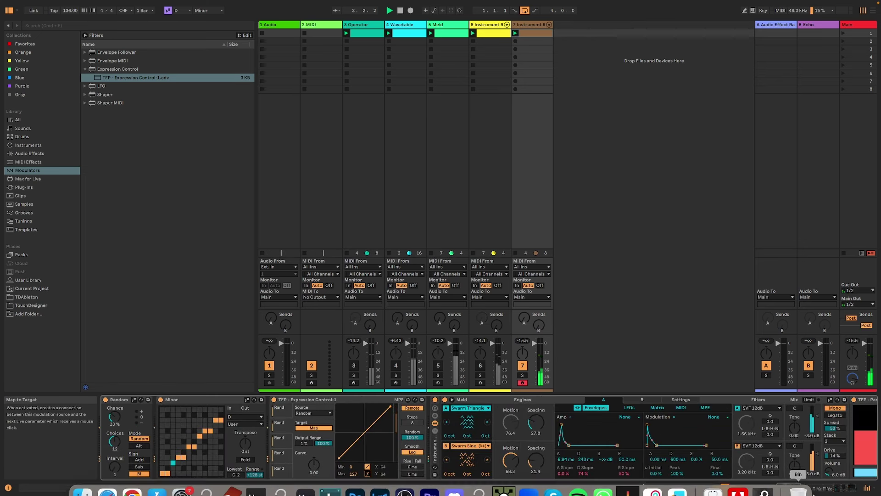
pyautogui.click(789, 488)
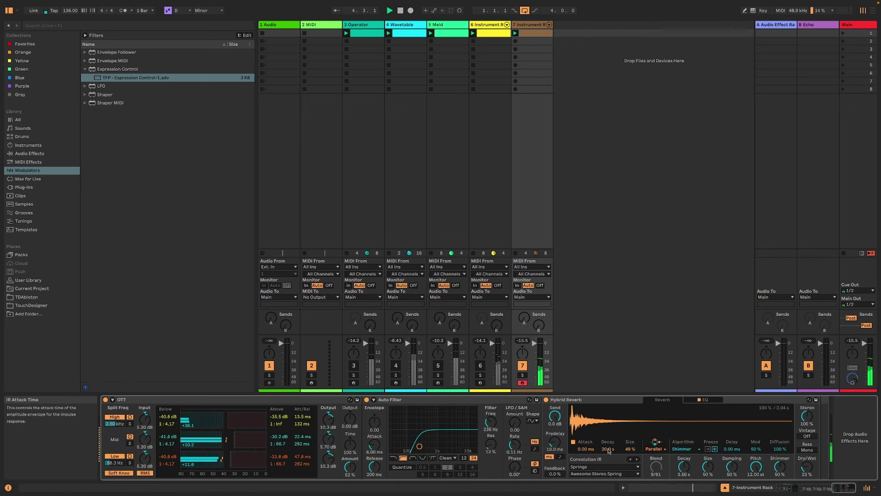
pyautogui.click(684, 449)
pyautogui.click(684, 455)
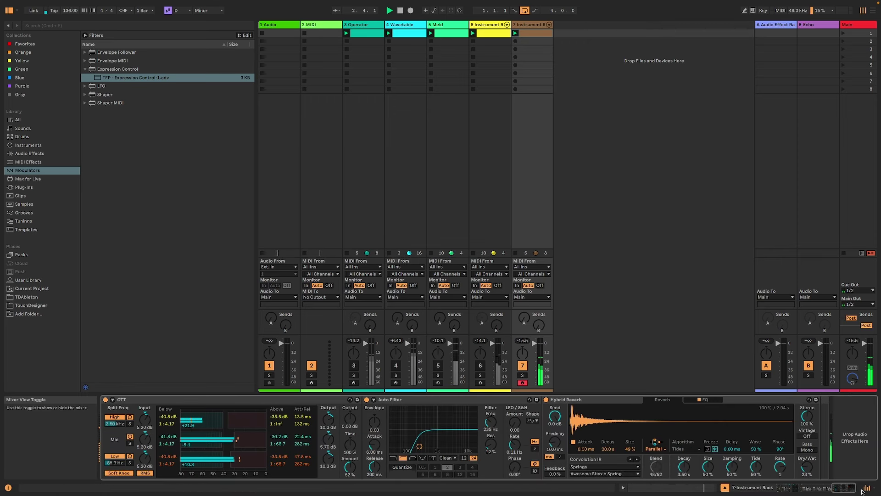
# Map the next Expression Control Random source to the Hybrid Reverb's algorithm Size
pyautogui.moveTo(844, 488); pyautogui.dragTo(559, 487)
pyautogui.click(279, 439)
pyautogui.click(304, 428)
pyautogui.moveTo(789, 487)
pyautogui.mouseDown()
pyautogui.moveTo(845, 487)
pyautogui.moveTo(787, 491)
pyautogui.mouseUp()
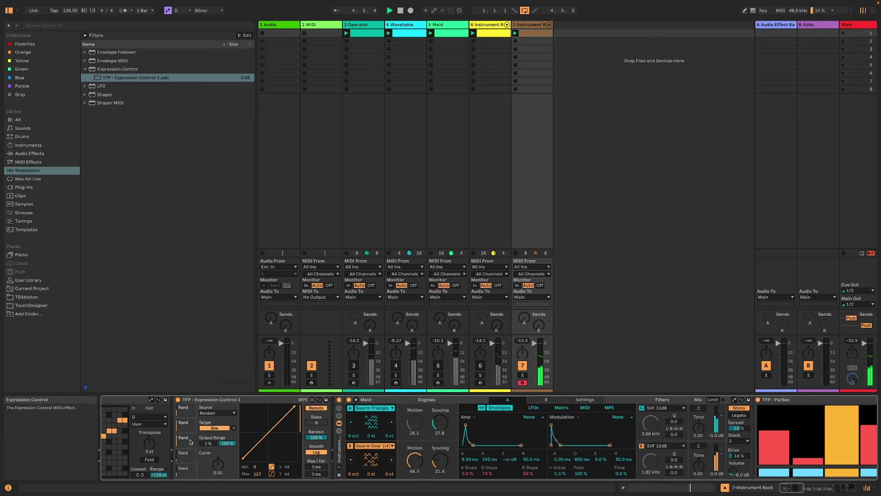
# Map the last Expression Control Random source to the reverb's Dry/Wet, with Max 81, Rise 94 ms and Fall 63 ms
pyautogui.click(184, 468)
pyautogui.click(216, 428)
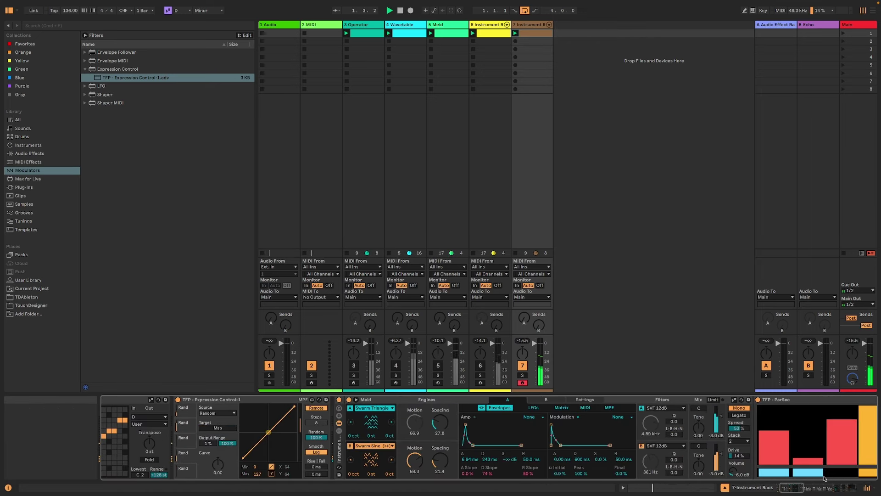
pyautogui.moveTo(797, 488)
pyautogui.mouseDown()
pyautogui.moveTo(849, 488)
pyautogui.moveTo(786, 488)
pyautogui.mouseUp()
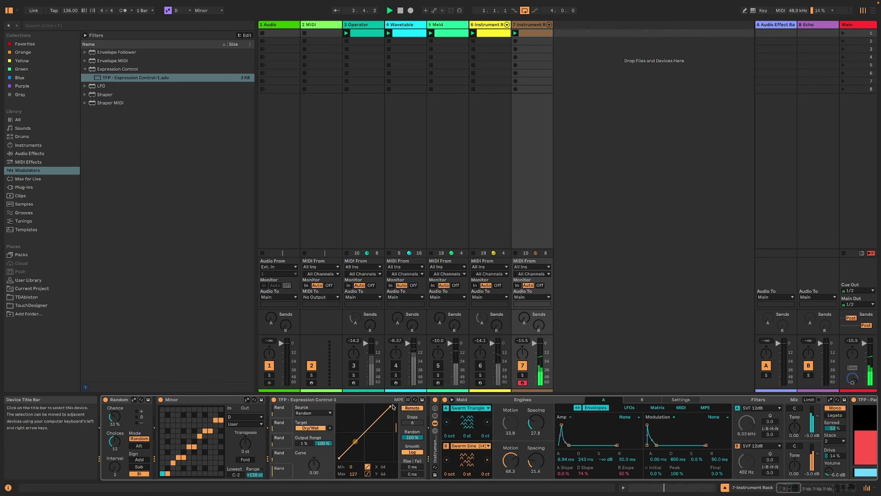
pyautogui.moveTo(393, 406); pyautogui.dragTo(392, 425)
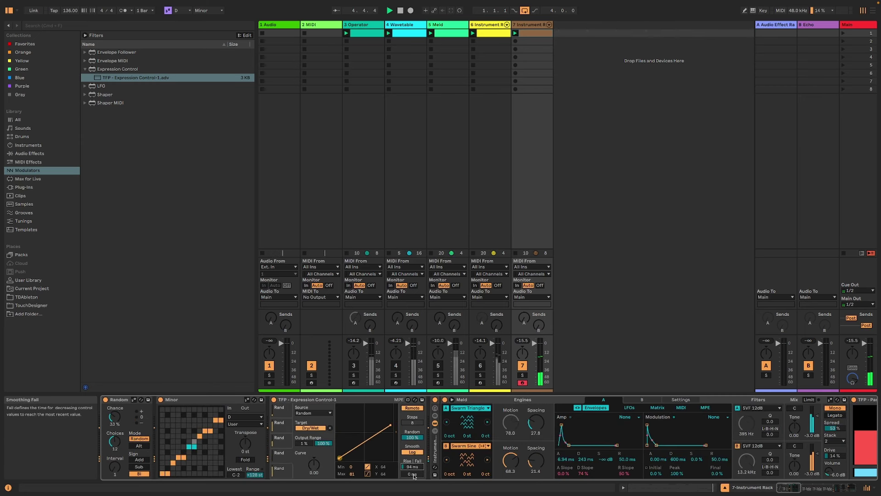
pyautogui.moveTo(414, 476); pyautogui.dragTo(413, 476)
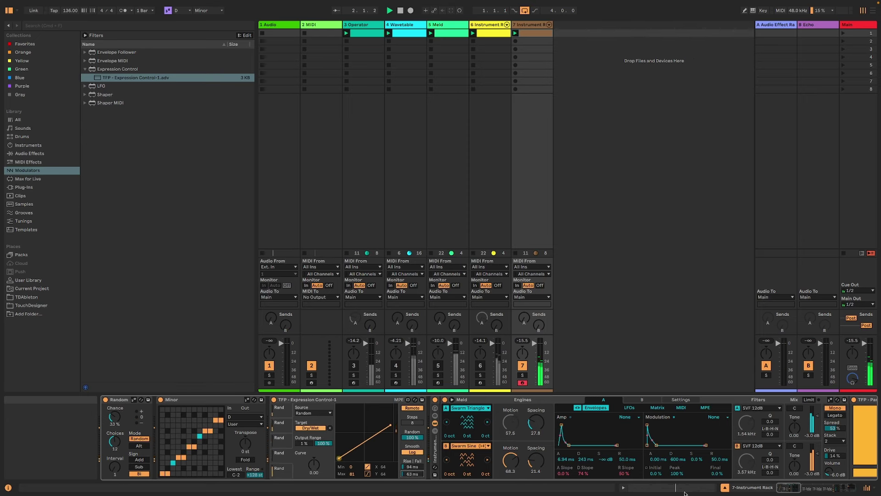
# Move the Auto Filter after the Hybrid Reverb in the device chain and audition the new order
pyautogui.moveTo(786, 488); pyautogui.dragTo(831, 489)
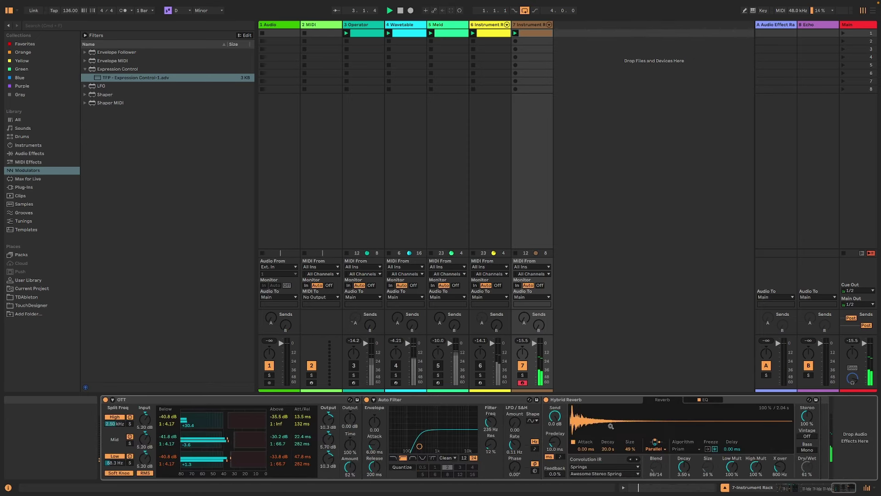
pyautogui.click(416, 400)
pyautogui.moveTo(798, 400); pyautogui.dragTo(800, 401)
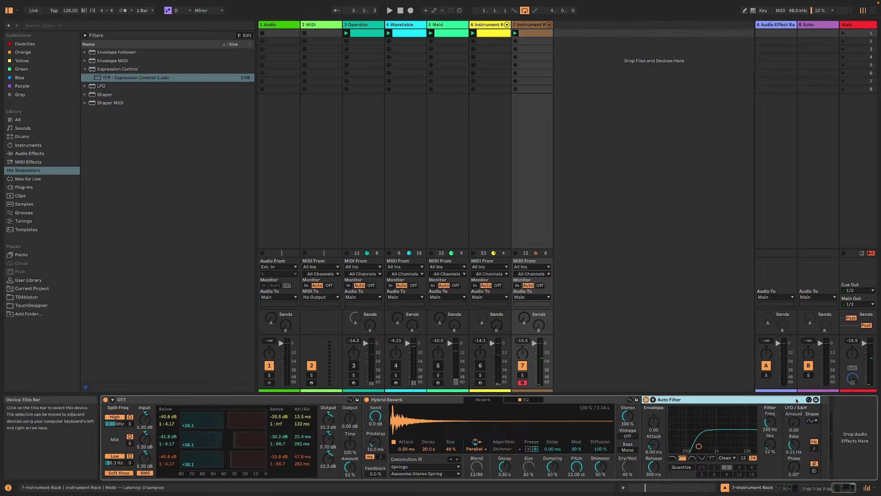
pyautogui.press('space')
pyautogui.click(773, 423)
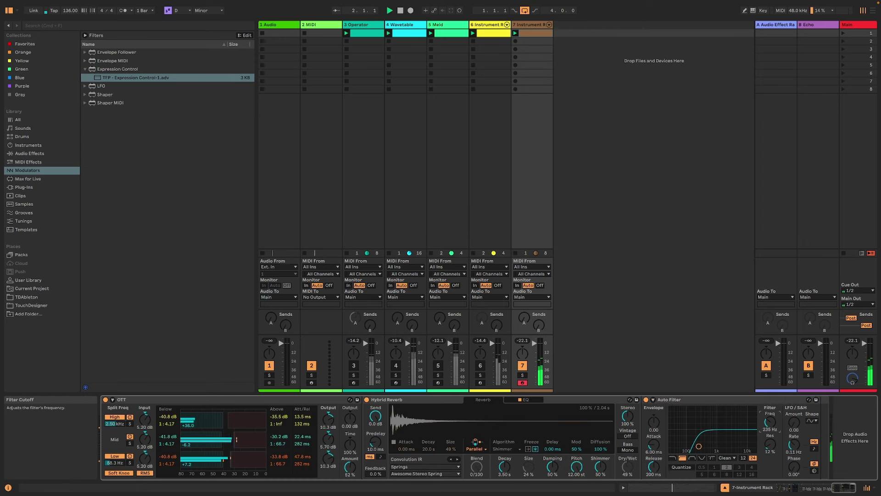
pyautogui.press('space')
# Show the Instrument Rack's chain list and add a second Meld instrument as a new chain
pyautogui.hscroll(-10, 183, 440)
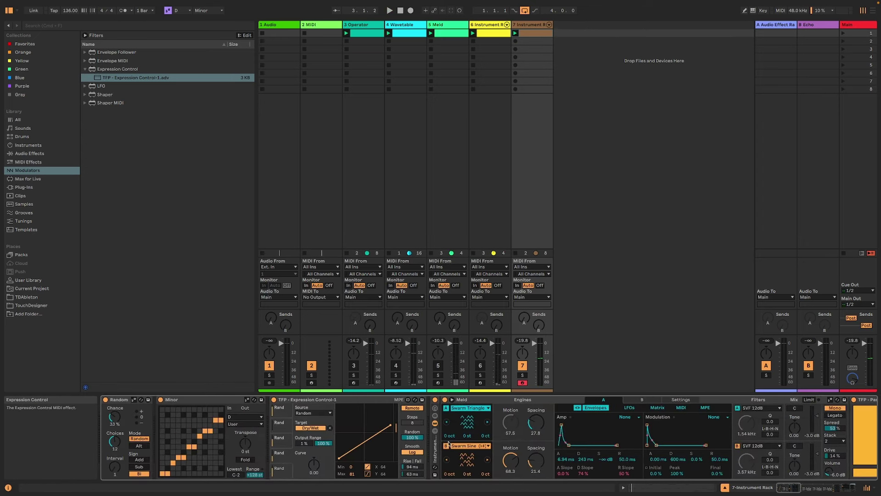
pyautogui.click(435, 431)
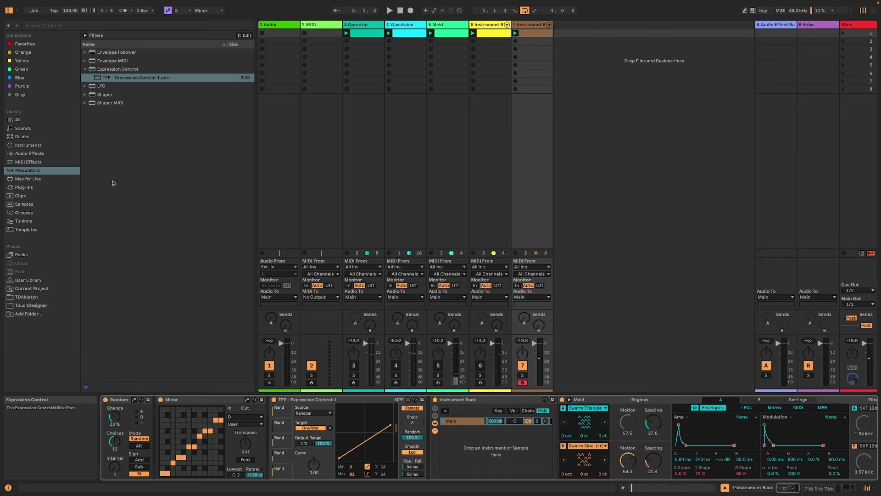
pyautogui.click(29, 161)
pyautogui.click(28, 156)
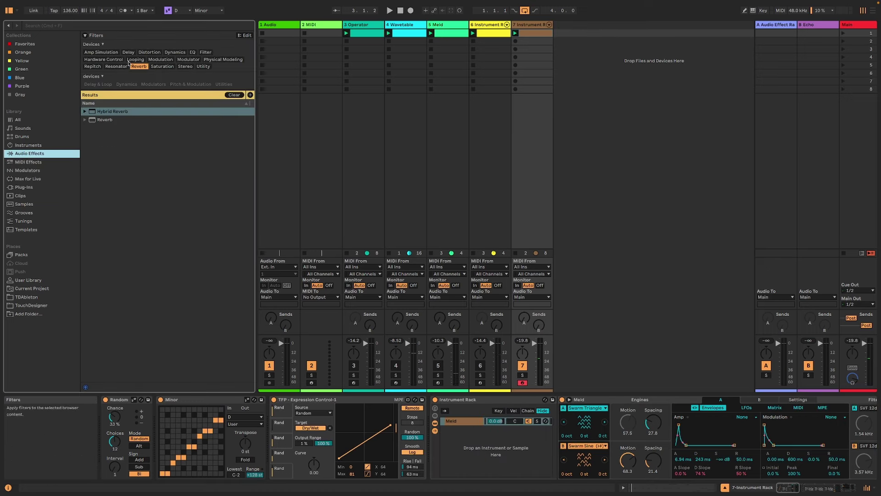
pyautogui.click(28, 146)
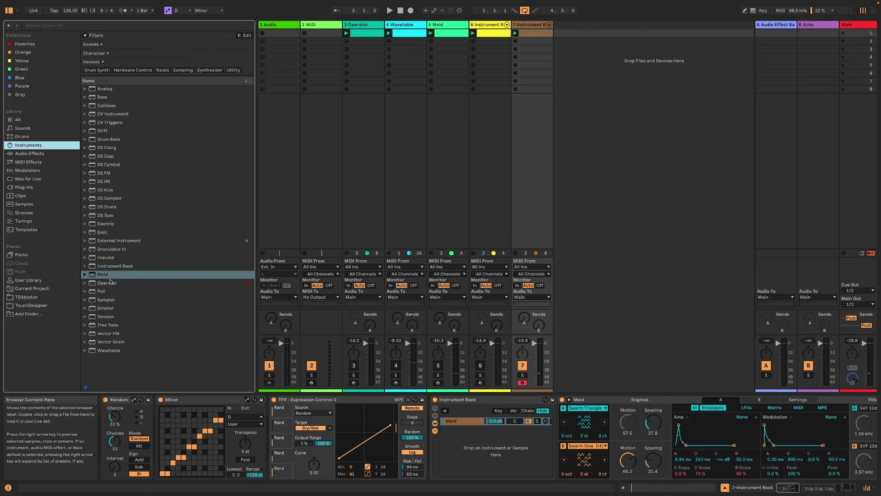
pyautogui.moveTo(109, 275); pyautogui.dragTo(474, 437)
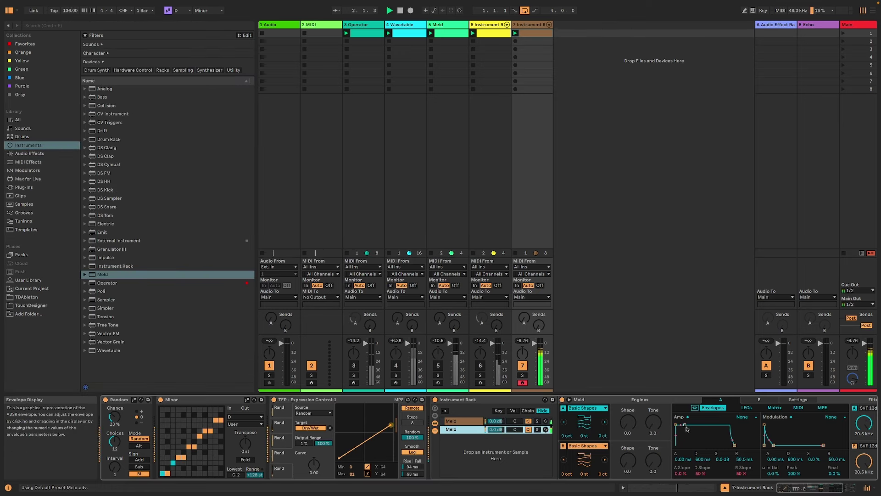
# Shorten the new Meld's amp envelope, lower its chain volume to about -11.2 dB, set Engine B's Shape to 7.9, and raise track 7's Send B
pyautogui.moveTo(685, 425); pyautogui.dragTo(685, 430)
pyautogui.moveTo(495, 429); pyautogui.dragTo(495, 432)
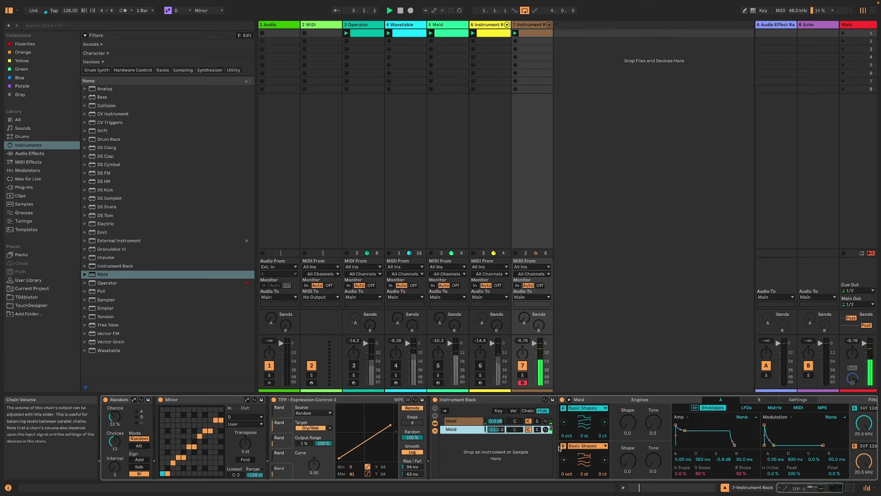
pyautogui.moveTo(627, 461); pyautogui.dragTo(628, 450)
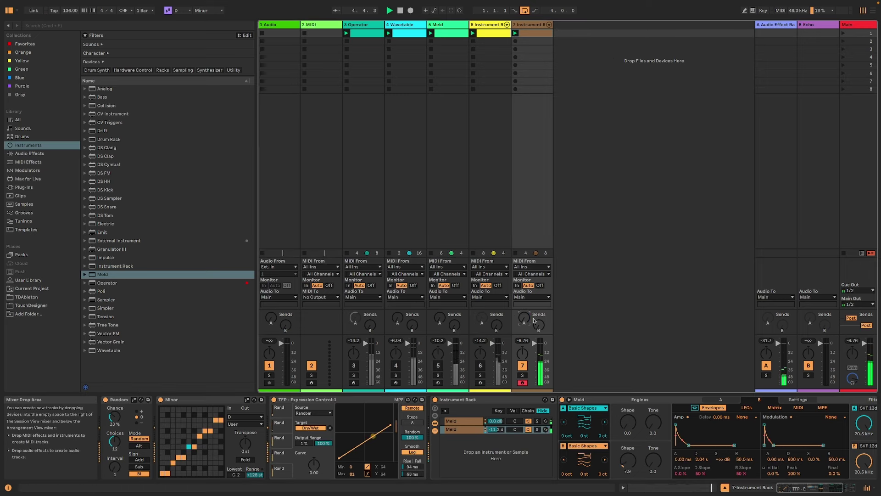
pyautogui.moveTo(539, 325); pyautogui.dragTo(538, 280)
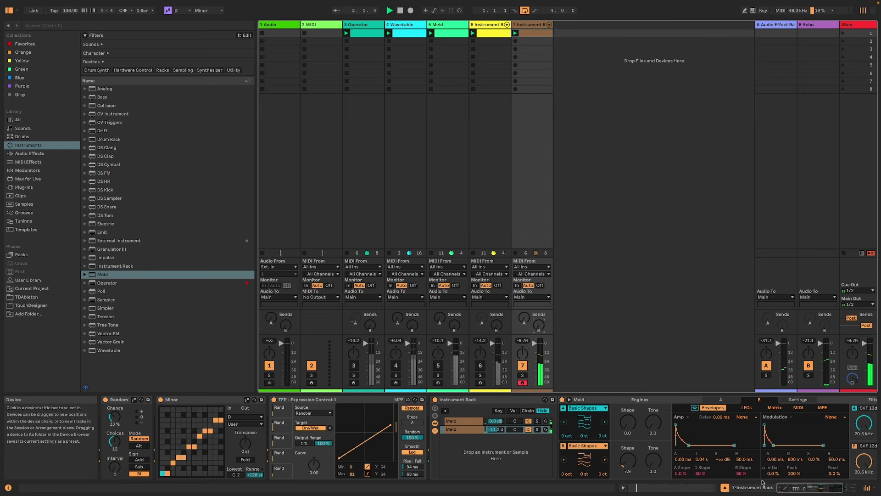
# In the first Meld chain, set Engine A's filter to LP Switched Res with Q 16.4 and Lofi 13.3, and Engine B's to Phaser
pyautogui.click(838, 491)
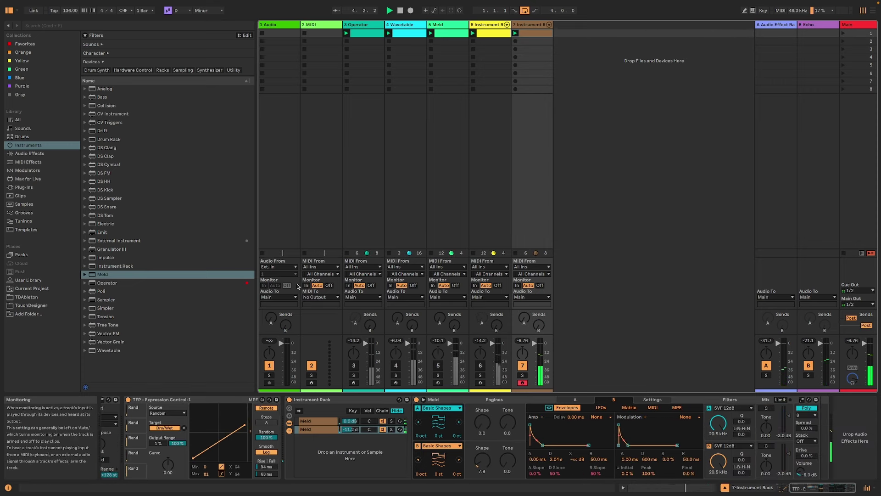
pyautogui.click(317, 421)
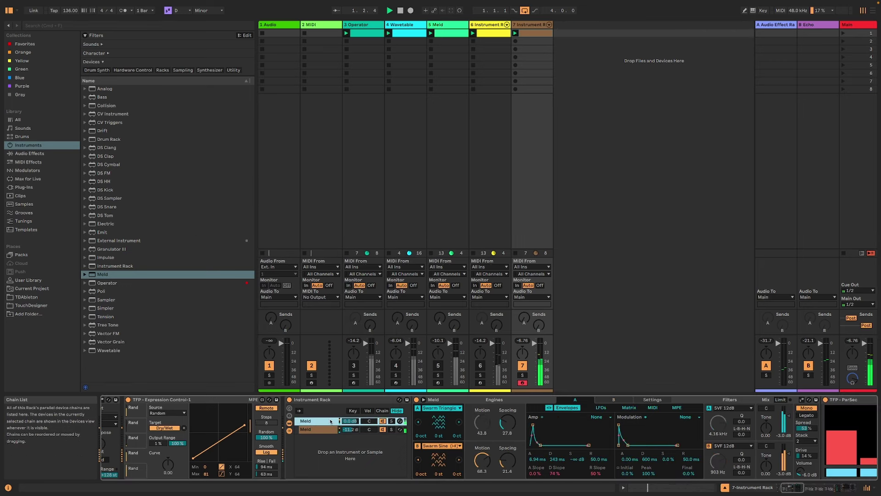
pyautogui.click(732, 407)
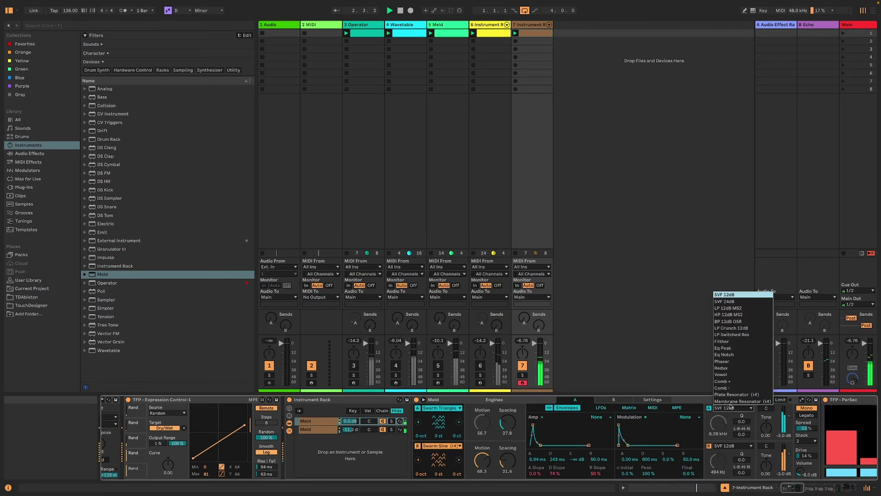
pyautogui.click(744, 303)
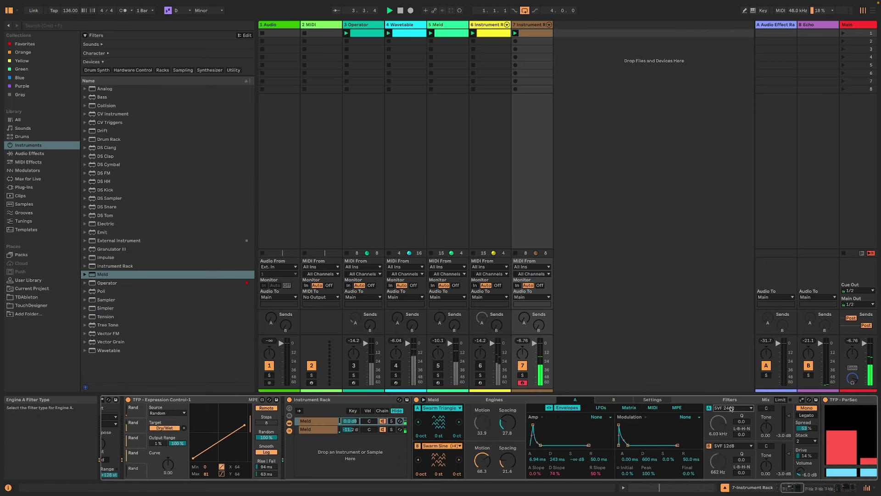
pyautogui.click(733, 407)
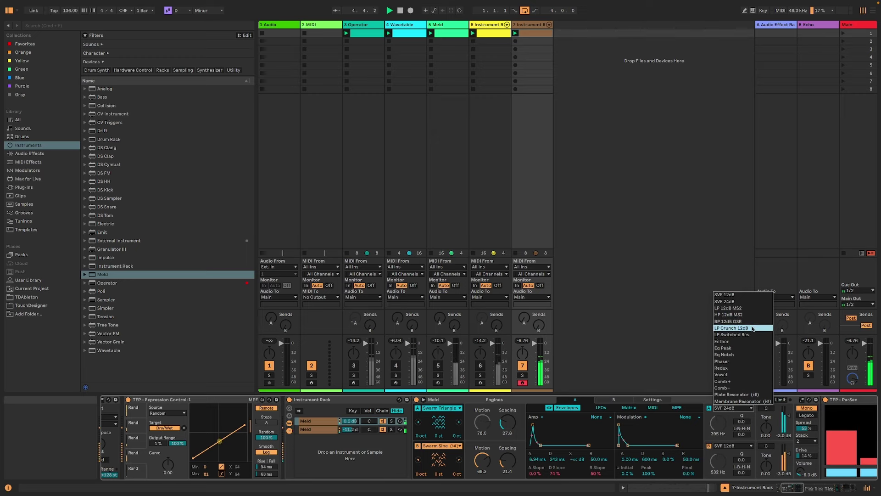
pyautogui.click(750, 335)
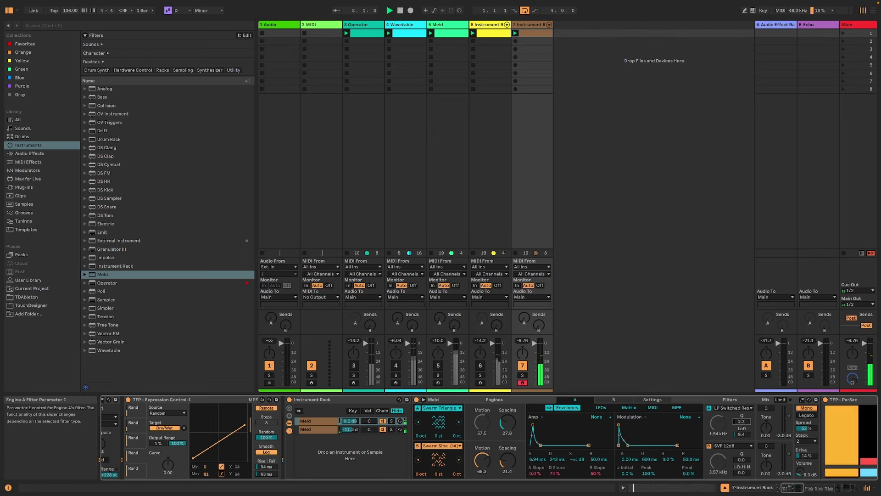
pyautogui.moveTo(741, 420); pyautogui.dragTo(742, 409)
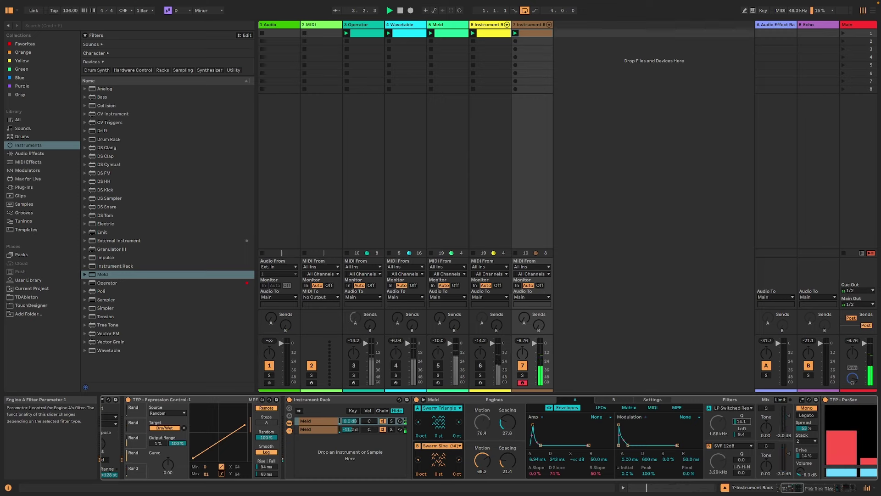
pyautogui.click(738, 446)
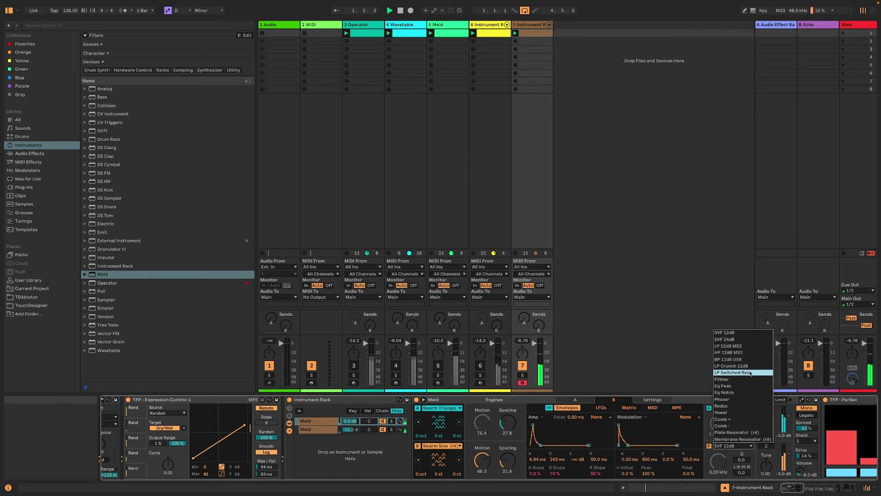
pyautogui.click(747, 400)
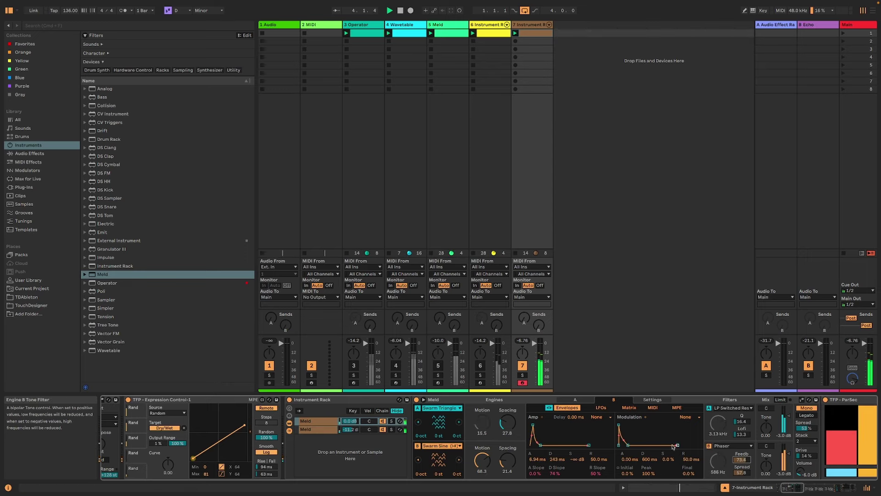
# Raise the Auto Filter's LFO Amount slightly on the Instrument Rack track
pyautogui.click(795, 488)
pyautogui.moveTo(795, 487); pyautogui.dragTo(842, 480)
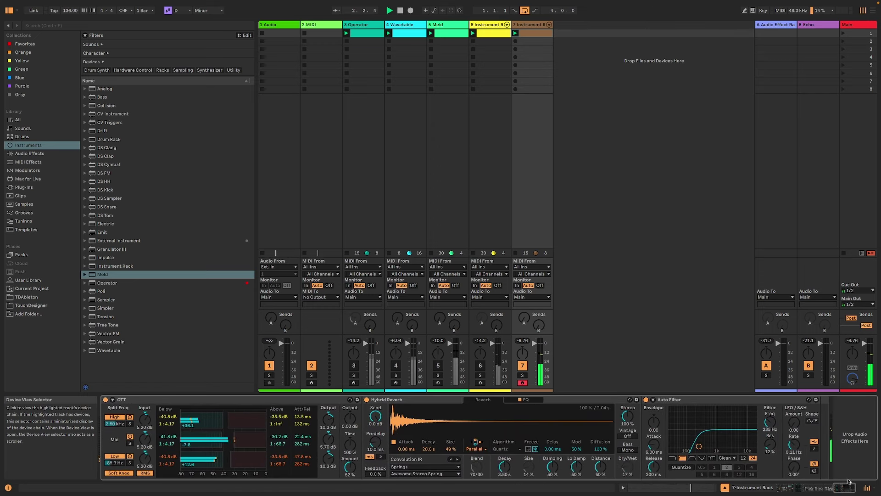
pyautogui.moveTo(793, 422); pyautogui.dragTo(794, 416)
pyautogui.moveTo(838, 486); pyautogui.dragTo(783, 487)
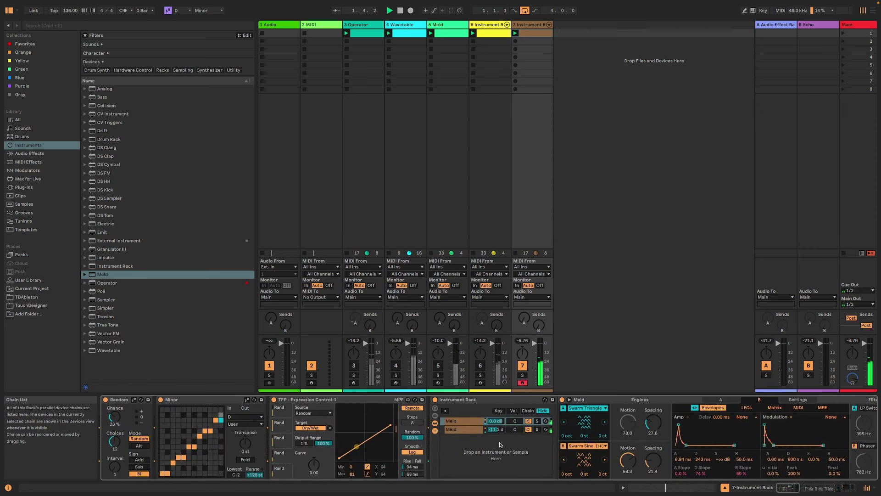